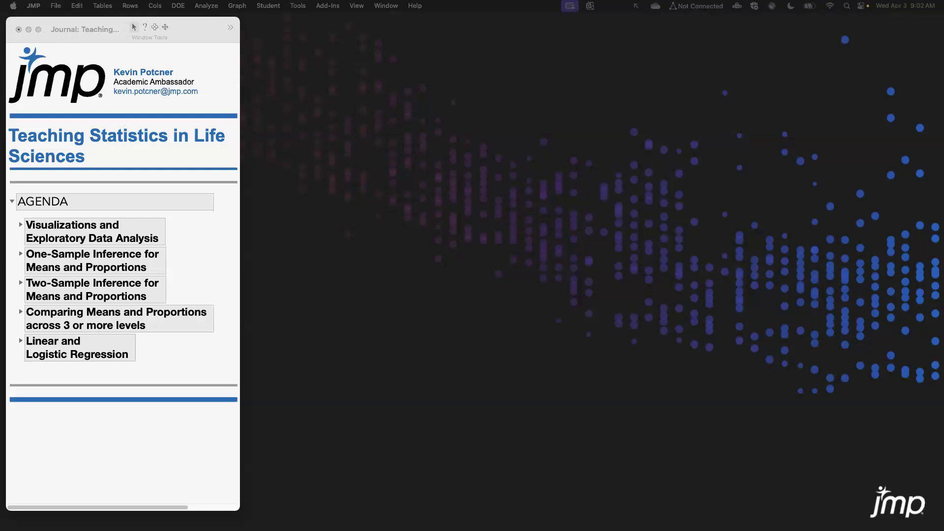
# Expand the Visualizations and Exploratory Data Analysis agenda section and open the Corn Wheat Soybean Production data set.
pyautogui.click(20, 227)
pyautogui.click(21, 226)
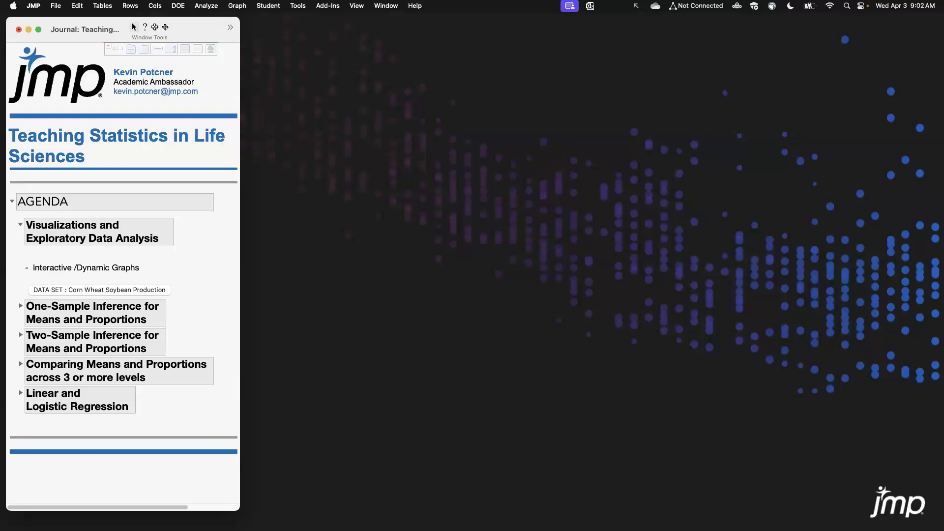
pyautogui.moveTo(0, 82); pyautogui.dragTo(628, 52)
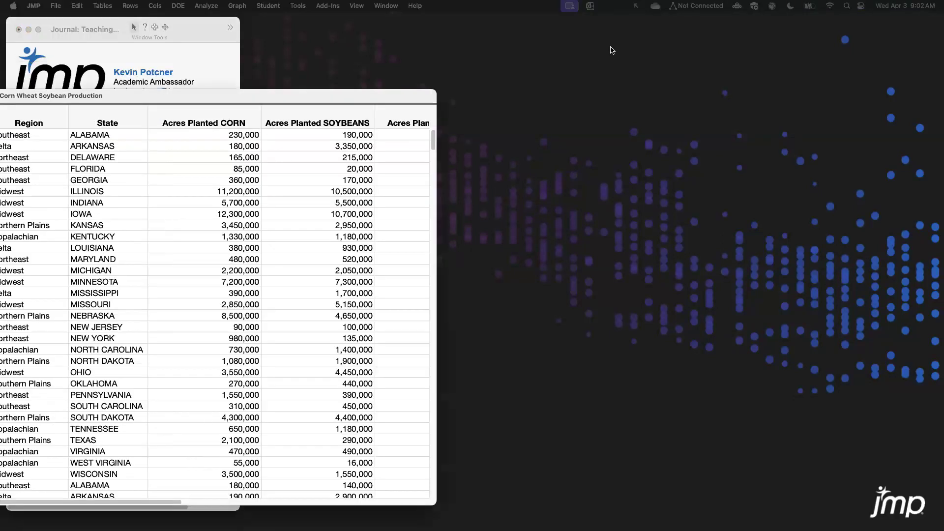
# Reposition and resize the Corn Wheat Soybean Production data table window.
pyautogui.moveTo(530, 53); pyautogui.dragTo(512, 50)
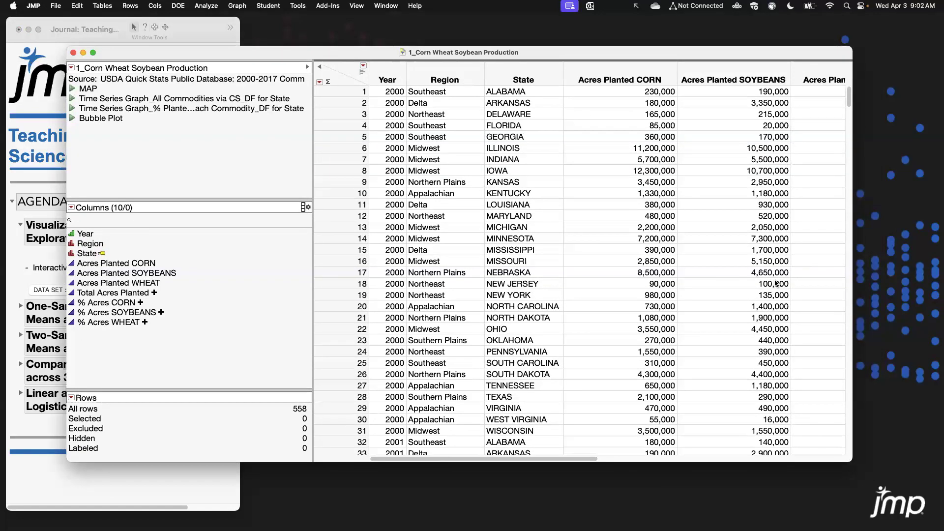
pyautogui.moveTo(237, 59); pyautogui.dragTo(215, 53)
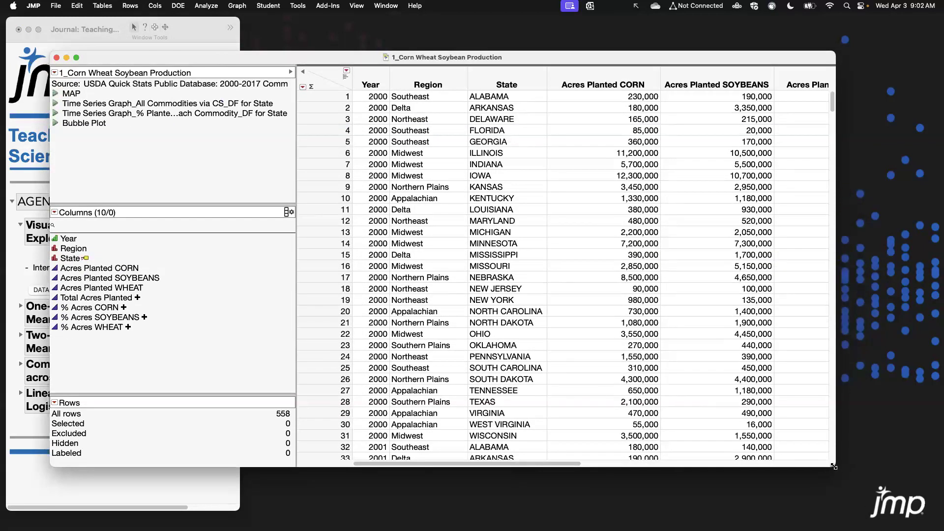
pyautogui.moveTo(835, 466); pyautogui.dragTo(862, 503)
pyautogui.moveTo(373, 62); pyautogui.dragTo(356, 48)
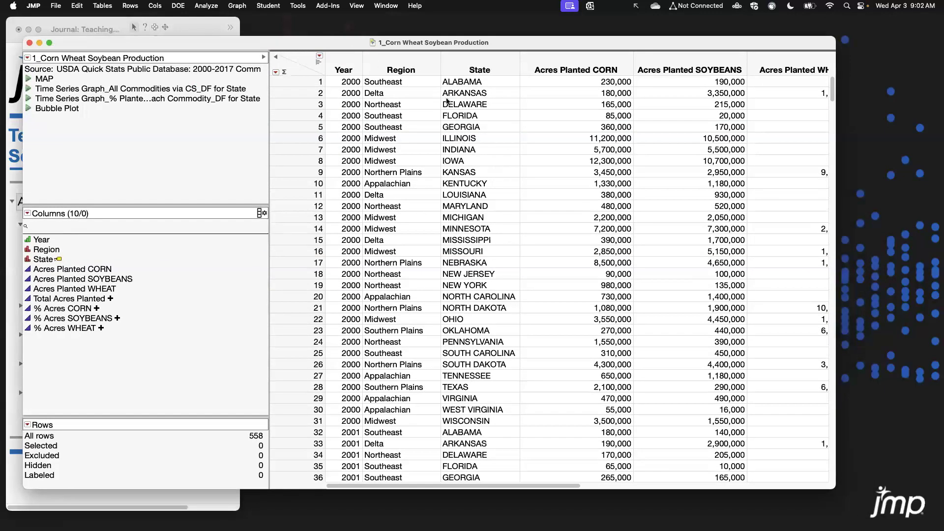
# Turn on the column header graphs in the data table.
pyautogui.click(319, 63)
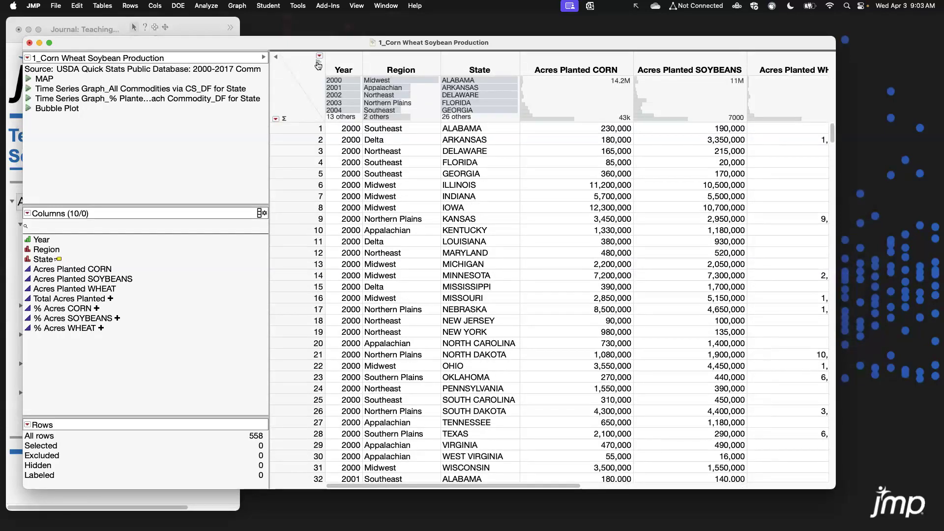
pyautogui.moveTo(339, 122); pyautogui.dragTo(343, 217)
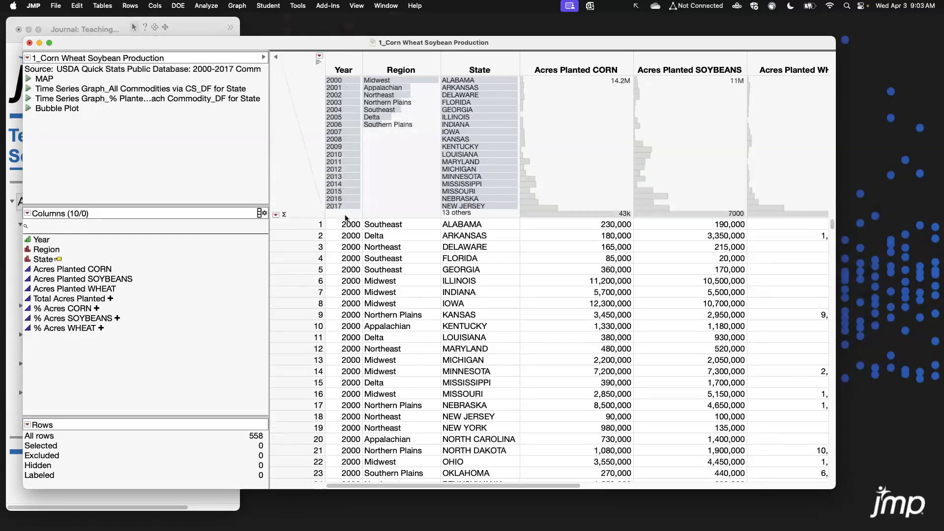
pyautogui.moveTo(346, 217); pyautogui.dragTo(344, 124)
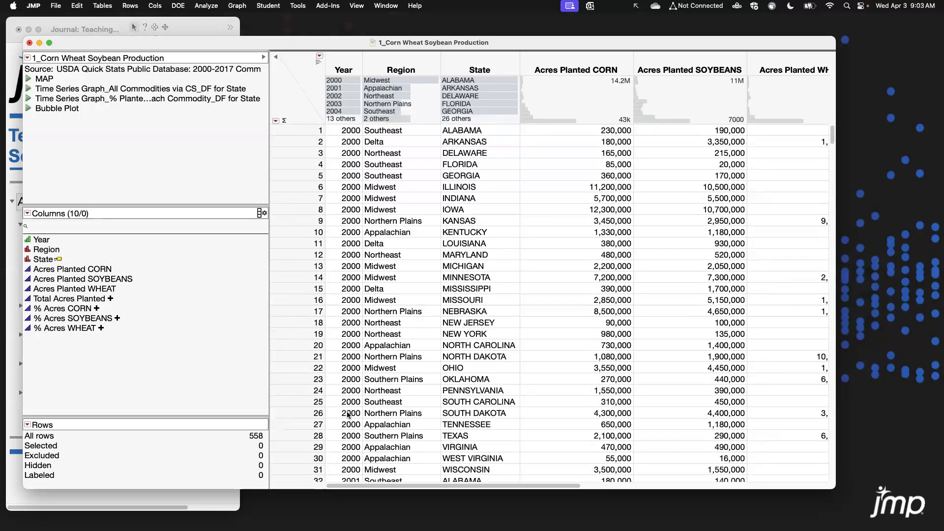
# Browse the table, selecting the Acres Planted CORN, SOYBEANS and WHEAT columns one at a time.
pyautogui.moveTo(378, 486); pyautogui.dragTo(442, 485)
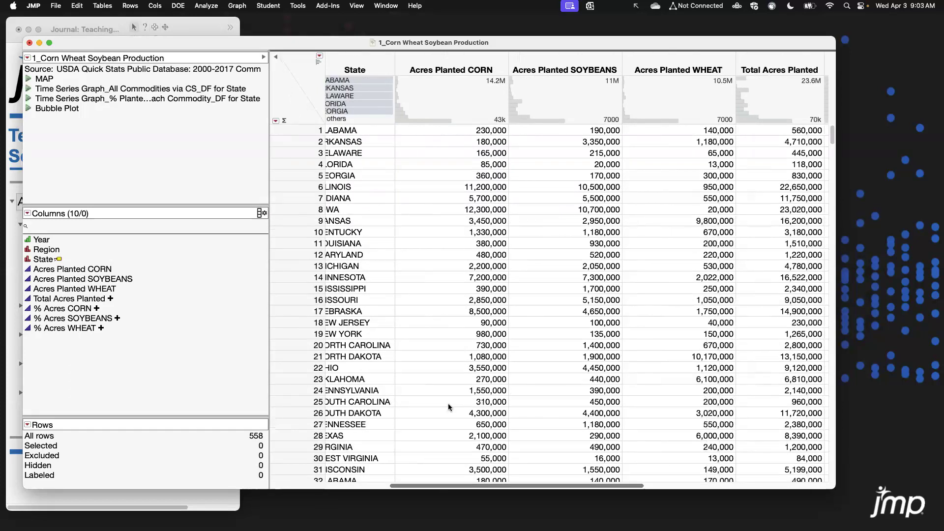
pyautogui.click(439, 63)
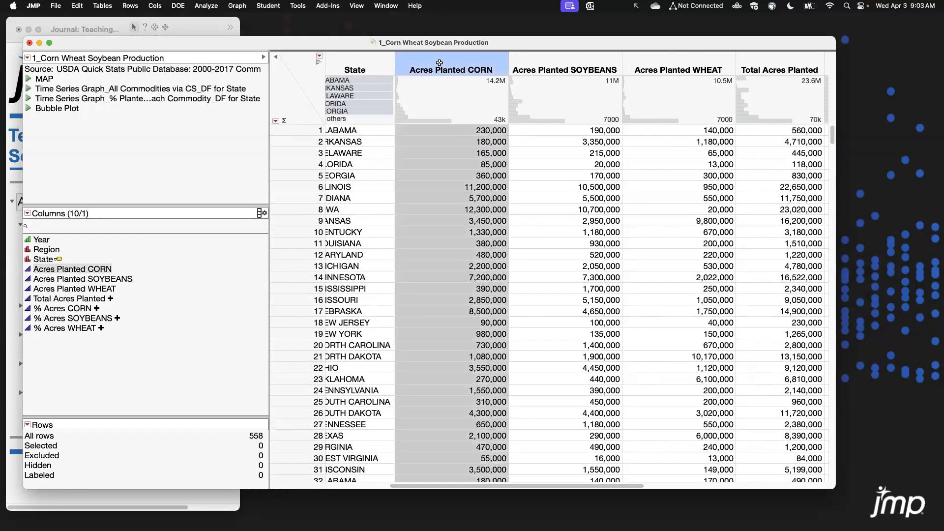
pyautogui.click(570, 59)
pyautogui.click(687, 60)
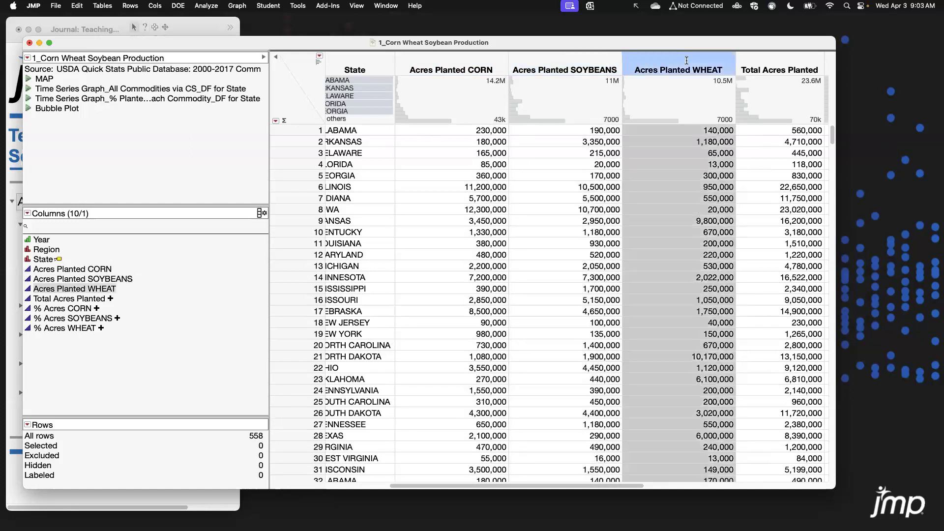
pyautogui.moveTo(571, 486); pyautogui.dragTo(508, 486)
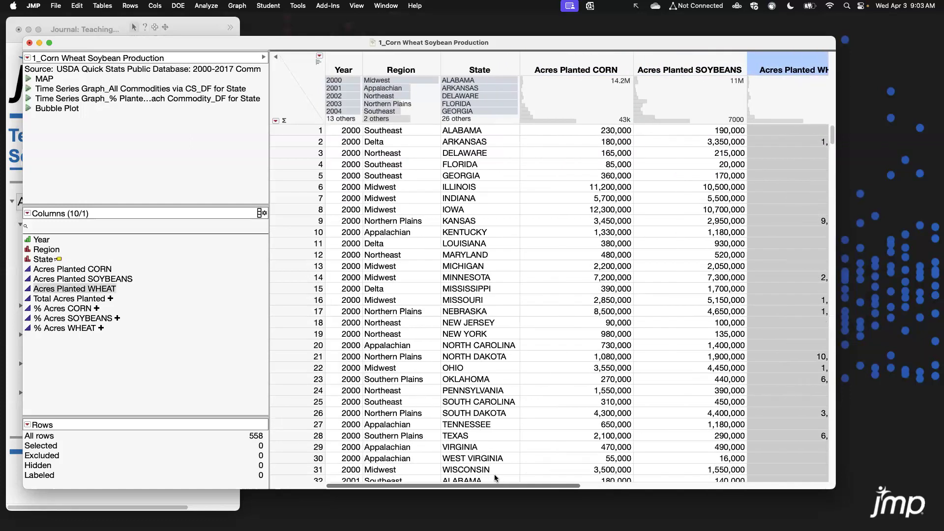
pyautogui.click(316, 129)
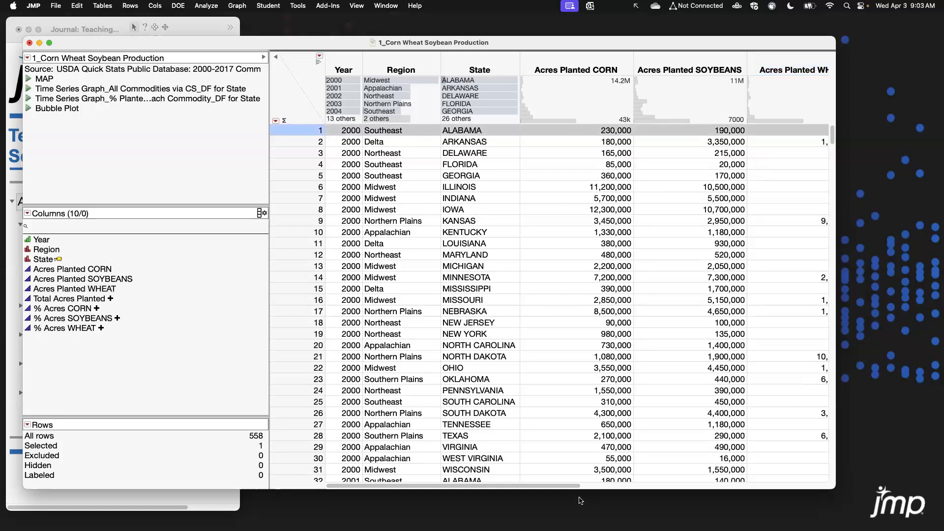
# Select the three acreage columns together, then the Total Acres Planted and the percentage columns, to compare them.
pyautogui.moveTo(573, 487); pyautogui.dragTo(635, 485)
pyautogui.moveTo(484, 59); pyautogui.dragTo(683, 56)
pyautogui.click(299, 102)
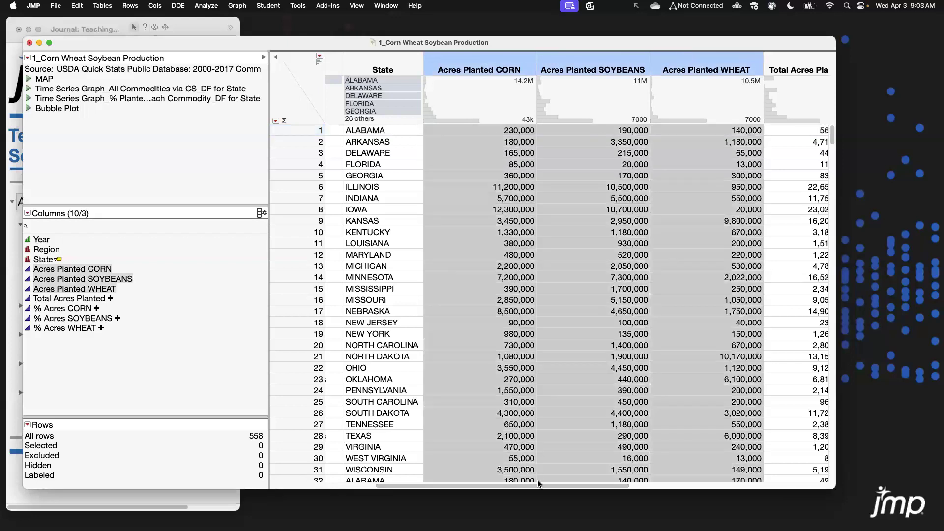
pyautogui.moveTo(540, 486); pyautogui.dragTo(733, 486)
pyautogui.click(439, 61)
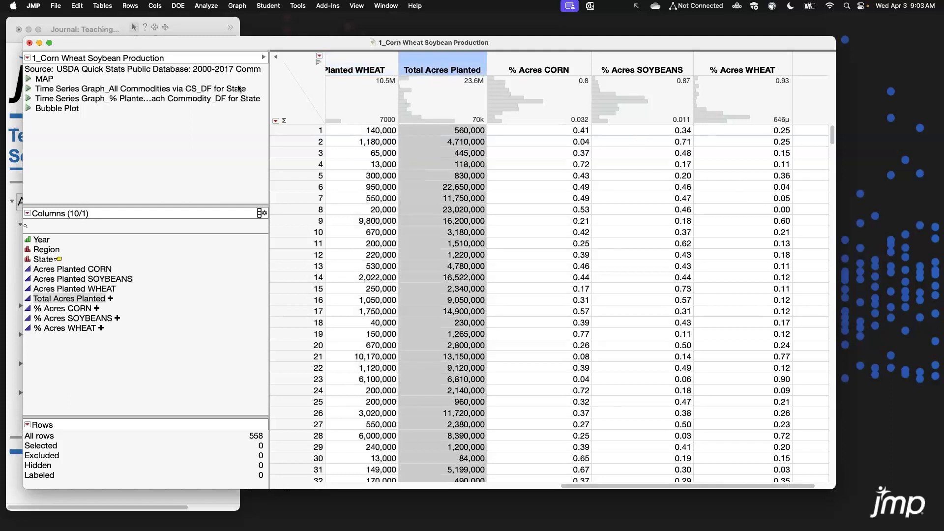
pyautogui.moveTo(524, 69); pyautogui.dragTo(743, 72)
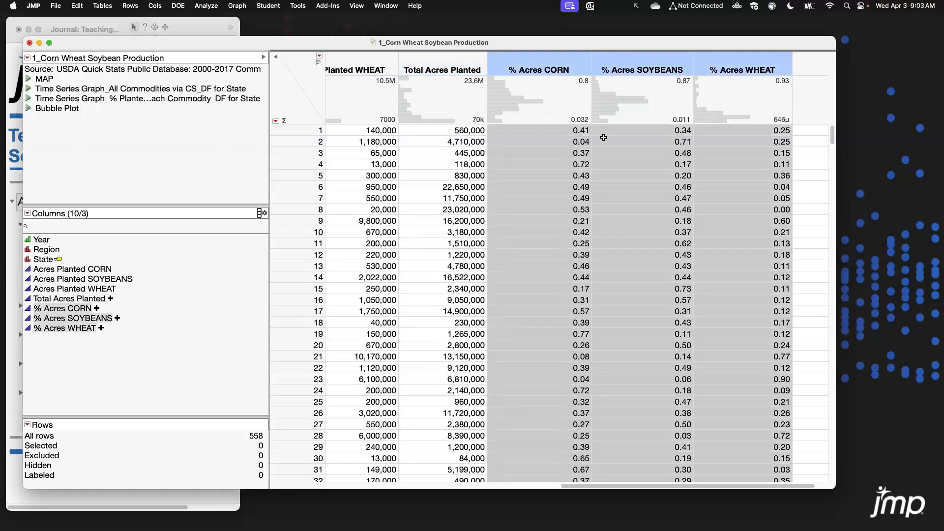
pyautogui.moveTo(580, 487)
pyautogui.mouseDown()
pyautogui.moveTo(556, 469)
pyautogui.moveTo(577, 486)
pyautogui.mouseUp()
pyautogui.click(295, 73)
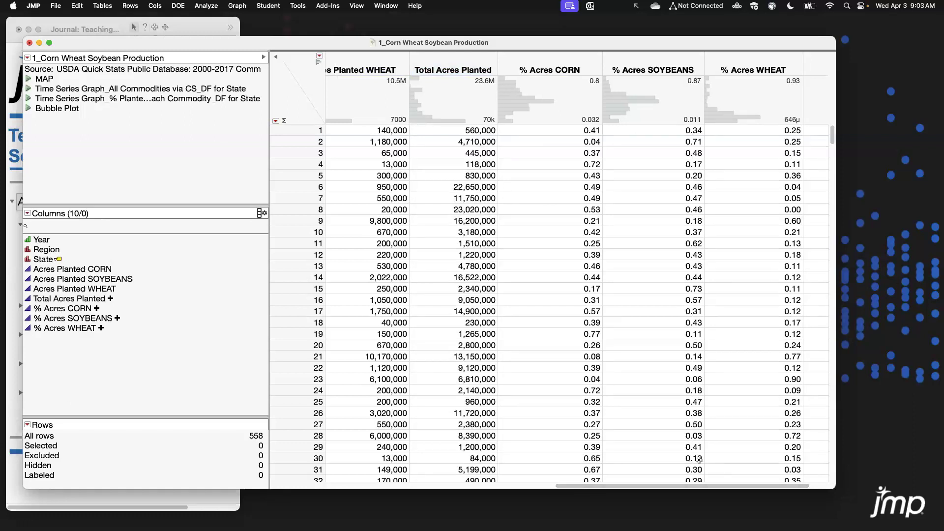
pyautogui.click(544, 64)
pyautogui.click(442, 59)
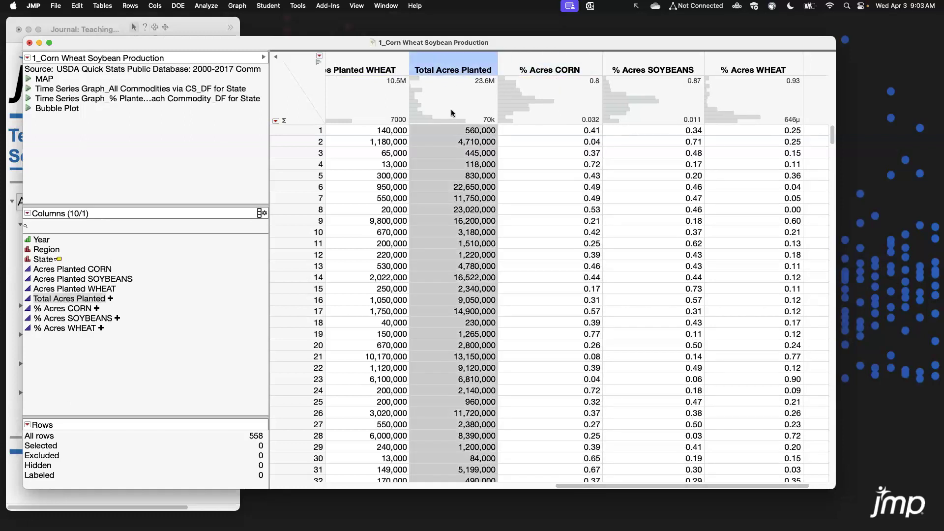
pyautogui.click(299, 80)
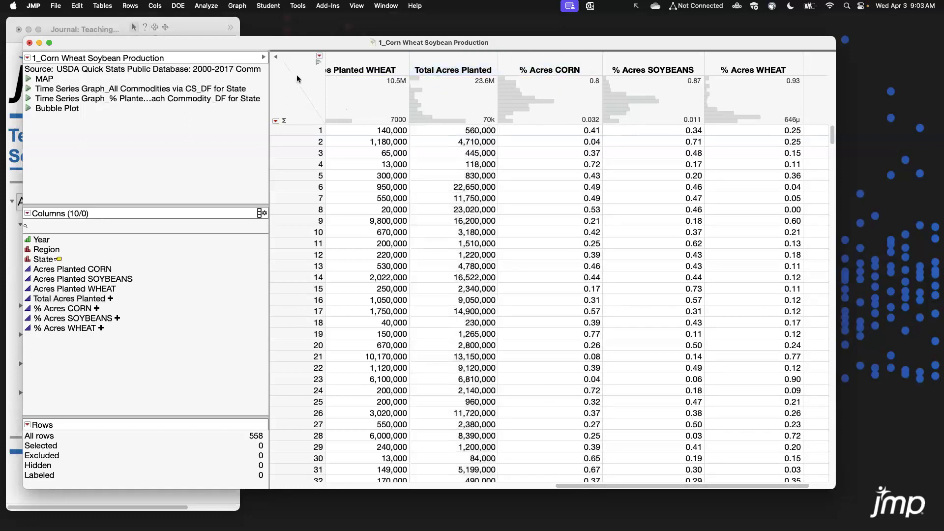
# Add a new column named Total Acres after the Acres Planted WHEAT column.
pyautogui.click(384, 64)
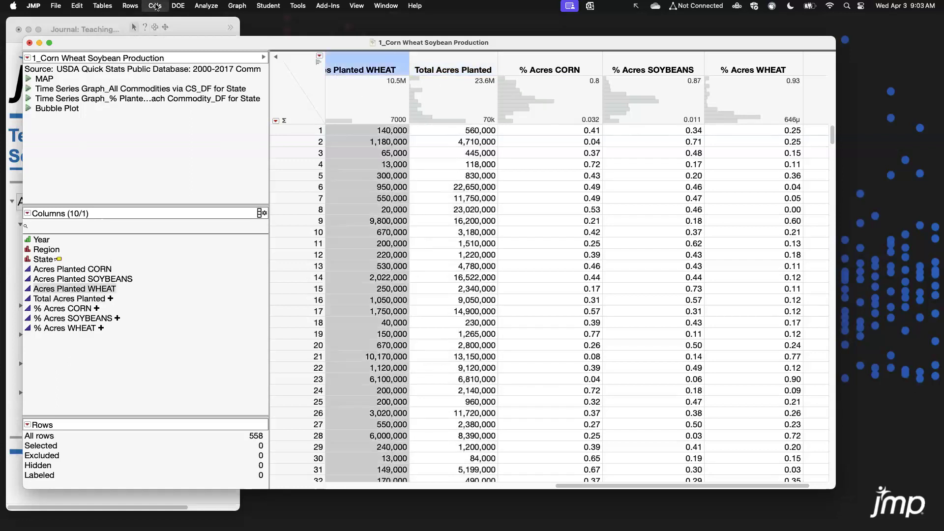
pyautogui.click(155, 5)
pyautogui.click(168, 18)
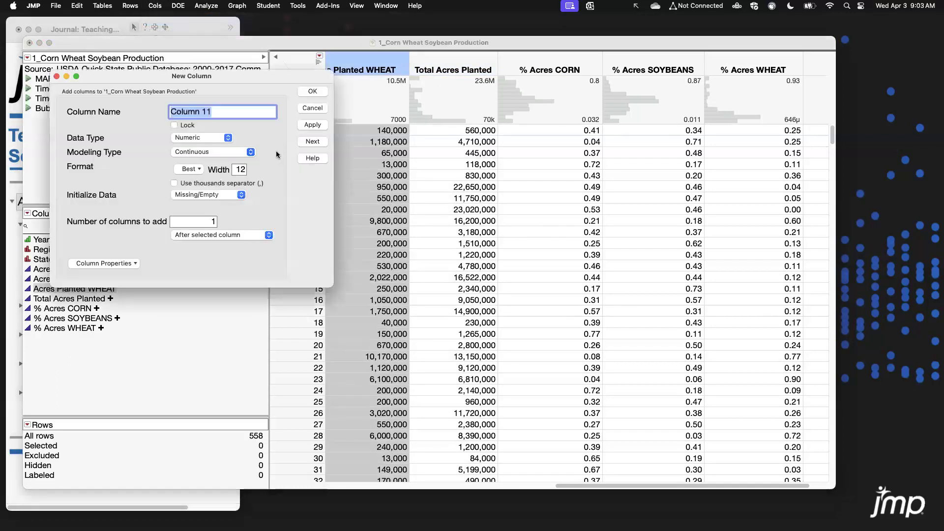
pyautogui.write('Total Acres')
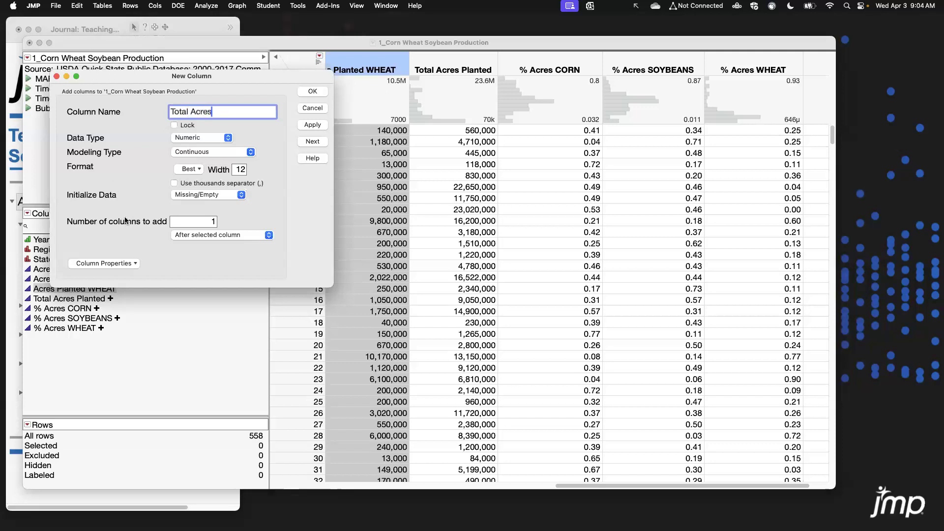
# Open the formula editor for the Total Acres column and enlarge its window.
pyautogui.click(113, 264)
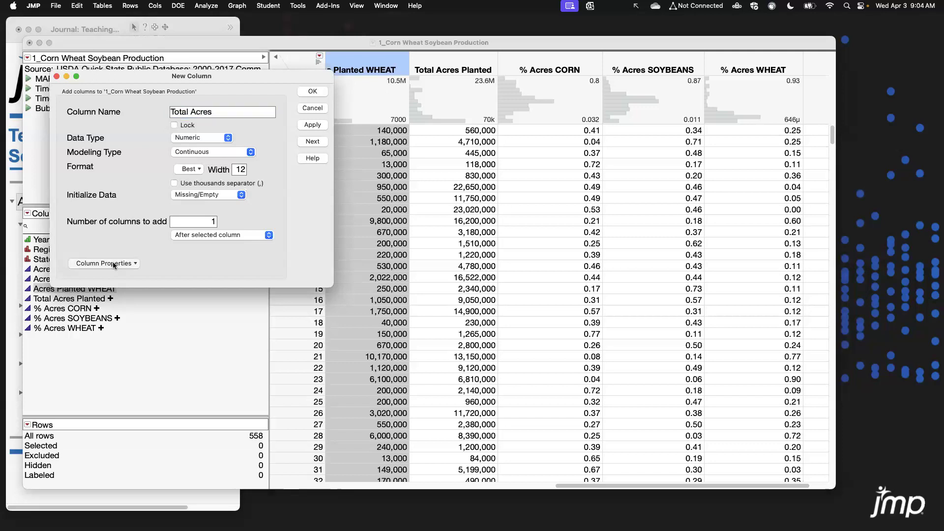
pyautogui.click(129, 286)
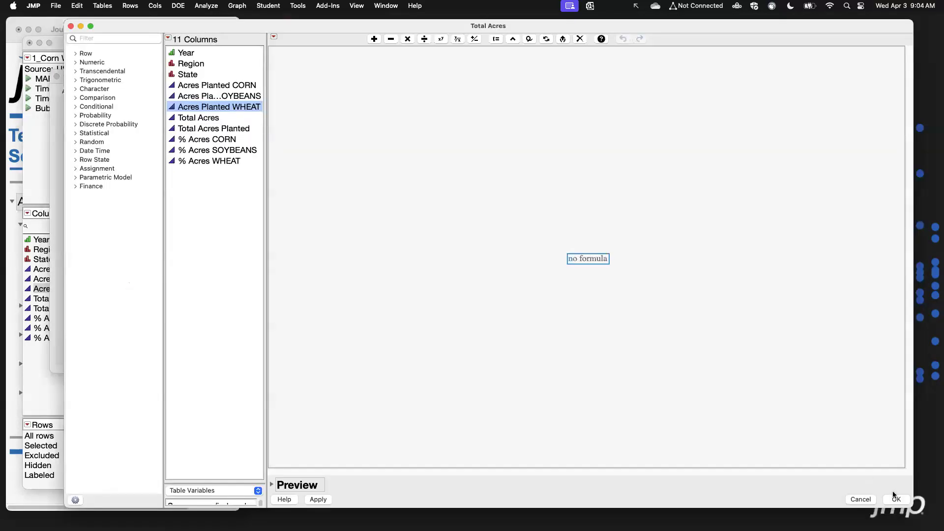
pyautogui.moveTo(912, 506); pyautogui.dragTo(875, 468)
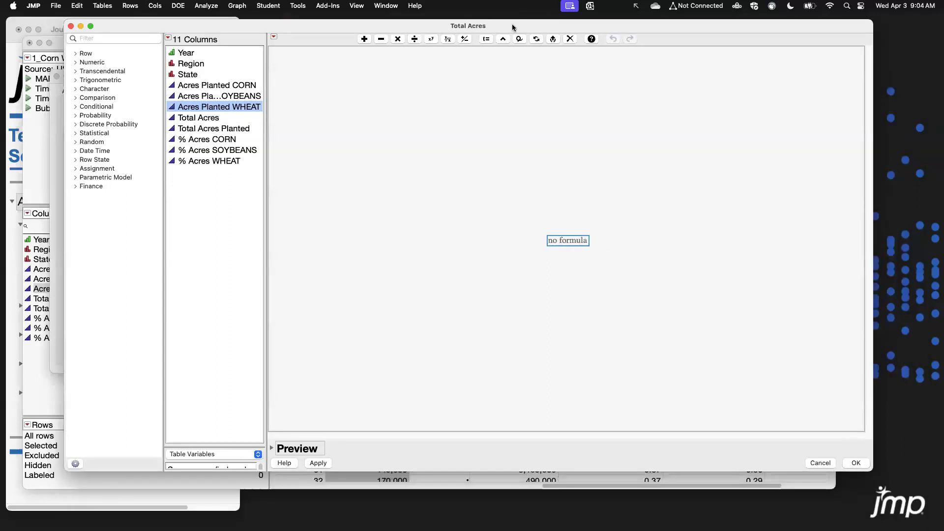
pyautogui.moveTo(512, 27); pyautogui.dragTo(499, 40)
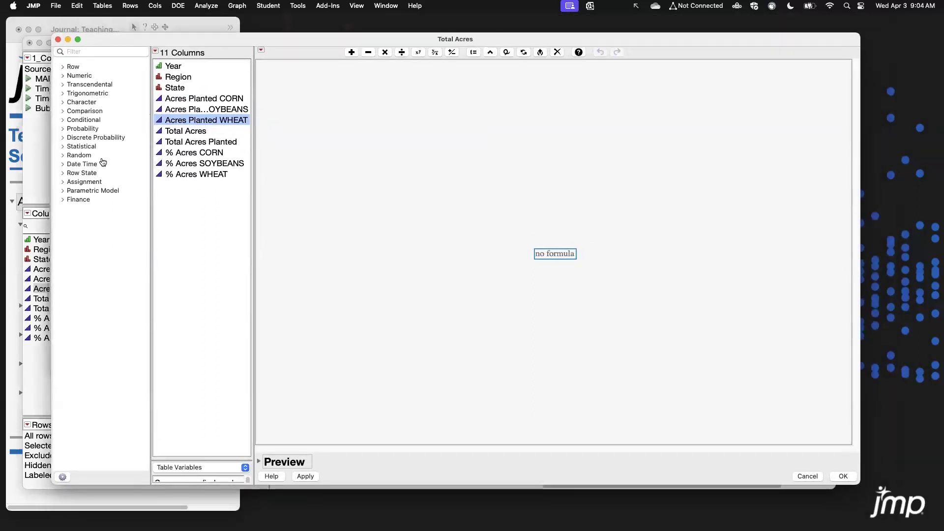
pyautogui.click(62, 120)
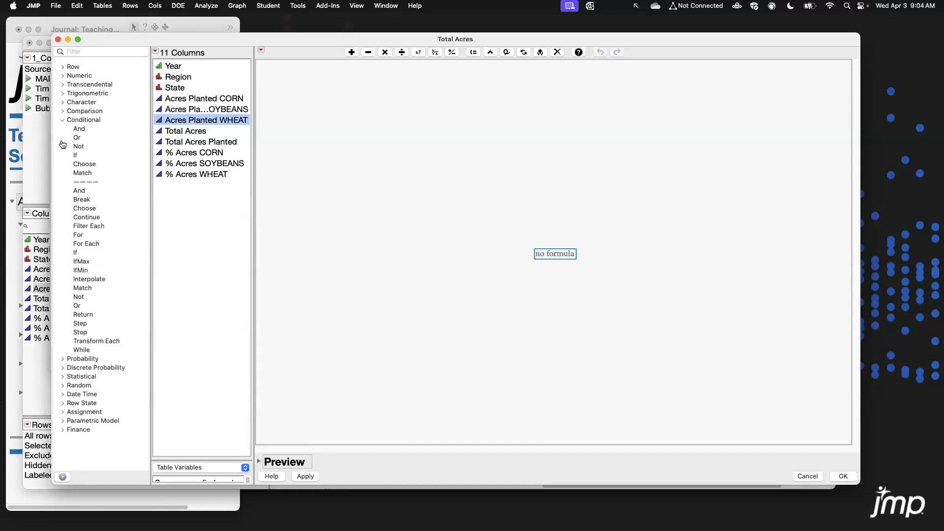
pyautogui.click(63, 120)
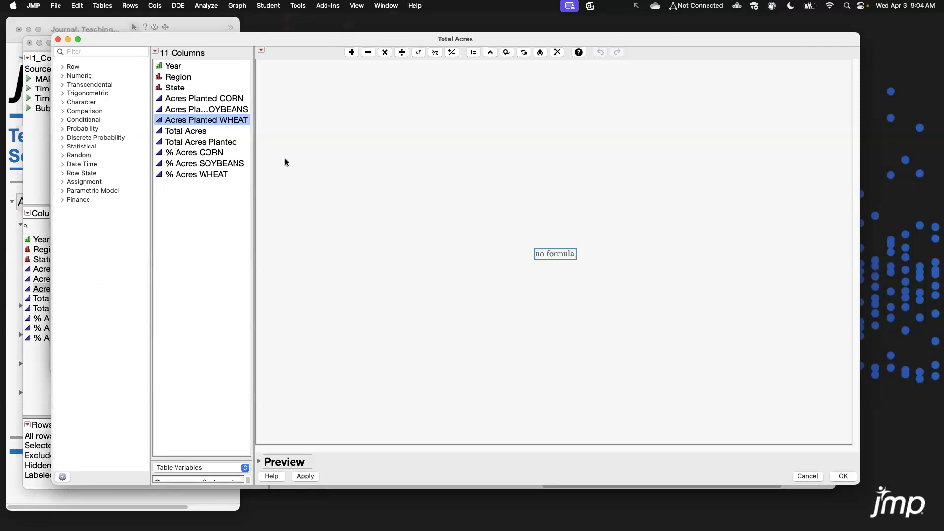
pyautogui.moveTo(332, 40); pyautogui.dragTo(329, 39)
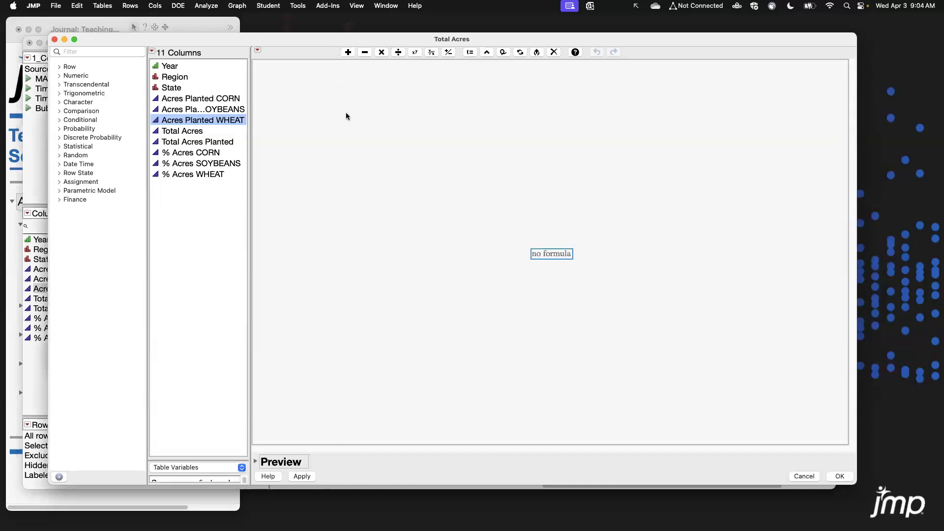
# Try to build the formula Acres Planted CORN + Acres Planted SOYBEANS + Acres Planted WHEAT.
pyautogui.click(217, 102)
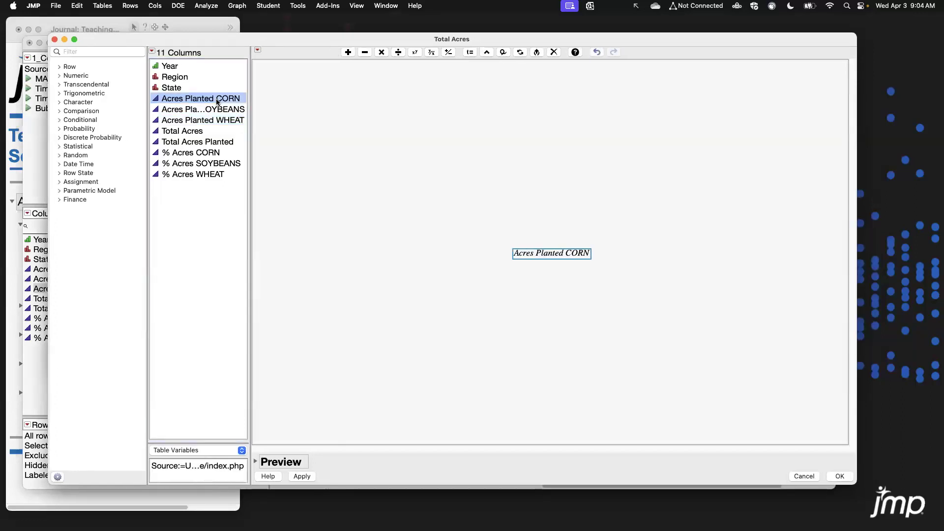
pyautogui.press('+')
pyautogui.click(212, 108)
pyautogui.press('+')
pyautogui.click(212, 120)
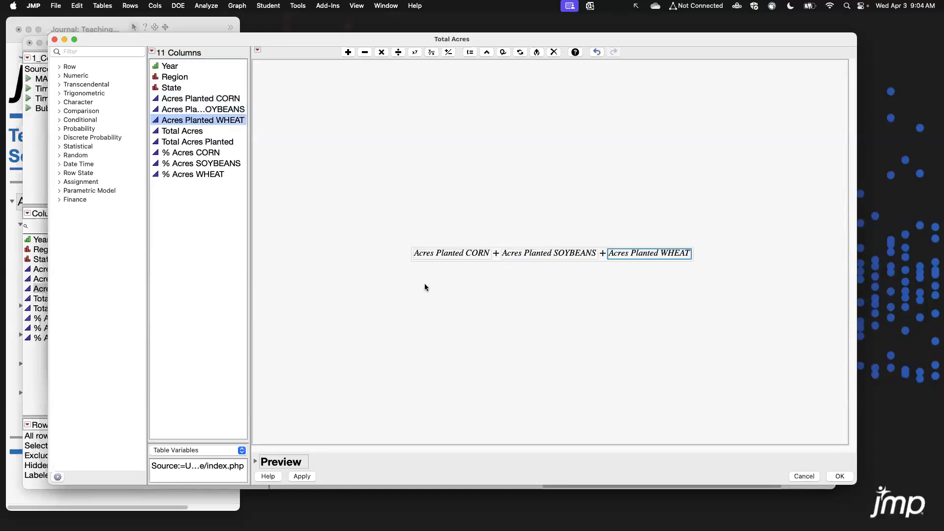
# Preview the formula results on the data sample, then cancel the formula editor and the column dialog.
pyautogui.click(256, 463)
pyautogui.scroll(-3, 384, 435)
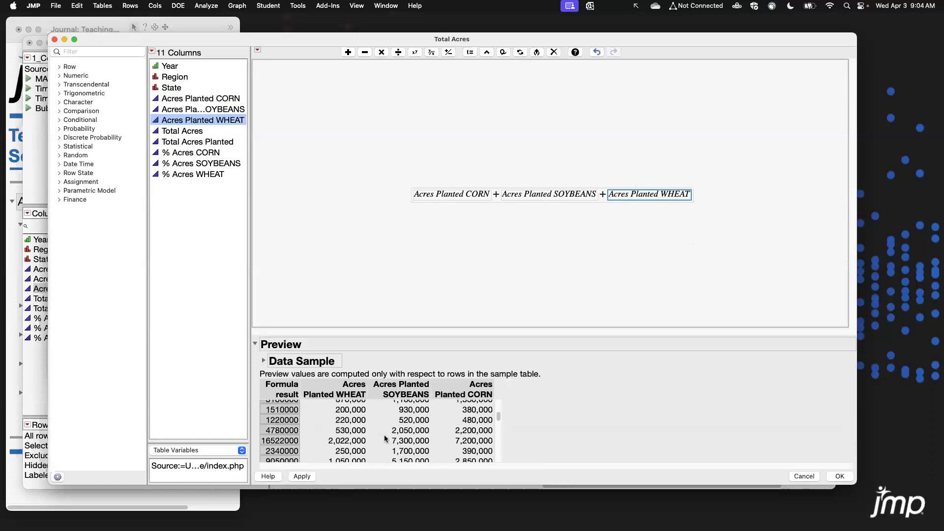
pyautogui.scroll(2, 354, 418)
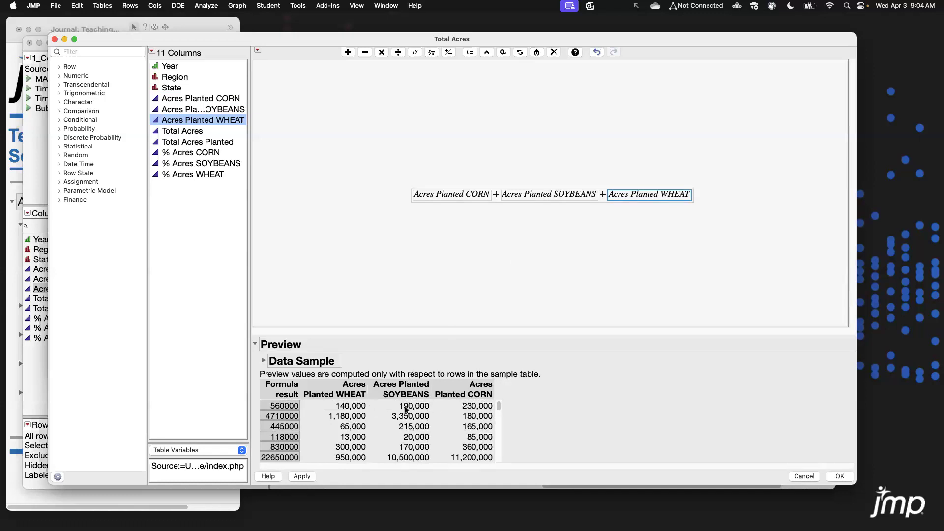
pyautogui.click(254, 344)
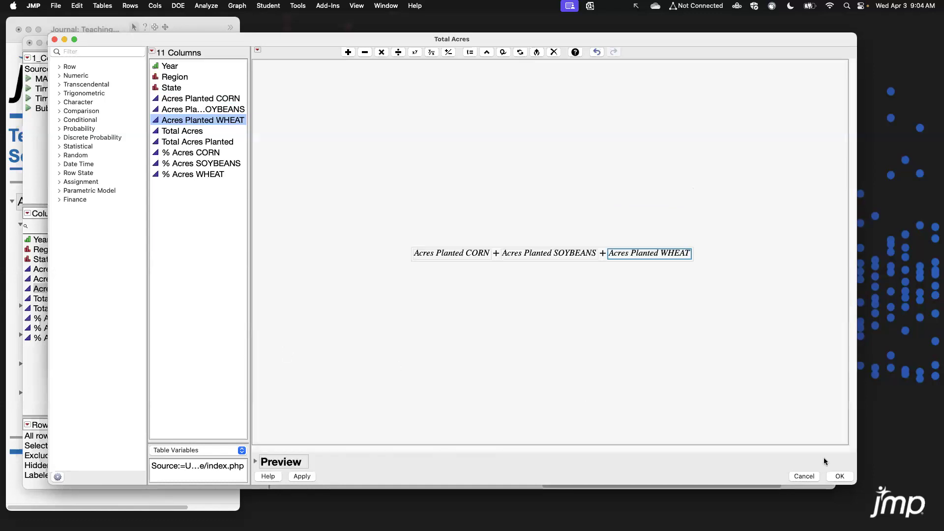
pyautogui.click(804, 477)
pyautogui.click(318, 109)
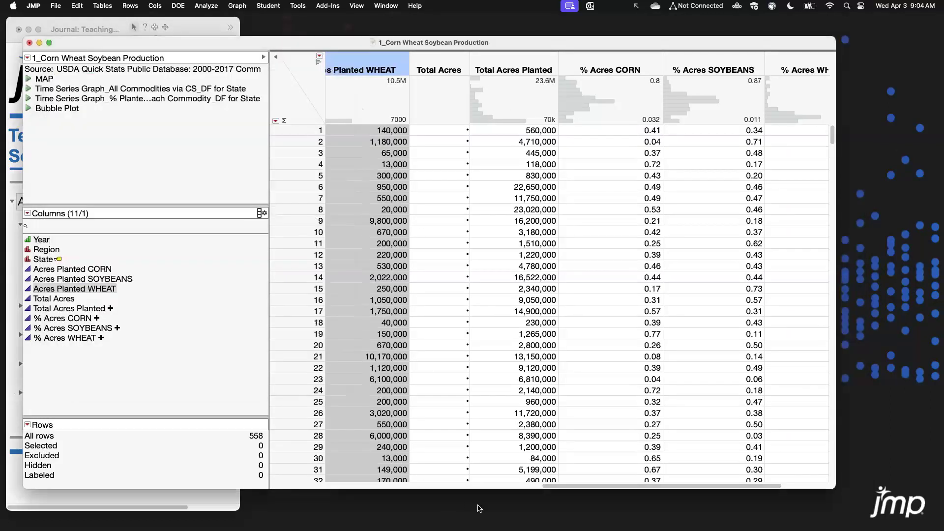
# Select the three Acres Planted crop columns and explore the Combine options for a new formula column without applying any.
pyautogui.moveTo(539, 484); pyautogui.dragTo(417, 470)
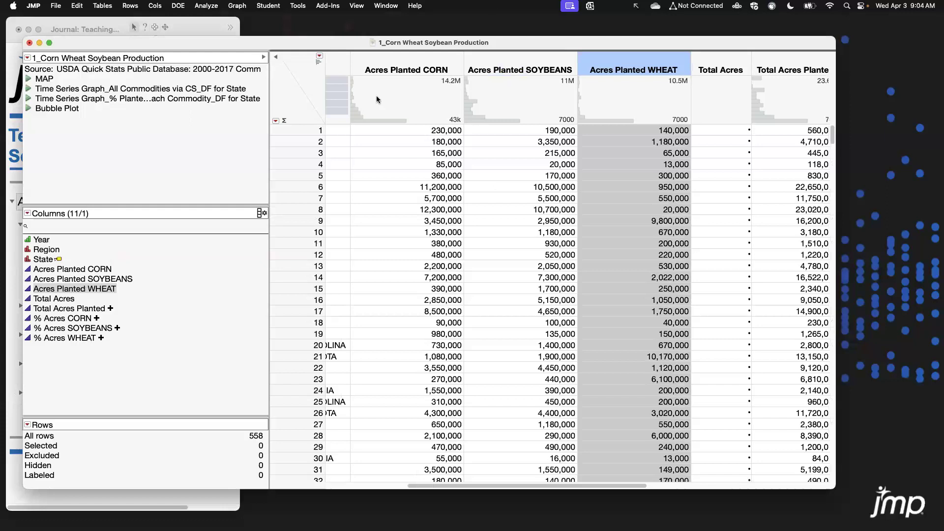
pyautogui.click(298, 87)
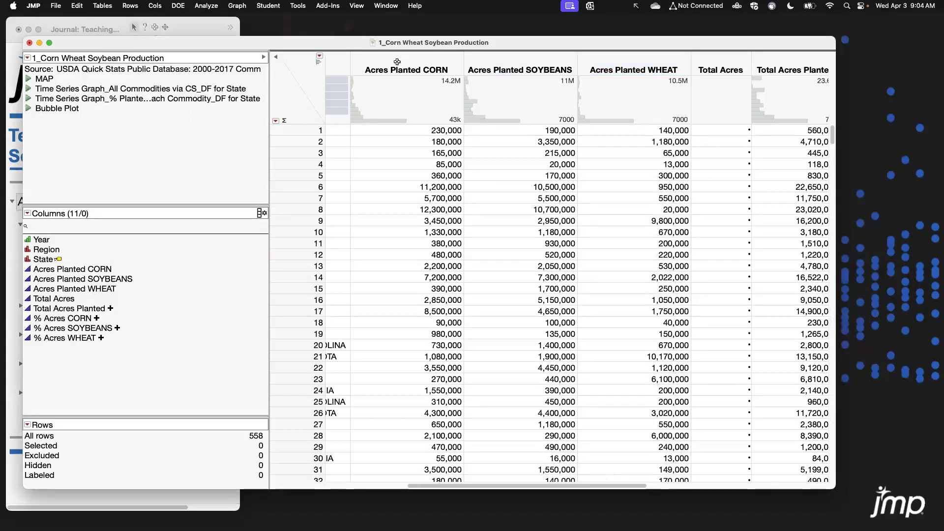
pyautogui.click(429, 60)
pyautogui.moveTo(429, 61); pyautogui.dragTo(618, 59)
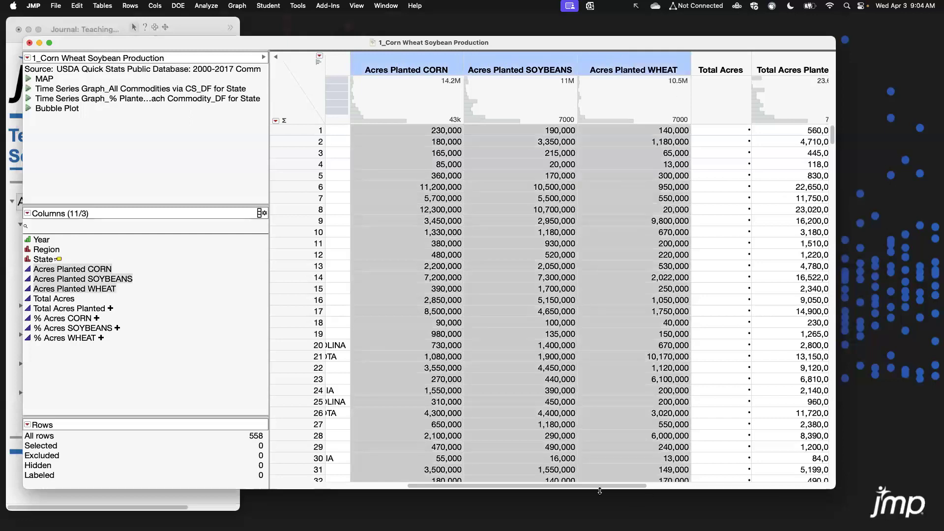
pyautogui.moveTo(595, 489); pyautogui.dragTo(604, 488)
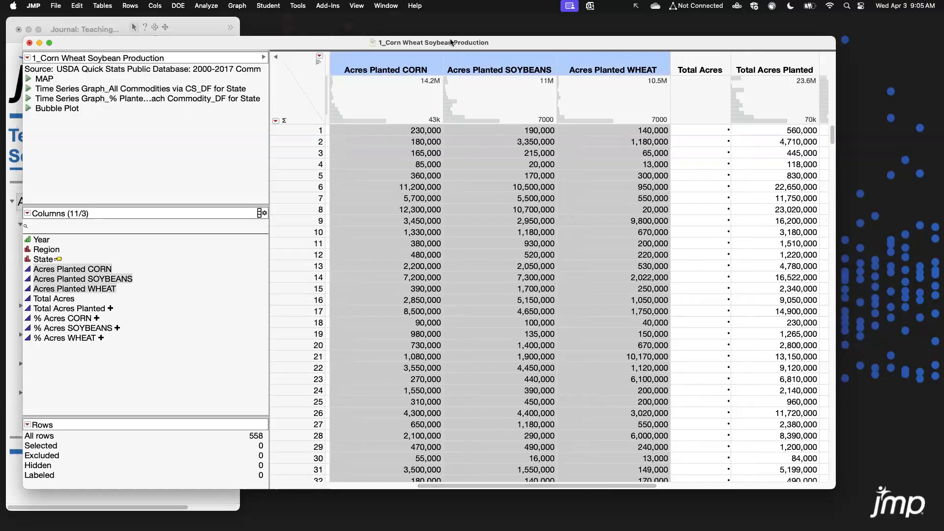
pyautogui.rightClick(454, 62)
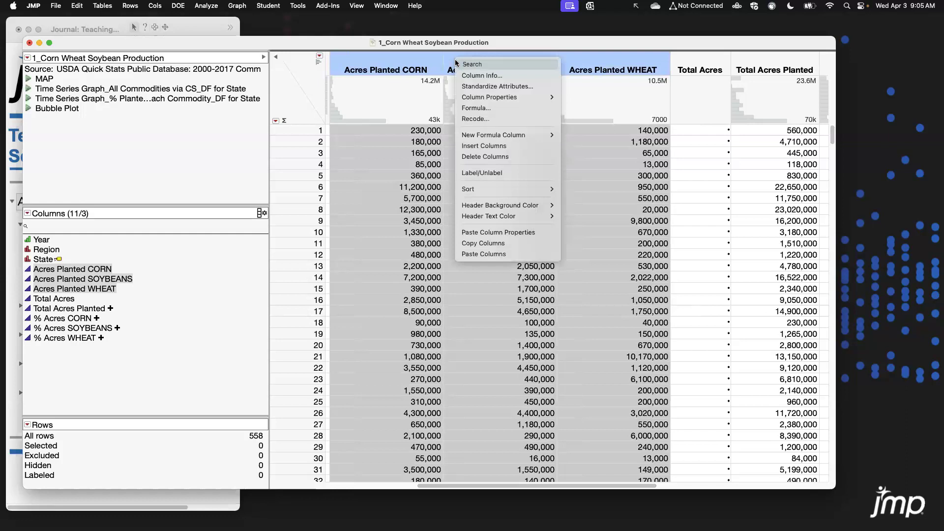
pyautogui.moveTo(496, 137)
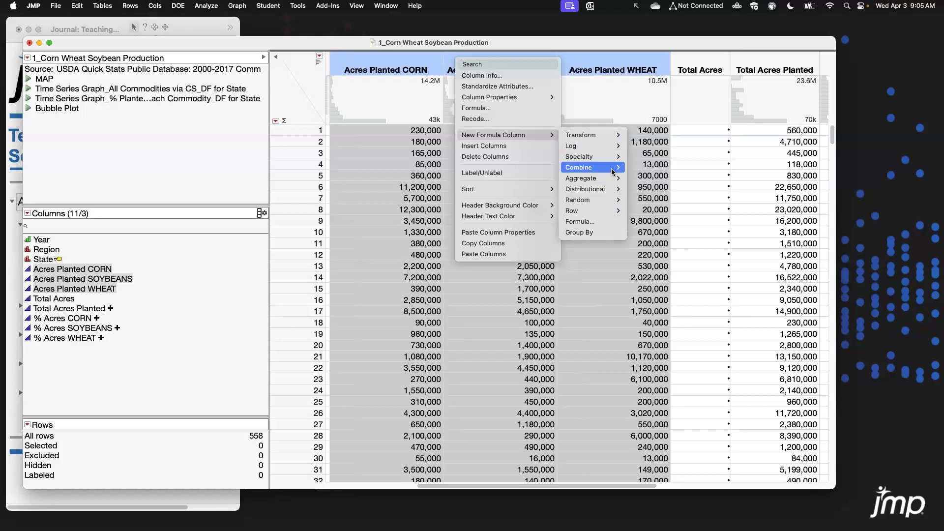
pyautogui.moveTo(661, 170)
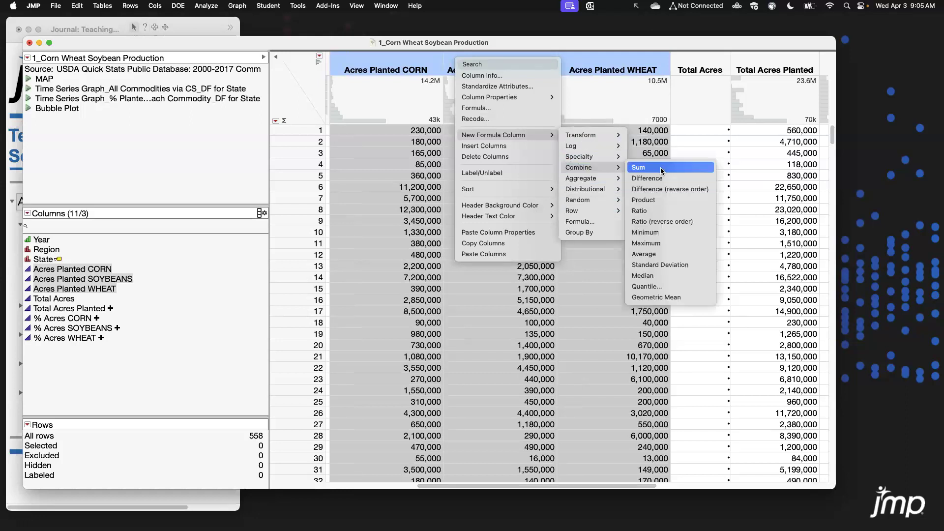
pyautogui.click(364, 43)
pyautogui.click(297, 104)
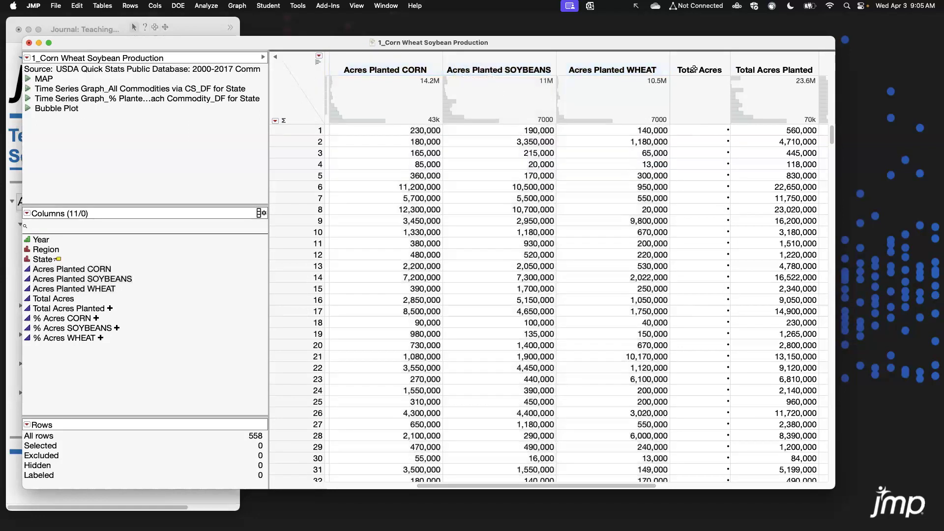
# Delete the empty Total Acres column.
pyautogui.click(763, 64)
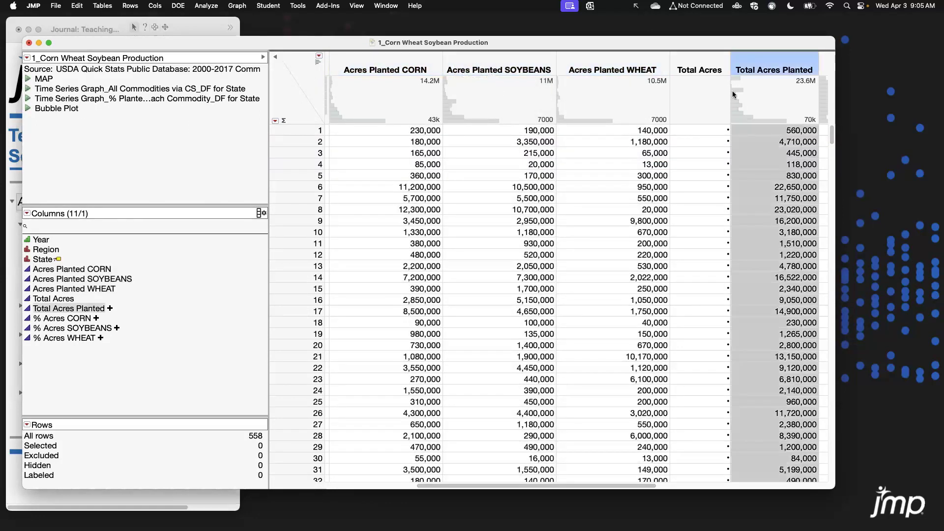
pyautogui.click(682, 58)
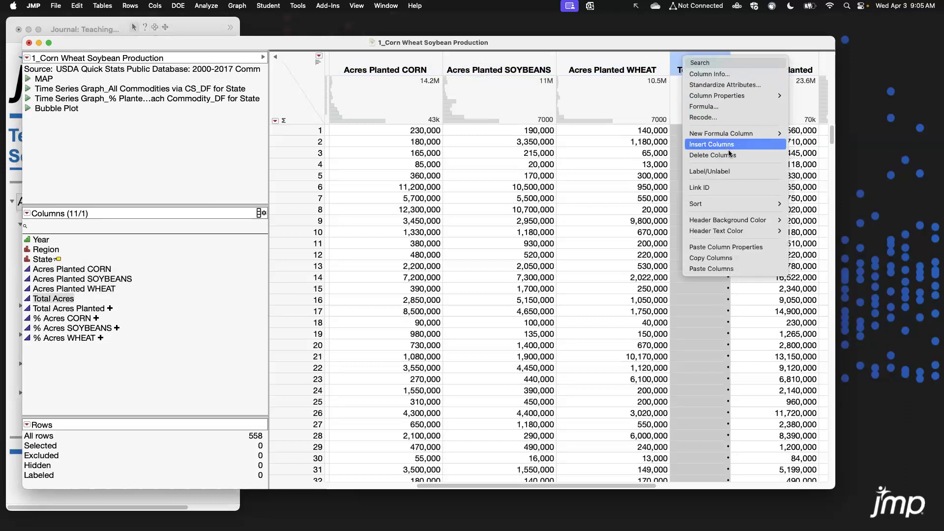
pyautogui.click(730, 155)
pyautogui.moveTo(618, 485); pyautogui.dragTo(764, 486)
pyautogui.moveTo(553, 58); pyautogui.dragTo(750, 57)
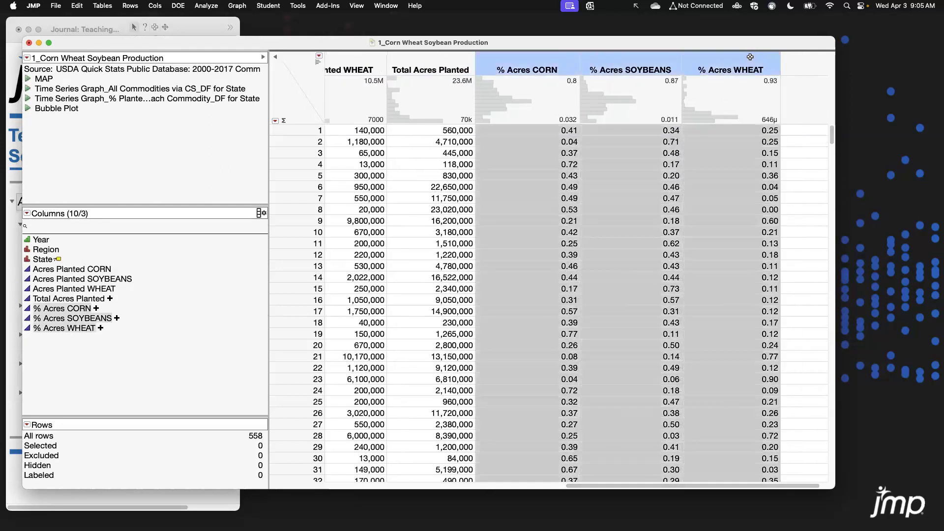
pyautogui.click(300, 70)
pyautogui.click(291, 486)
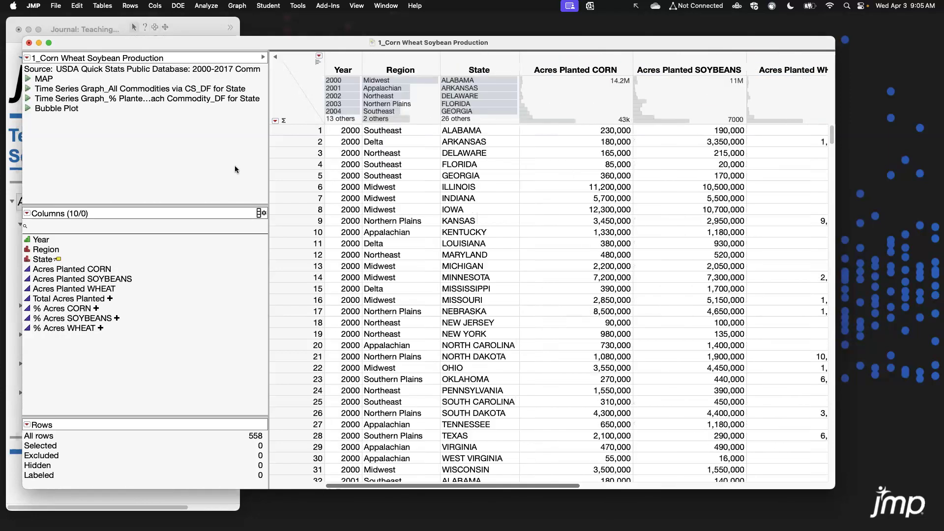
# Run the saved MAP script to view the state map, then move its window aside.
pyautogui.click(26, 79)
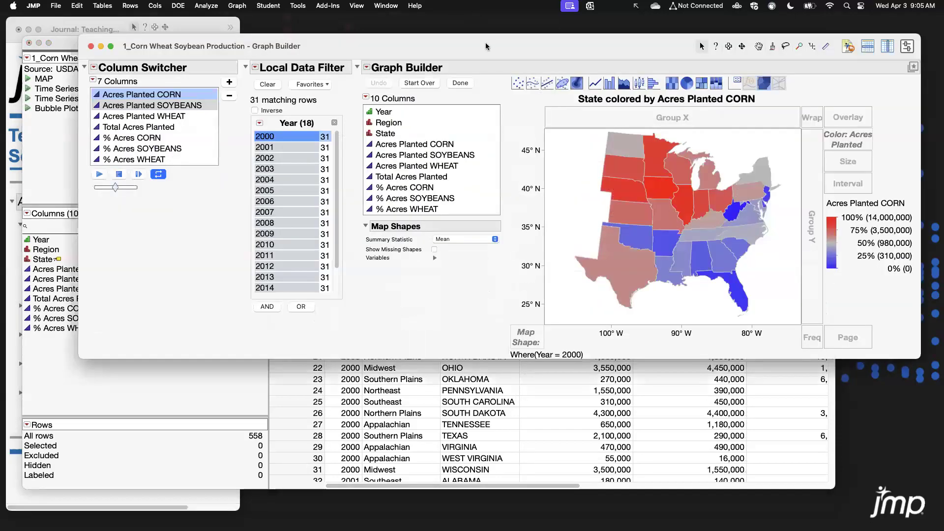
pyautogui.moveTo(440, 66)
pyautogui.mouseDown()
pyautogui.moveTo(450, 55)
pyautogui.moveTo(458, 68)
pyautogui.mouseUp()
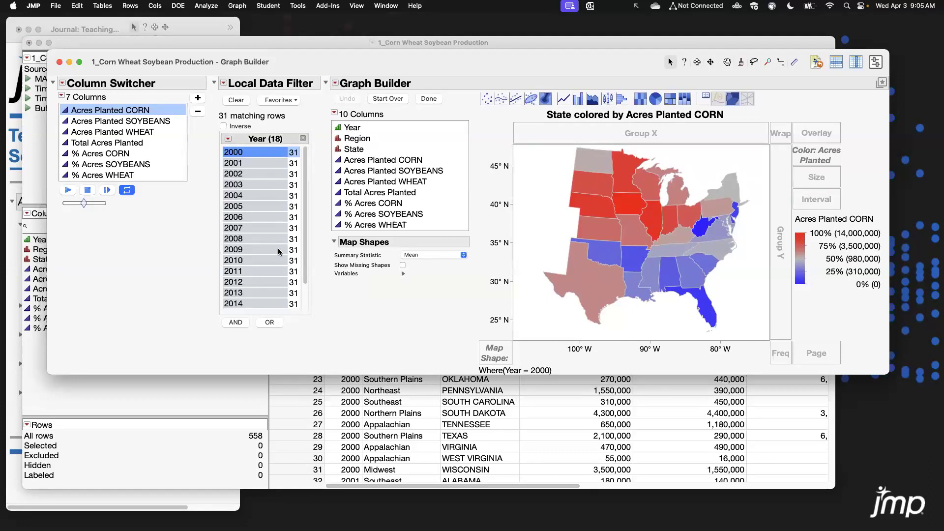
pyautogui.moveTo(439, 62); pyautogui.dragTo(1, 197)
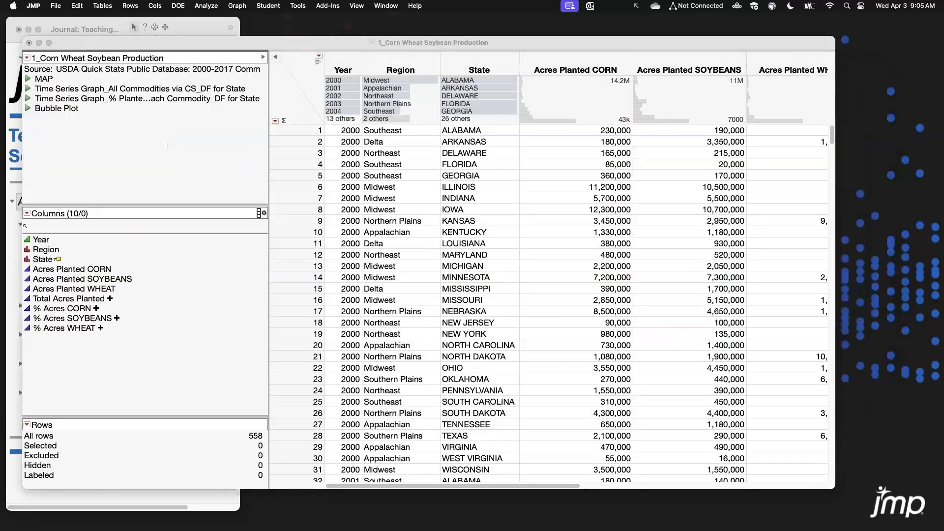
# Open a new Graph Builder window and enlarge it.
pyautogui.click(237, 6)
pyautogui.click(261, 20)
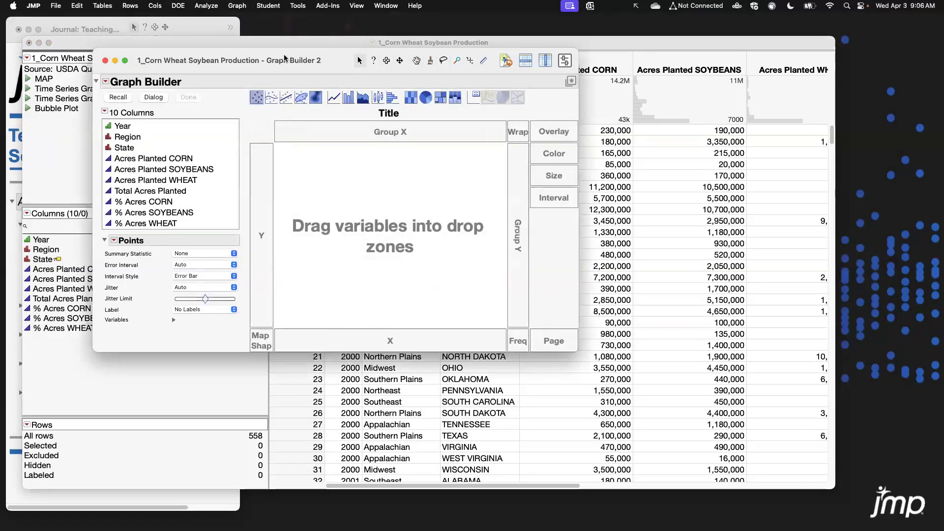
pyautogui.moveTo(285, 61); pyautogui.dragTo(288, 61)
pyautogui.moveTo(580, 352); pyautogui.dragTo(677, 422)
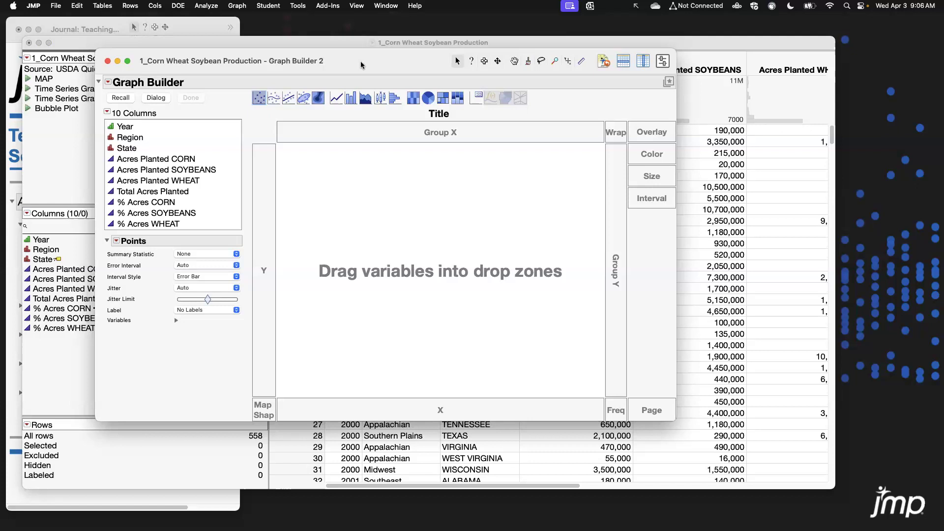
pyautogui.moveTo(361, 61); pyautogui.dragTo(356, 58)
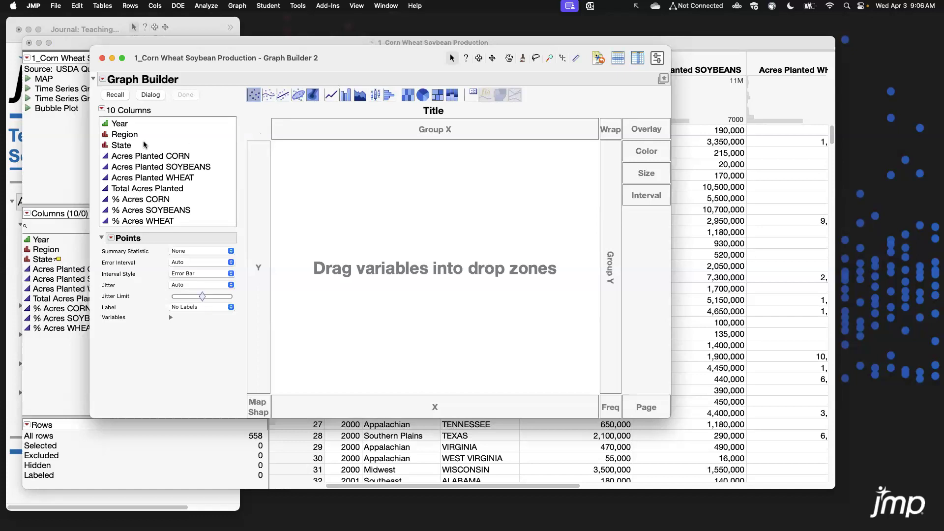
# Place State in the map area to draw a map of the states.
pyautogui.click(122, 146)
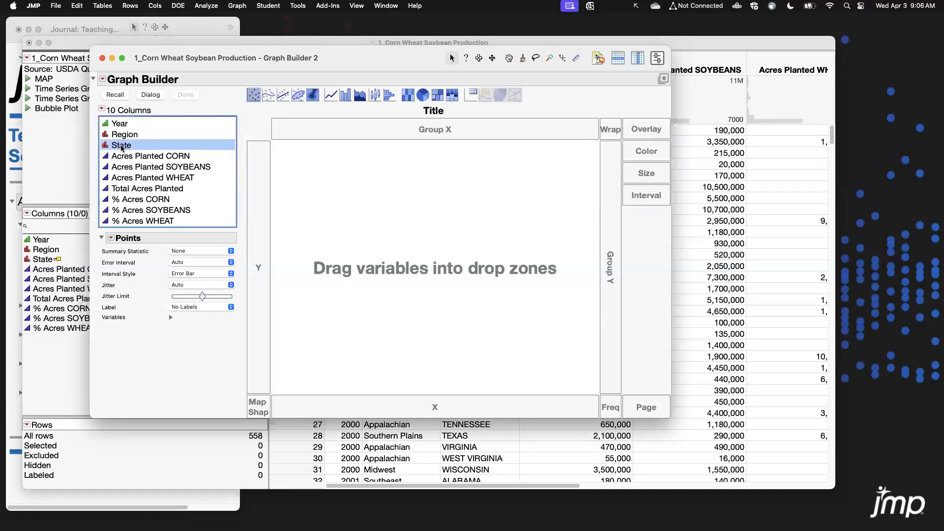
pyautogui.moveTo(126, 148); pyautogui.dragTo(422, 250)
pyautogui.moveTo(670, 413); pyautogui.dragTo(692, 416)
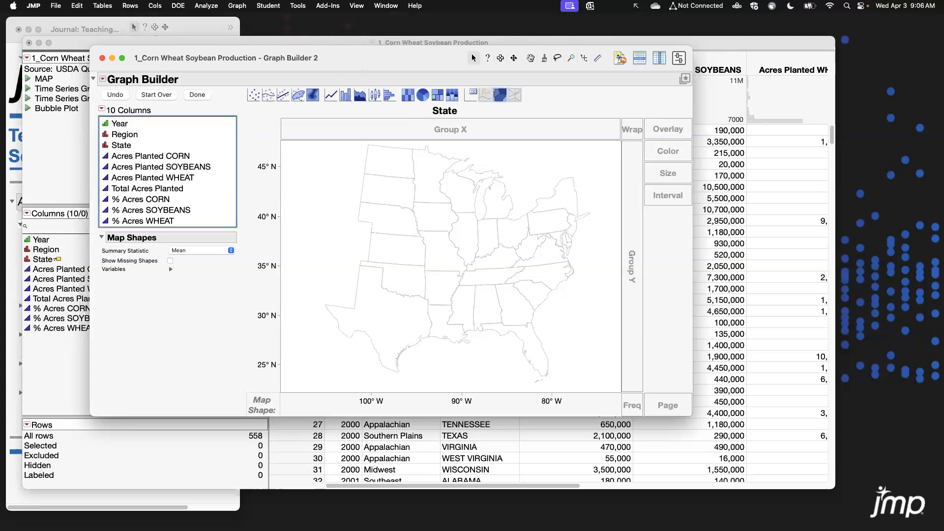
pyautogui.moveTo(395, 57); pyautogui.dragTo(384, 52)
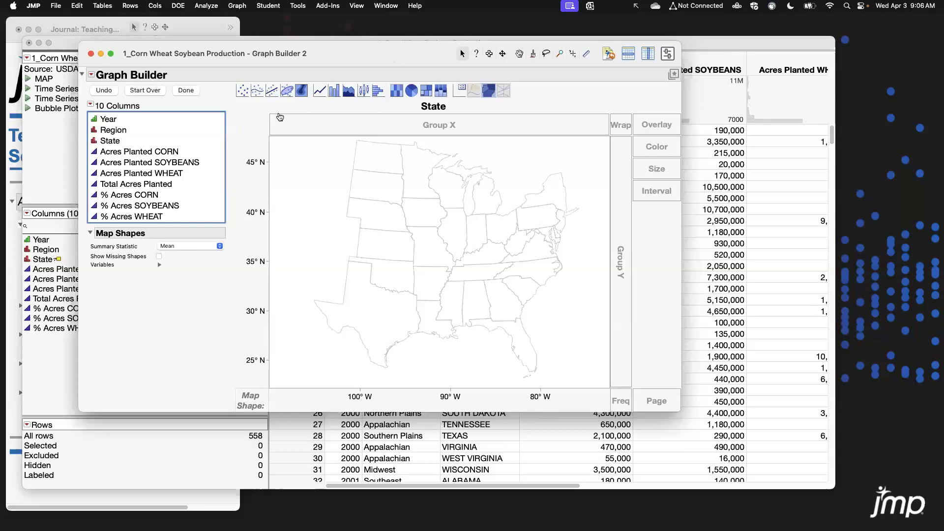
# Color the state map by Acres Planted CORN.
pyautogui.click(135, 154)
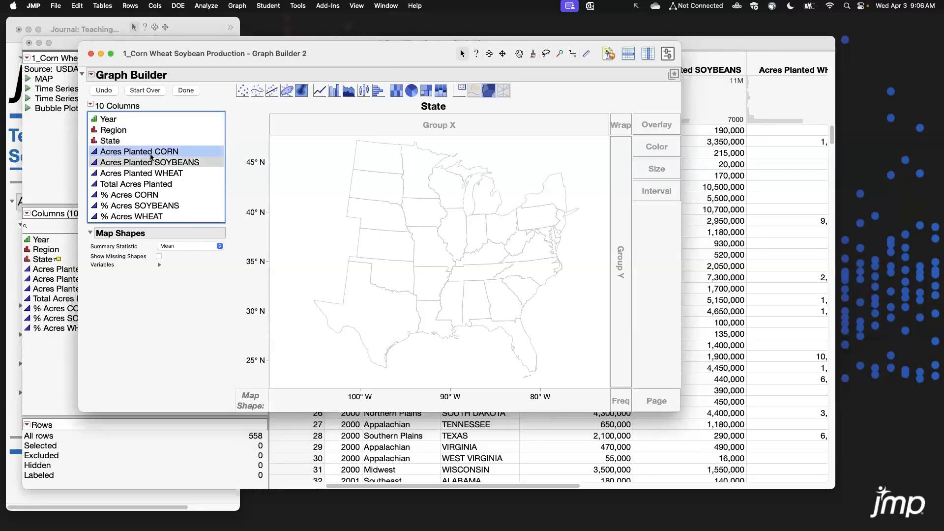
pyautogui.moveTo(146, 154); pyautogui.dragTo(664, 152)
pyautogui.moveTo(717, 412); pyautogui.dragTo(758, 418)
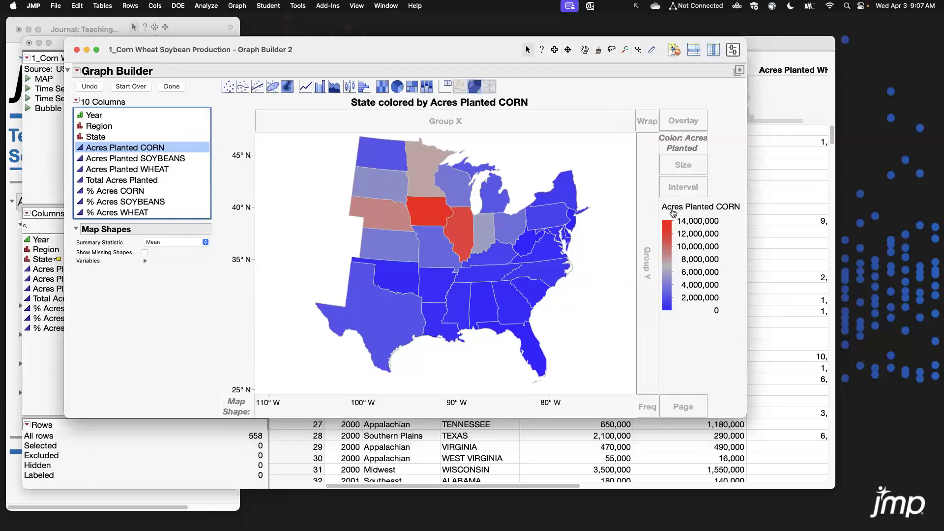
pyautogui.doubleClick(669, 259)
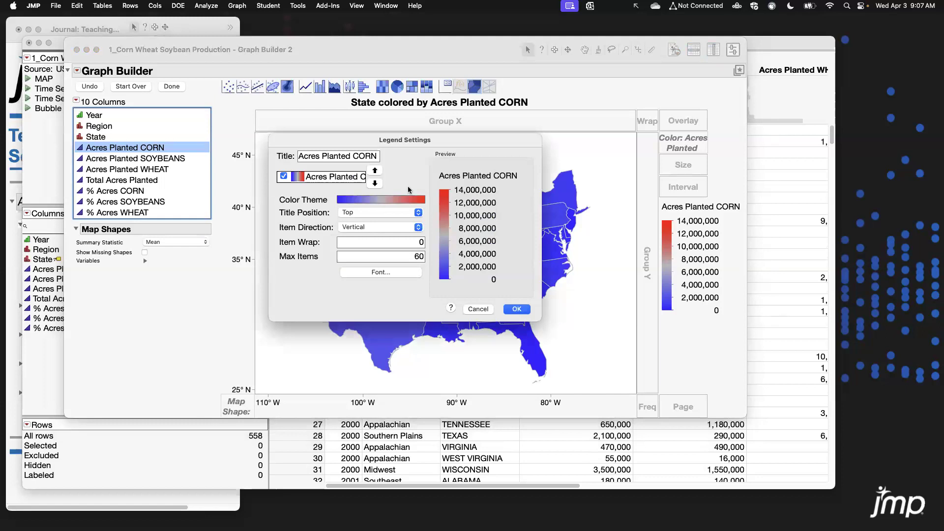
pyautogui.click(406, 201)
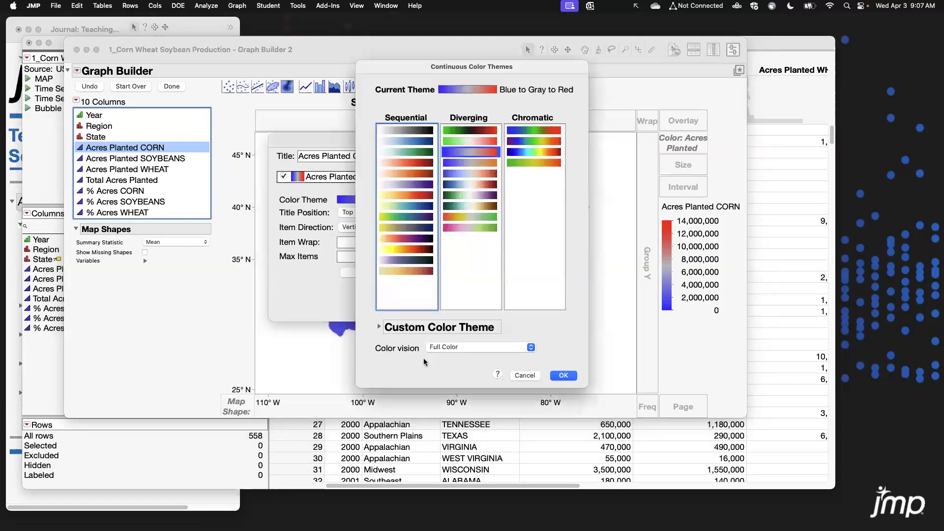
pyautogui.click(380, 327)
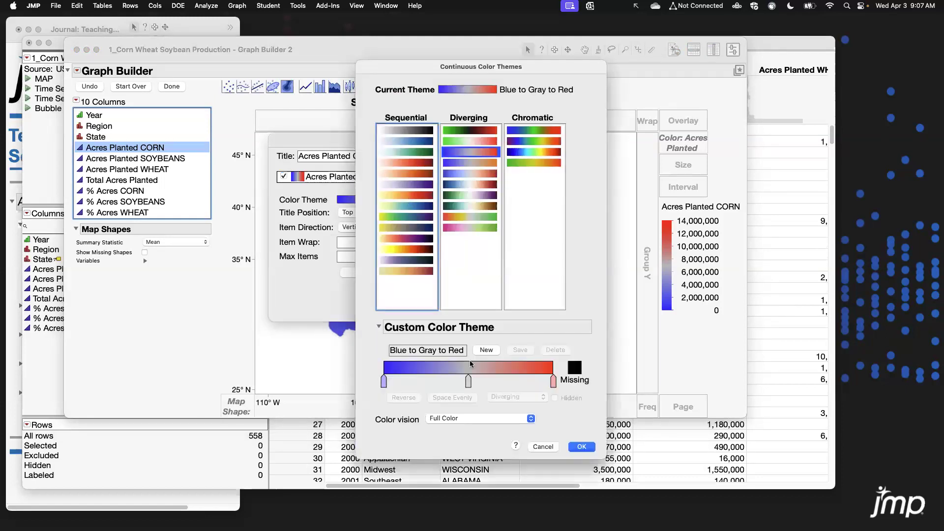
pyautogui.click(543, 446)
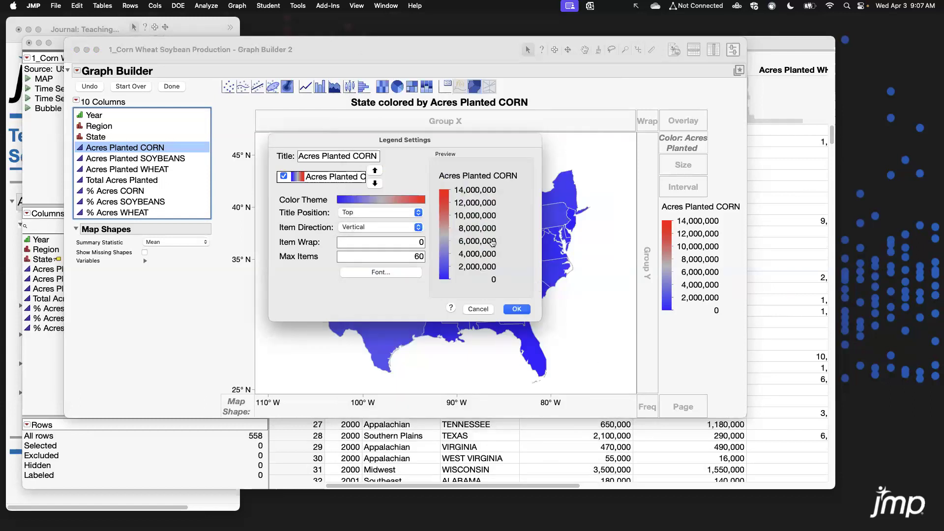
pyautogui.click(474, 310)
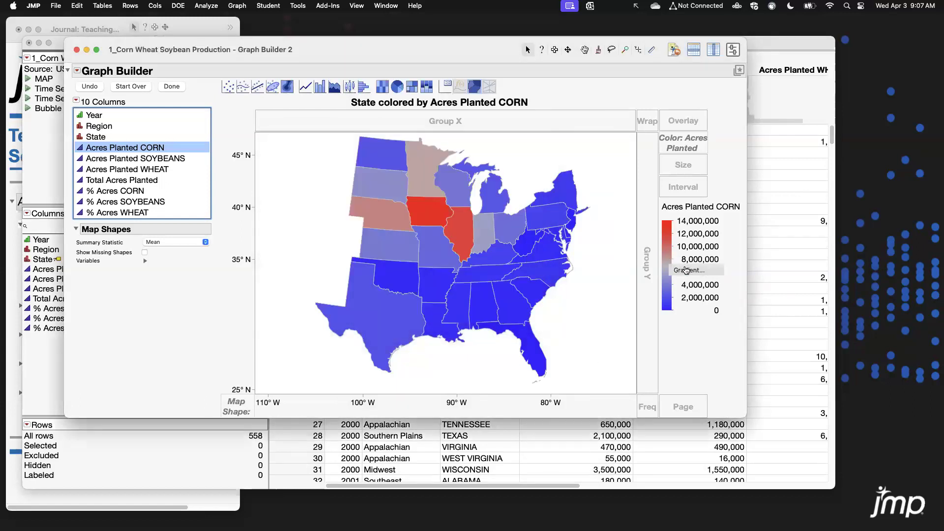
# Set the color gradient's scale type to Quantile.
pyautogui.doubleClick(683, 267)
pyautogui.moveTo(436, 74); pyautogui.dragTo(434, 74)
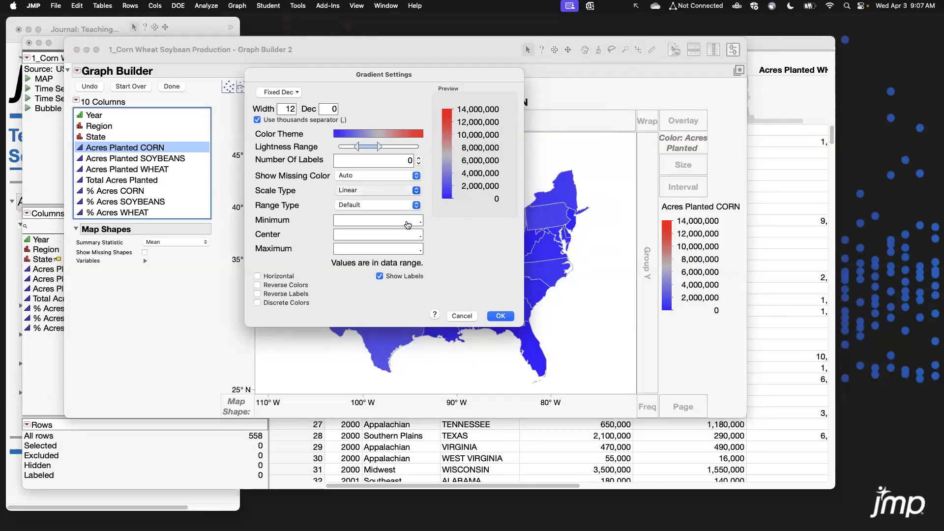
pyautogui.click(408, 190)
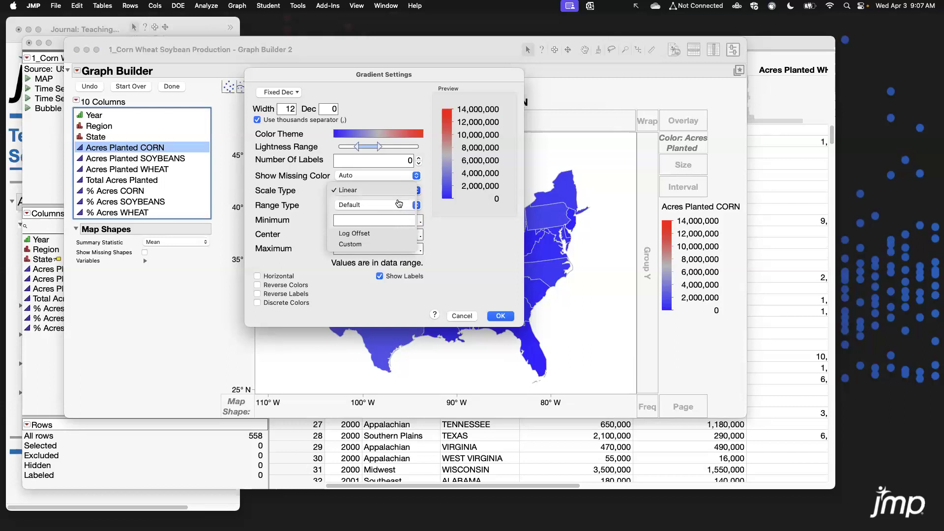
pyautogui.click(359, 202)
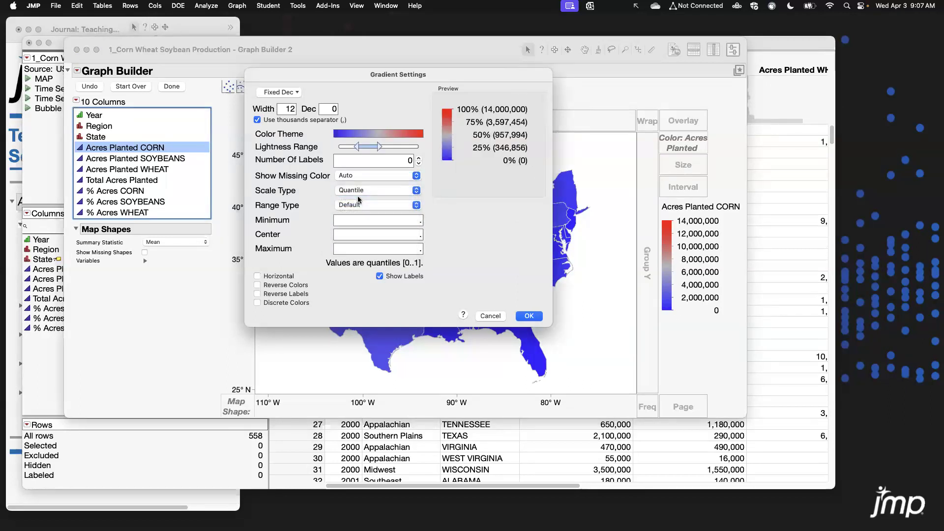
pyautogui.click(533, 316)
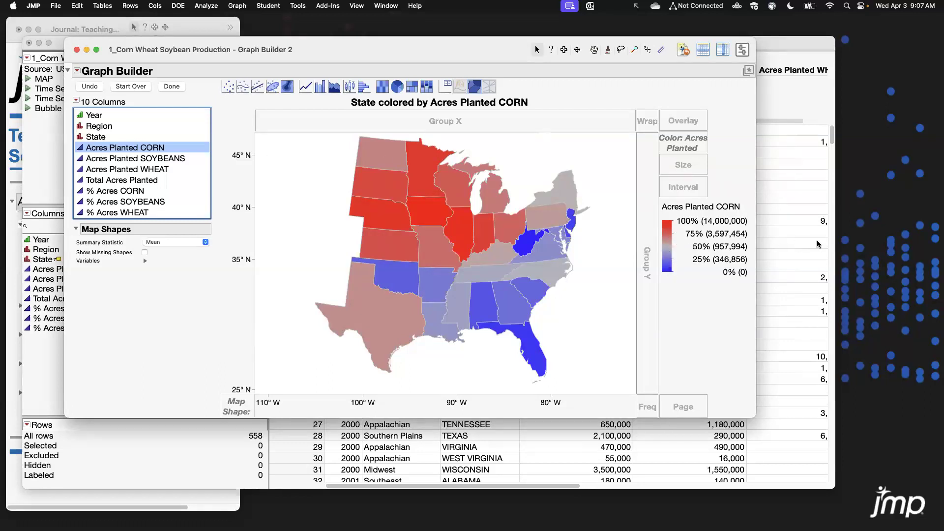
pyautogui.moveTo(467, 49); pyautogui.dragTo(468, 47)
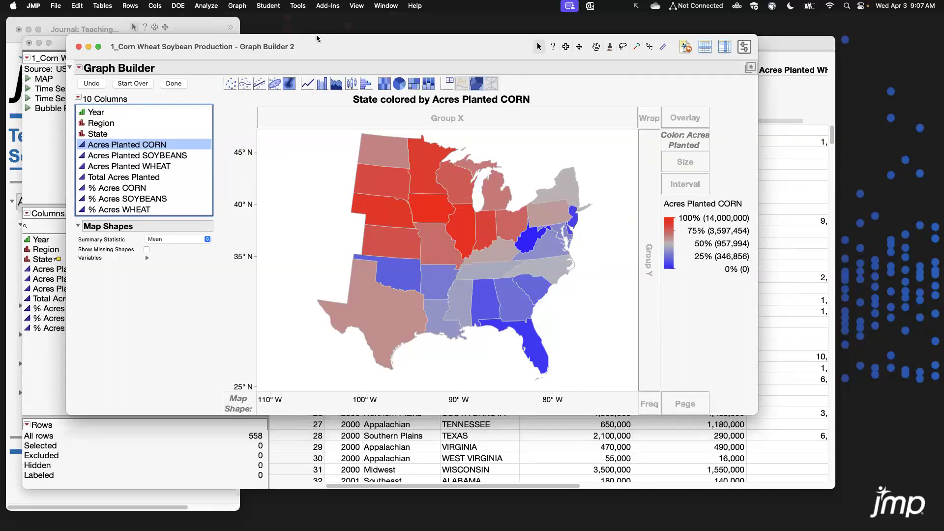
pyautogui.click(231, 5)
pyautogui.click(241, 17)
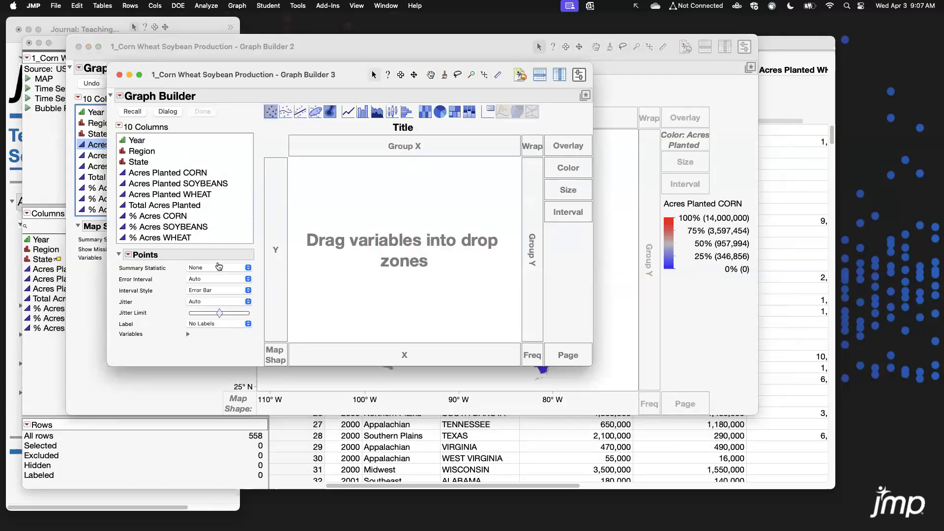
pyautogui.click(119, 74)
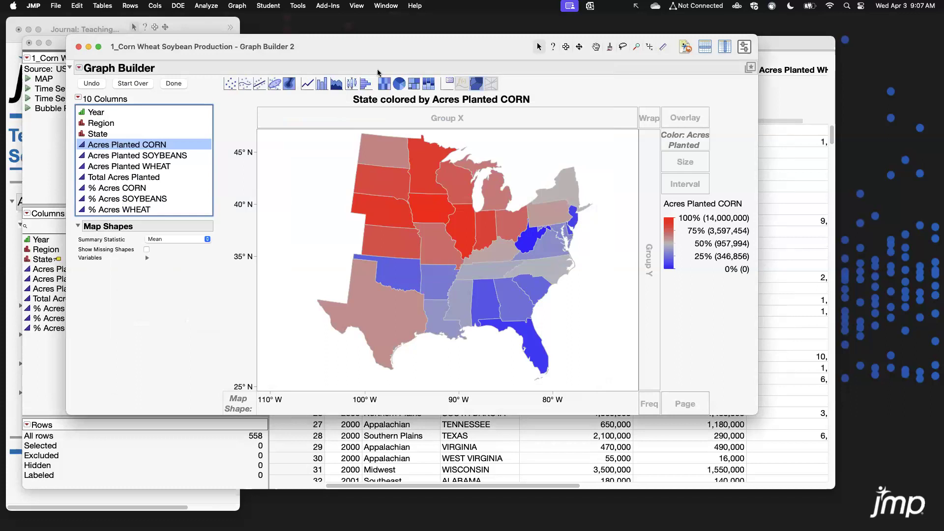
# Add a column switcher that swaps Acres Planted CORN with the acreage and percentage columns from Acres Planted CORN through % Acres WHEAT.
pyautogui.click(399, 49)
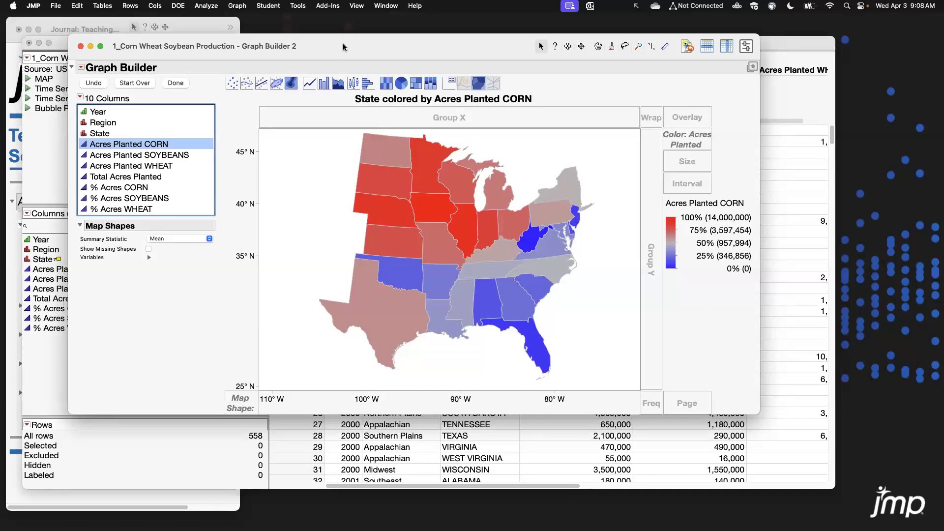
pyautogui.click(82, 67)
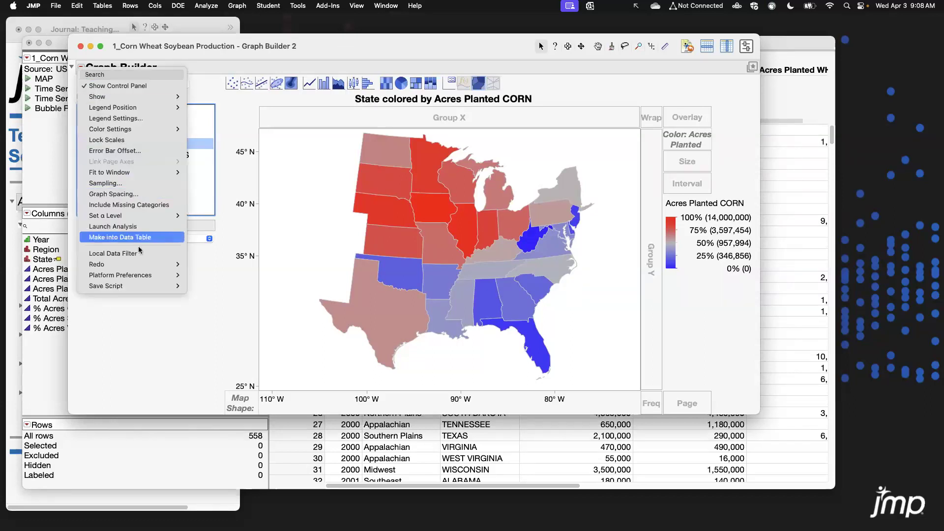
pyautogui.click(228, 267)
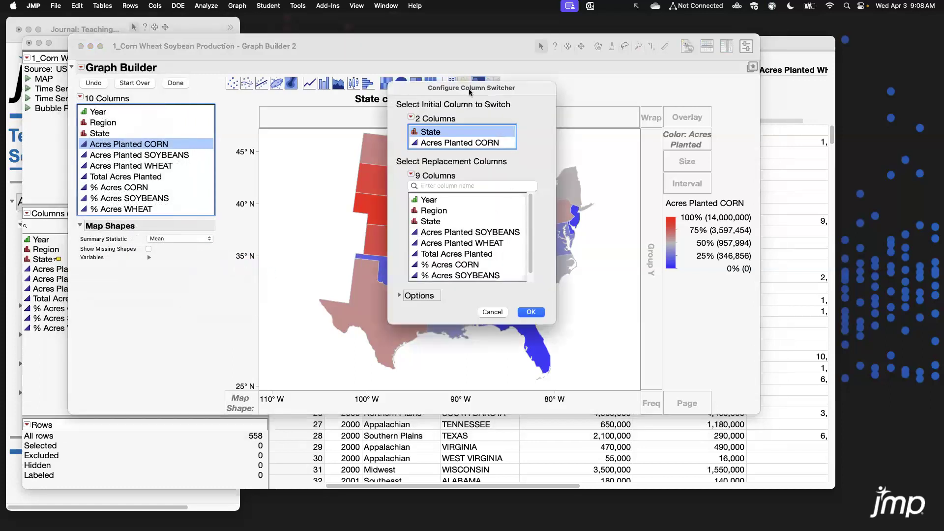
pyautogui.moveTo(470, 92); pyautogui.dragTo(424, 93)
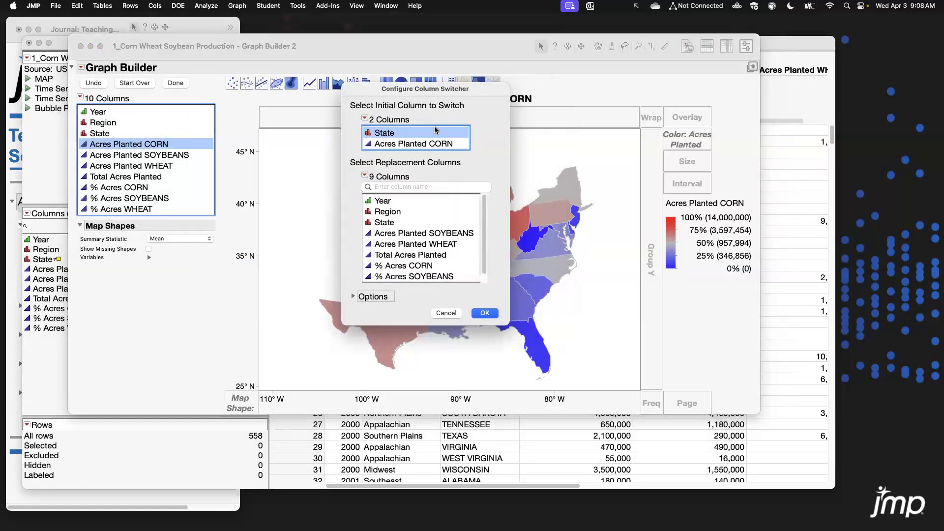
pyautogui.click(388, 143)
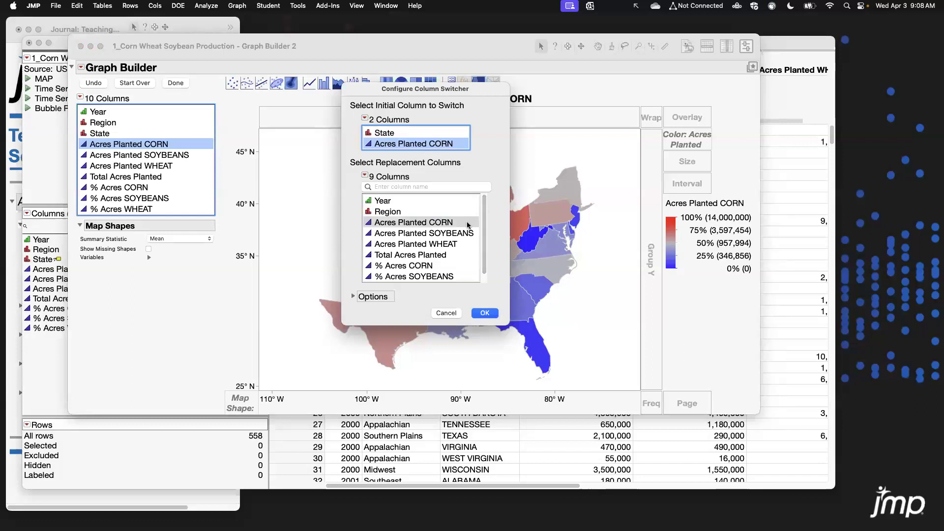
pyautogui.moveTo(469, 226); pyautogui.dragTo(466, 290)
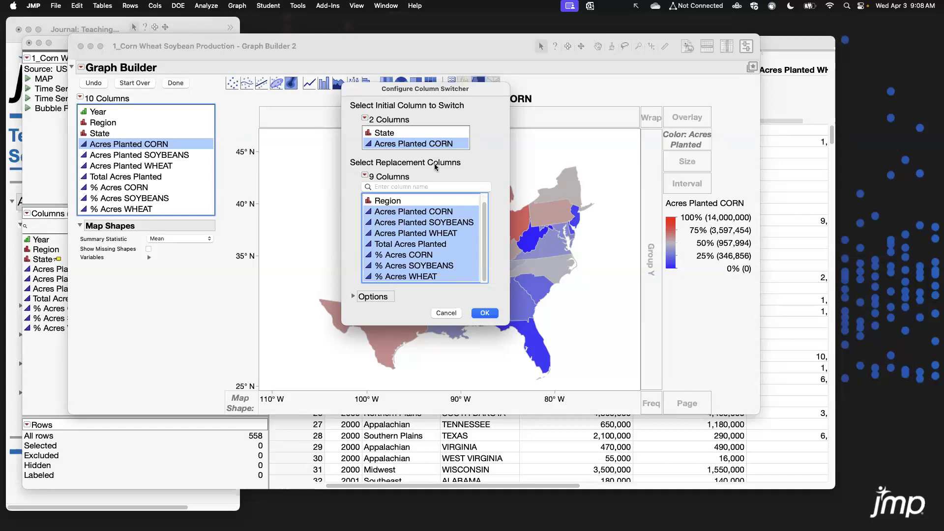
pyautogui.click(491, 317)
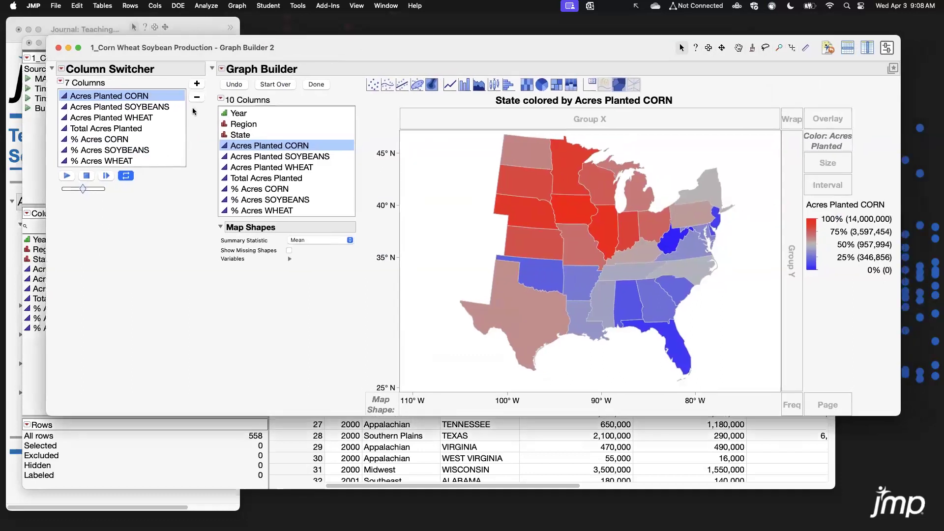
# Switch the map's color column to % Acres WHEAT with the column switcher.
pyautogui.click(144, 107)
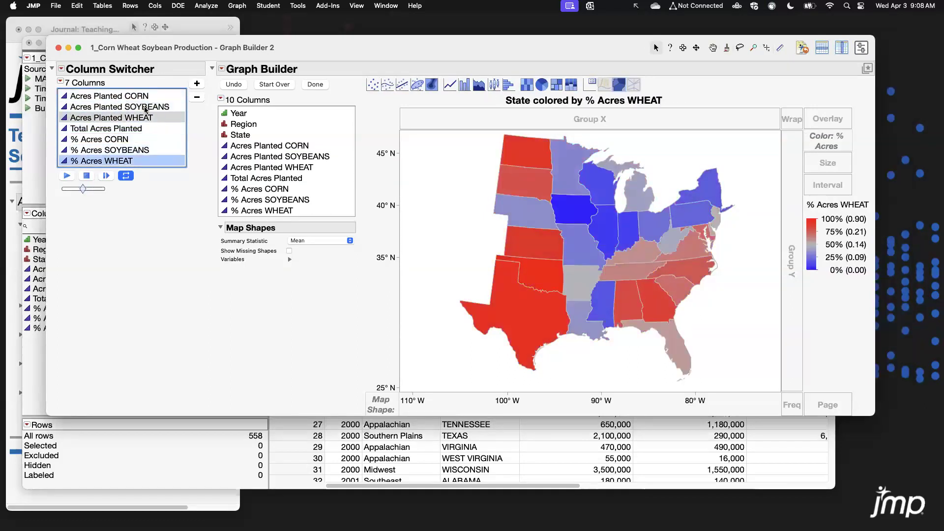
pyautogui.moveTo(420, 45); pyautogui.dragTo(454, 28)
pyautogui.click(76, 47)
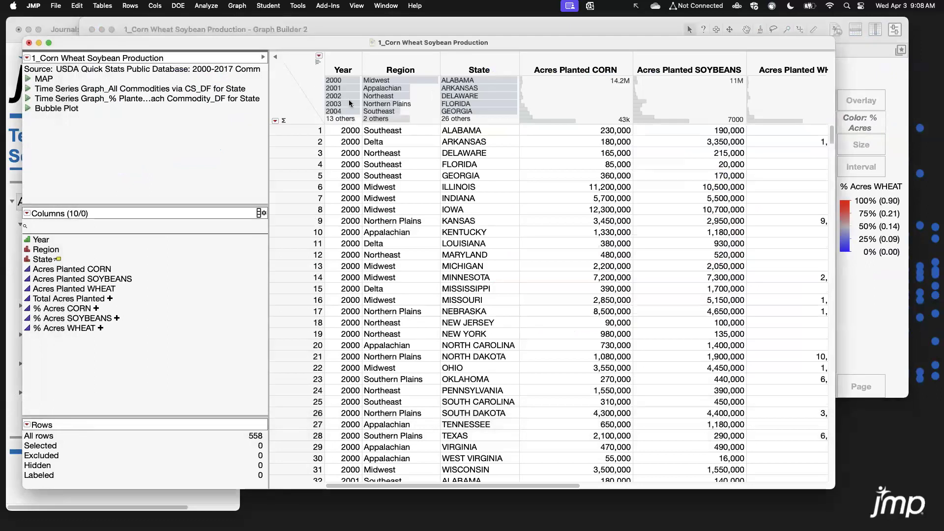
pyautogui.moveTo(347, 124); pyautogui.dragTo(365, 101)
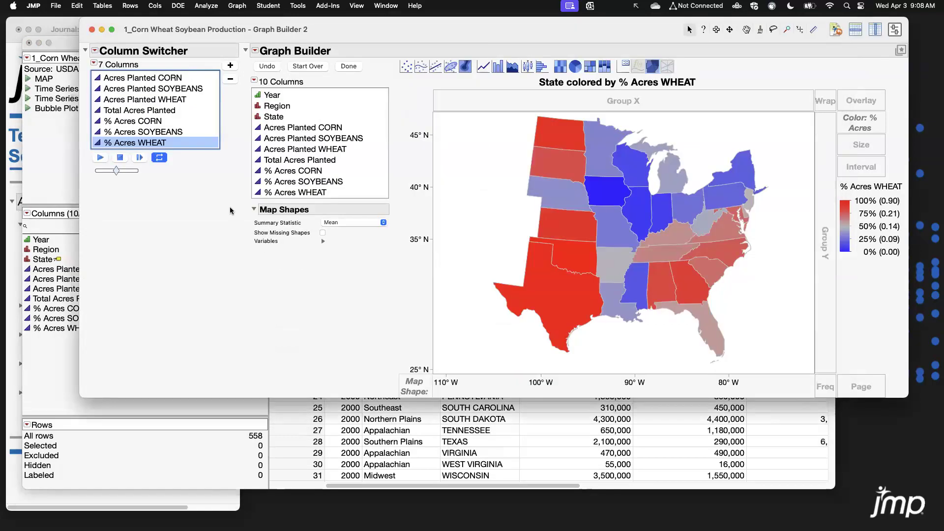
pyautogui.moveTo(229, 207); pyautogui.dragTo(406, 251)
# Add a local data filter on Year and select the year 2000.
pyautogui.click(255, 51)
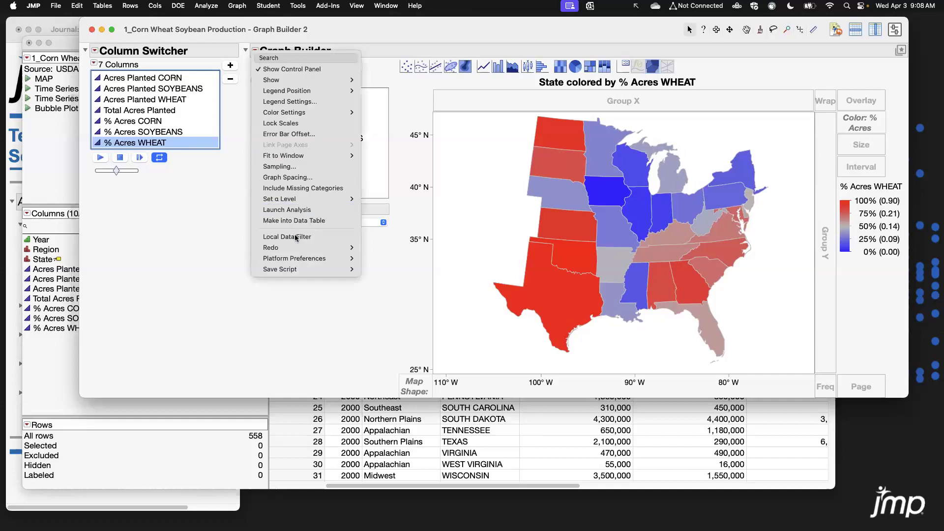
pyautogui.click(337, 238)
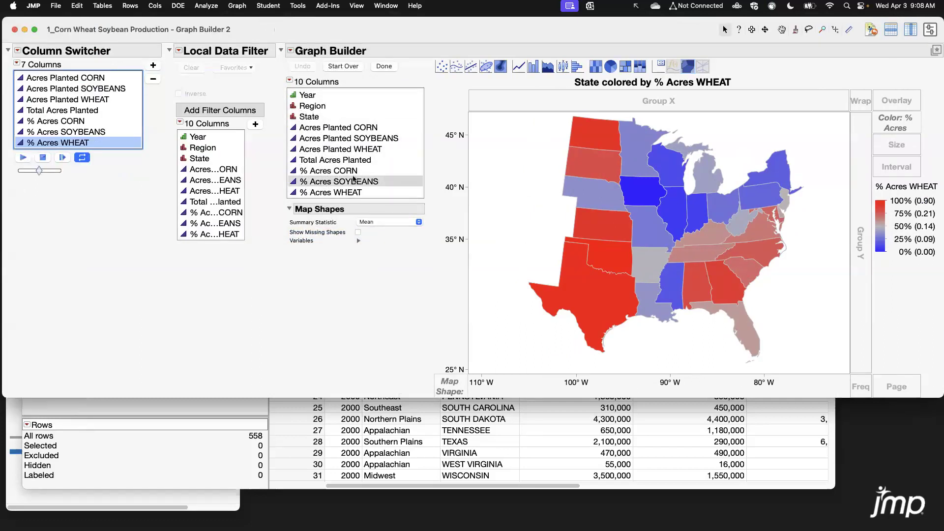
pyautogui.click(198, 137)
pyautogui.click(255, 124)
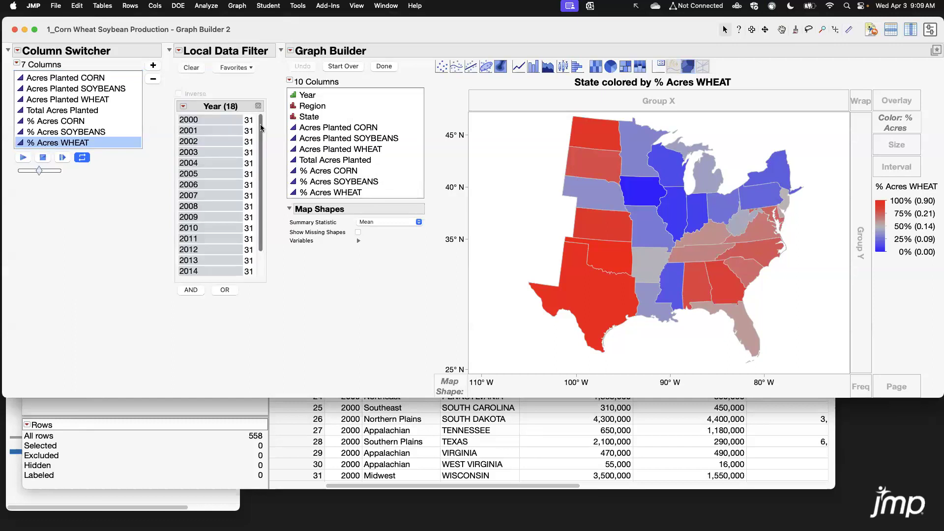
pyautogui.click(220, 121)
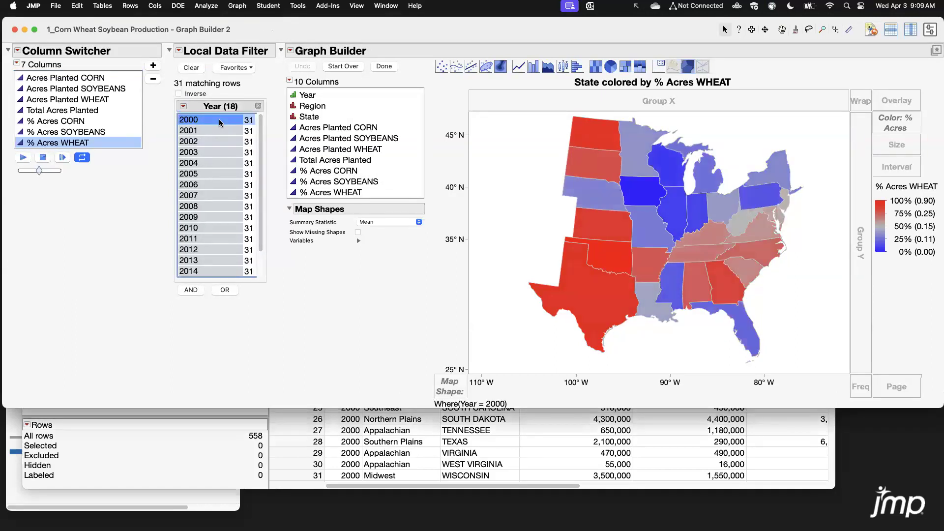
# Step through the Year filter values one year at a time to compare the maps.
pyautogui.press('Down')
pyautogui.press('Down')
pyautogui.press('Down')
pyautogui.press('Down')
pyautogui.press('Down')
pyautogui.press('Down')
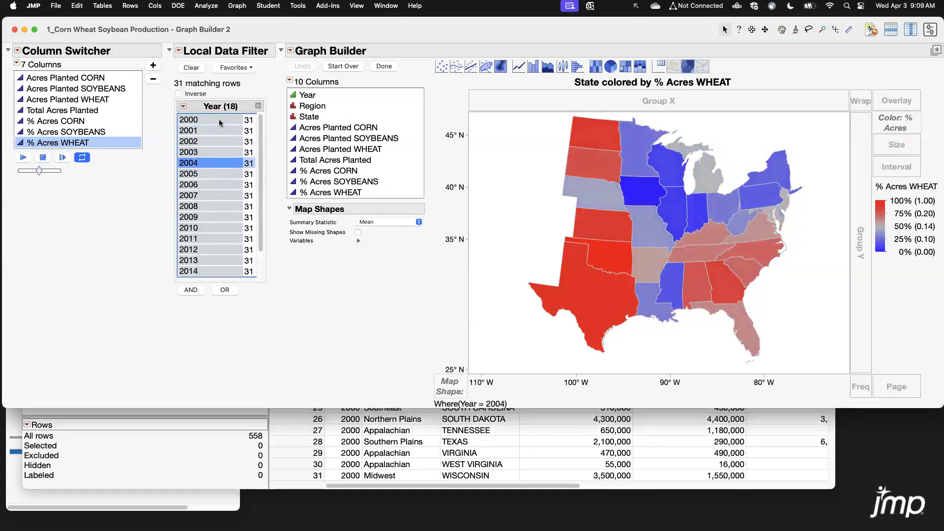
pyautogui.press('Down')
pyautogui.press('Down')
pyautogui.press('Down')
pyautogui.press('Down')
pyautogui.press('Down')
pyautogui.press('Down')
pyautogui.press('Down')
pyautogui.press('Down')
pyautogui.press('Down')
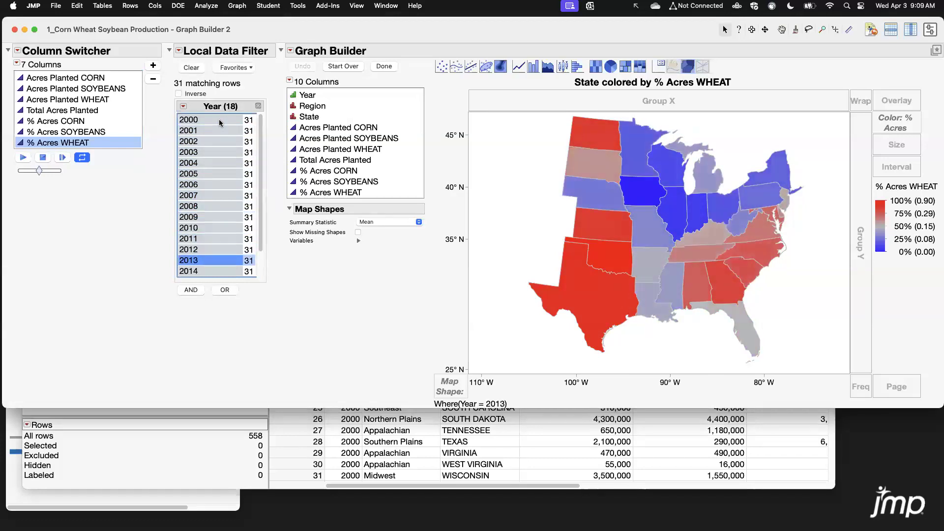
pyautogui.press('Up')
pyautogui.press('Up')
pyautogui.press('Up')
pyautogui.press('Up')
pyautogui.press('Up')
pyautogui.press('Up')
pyautogui.press('Up')
pyautogui.press('Up')
pyautogui.press('Up')
pyautogui.press('Up')
pyautogui.press('Up')
pyautogui.press('Up')
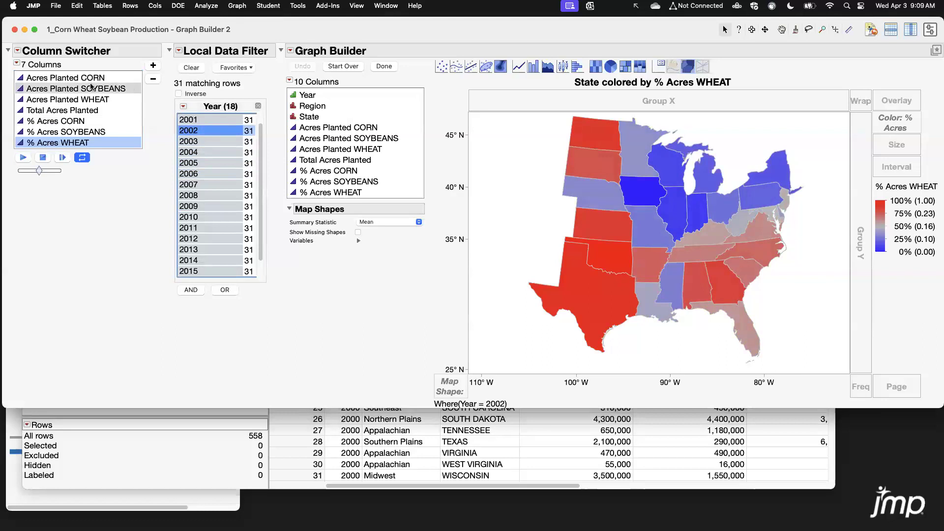
# Cycle the column switcher through each crop column, ending on % Acres SOYBEANS.
pyautogui.click(74, 77)
pyautogui.click(63, 89)
pyautogui.click(84, 98)
pyautogui.click(84, 111)
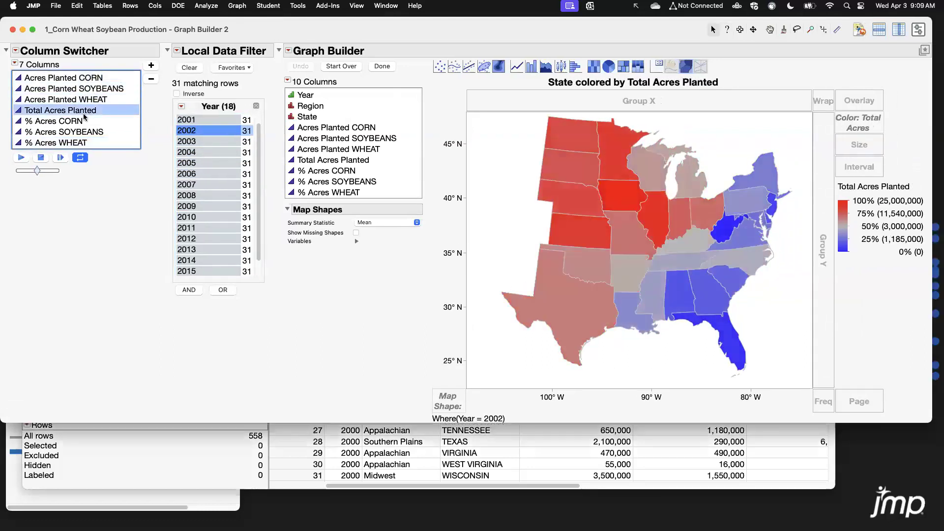
pyautogui.click(84, 121)
pyautogui.click(86, 132)
pyautogui.click(88, 142)
pyautogui.click(105, 132)
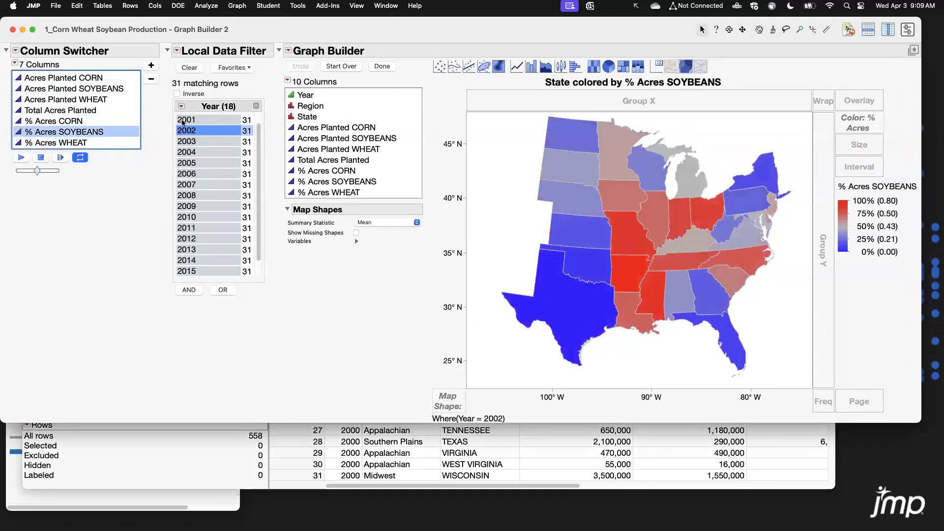
# Select the years 2001 through 2005 together in the Year filter.
pyautogui.moveTo(193, 121); pyautogui.dragTo(210, 167)
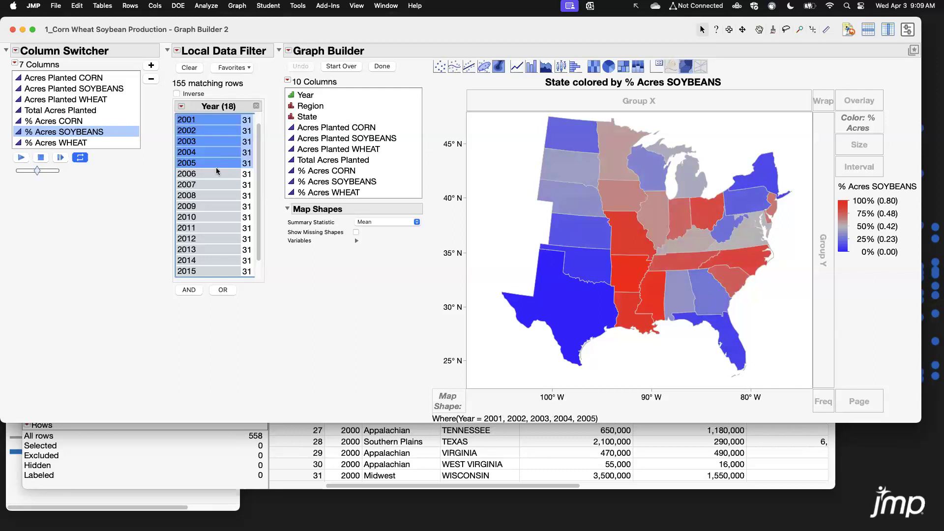
pyautogui.scroll(-1, 195, 162)
pyautogui.scroll(2, 196, 162)
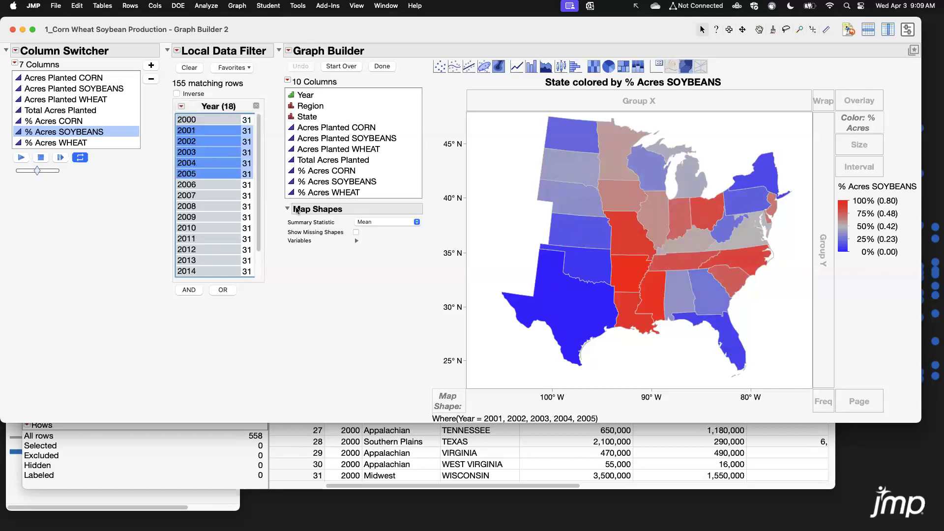
# Reposition and resize the map window, then close it.
pyautogui.moveTo(489, 32); pyautogui.dragTo(493, 60)
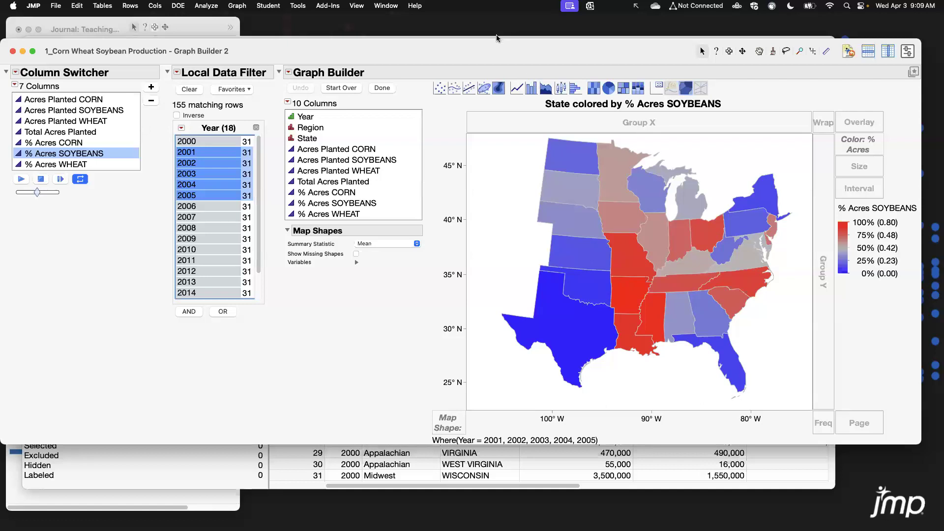
pyautogui.moveTo(906, 438); pyautogui.dragTo(871, 440)
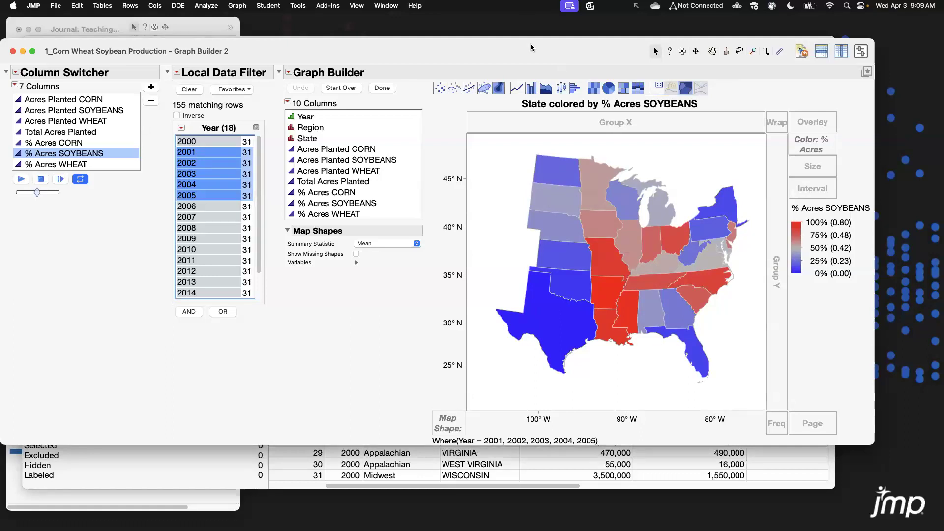
pyautogui.moveTo(530, 44); pyautogui.dragTo(532, 53)
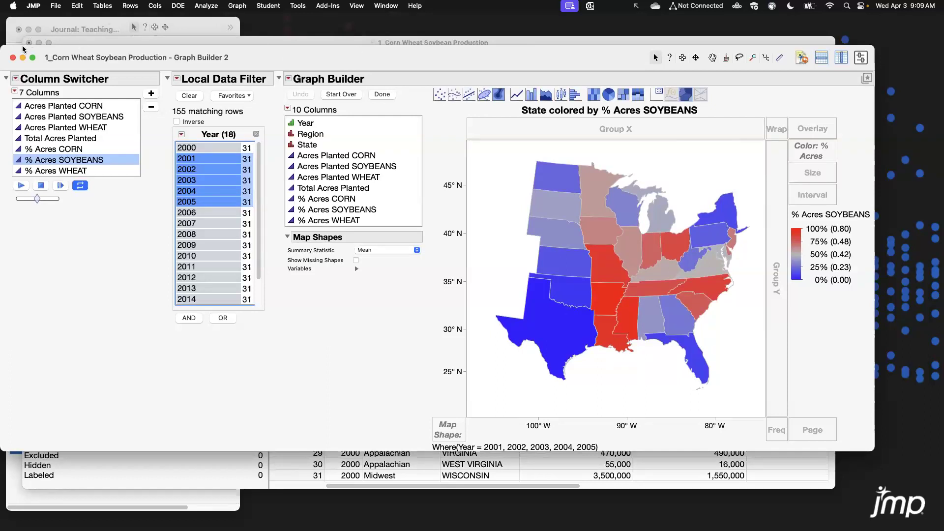
pyautogui.click(13, 58)
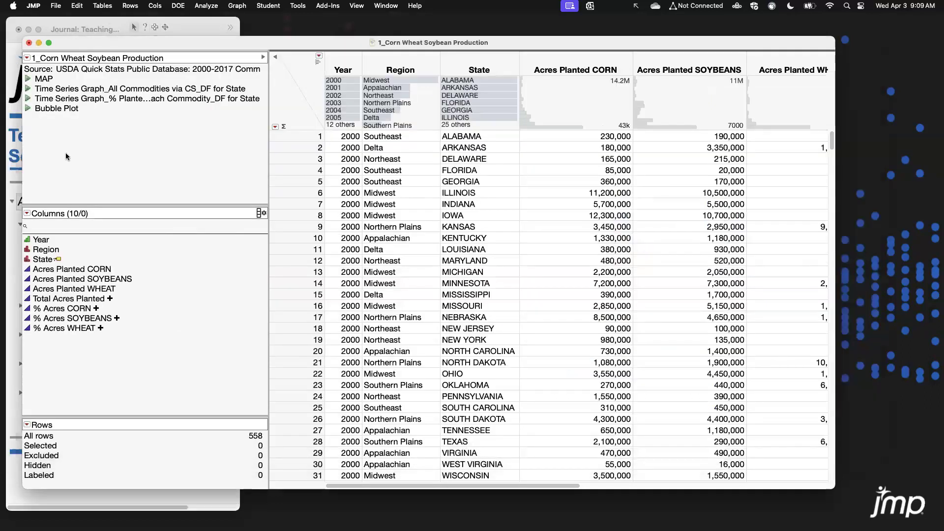
# Run the Time Series Graph_All Commodities via CS_DF for State script and cycle its column switcher to % Acres SOYBEANS.
pyautogui.click(28, 89)
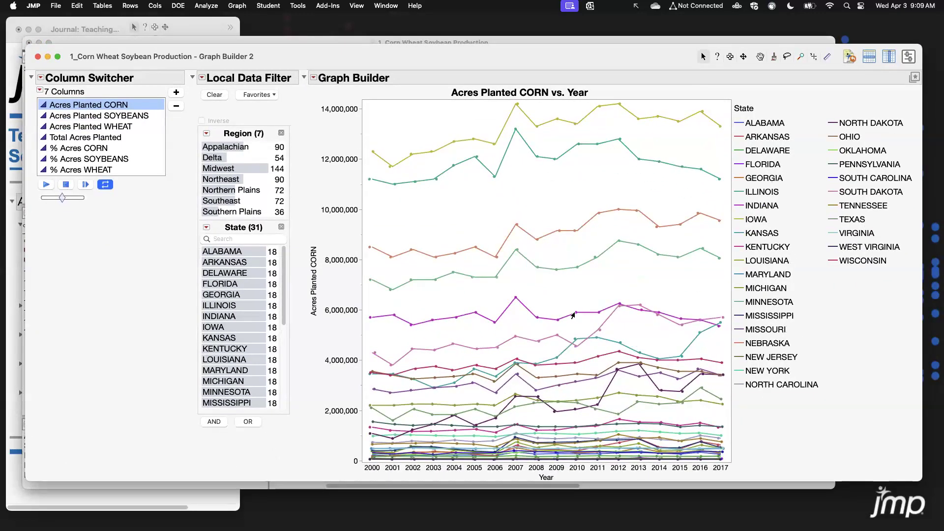
pyautogui.moveTo(573, 315)
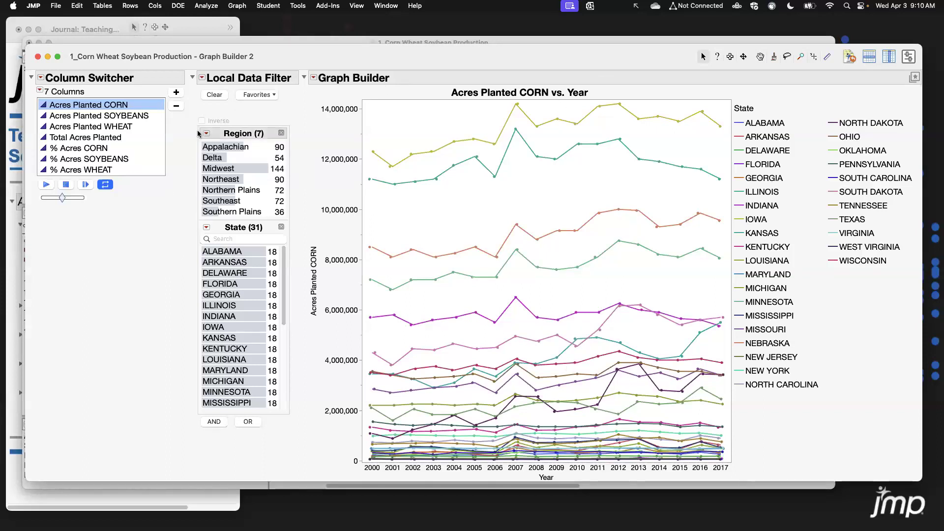
pyautogui.click(95, 118)
pyautogui.click(96, 127)
pyautogui.click(97, 137)
pyautogui.click(98, 149)
pyautogui.click(99, 158)
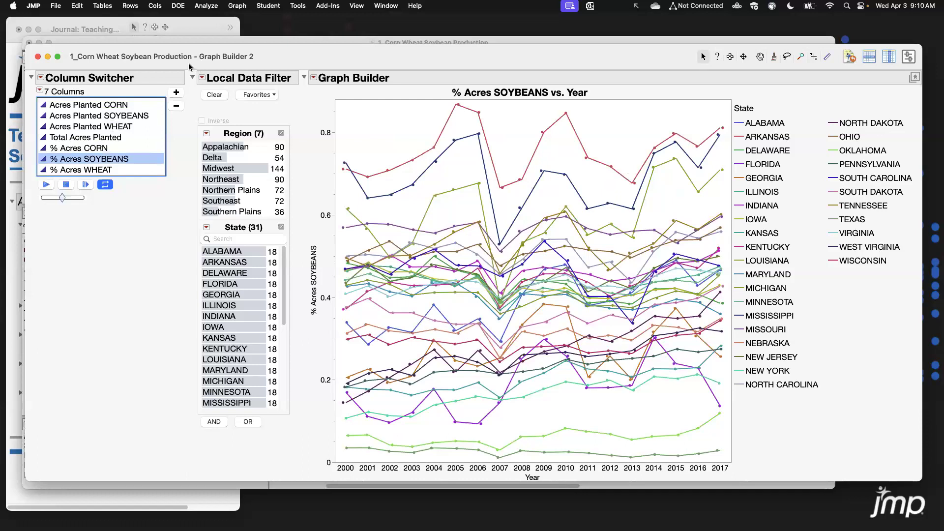
# Close the time series graph, open a new Graph Builder, and plot Acres Planted CORN against Year.
pyautogui.moveTo(190, 66); pyautogui.dragTo(321, 450)
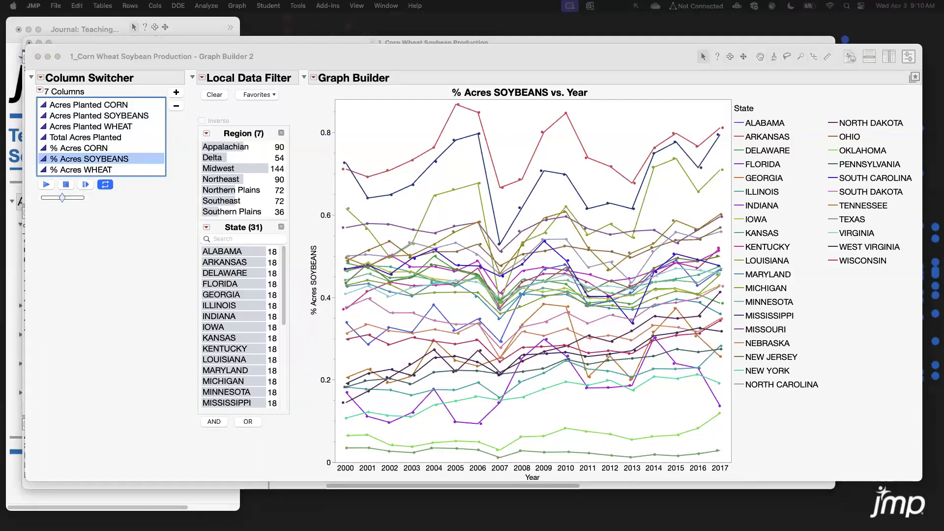
pyautogui.moveTo(508, 64); pyautogui.dragTo(513, 65)
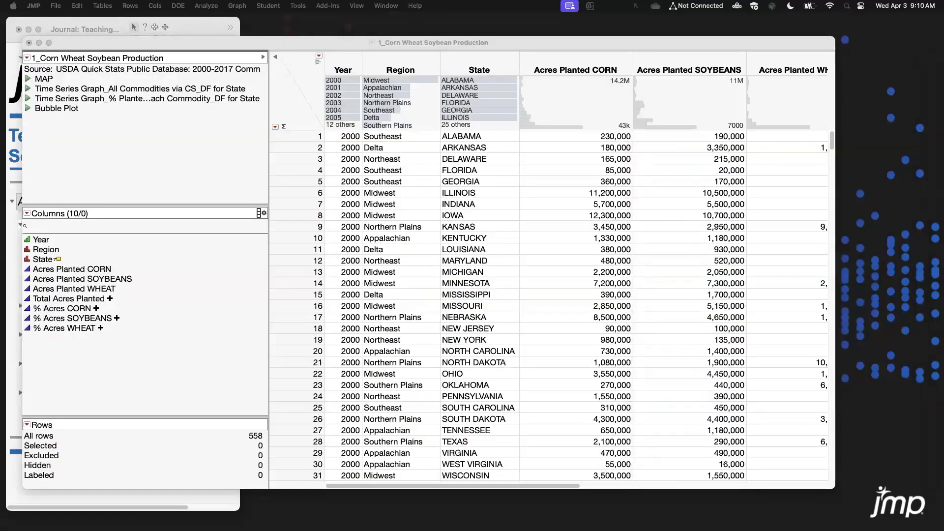
pyautogui.click(237, 5)
pyautogui.click(248, 22)
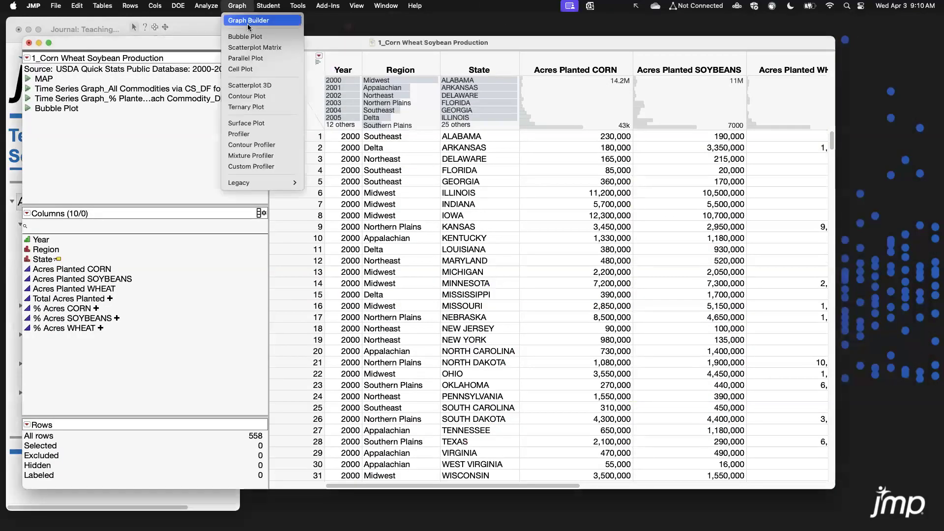
pyautogui.moveTo(296, 102); pyautogui.dragTo(408, 75)
pyautogui.moveTo(198, 142); pyautogui.dragTo(527, 359)
pyautogui.moveTo(652, 361); pyautogui.dragTo(761, 383)
pyautogui.moveTo(251, 176); pyautogui.dragTo(339, 206)
pyautogui.moveTo(372, 69); pyautogui.dragTo(313, 65)
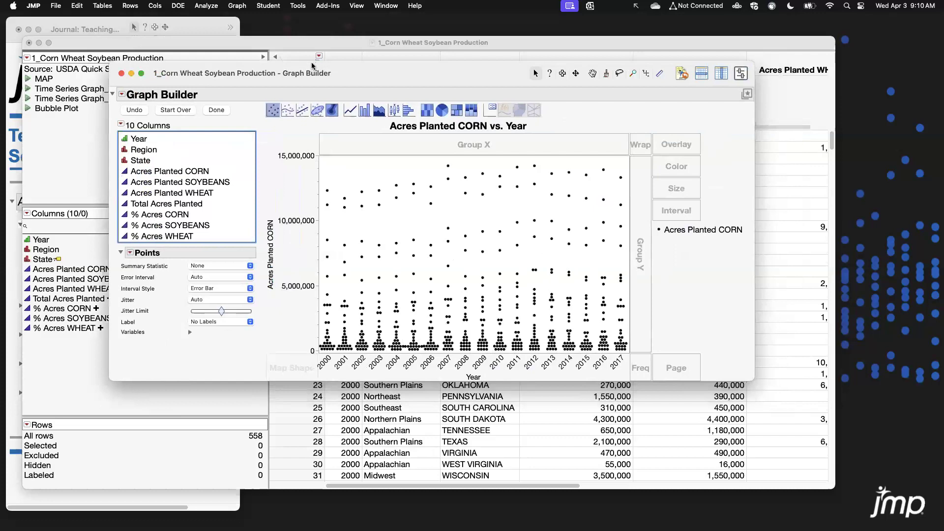
# Add a line element showing the mean Acres Planted CORN for each year and widen the window.
pyautogui.click(350, 110)
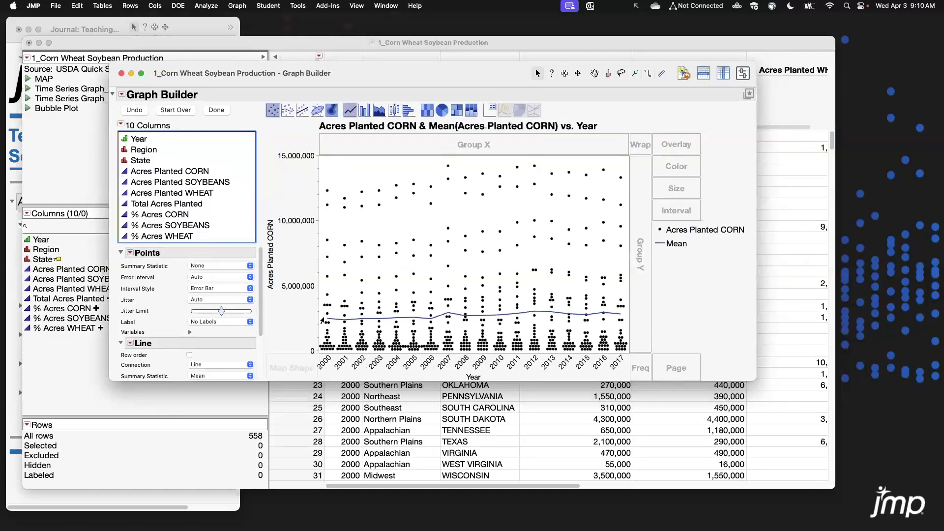
pyautogui.moveTo(755, 380); pyautogui.dragTo(823, 387)
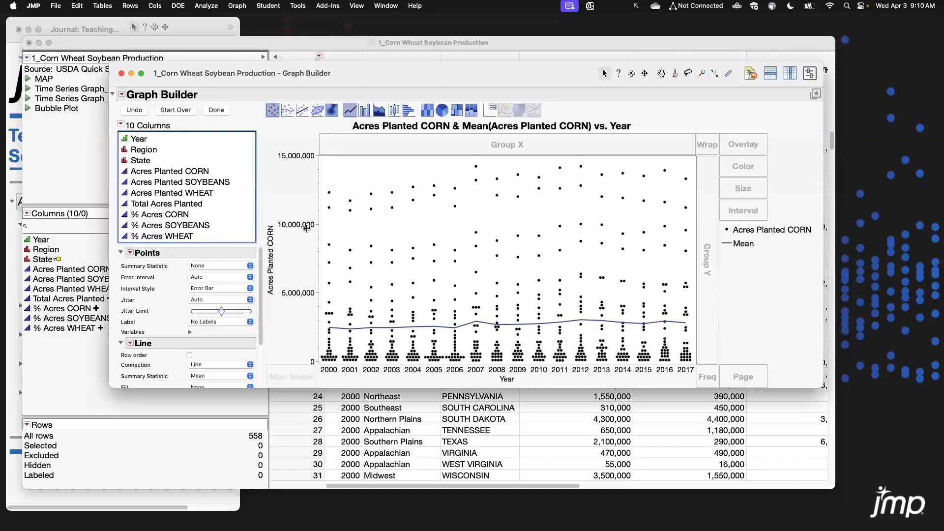
pyautogui.moveTo(341, 74); pyautogui.dragTo(330, 60)
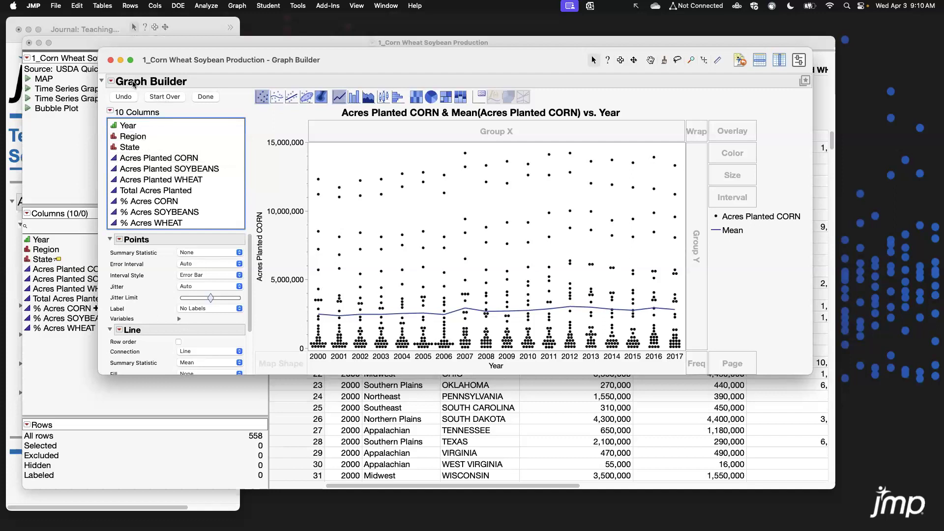
# Add a column switcher for Acres Planted CORN with the acreage and percent columns, and cycle through its entries.
pyautogui.click(112, 82)
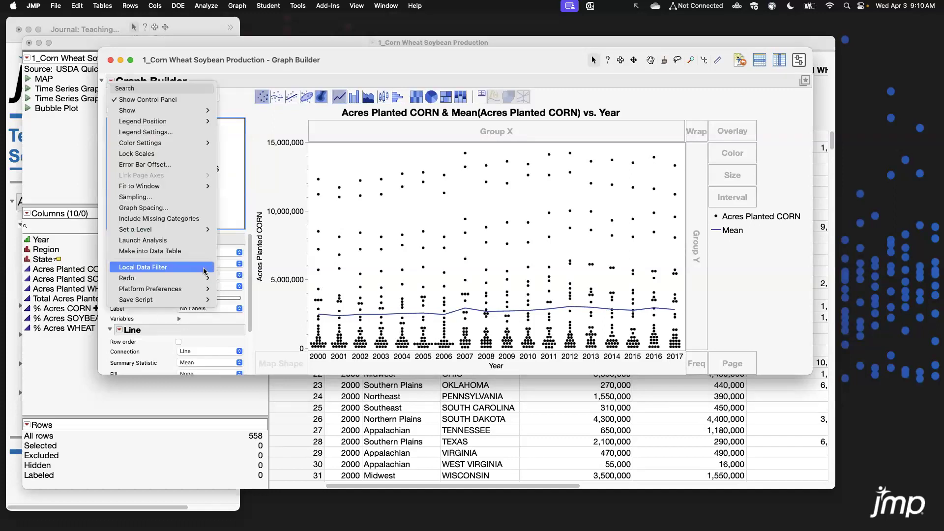
pyautogui.click(250, 278)
pyautogui.click(502, 143)
pyautogui.moveTo(503, 222); pyautogui.dragTo(506, 314)
pyautogui.click(531, 313)
pyautogui.click(170, 119)
pyautogui.click(165, 130)
pyautogui.click(165, 141)
pyautogui.click(166, 151)
pyautogui.click(163, 110)
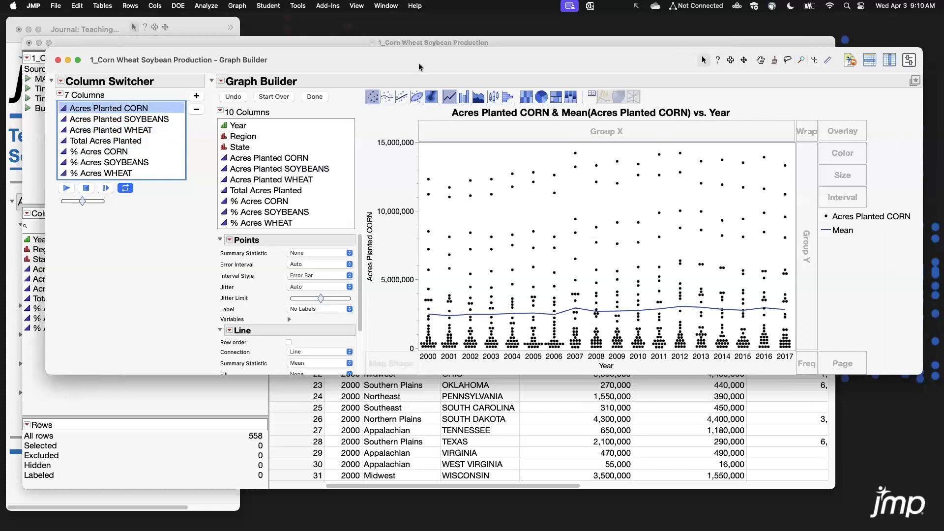
# Add a local data filter on Region and State to the graph.
pyautogui.click(222, 81)
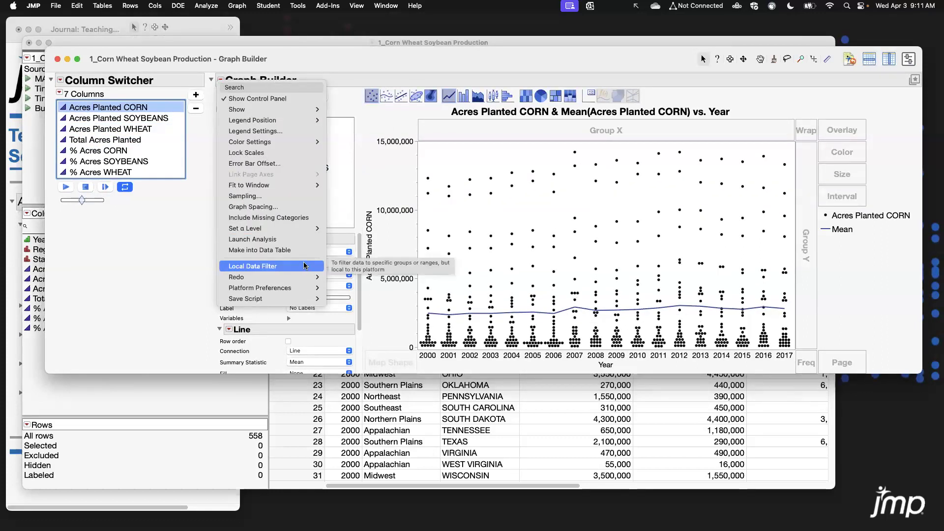
pyautogui.click(304, 266)
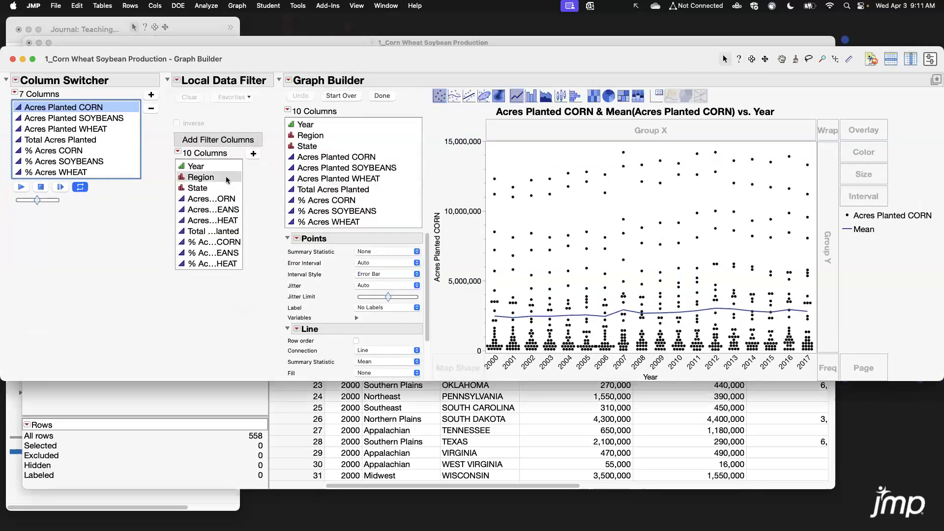
pyautogui.moveTo(227, 180); pyautogui.dragTo(230, 183)
pyautogui.click(253, 155)
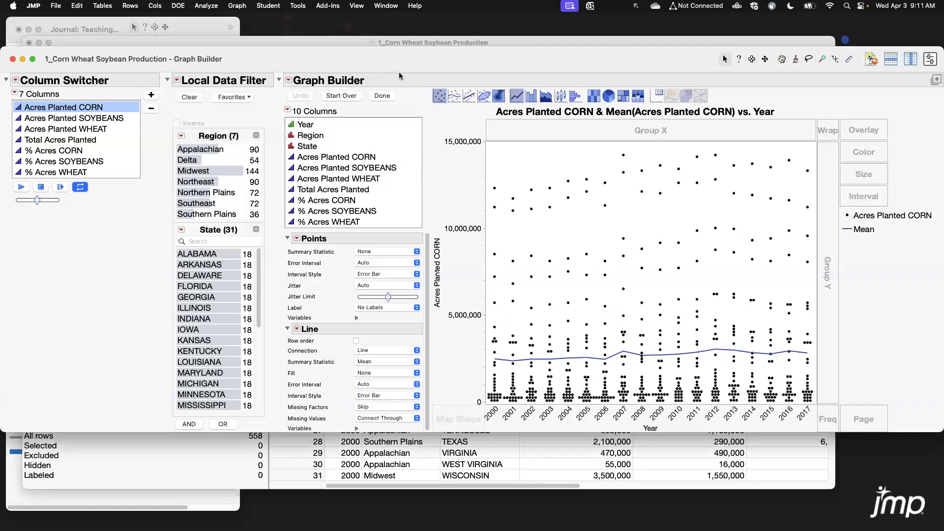
# Overlay the corn acreage lines by State.
pyautogui.click(309, 145)
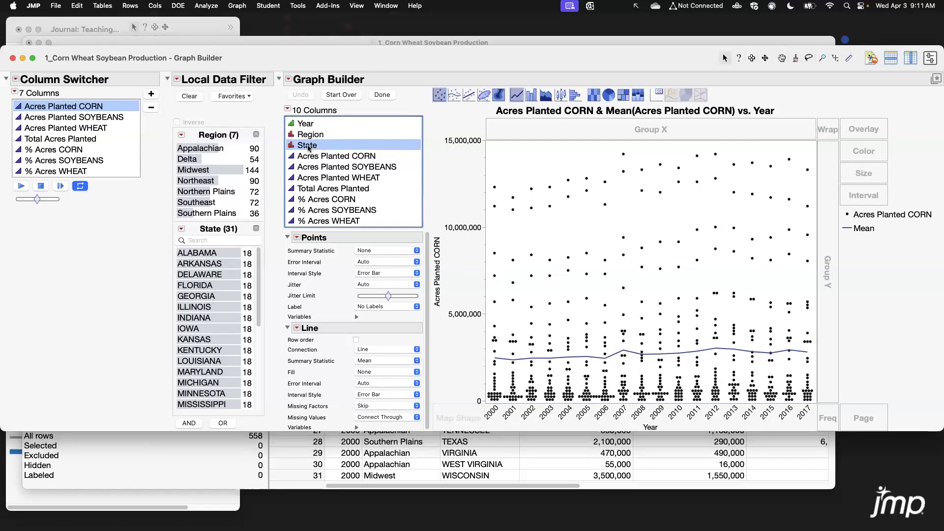
pyautogui.moveTo(313, 149); pyautogui.dragTo(863, 129)
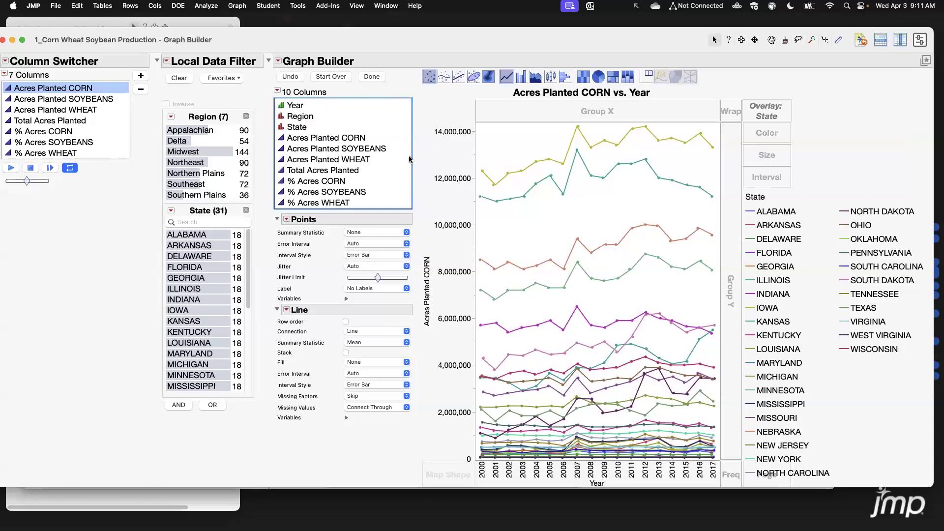
pyautogui.moveTo(51, 95)
pyautogui.mouseDown()
pyautogui.moveTo(54, 106)
pyautogui.moveTo(56, 92)
pyautogui.mouseUp()
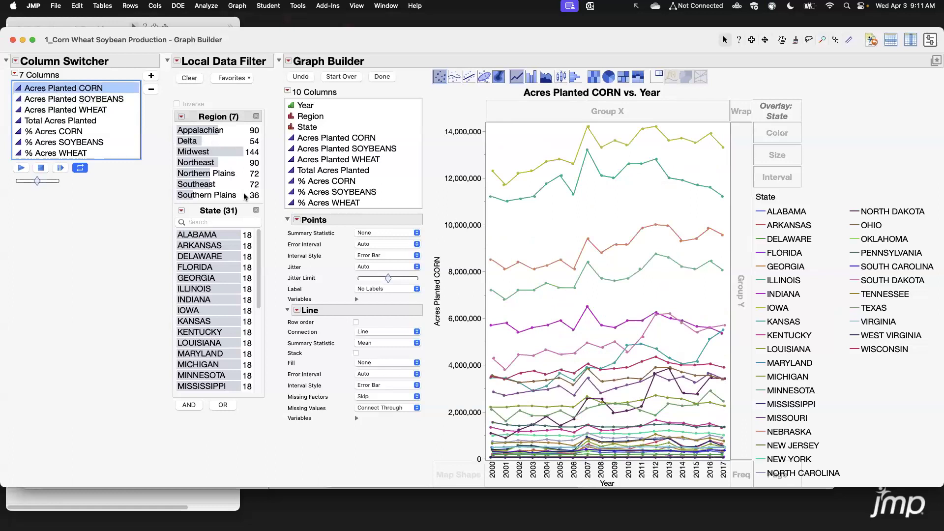
# Filter the graph by region in turn: Southeast, Delta, Northeast, Northern Plains and Midwest, then clear the region.
pyautogui.click(260, 325)
pyautogui.moveTo(260, 325); pyautogui.dragTo(258, 244)
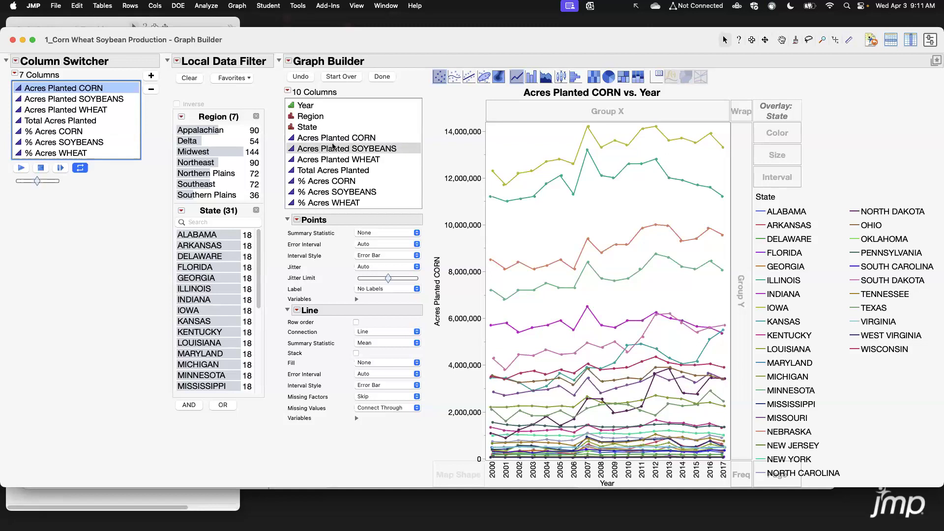
pyautogui.click(205, 187)
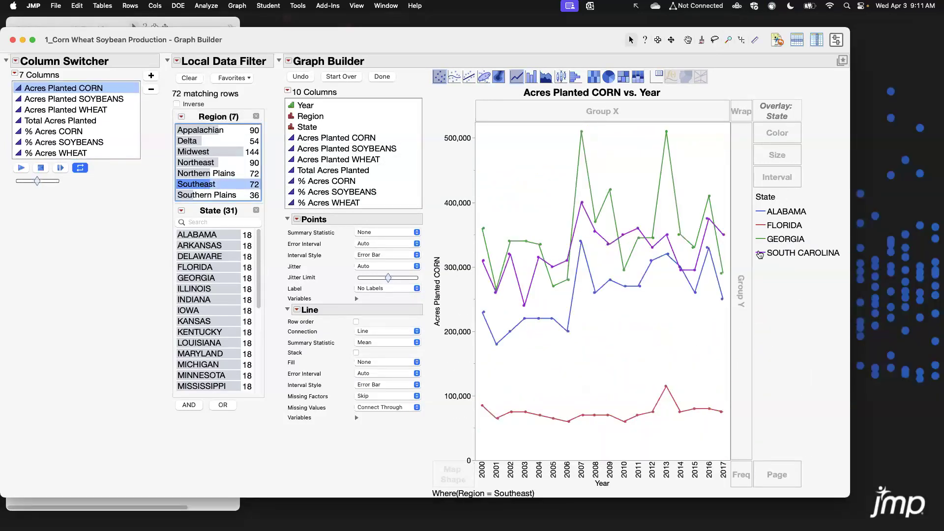
pyautogui.moveTo(846, 497); pyautogui.dragTo(895, 480)
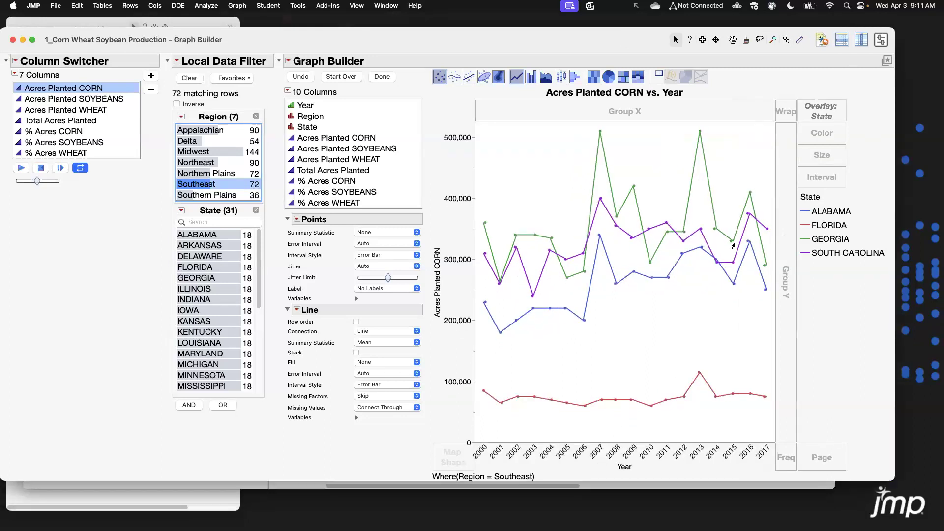
pyautogui.click(189, 141)
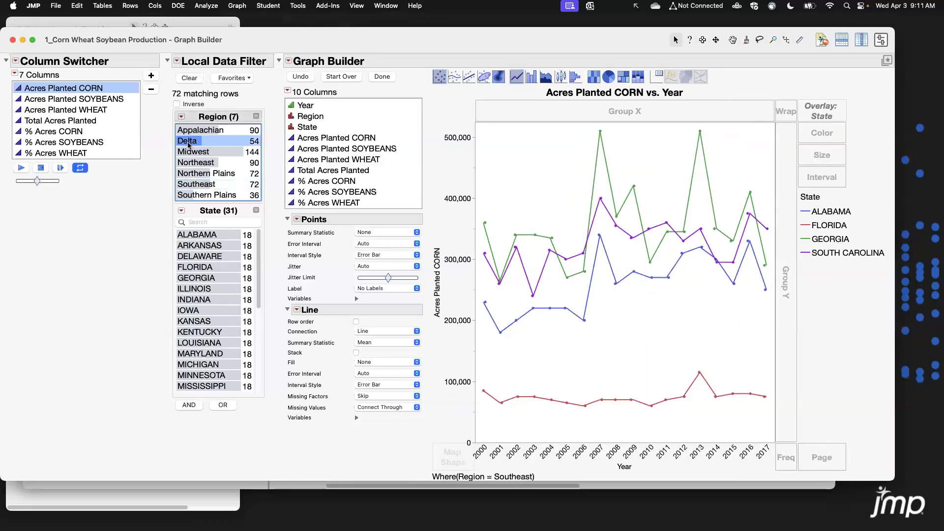
pyautogui.click(192, 153)
pyautogui.click(193, 164)
pyautogui.click(192, 174)
pyautogui.click(189, 153)
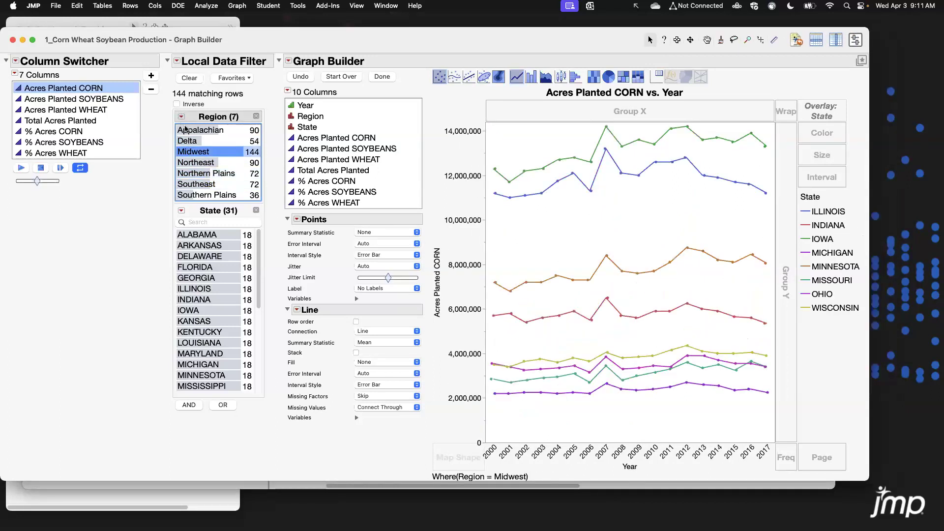
pyautogui.click(193, 151)
# Filter the graph to several individual states, including DELAWARE, INDIANA and KANSAS.
pyautogui.click(211, 235)
pyautogui.click(212, 288)
pyautogui.click(211, 321)
pyautogui.keyDown('super'); pyautogui.click(213, 300); pyautogui.keyUp('super')
pyautogui.keyDown('super'); pyautogui.click(212, 257); pyautogui.keyUp('super')
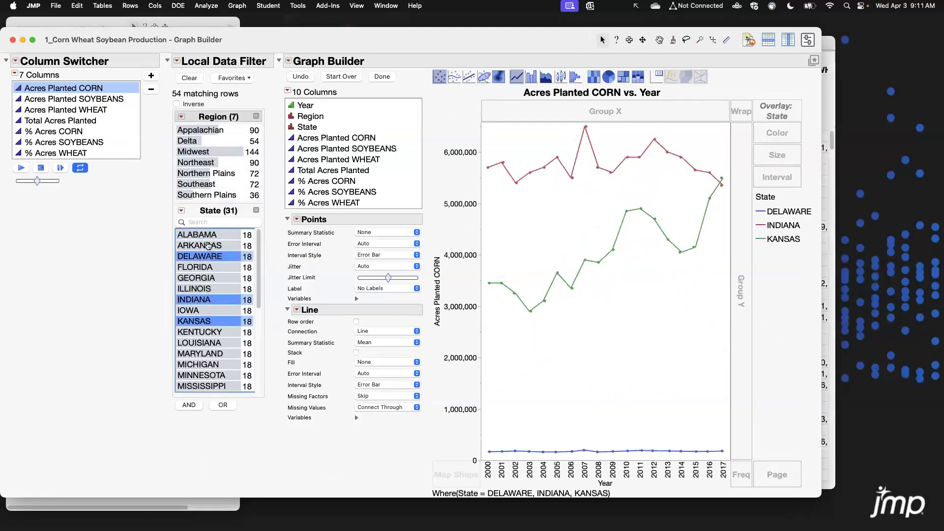
# Change the state filter to ALABAMA, DELAWARE, GEORGIA, KENTUCKY and LOUISIANA.
pyautogui.keyDown('super'); pyautogui.click(209, 235); pyautogui.keyUp('super')
pyautogui.keyDown('super'); pyautogui.click(211, 278); pyautogui.keyUp('super')
pyautogui.keyDown('super'); pyautogui.click(212, 299); pyautogui.keyUp('super')
pyautogui.keyDown('super'); pyautogui.click(212, 332); pyautogui.keyUp('super')
pyautogui.keyDown('super'); pyautogui.click(213, 343); pyautogui.keyUp('super')
pyautogui.keyDown('super'); pyautogui.click(212, 321); pyautogui.keyUp('super')
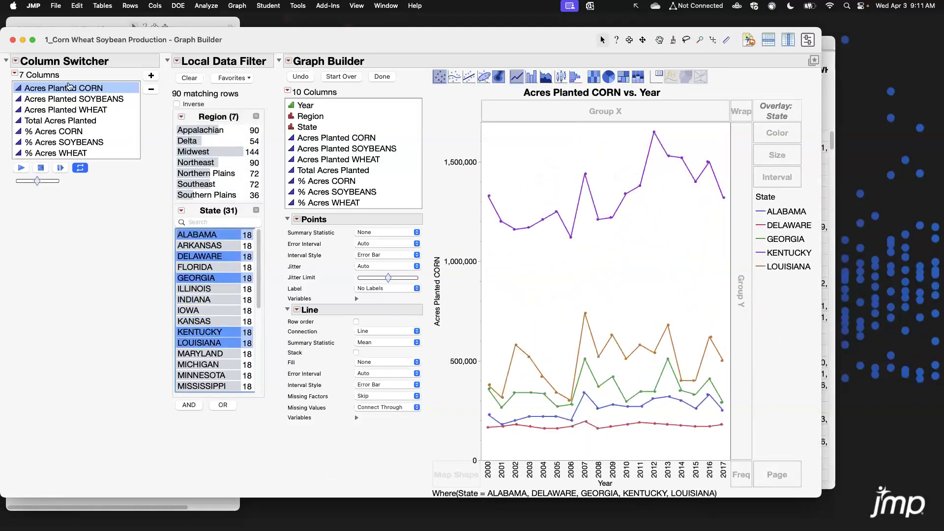
# Cycle the column switcher through the acreage columns and back to Acres Planted CORN.
pyautogui.click(69, 99)
pyautogui.click(61, 120)
pyautogui.click(72, 142)
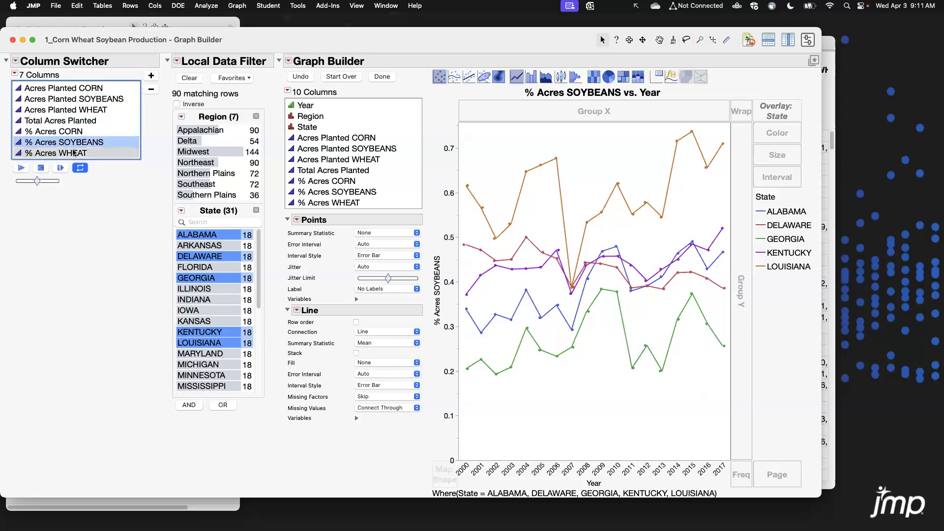
pyautogui.click(73, 110)
pyautogui.click(73, 99)
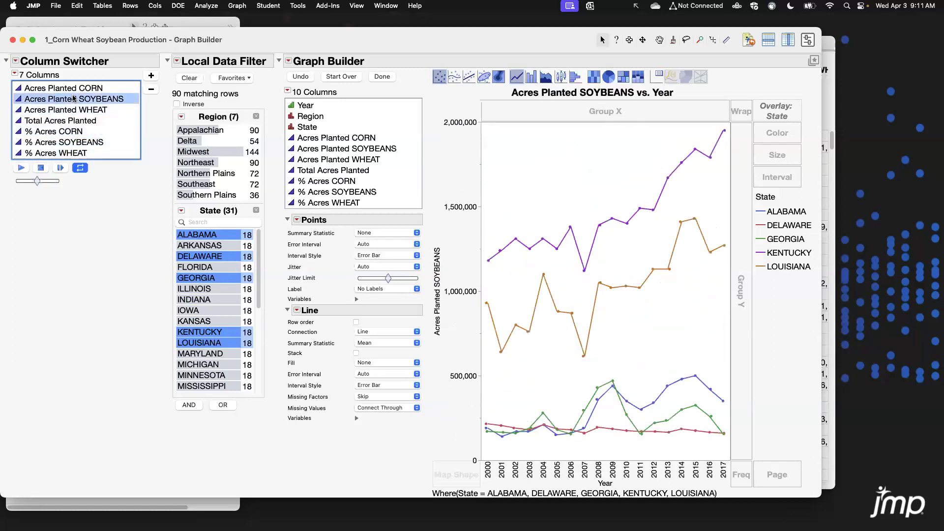
pyautogui.click(74, 88)
# Reposition the Graph Builder window.
pyautogui.moveTo(425, 43); pyautogui.dragTo(454, 45)
pyautogui.moveTo(456, 46); pyautogui.dragTo(460, 44)
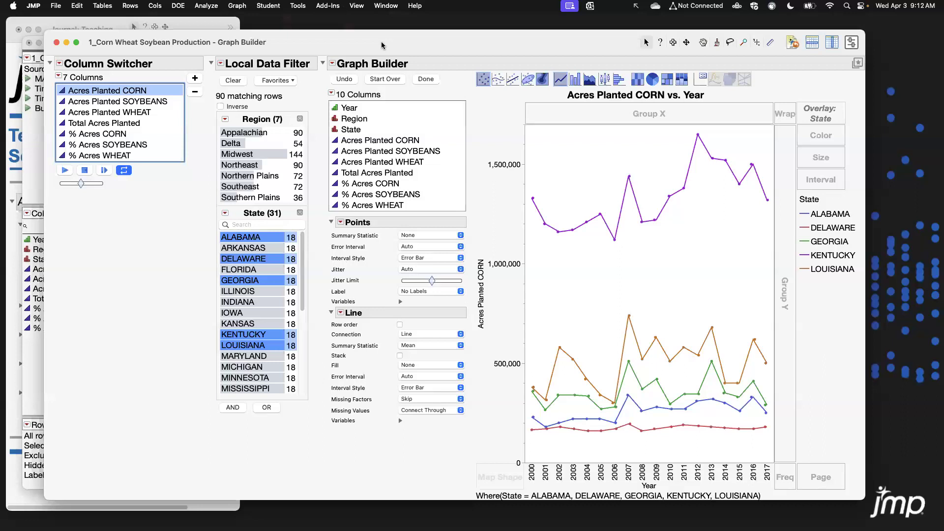
pyautogui.moveTo(382, 41); pyautogui.dragTo(377, 34)
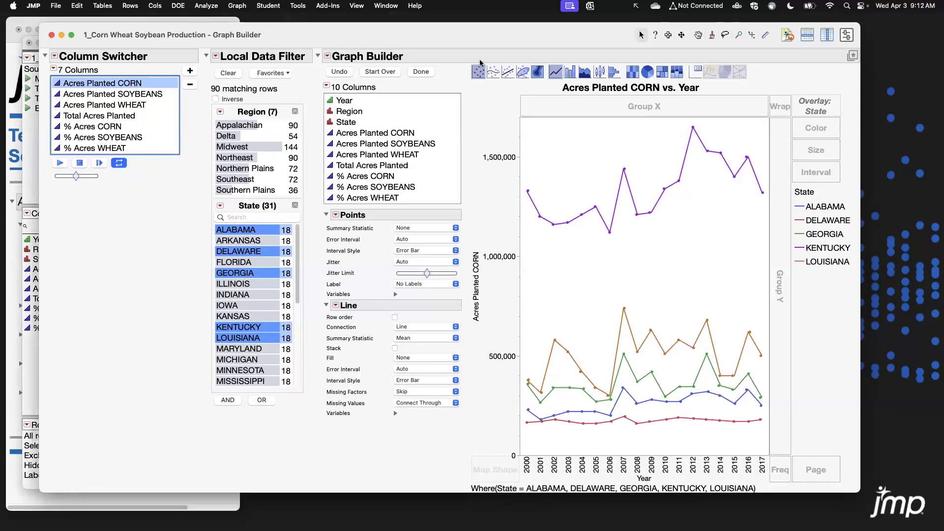
pyautogui.click(328, 57)
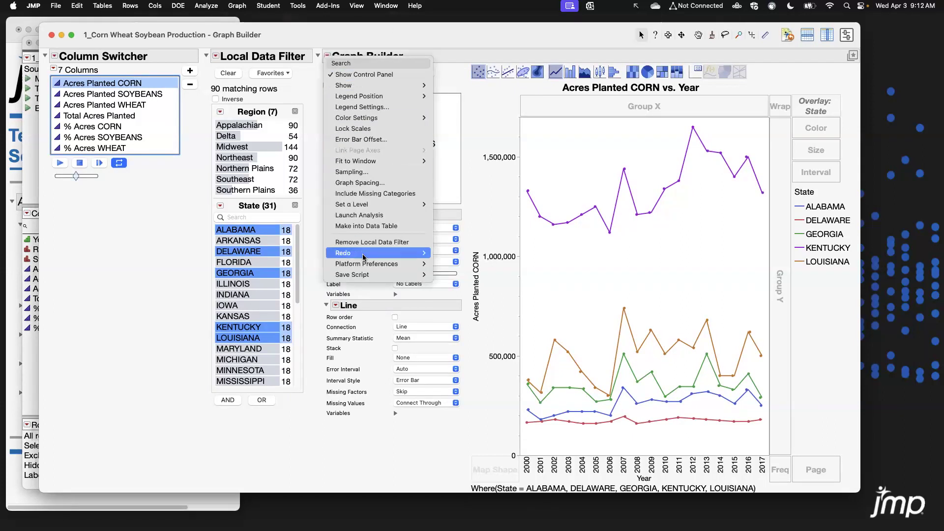
pyautogui.moveTo(362, 256)
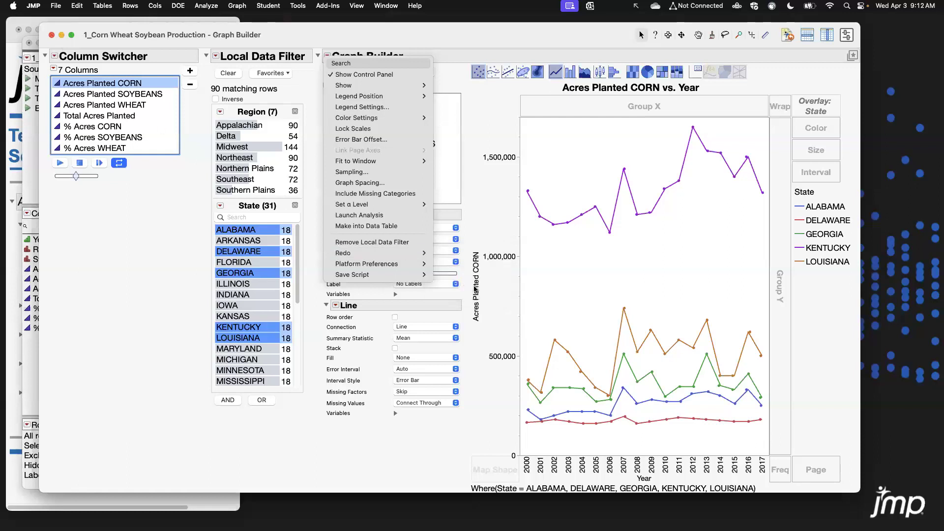
pyautogui.click(444, 255)
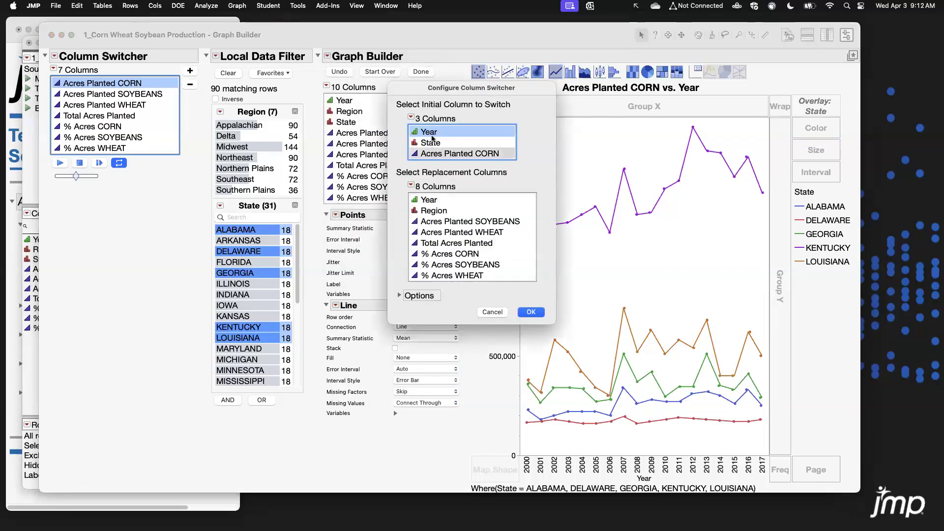
pyautogui.click(433, 143)
pyautogui.moveTo(434, 146)
pyautogui.mouseDown()
pyautogui.moveTo(433, 133)
pyautogui.moveTo(435, 145)
pyautogui.mouseUp()
pyautogui.click(492, 312)
# Close the Graph Builder window and return to the data table.
pyautogui.moveTo(183, 222)
pyautogui.mouseDown()
pyautogui.moveTo(48, 74)
pyautogui.moveTo(43, 38)
pyautogui.mouseUp()
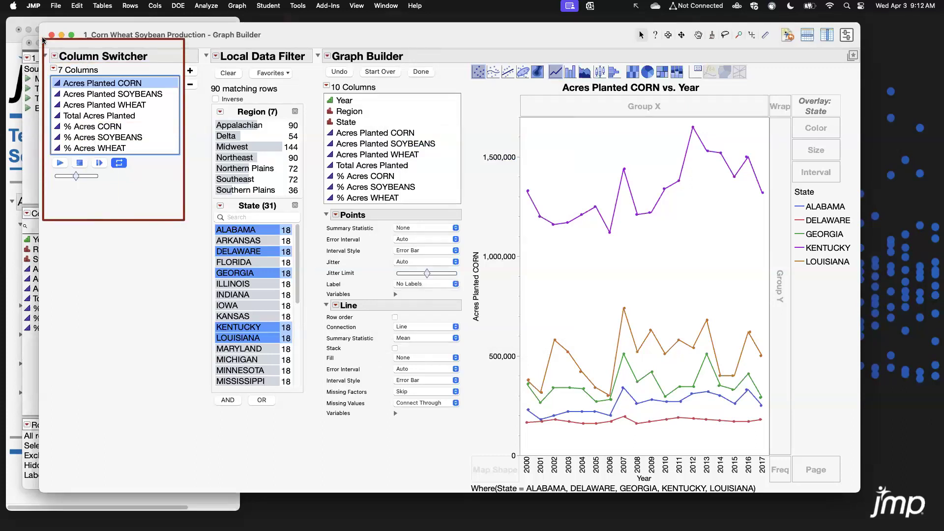
pyautogui.click(51, 35)
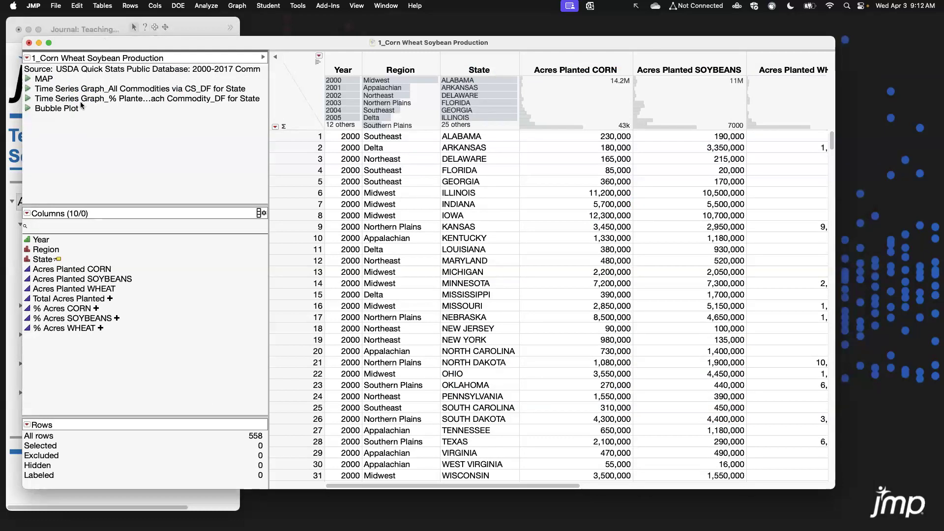
pyautogui.moveTo(260, 45); pyautogui.dragTo(260, 43)
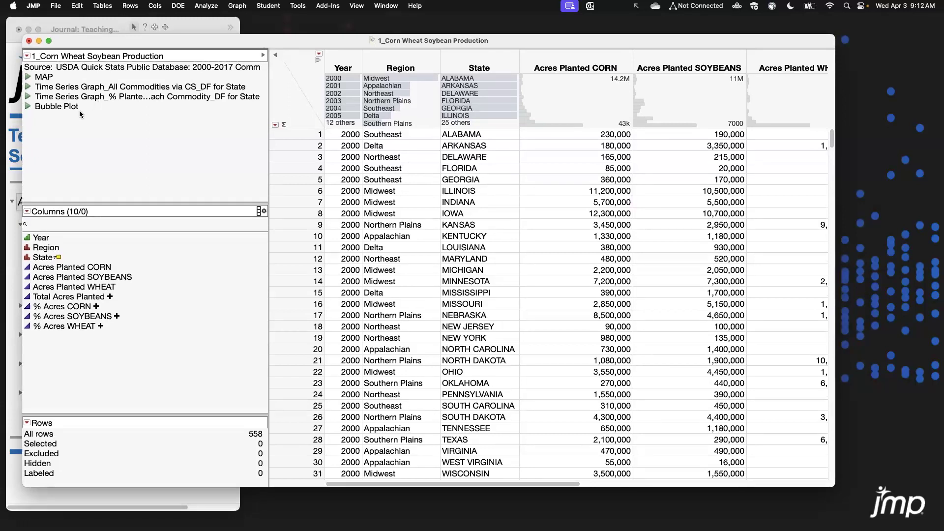
# Launch Bubble Plot and assign % Acres CORN to Y and % Acres SOYBEANS to X.
pyautogui.click(245, 4)
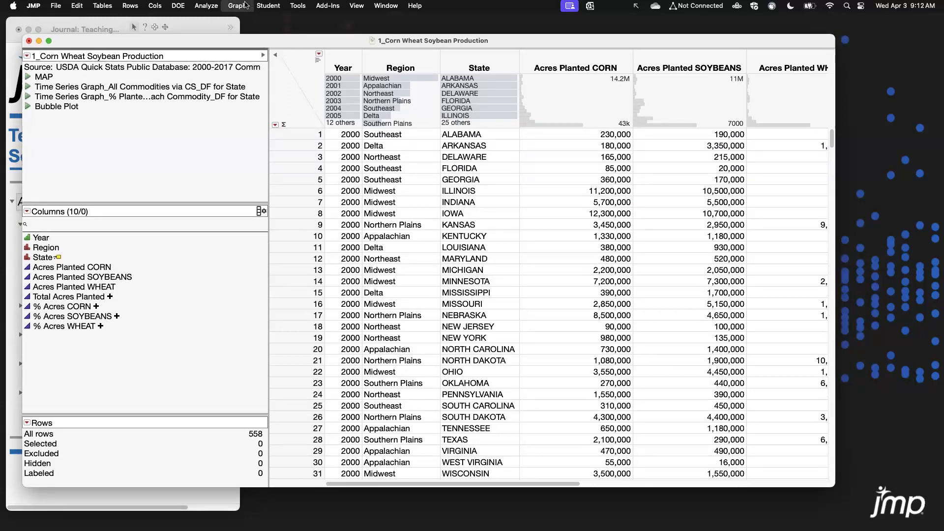
pyautogui.click(275, 42)
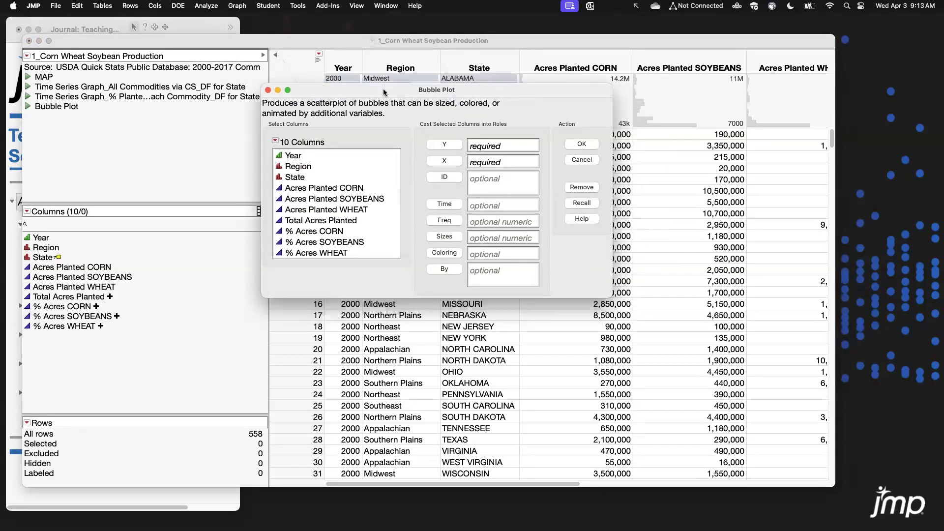
pyautogui.moveTo(378, 91); pyautogui.dragTo(338, 85)
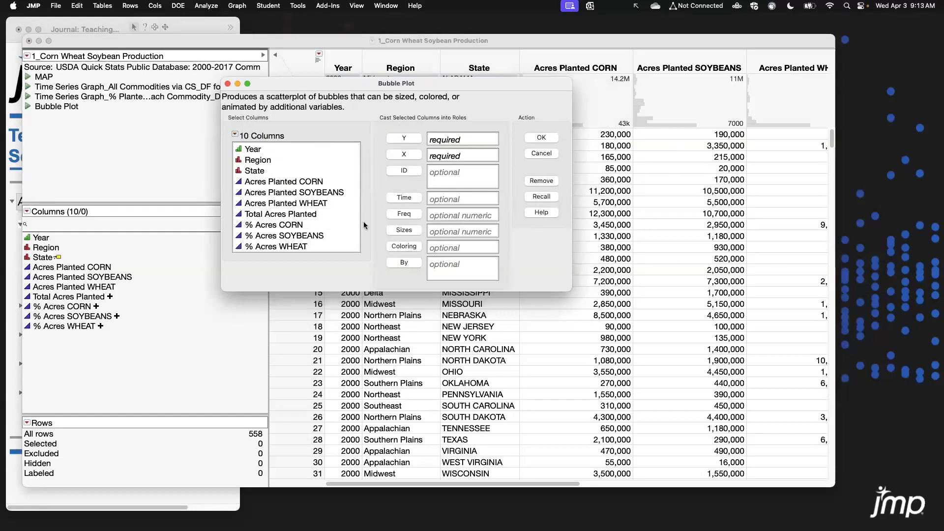
pyautogui.click(303, 224)
pyautogui.click(404, 139)
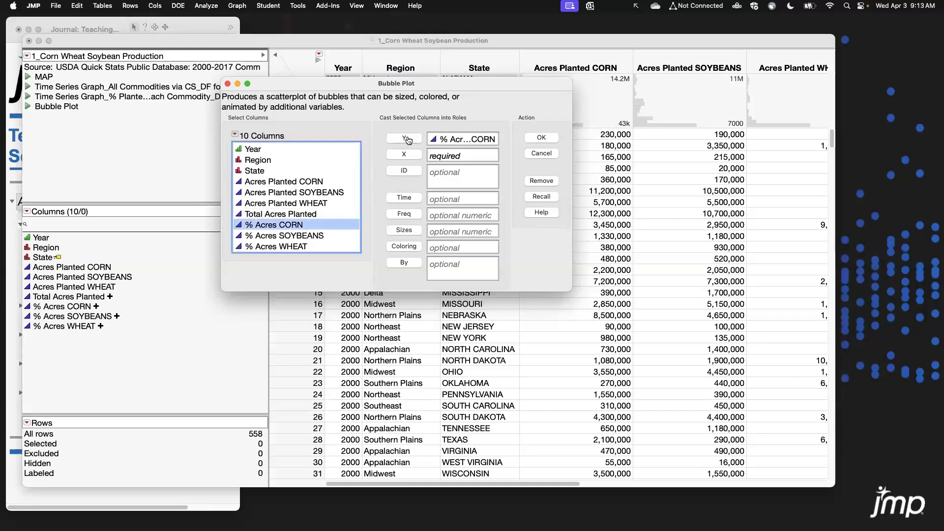
pyautogui.click(315, 237)
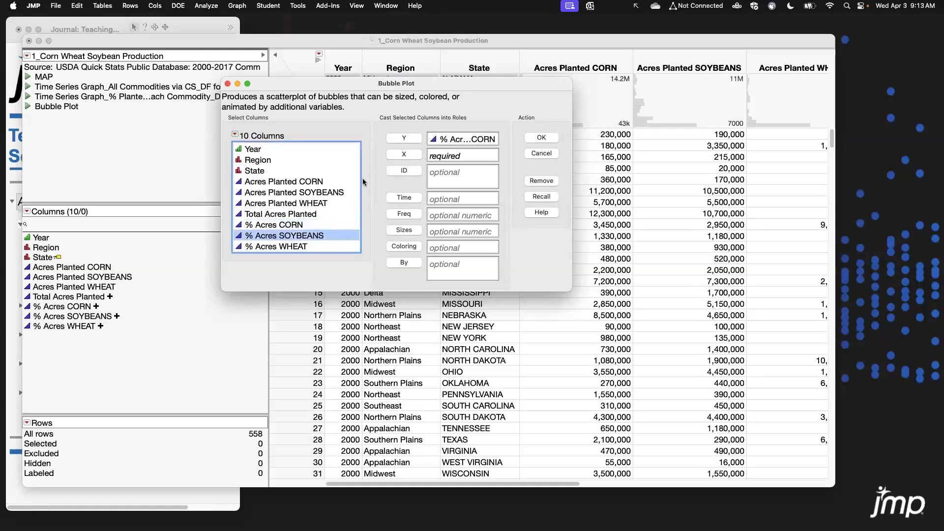
pyautogui.click(404, 155)
# Assign Region and State as ID columns and Year as the Time column in the Bubble Plot dialog.
pyautogui.moveTo(566, 286); pyautogui.dragTo(690, 351)
pyautogui.moveTo(256, 160); pyautogui.dragTo(256, 171)
pyautogui.click(414, 171)
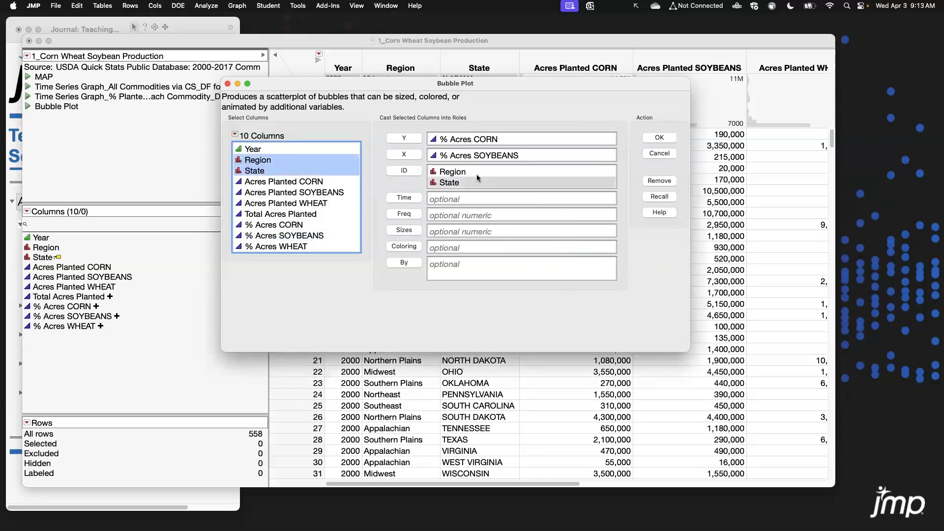
pyautogui.click(258, 149)
pyautogui.click(405, 198)
pyautogui.click(435, 204)
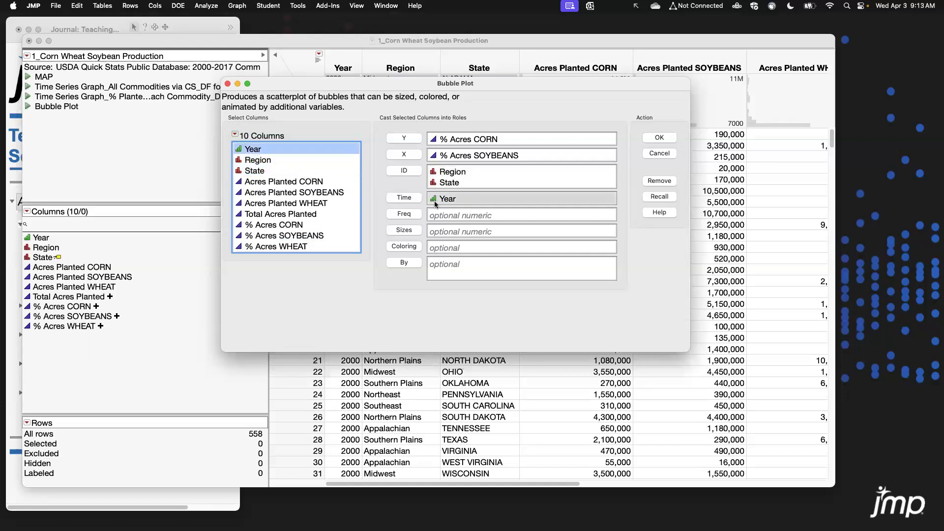
# Assign Region to Coloring and Total Acres Planted to Sizes.
pyautogui.click(281, 161)
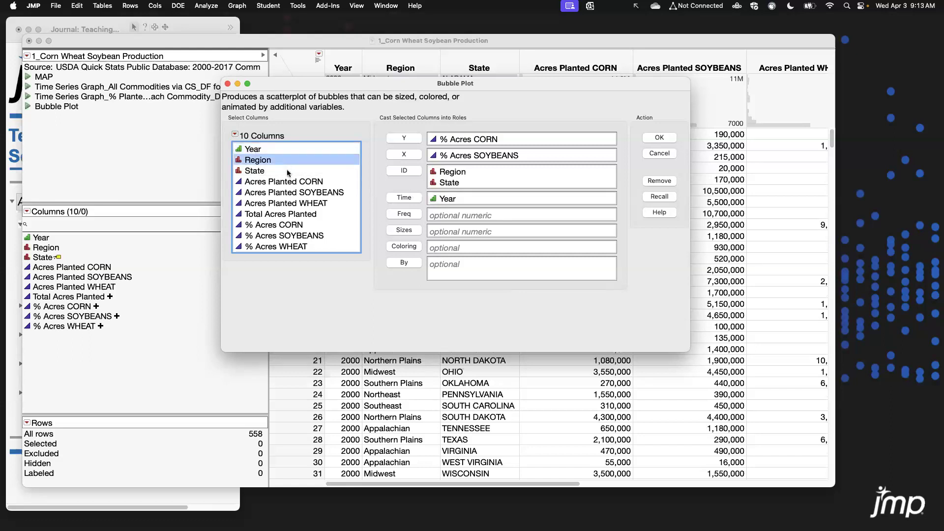
pyautogui.click(404, 246)
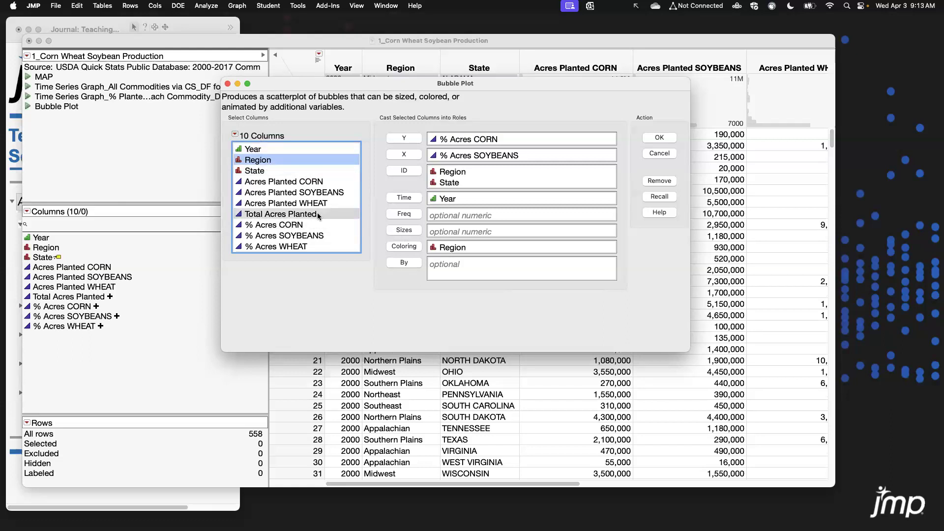
pyautogui.click(298, 215)
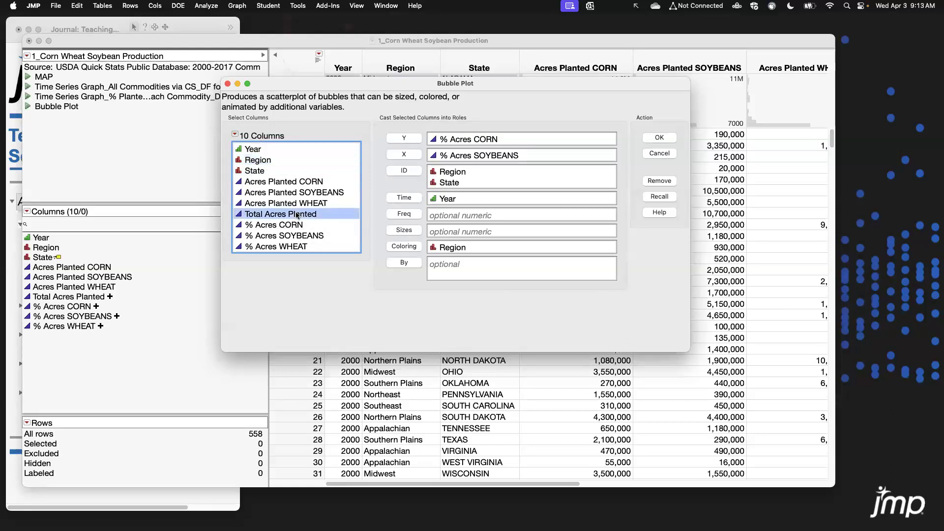
pyautogui.click(403, 231)
# Run the bubble plot and label the bubbles with their ID names.
pyautogui.click(660, 138)
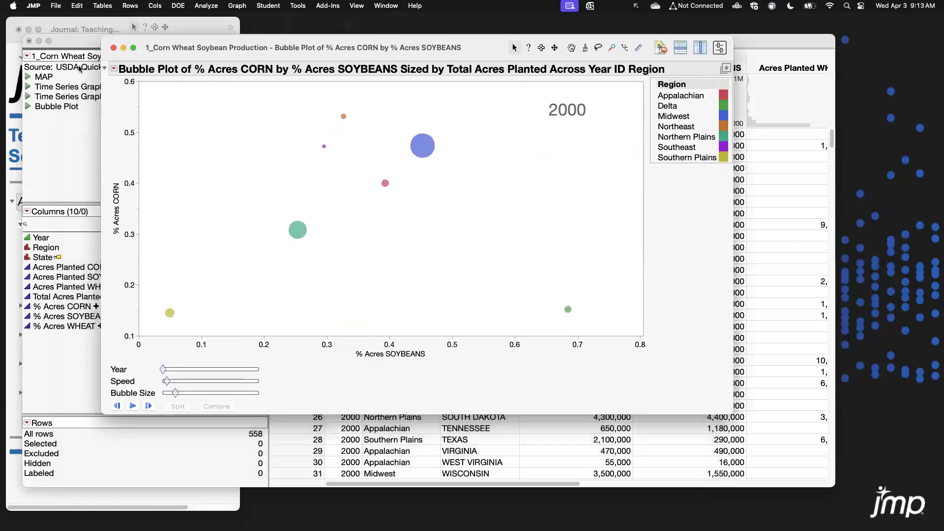
pyautogui.click(114, 70)
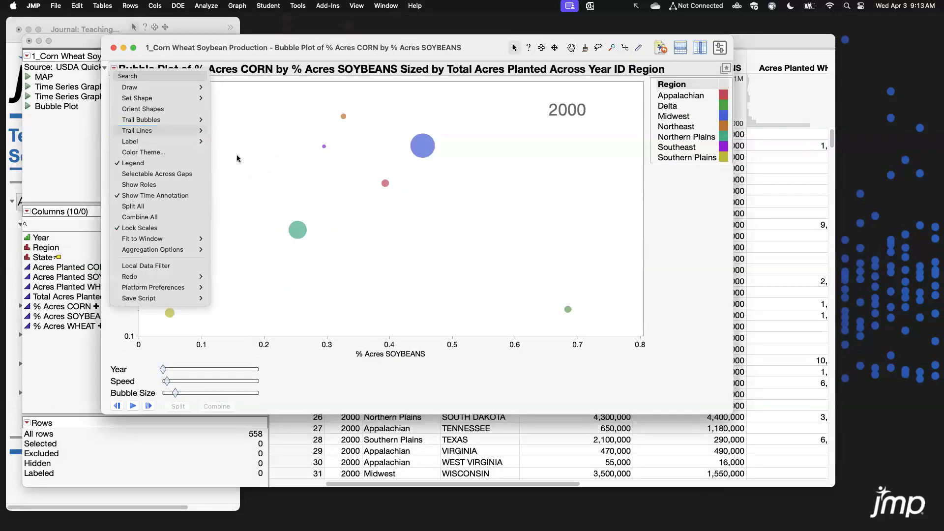
pyautogui.click(236, 159)
pyautogui.click(115, 70)
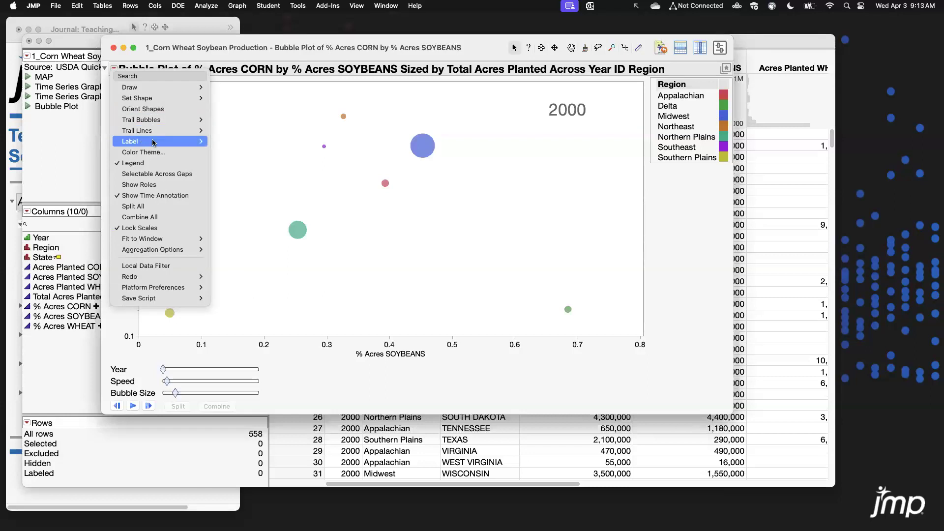
pyautogui.click(230, 166)
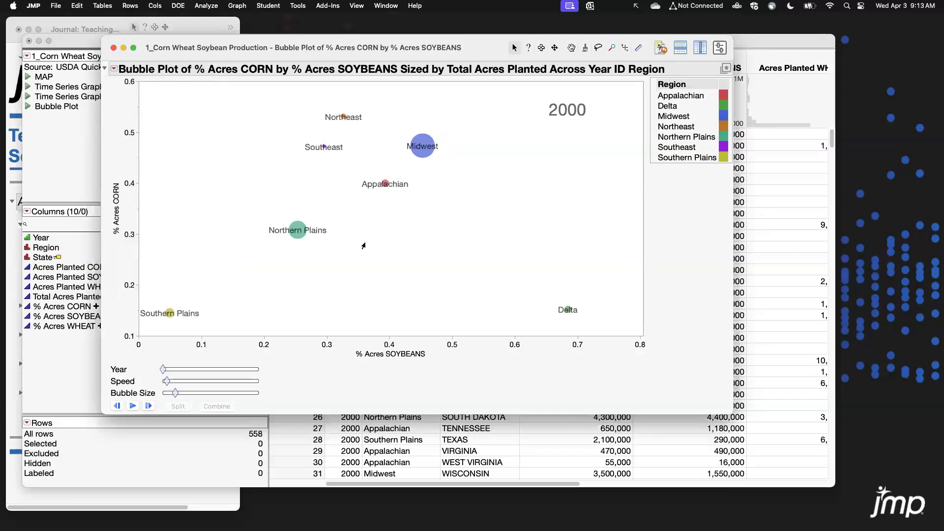
# Move the Appalachian, Northern Plains and Southeast labels away from their bubbles.
pyautogui.moveTo(366, 190); pyautogui.dragTo(391, 217)
pyautogui.moveTo(276, 234); pyautogui.dragTo(249, 215)
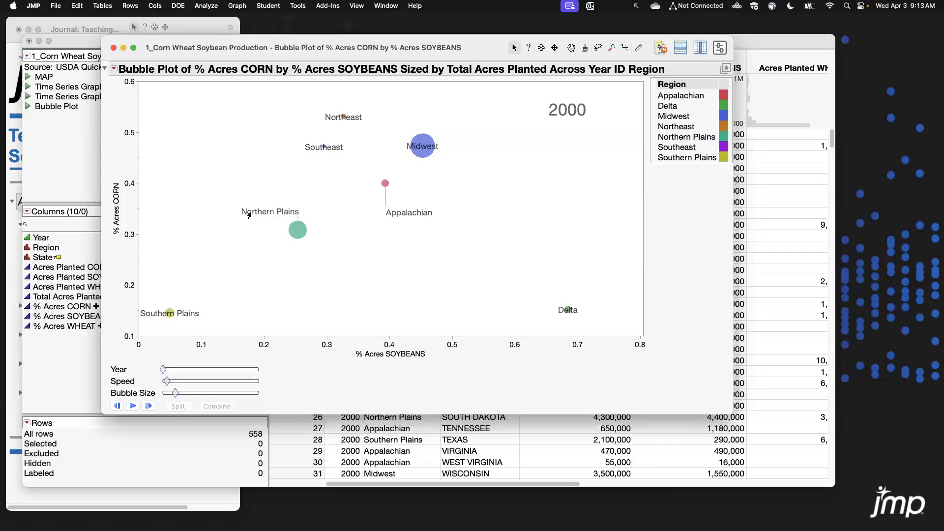
pyautogui.moveTo(320, 151); pyautogui.dragTo(268, 151)
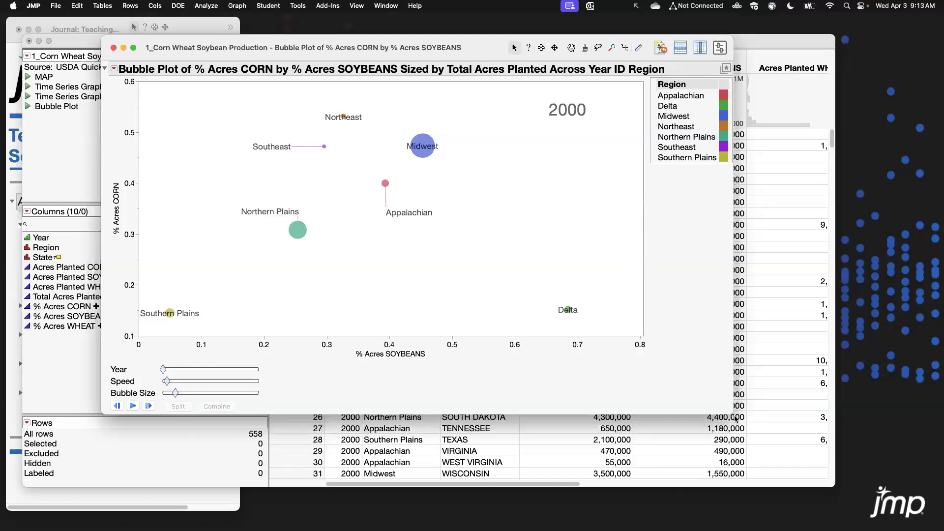
# Enlarge the bubble plot window and play the year animation.
pyautogui.moveTo(732, 412); pyautogui.dragTo(757, 442)
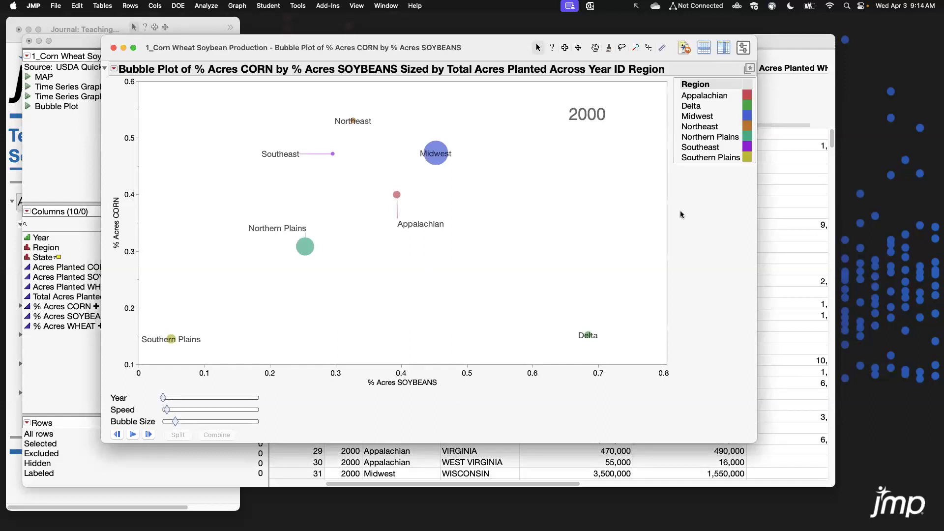
pyautogui.click(133, 435)
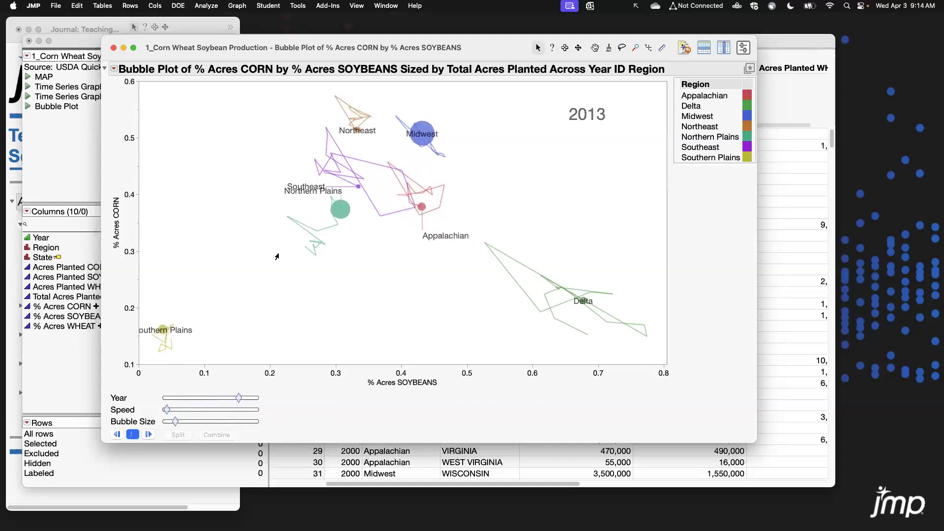
# Select the Northern Plains bubble, split it into its states, and combine it back into one bubble.
pyautogui.click(347, 231)
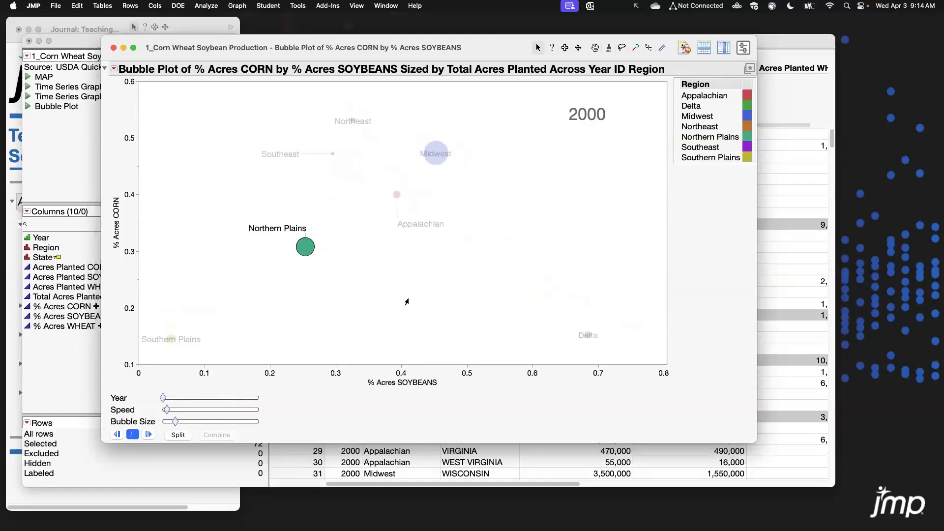
pyautogui.click(178, 436)
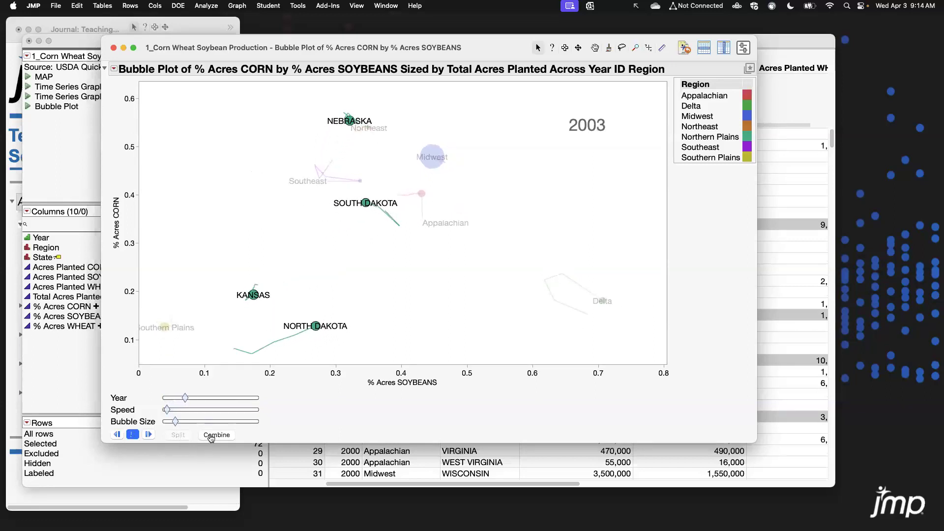
pyautogui.click(213, 437)
pyautogui.click(178, 436)
pyautogui.click(216, 436)
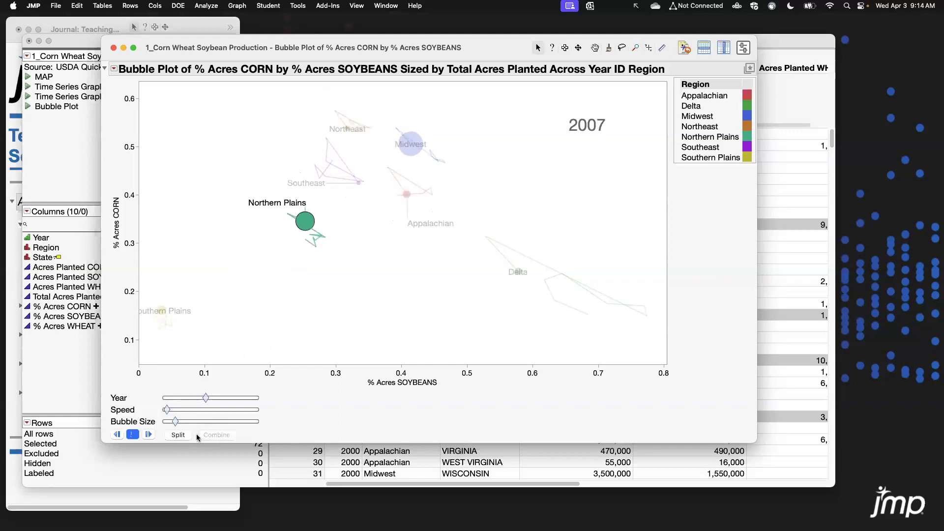
# Clear the selection and split all region bubbles into their individual states.
pyautogui.click(196, 143)
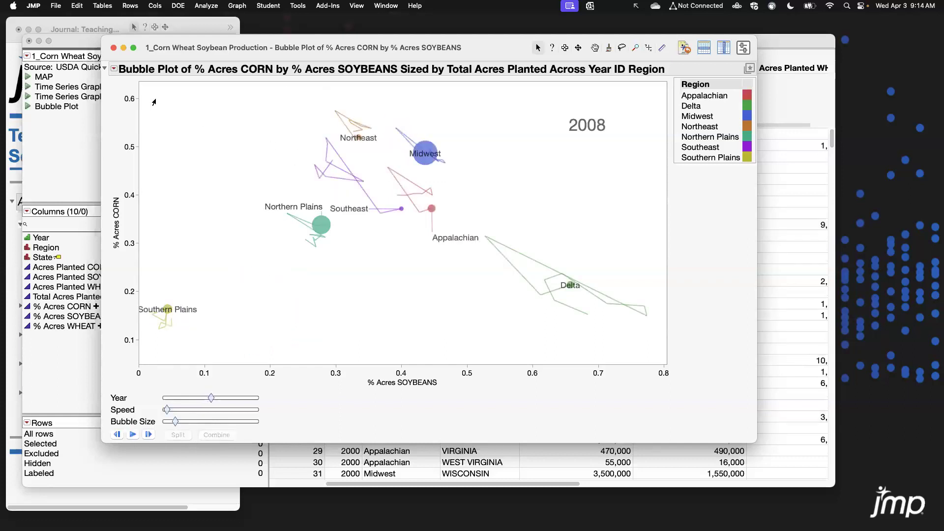
pyautogui.click(181, 435)
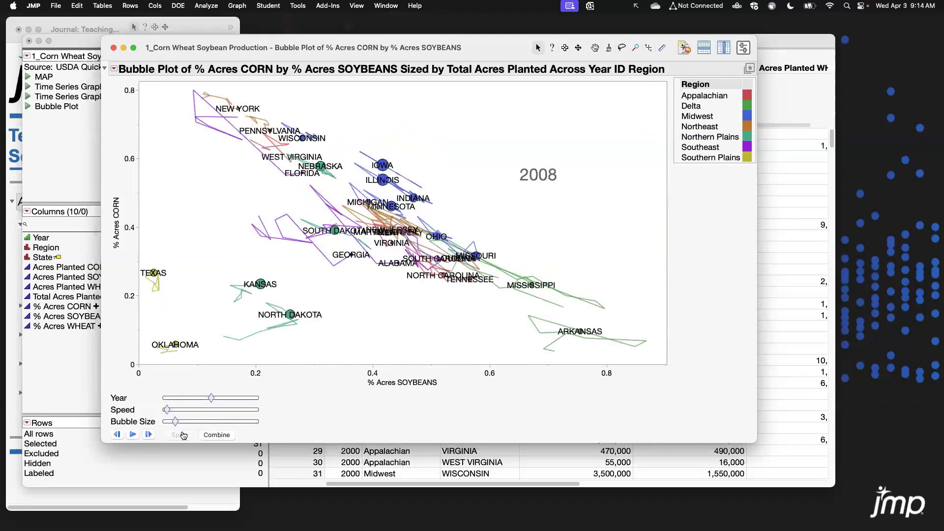
# Step the state-level animation forward one year, then play it through the remaining years.
pyautogui.click(148, 435)
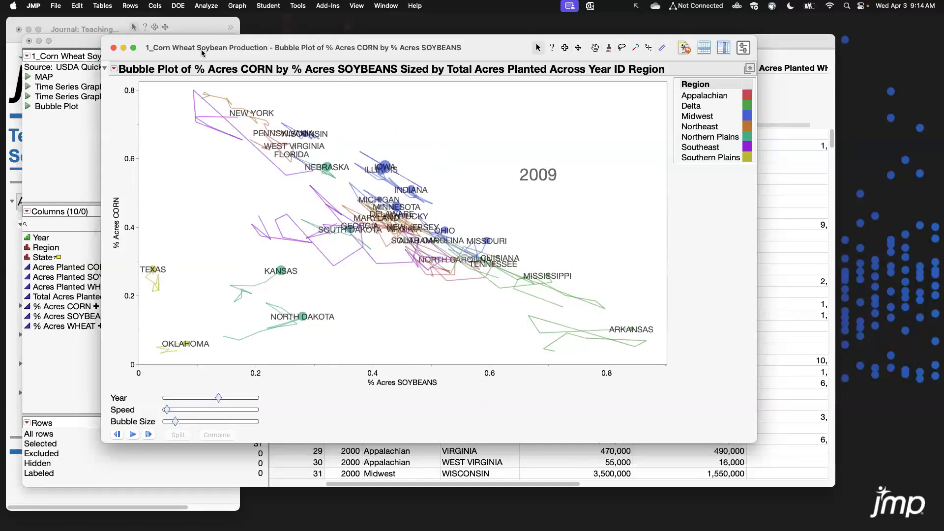
pyautogui.click(114, 69)
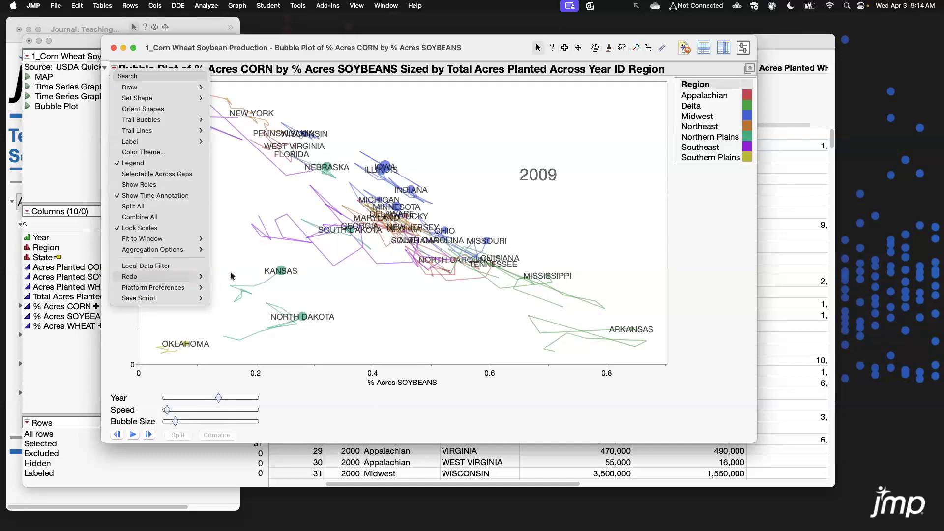
pyautogui.moveTo(202, 277)
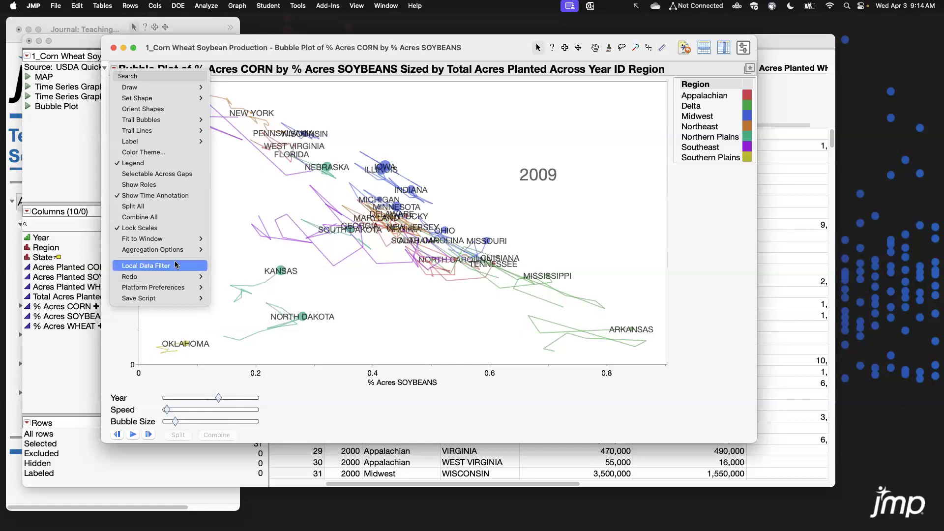
pyautogui.click(362, 393)
pyautogui.click(228, 231)
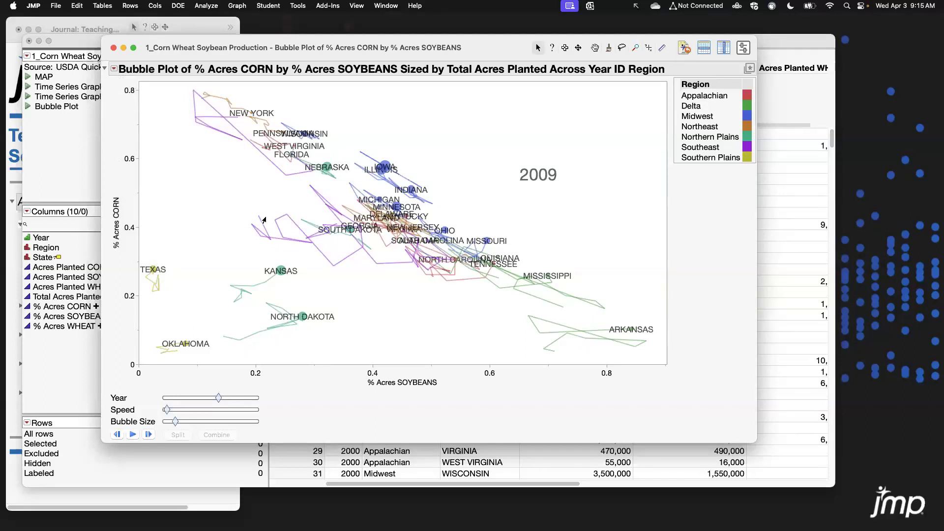
pyautogui.click(132, 435)
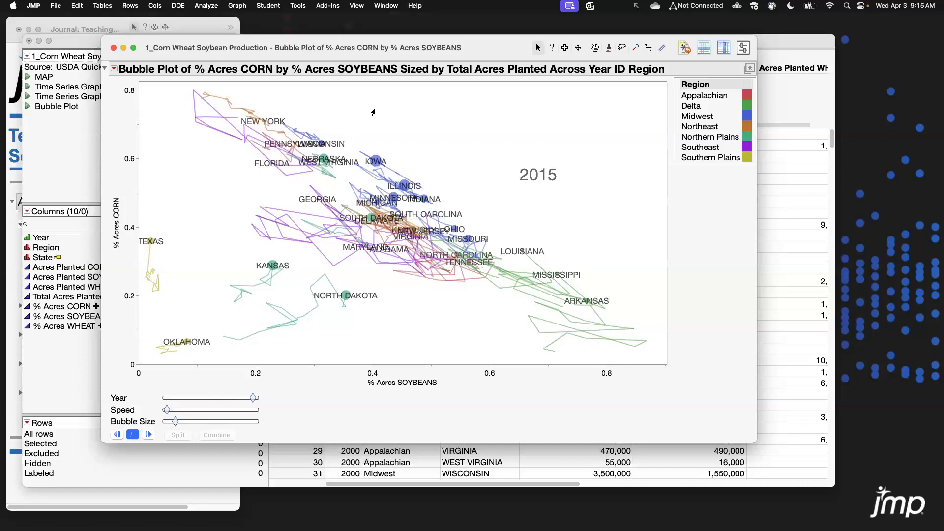
# Close the bubble plot window.
pyautogui.click(115, 69)
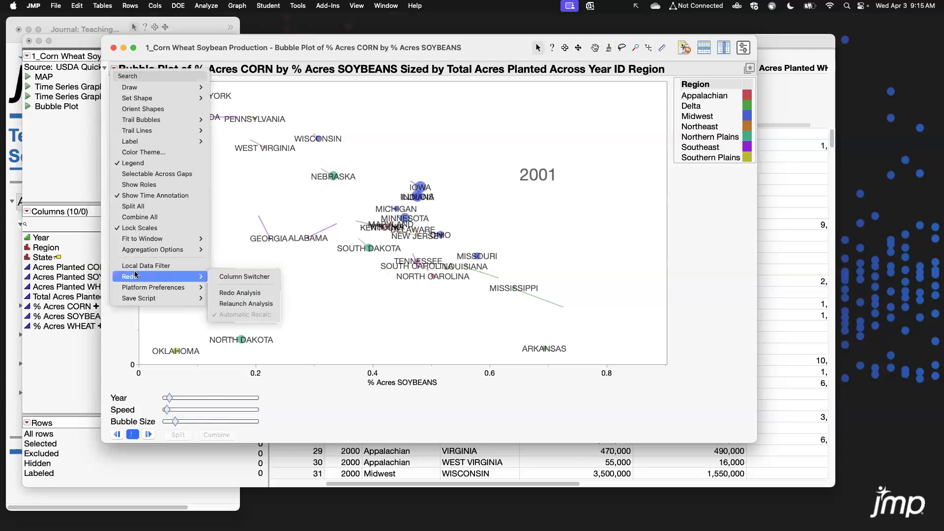
pyautogui.click(711, 367)
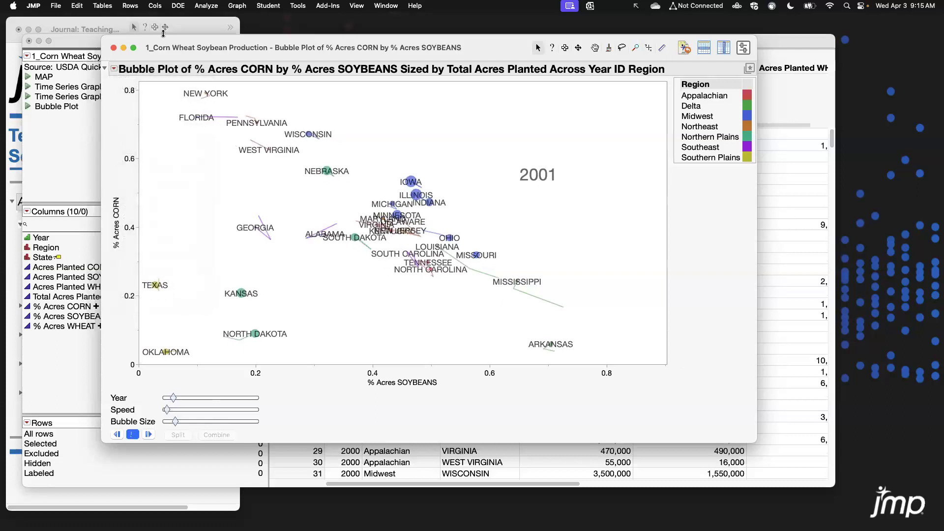
pyautogui.click(113, 48)
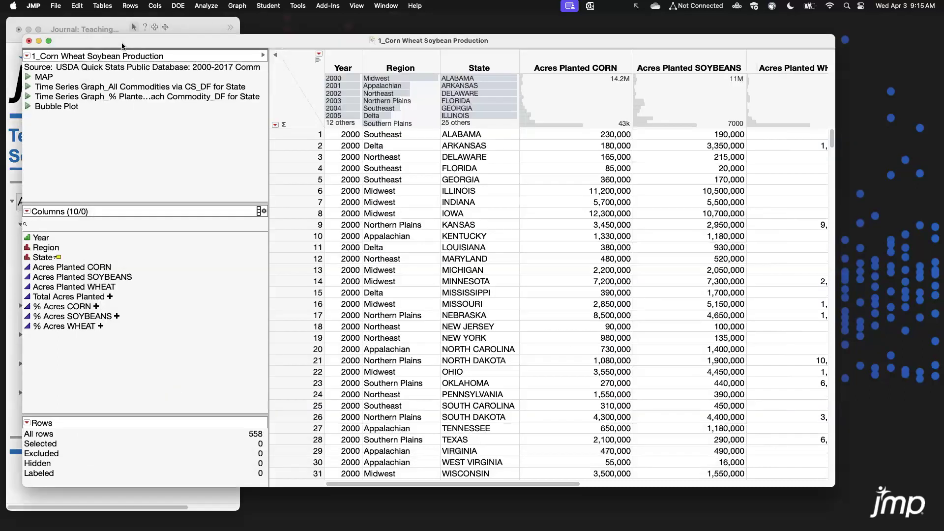
# Close the Corn Wheat Soybean Production data table.
pyautogui.moveTo(121, 46); pyautogui.dragTo(124, 47)
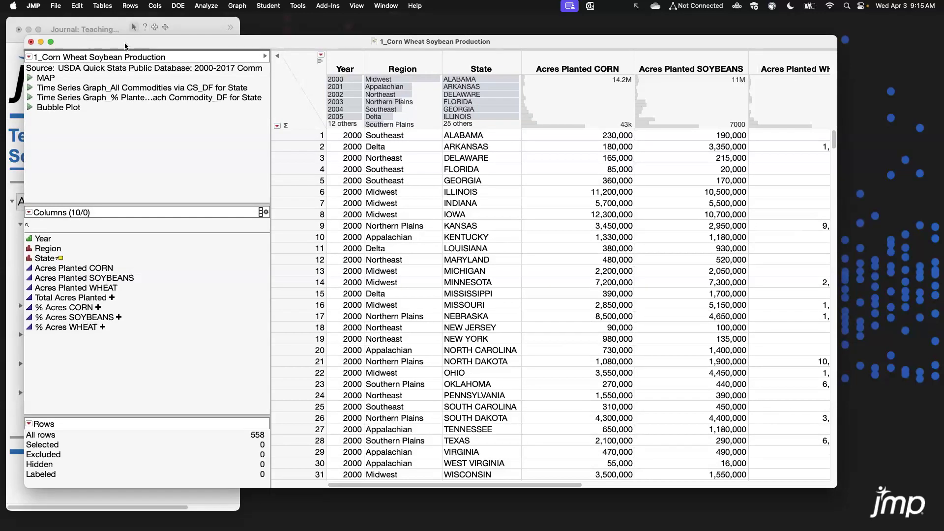
pyautogui.moveTo(125, 46); pyautogui.dragTo(125, 43)
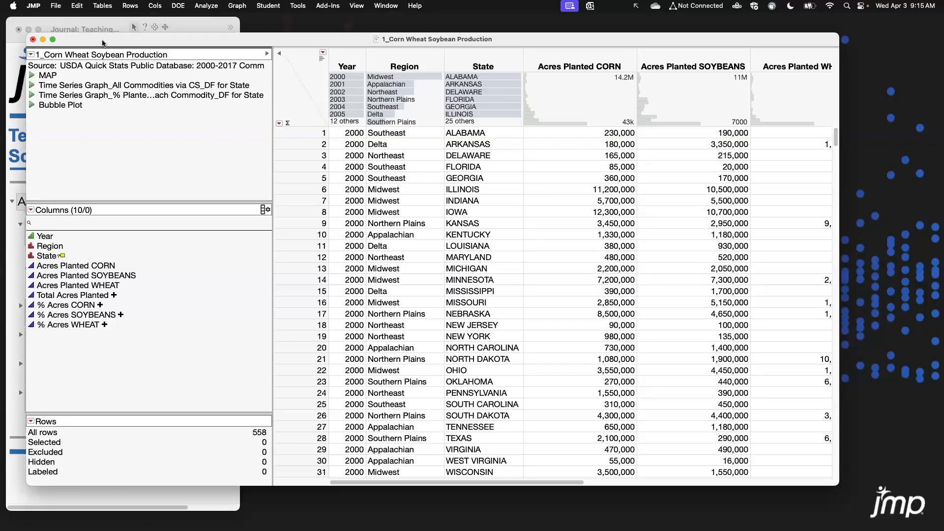
pyautogui.moveTo(103, 44); pyautogui.dragTo(110, 45)
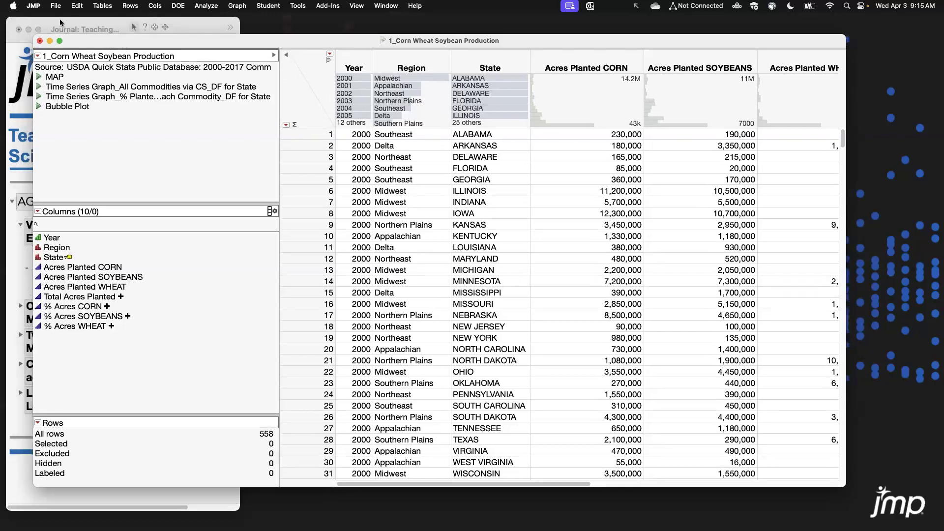
pyautogui.click(40, 41)
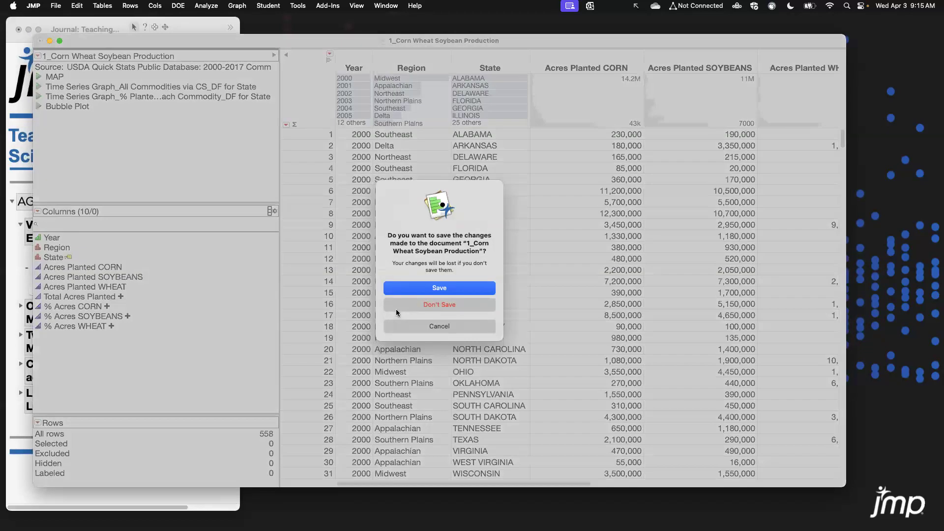
pyautogui.click(397, 304)
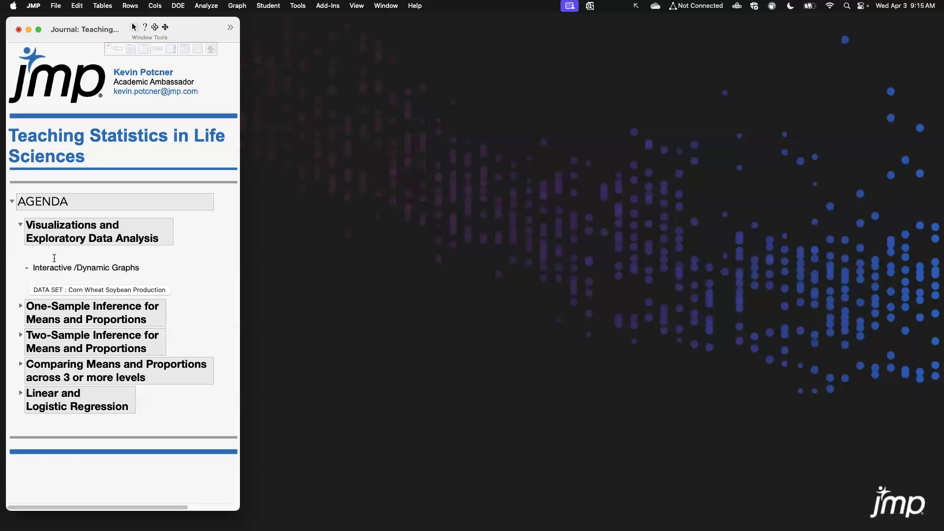
# Collapse the Visualizations agenda section and expand One-Sample Inference for Means and Proportions in the journal.
pyautogui.click(19, 227)
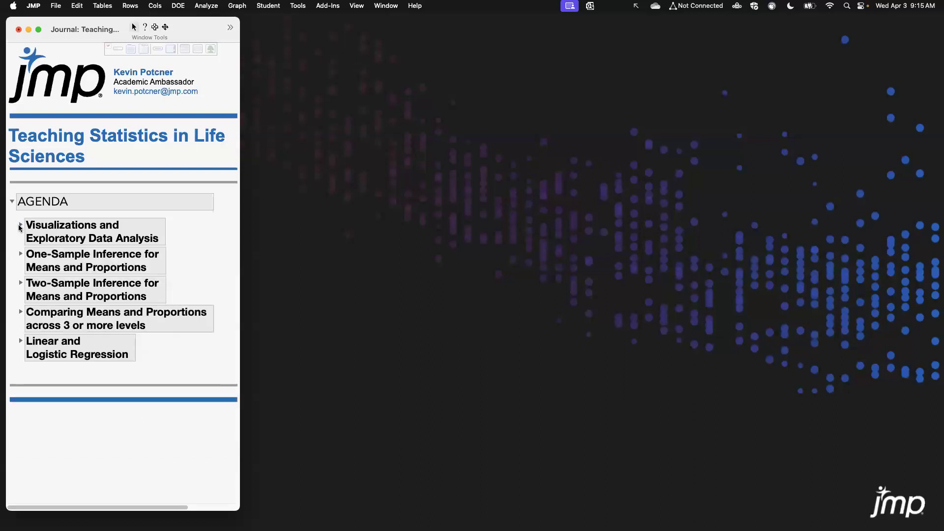
pyautogui.click(20, 255)
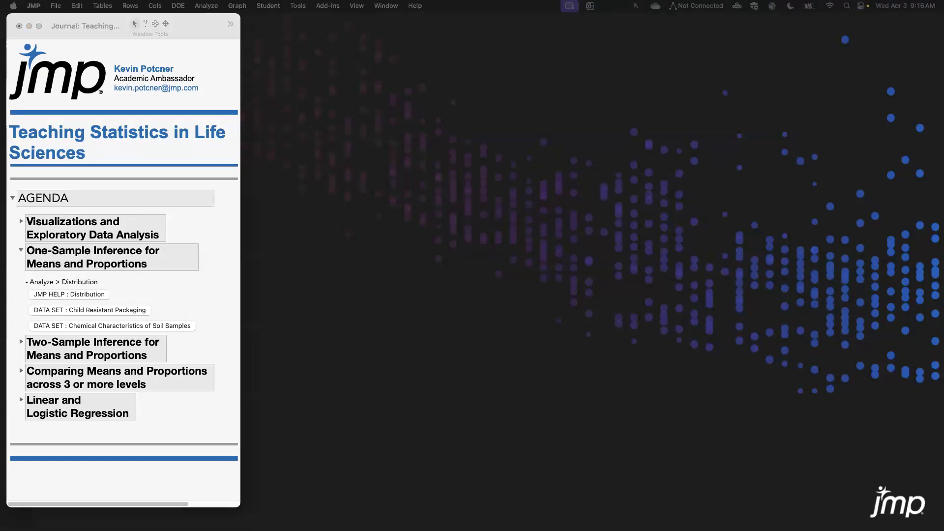
# Open the Child Resistant Packaging data set from the journal.
pyautogui.click(90, 311)
pyautogui.moveTo(83, 59); pyautogui.dragTo(245, 41)
pyautogui.moveTo(508, 41); pyautogui.dragTo(499, 37)
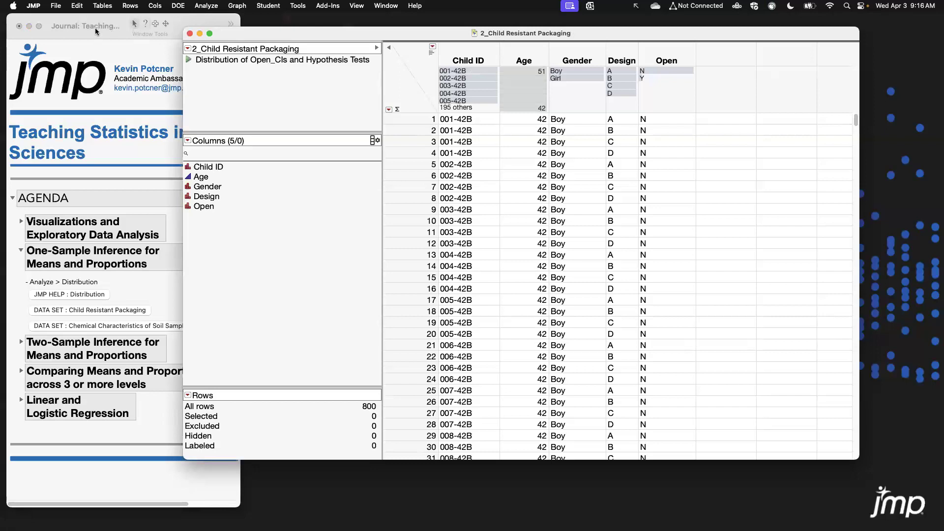
pyautogui.click(75, 18)
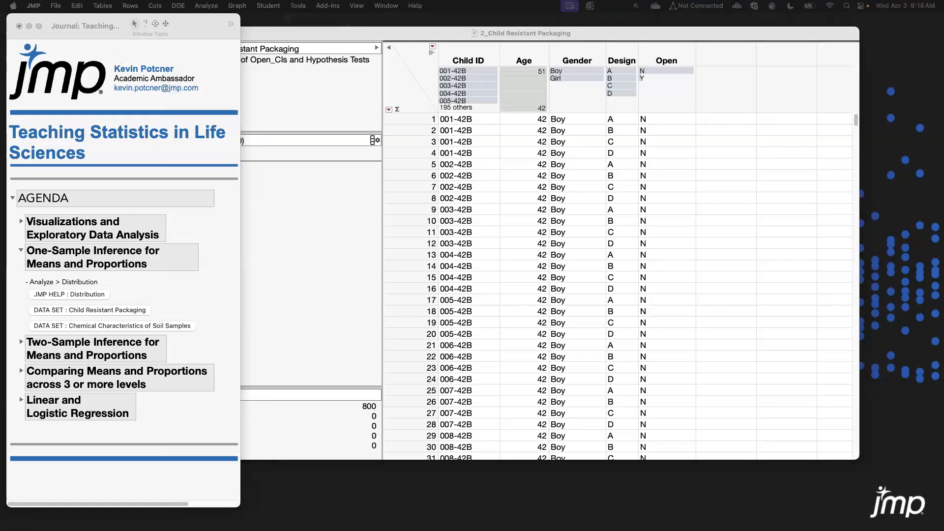
pyautogui.moveTo(172, 21); pyautogui.dragTo(459, 22)
pyautogui.moveTo(707, 116)
pyautogui.mouseDown()
pyautogui.moveTo(706, 278)
pyautogui.moveTo(713, 105)
pyautogui.mouseUp()
pyautogui.moveTo(485, 25); pyautogui.dragTo(0, 59)
pyautogui.moveTo(97, 48); pyautogui.dragTo(217, 530)
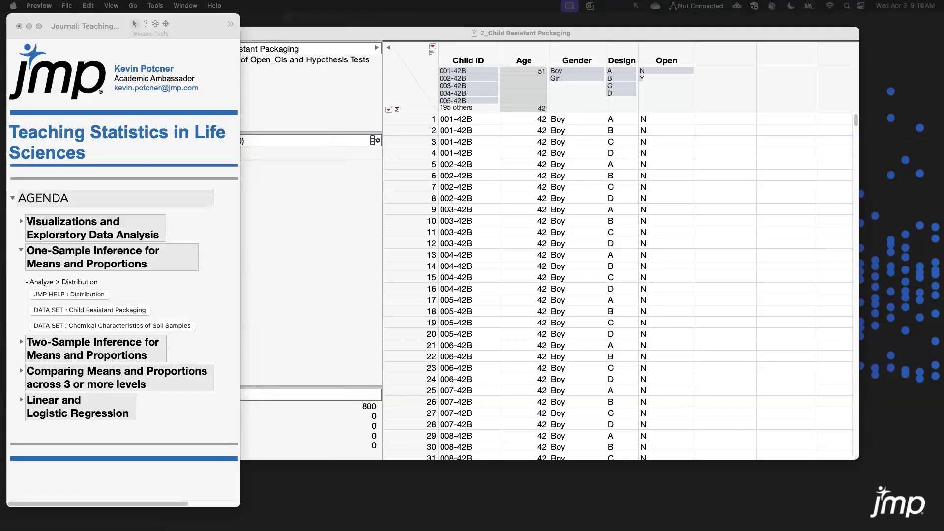
pyautogui.click(272, 30)
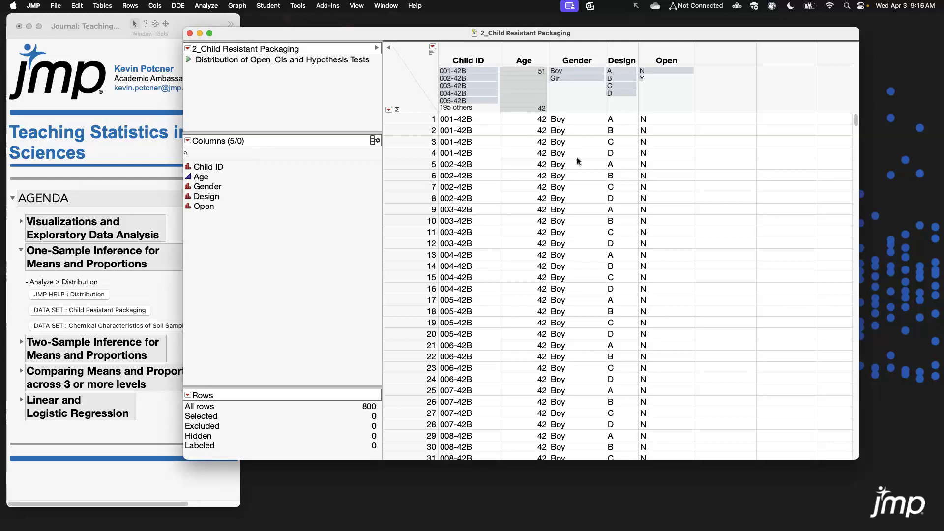
# Select the 001-42B rows from the Child ID column summary, then clear the selection.
pyautogui.click(479, 71)
pyautogui.moveTo(468, 79); pyautogui.dragTo(423, 63)
pyautogui.moveTo(424, 119); pyautogui.dragTo(421, 151)
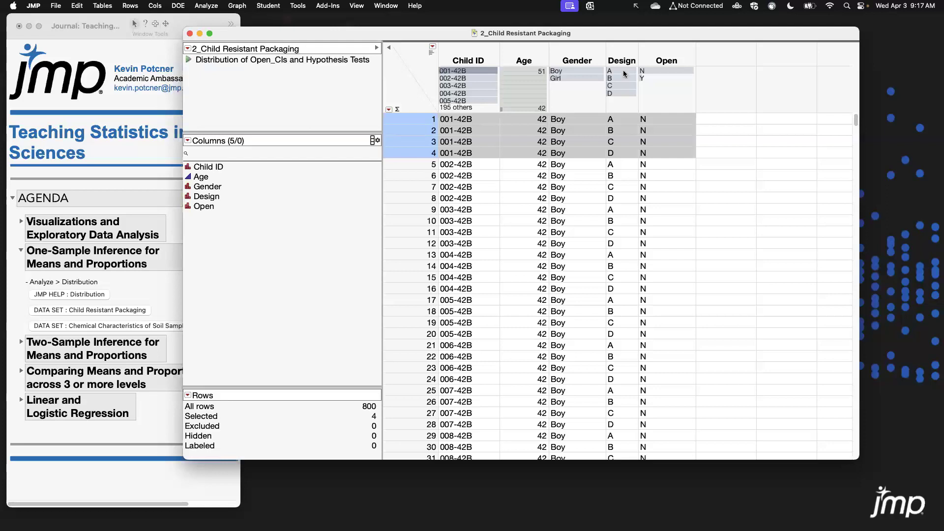
pyautogui.click(421, 100)
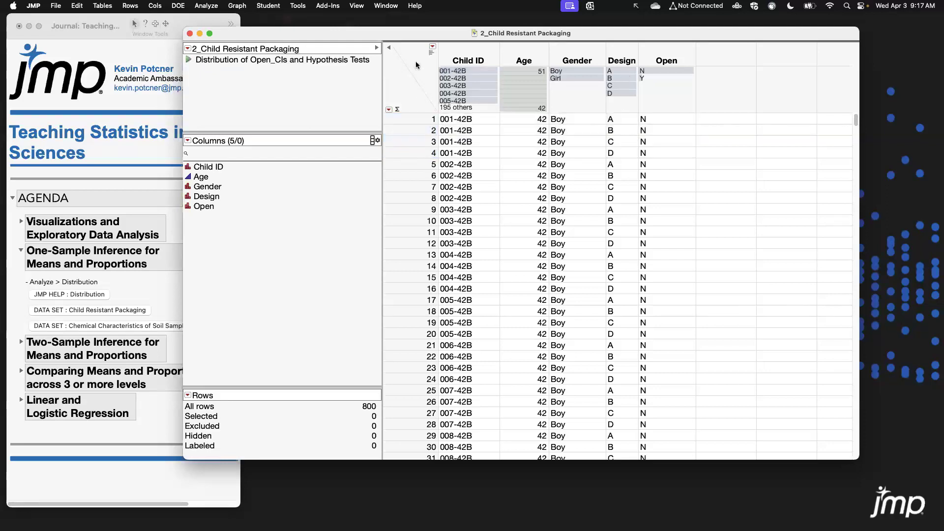
# Select all rows where Open is Y using the Open column's summary.
pyautogui.click(670, 55)
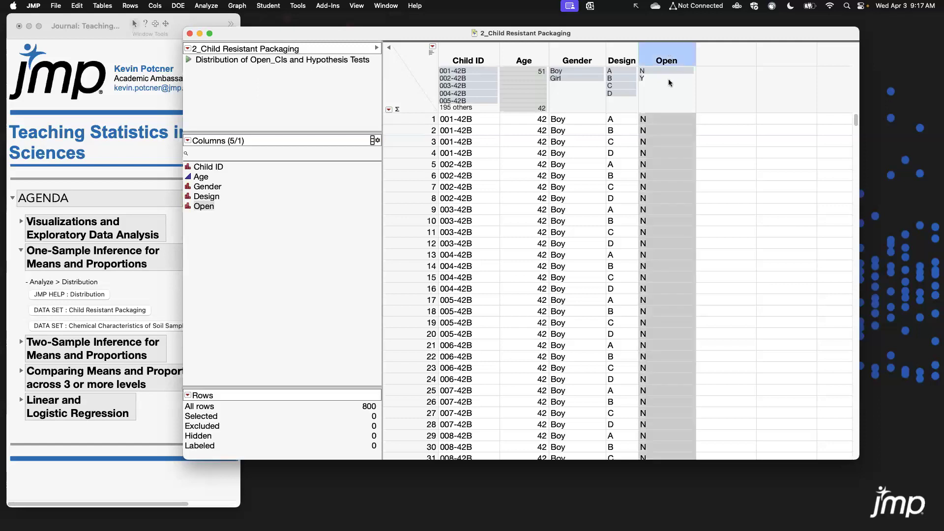
pyautogui.click(406, 89)
pyautogui.click(643, 79)
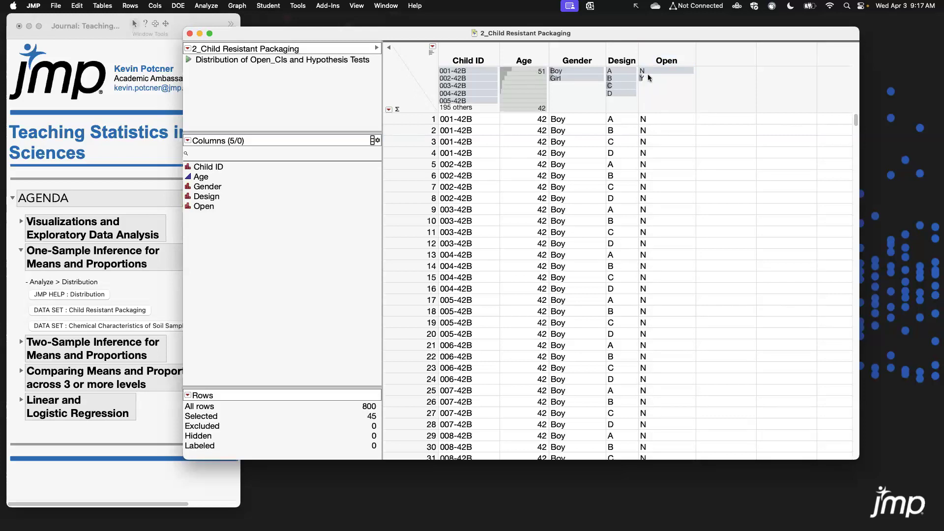
# Select rows by Open and Design levels from the column summaries and the Open column, clearing each selection.
pyautogui.click(658, 73)
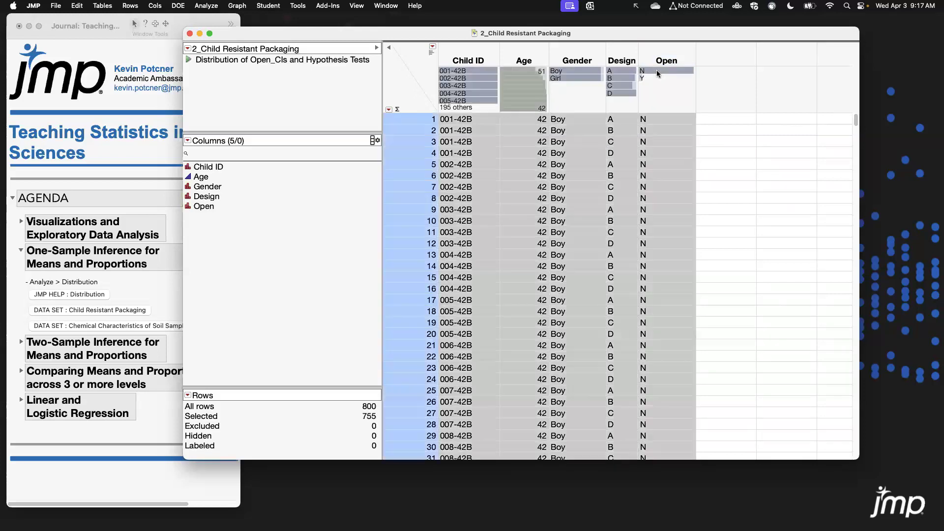
pyautogui.click(414, 95)
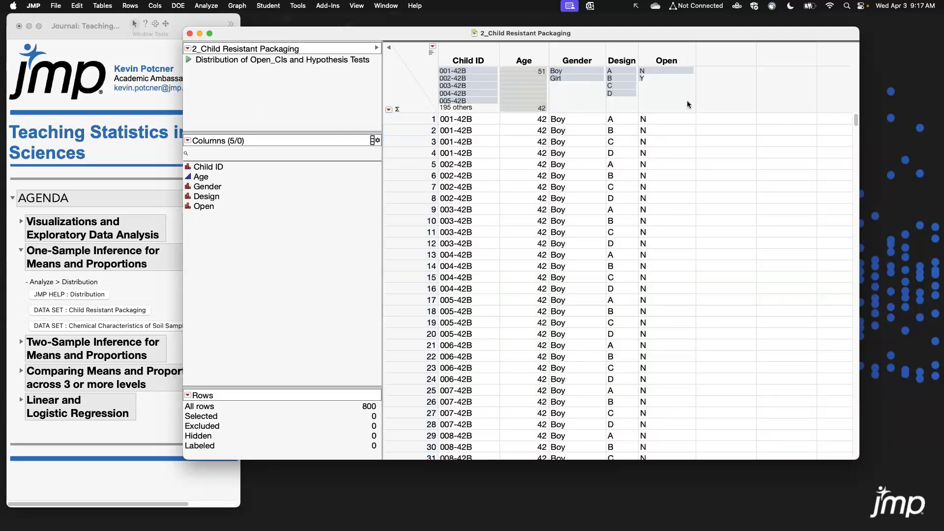
pyautogui.click(659, 54)
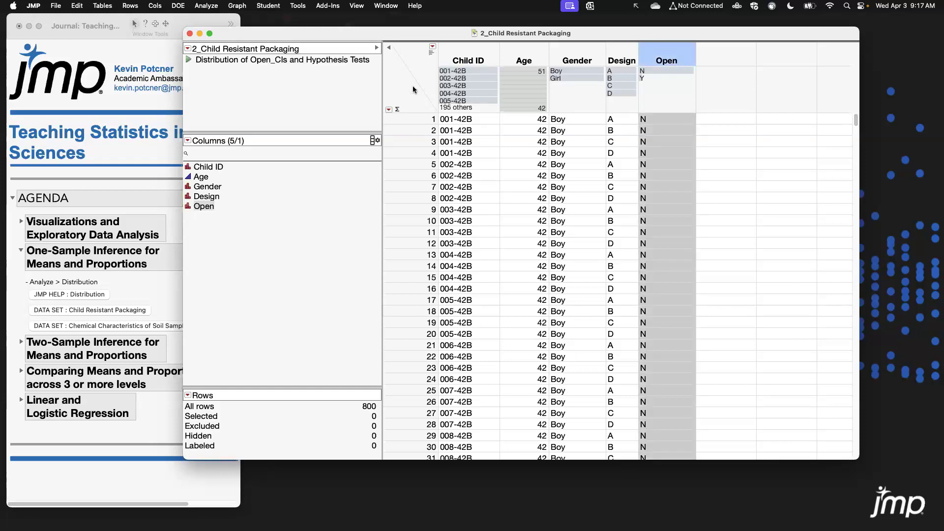
pyautogui.click(409, 61)
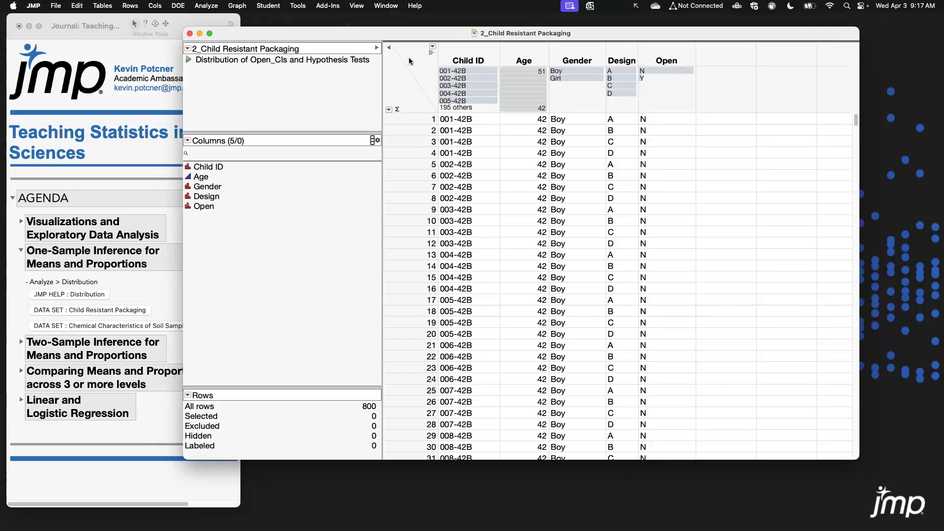
pyautogui.click(624, 78)
pyautogui.click(626, 87)
pyautogui.click(626, 94)
pyautogui.click(410, 87)
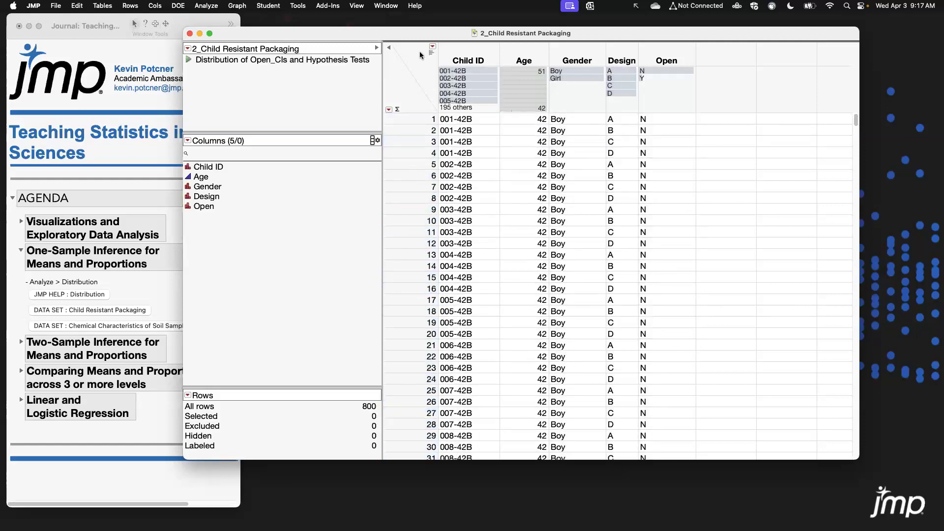
# Run a Distribution analysis with Open as the Y column and Design as the By variable.
pyautogui.click(206, 6)
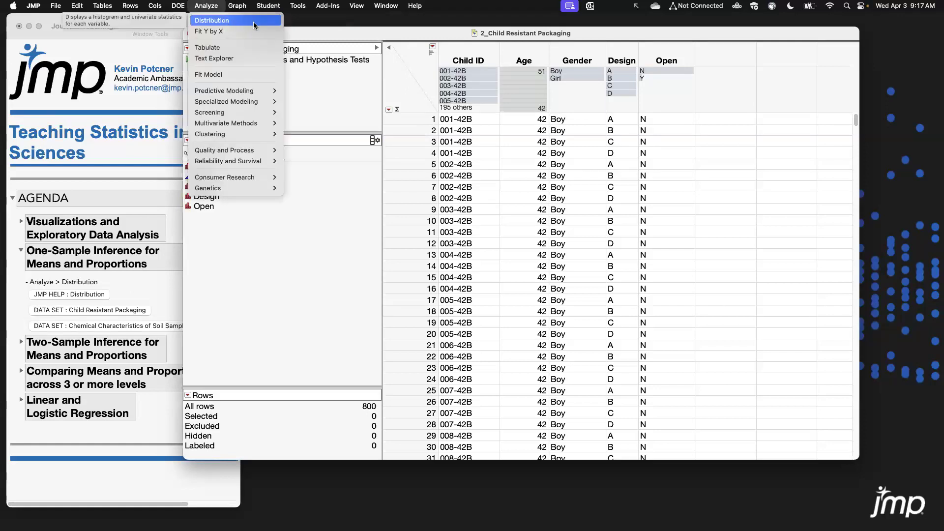
pyautogui.click(253, 24)
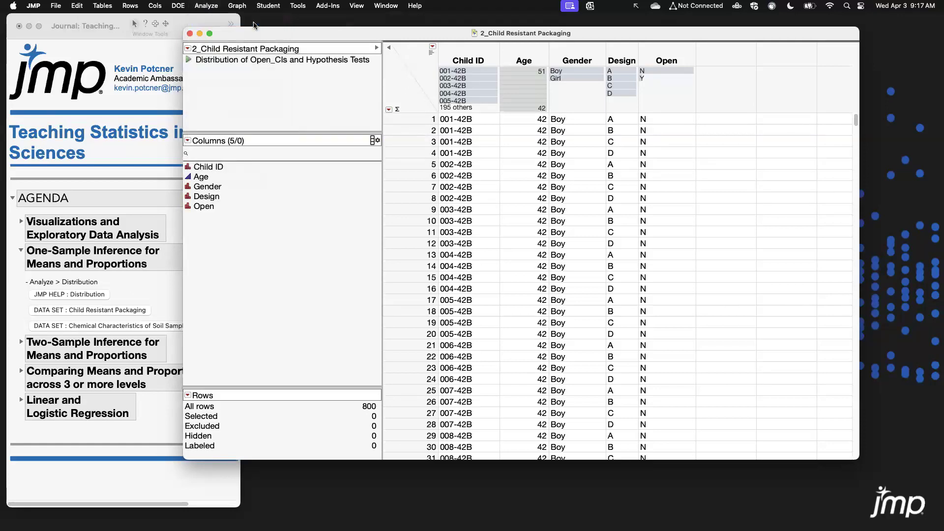
pyautogui.moveTo(445, 103); pyautogui.dragTo(253, 55)
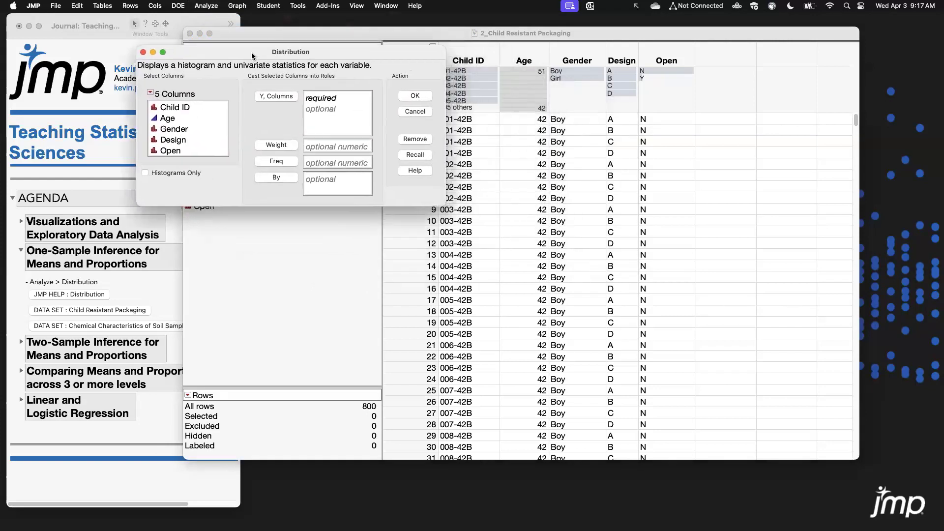
pyautogui.click(172, 151)
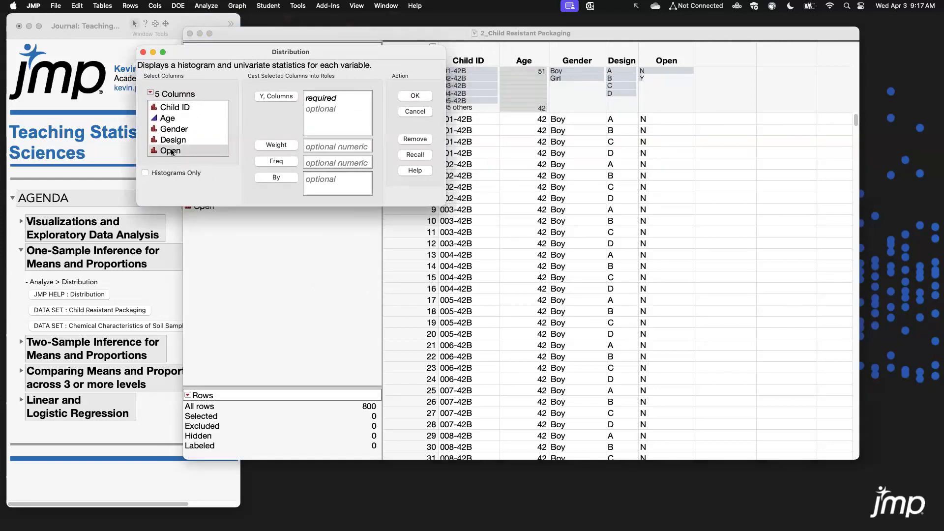
pyautogui.click(286, 96)
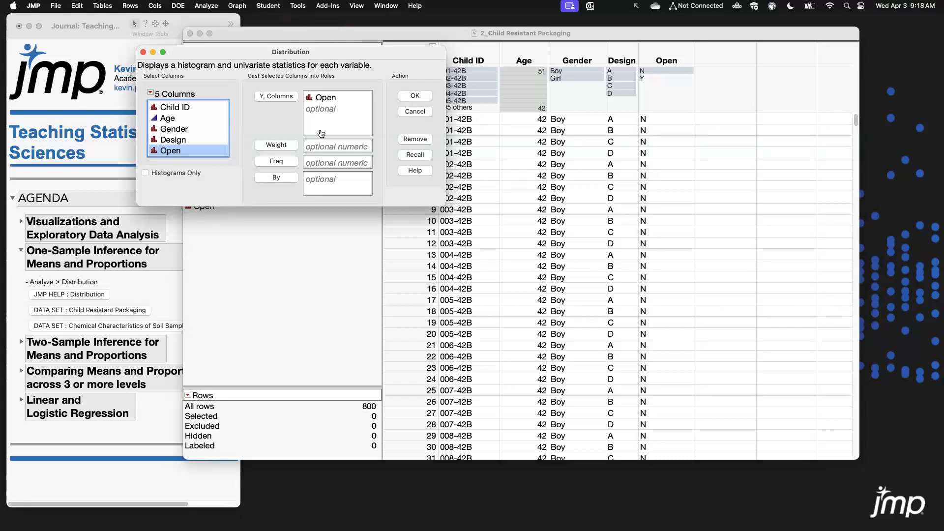
pyautogui.click(175, 140)
pyautogui.click(275, 178)
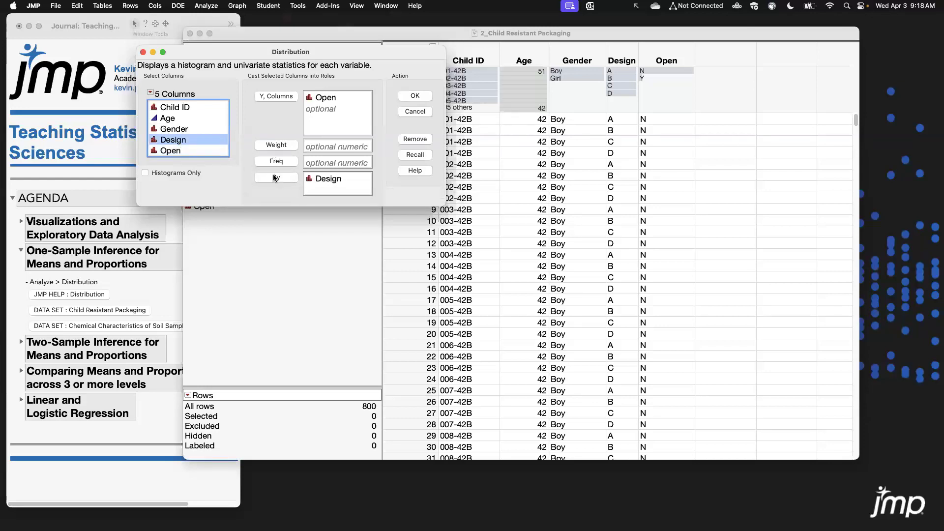
pyautogui.click(415, 96)
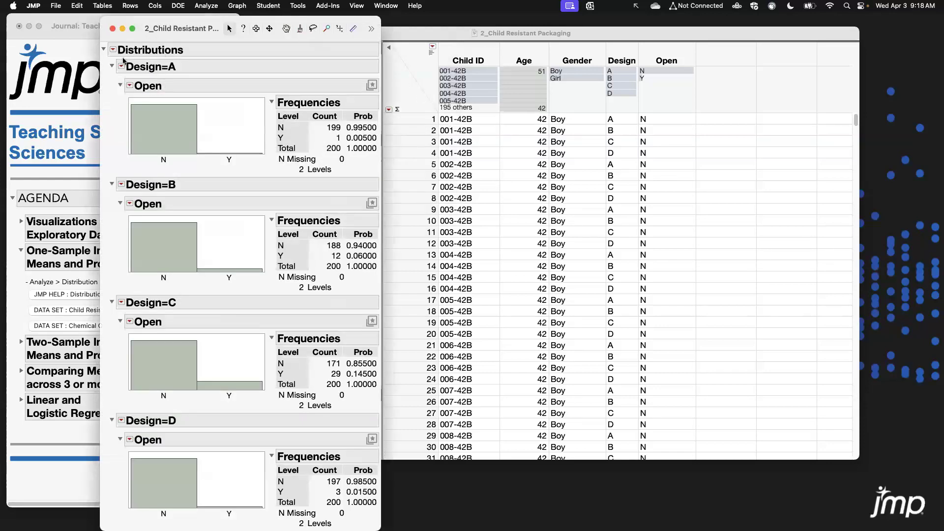
# Collapse and re-expand the Design sections and enlarge the Distribution report window.
pyautogui.keyDown('alt'); pyautogui.click(112, 67); pyautogui.keyUp('alt')
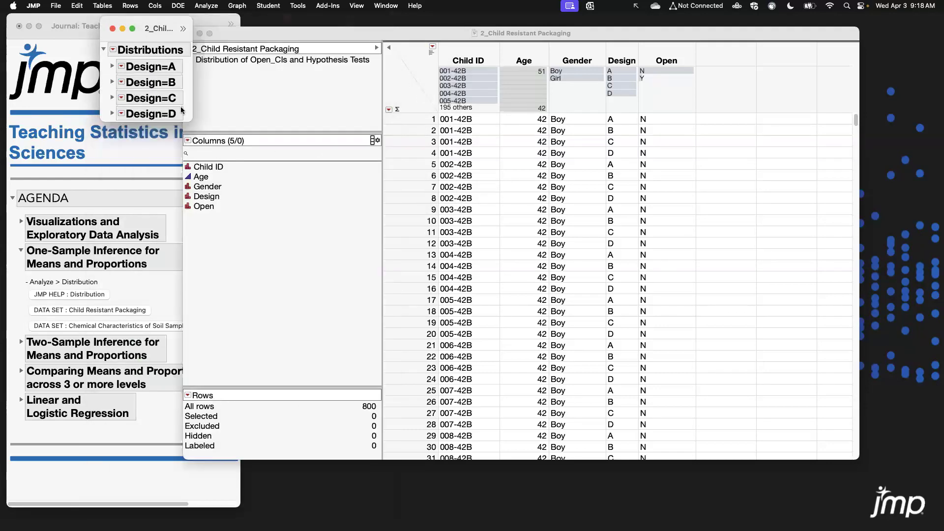
pyautogui.moveTo(191, 121); pyautogui.dragTo(545, 435)
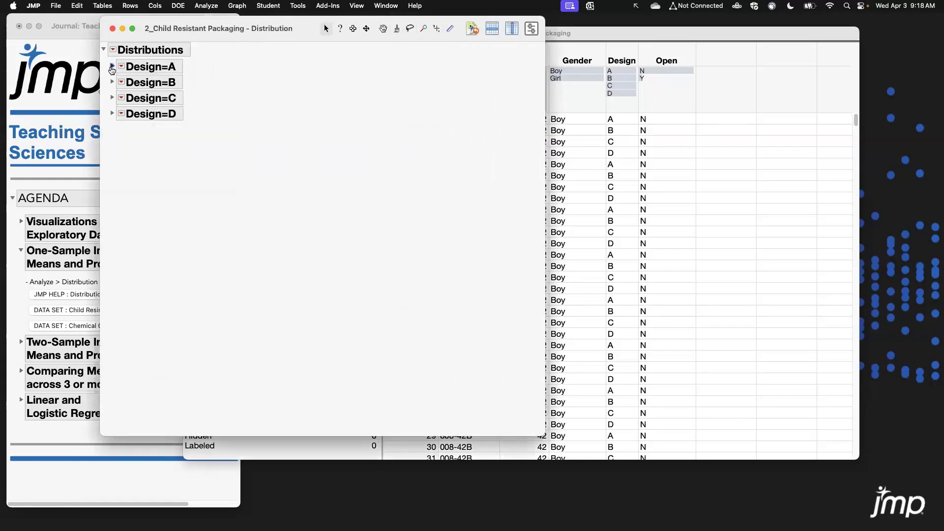
pyautogui.click(111, 68)
pyautogui.click(111, 68)
pyautogui.click(112, 83)
pyautogui.click(112, 83)
pyautogui.click(112, 98)
pyautogui.click(111, 98)
pyautogui.click(113, 114)
pyautogui.keyDown('alt'); pyautogui.click(111, 66); pyautogui.keyUp('alt')
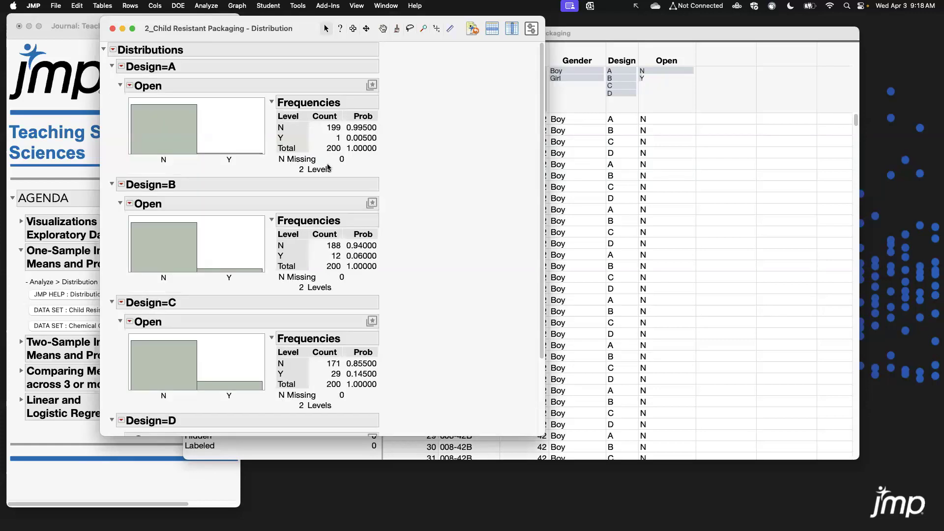
pyautogui.doubleClick(452, 28)
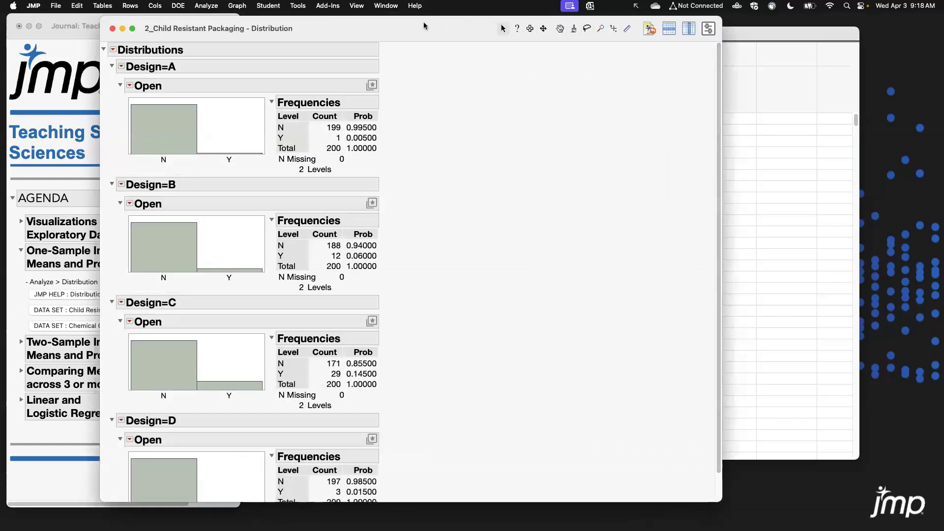
pyautogui.moveTo(424, 23); pyautogui.dragTo(434, 19)
pyautogui.moveTo(727, 151); pyautogui.dragTo(720, 130)
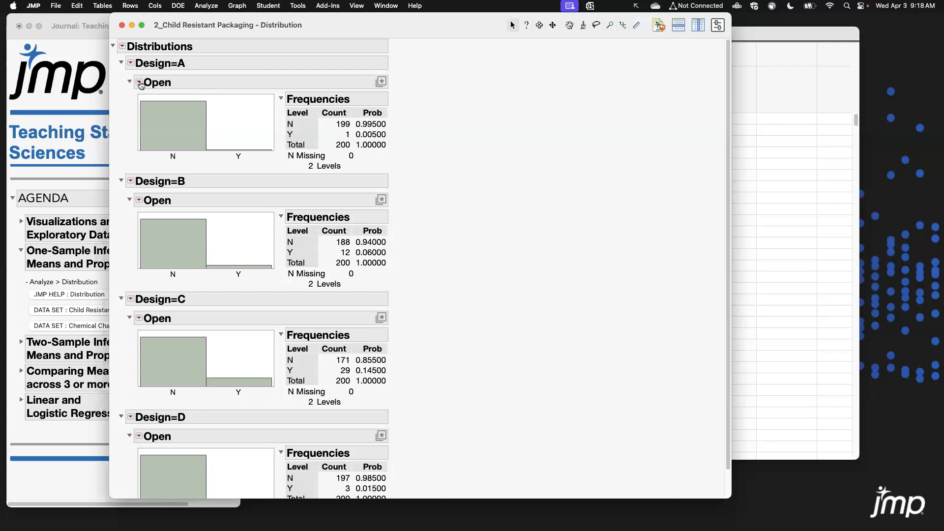
# Add 0.95 confidence intervals for Open in every Design group.
pyautogui.click(126, 141)
pyautogui.click(139, 83)
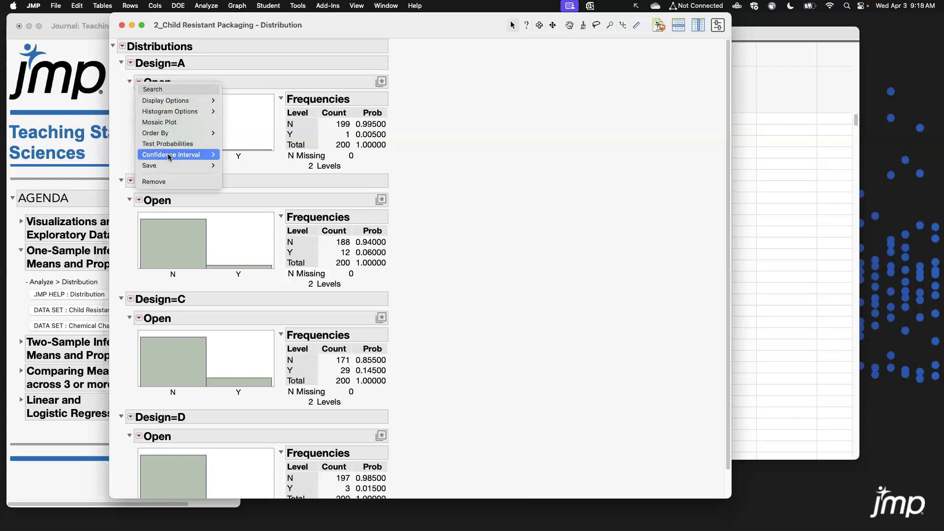
pyautogui.moveTo(212, 154)
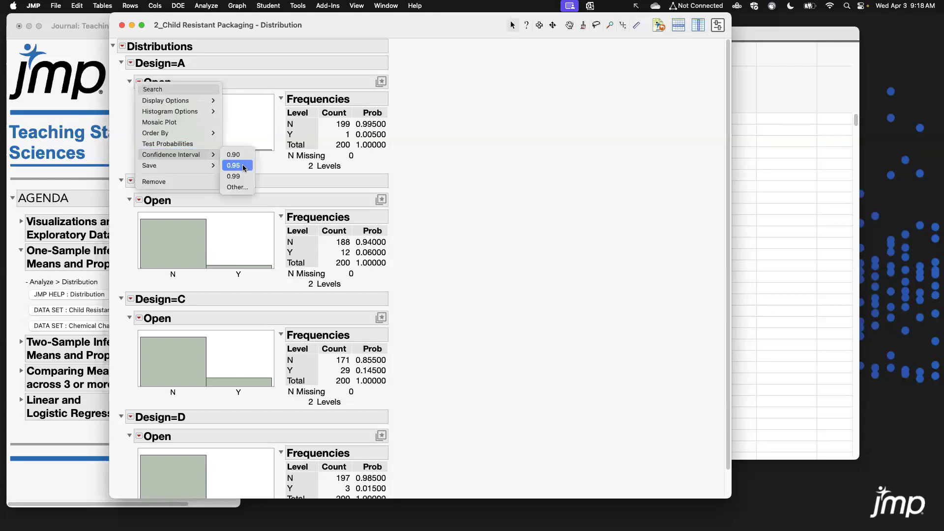
pyautogui.click(236, 165)
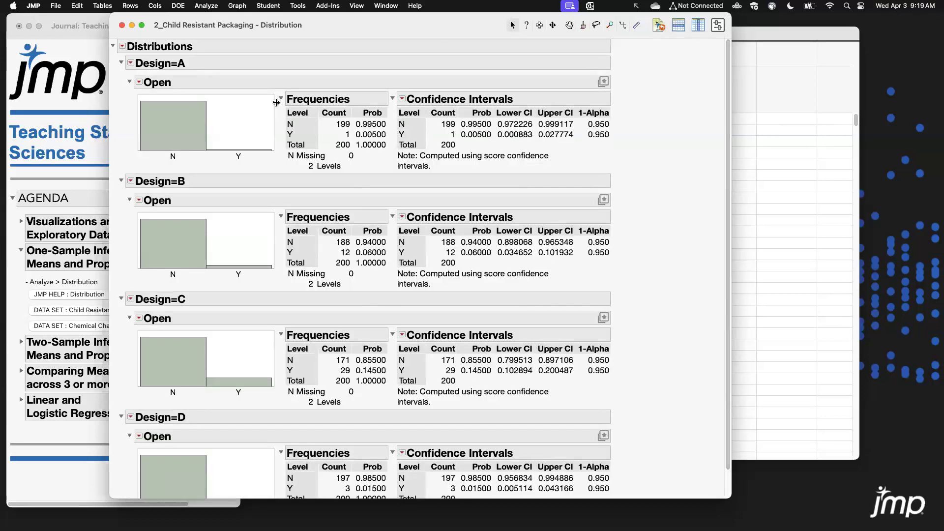
# Add Test Probabilities to every Design group and set the hypothesized probability for N to 0.85 under Design A.
pyautogui.click(140, 82)
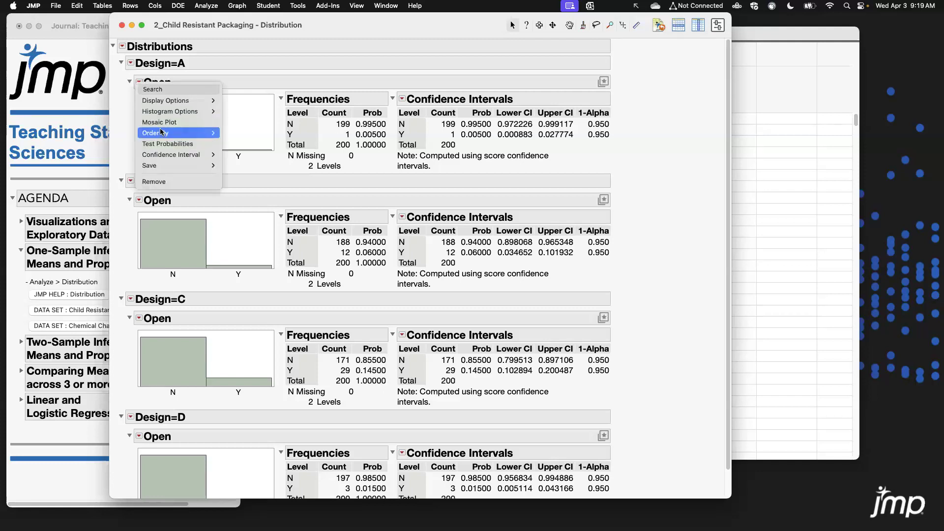
pyautogui.click(194, 144)
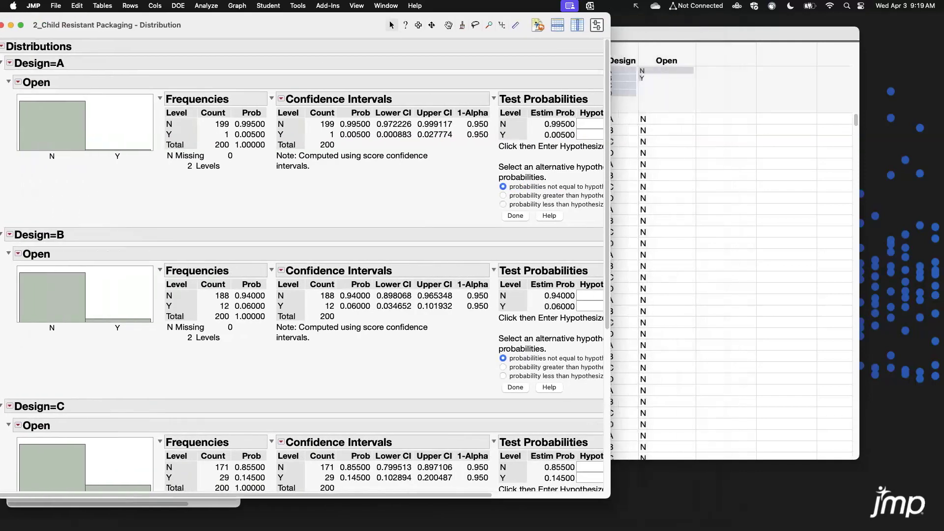
pyautogui.moveTo(610, 497); pyautogui.dragTo(907, 506)
pyautogui.doubleClick(505, 25)
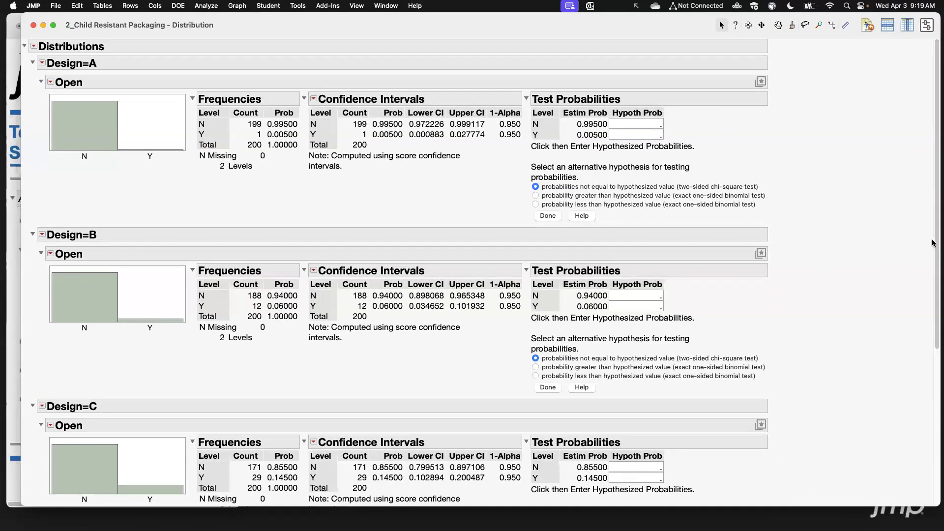
pyautogui.moveTo(938, 178); pyautogui.dragTo(939, 122)
pyautogui.click(652, 125)
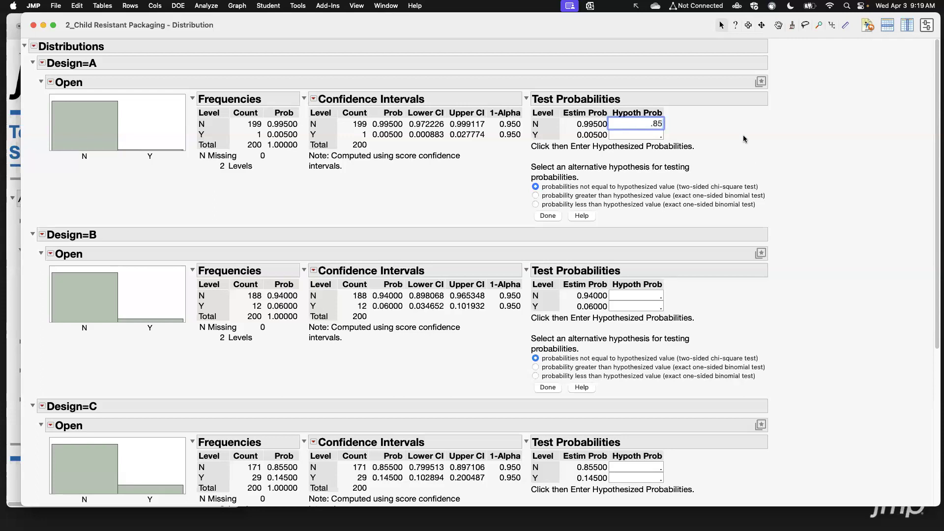
pyautogui.press('Return')
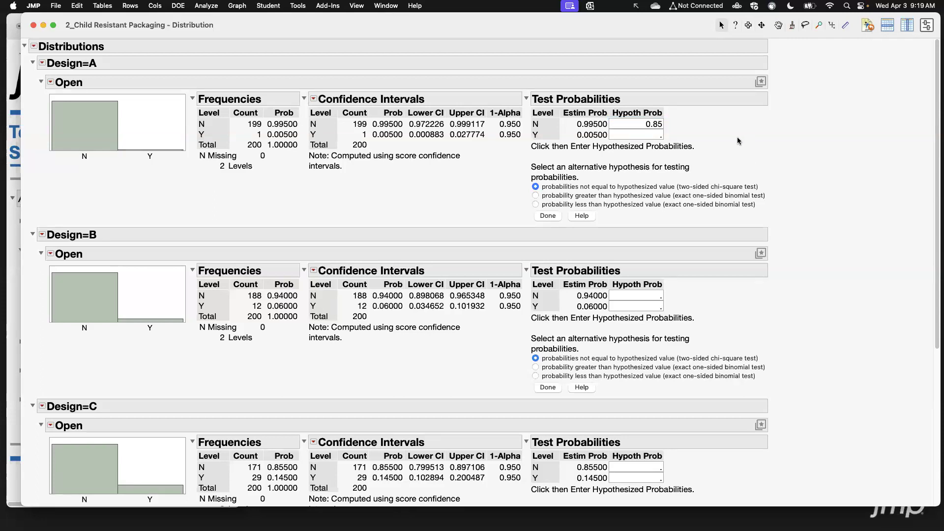
# Copy the 0.85 hypothesized probability into the N fields for Designs B, C and D.
pyautogui.moveTo(644, 124); pyautogui.dragTo(676, 123)
pyautogui.press('super+c')
pyautogui.click(643, 295)
pyautogui.press('super+v')
pyautogui.click(653, 468)
pyautogui.press('super+v')
pyautogui.scroll(-3, 723, 424)
pyautogui.click(656, 496)
pyautogui.press('super+v')
pyautogui.scroll(3, 817, 277)
# Choose the probability greater than hypothesized value (exact one-sided binomial test) alternative for all four Design groups.
pyautogui.moveTo(403, 113)
pyautogui.mouseDown()
pyautogui.moveTo(426, 129)
pyautogui.moveTo(492, 131)
pyautogui.mouseUp()
pyautogui.click(551, 196)
pyautogui.click(602, 367)
pyautogui.scroll(-5, 602, 369)
pyautogui.click(596, 340)
pyautogui.scroll(-2, 627, 347)
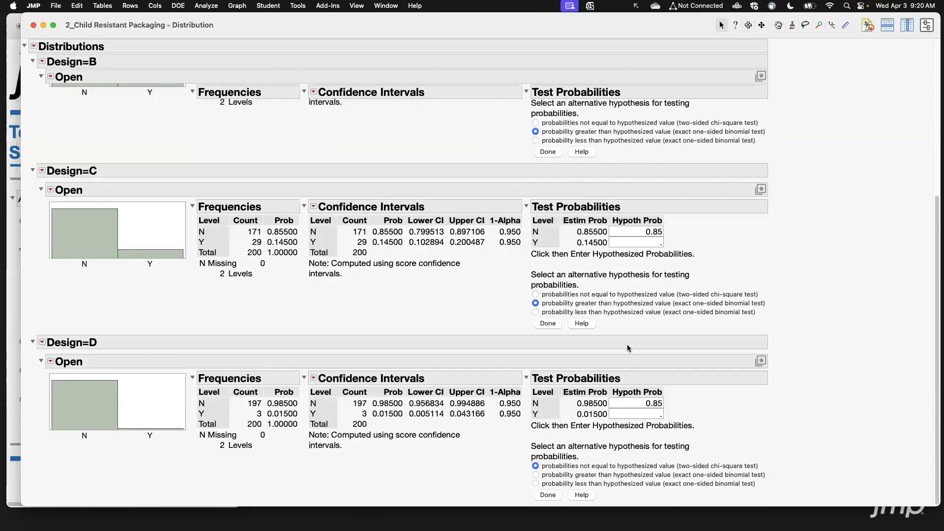
pyautogui.click(578, 476)
# Complete the Test Probabilities setup to run the binomial tests for Designs A through D.
pyautogui.scroll(5, 701, 279)
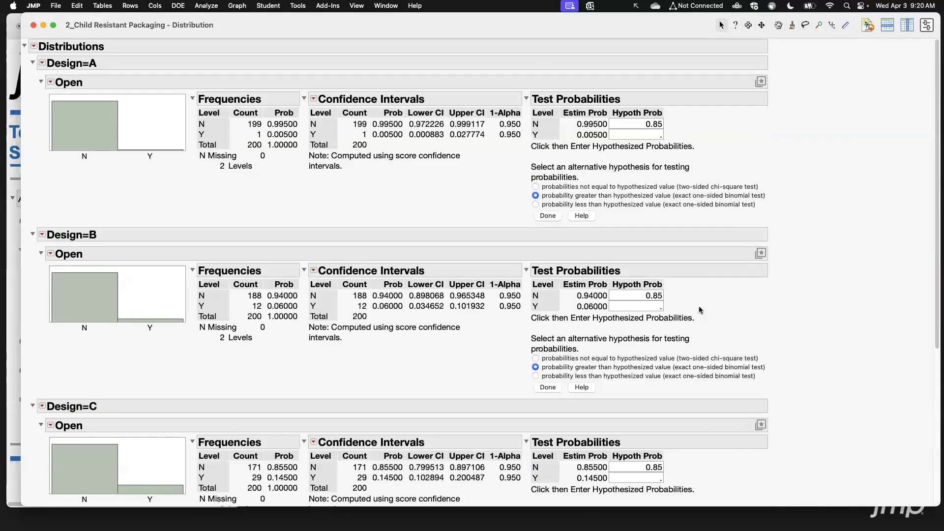
pyautogui.click(556, 217)
pyautogui.click(546, 350)
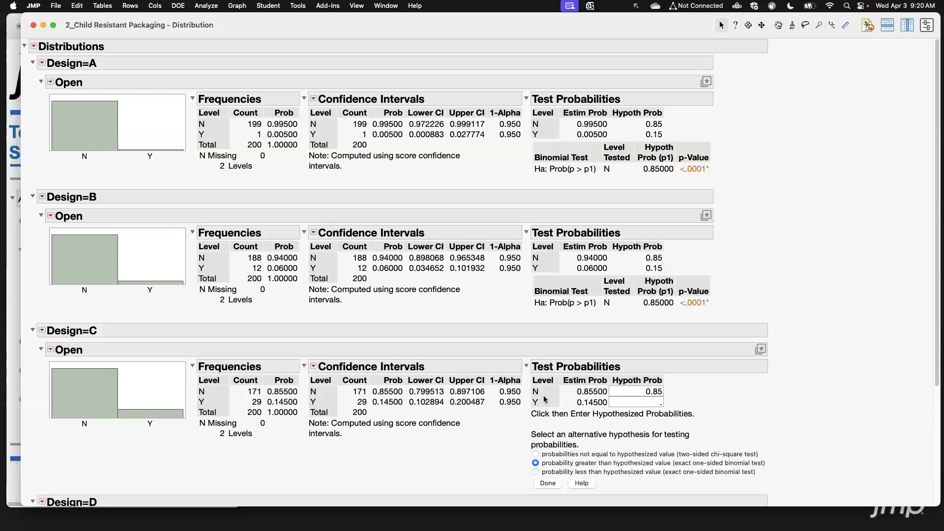
pyautogui.click(547, 483)
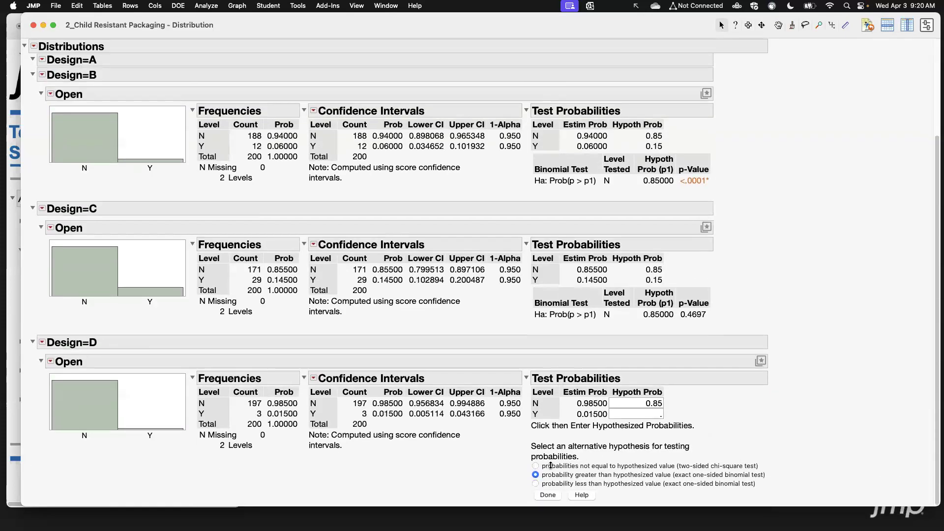
pyautogui.click(547, 495)
# Review the binomial test results for each Design group.
pyautogui.scroll(3, 738, 166)
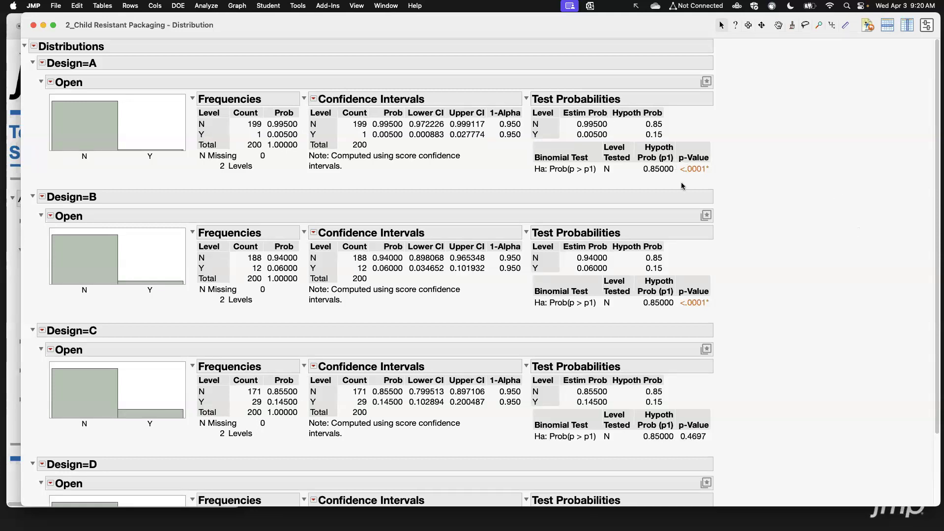
pyautogui.scroll(-3, 774, 238)
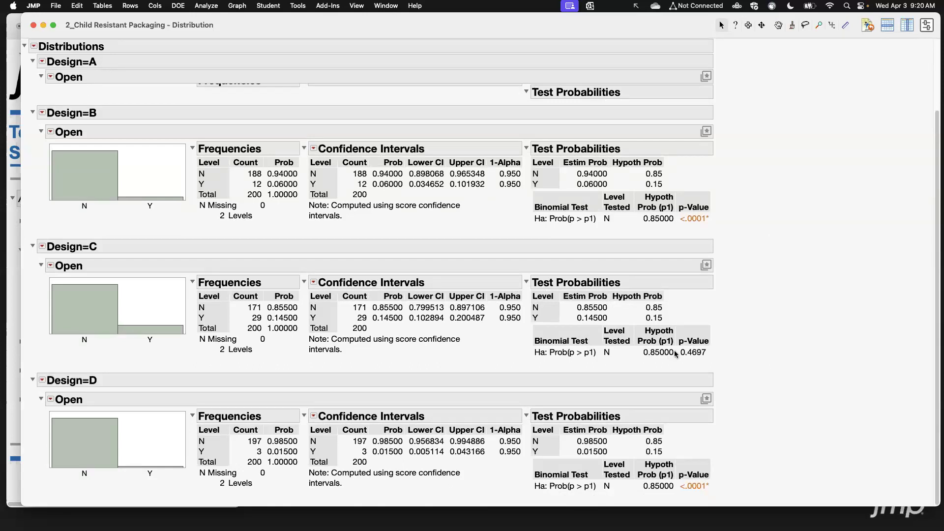
pyautogui.scroll(3, 742, 298)
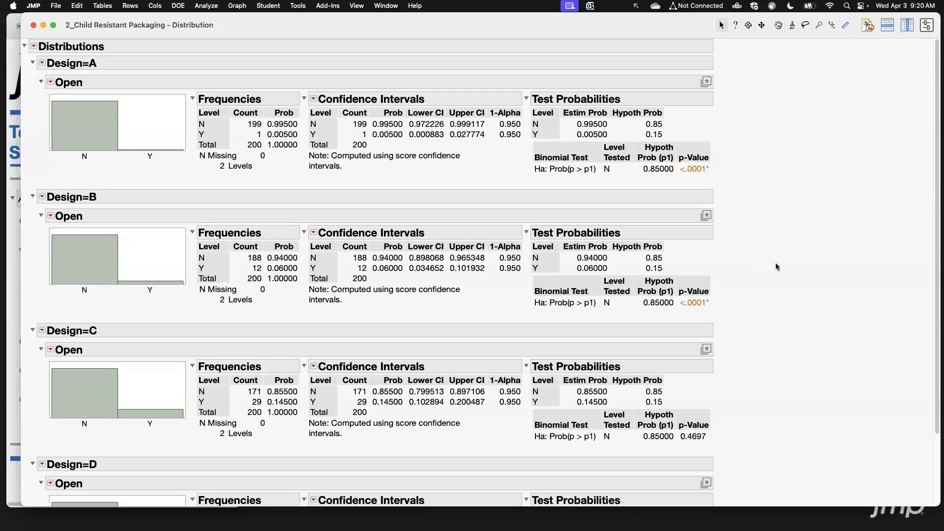
# Close the Distribution report and the Child Resistant Packaging data table.
pyautogui.click(34, 25)
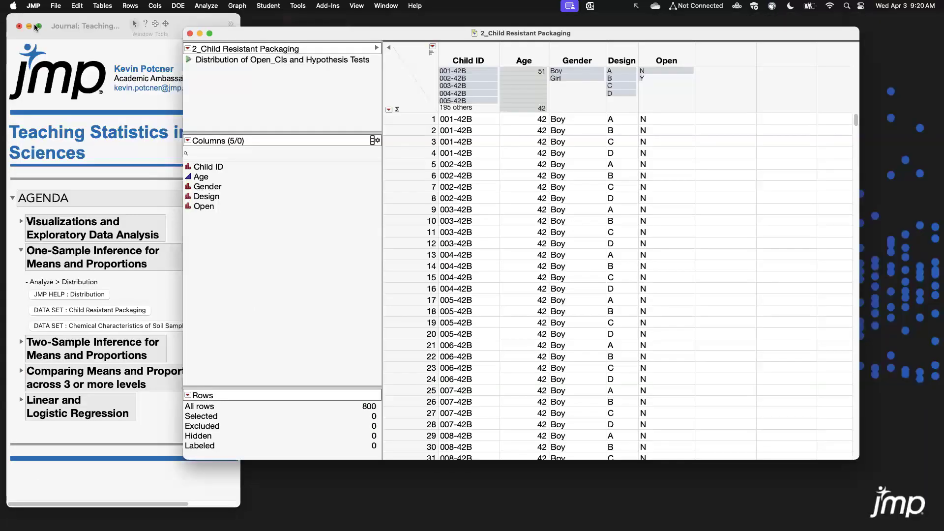
pyautogui.moveTo(199, 38); pyautogui.dragTo(199, 46)
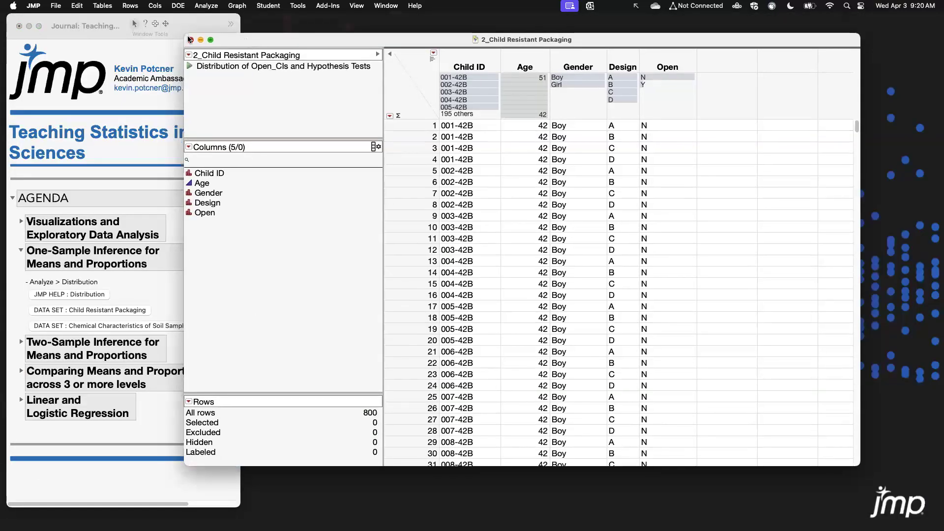
pyautogui.click(191, 39)
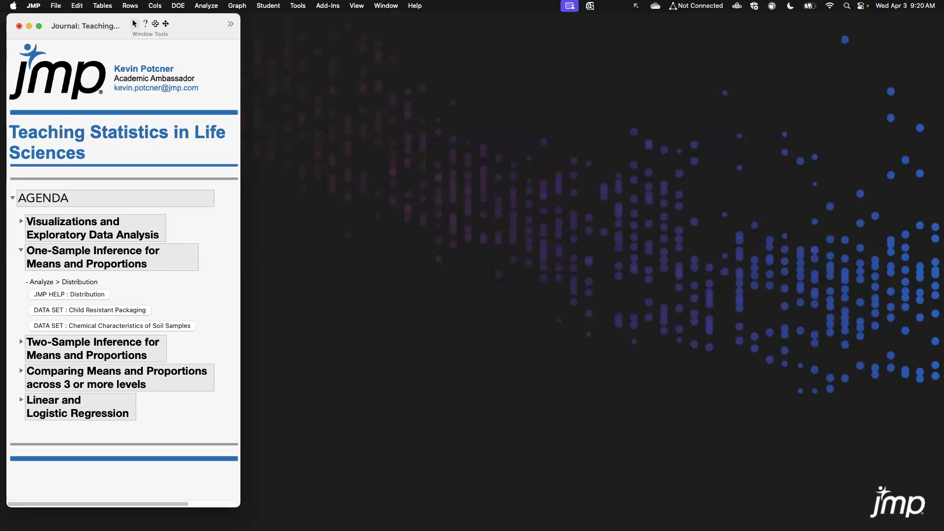
# Open the Chemical Characteristics of Soil Samples data table from the journal and position its window.
pyautogui.click(112, 326)
pyautogui.moveTo(277, 85); pyautogui.dragTo(432, 40)
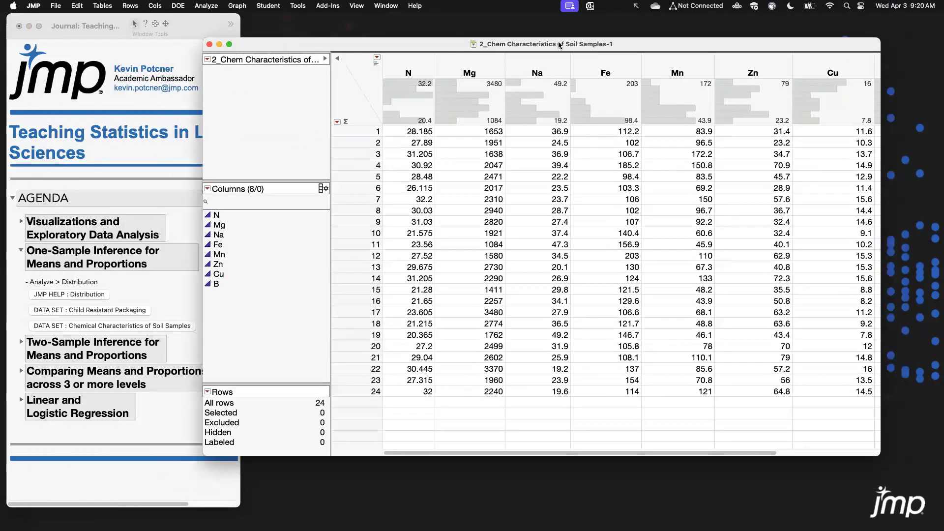
pyautogui.moveTo(560, 41); pyautogui.dragTo(553, 38)
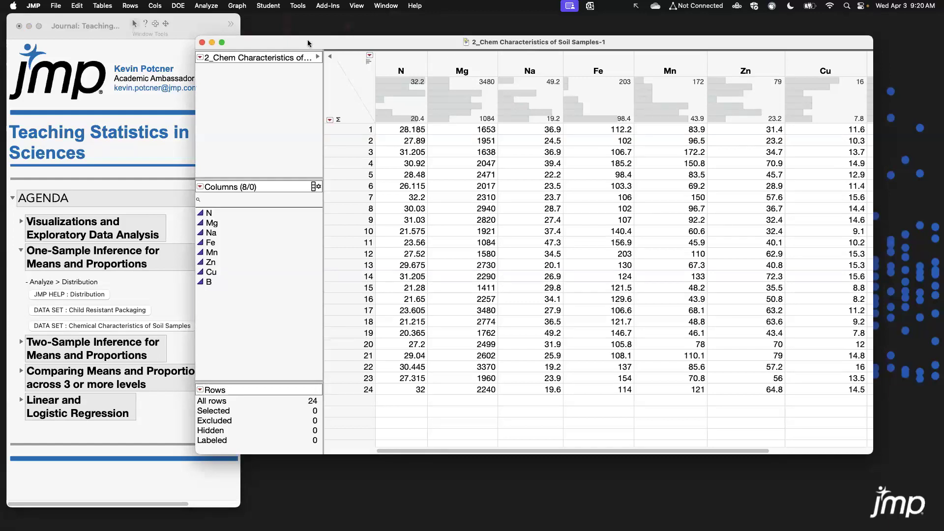
pyautogui.moveTo(309, 44); pyautogui.dragTo(292, 68)
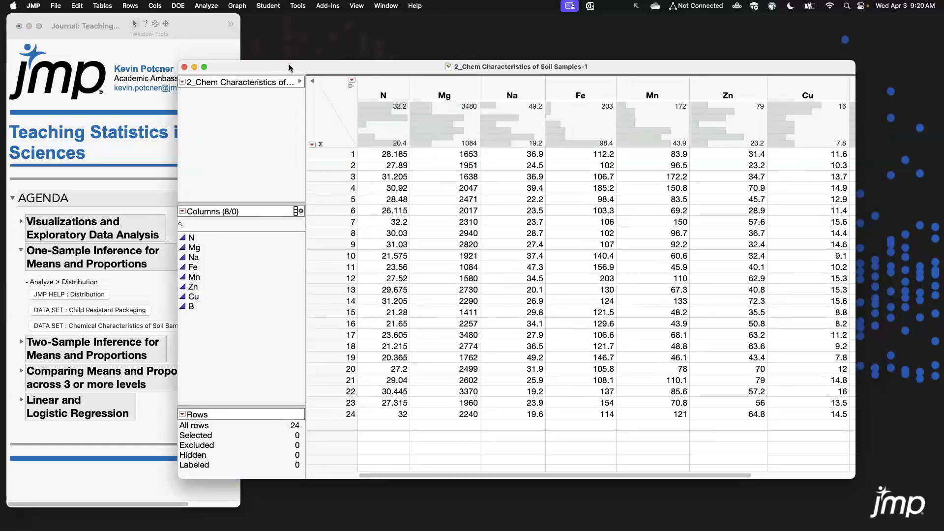
# Browse the nutrient columns by selecting individual column headers in the soil samples table.
pyautogui.click(391, 84)
pyautogui.click(437, 89)
pyautogui.click(514, 91)
pyautogui.click(576, 90)
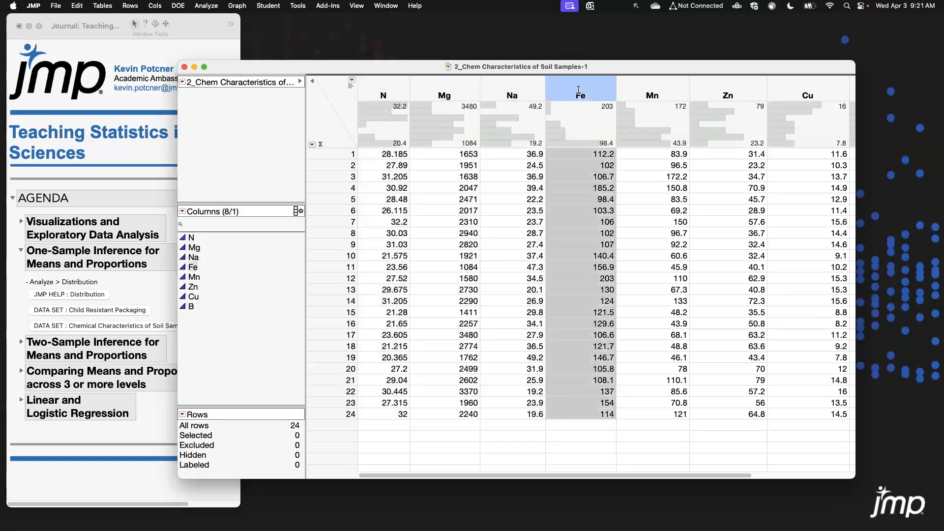
pyautogui.click(649, 90)
pyautogui.click(799, 87)
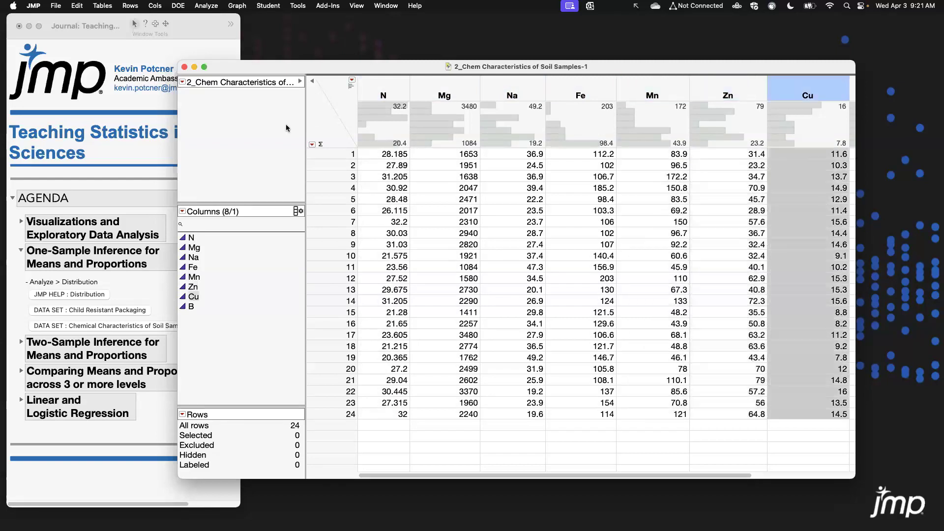
pyautogui.click(334, 127)
pyautogui.moveTo(743, 476); pyautogui.dragTo(535, 305)
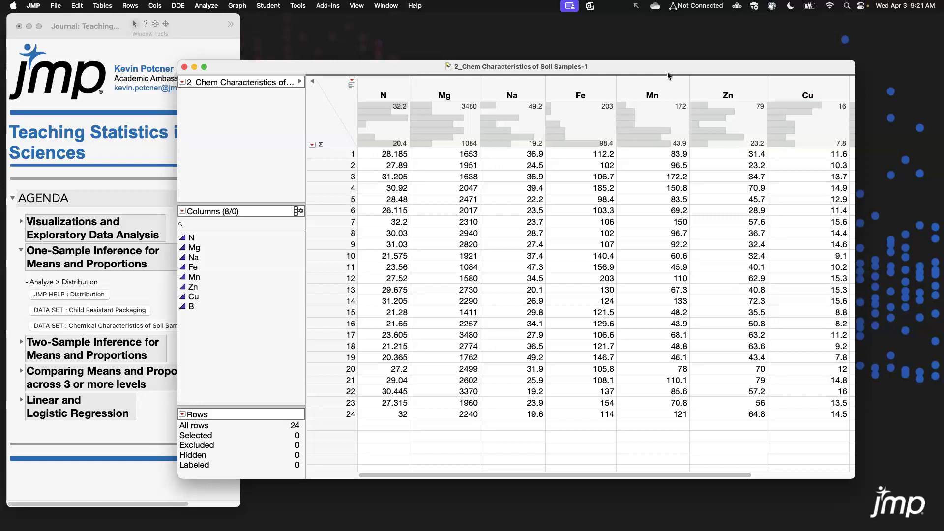
pyautogui.moveTo(317, 72); pyautogui.dragTo(299, 73)
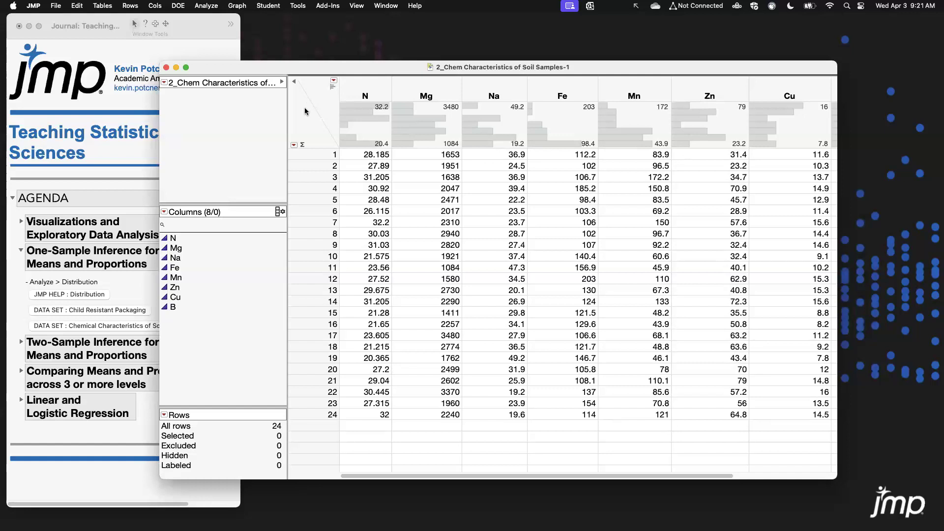
# Resize and reposition the data table window so all eight nutrient columns N through B are shown.
pyautogui.click(334, 90)
pyautogui.click(333, 89)
pyautogui.click(333, 89)
pyautogui.click(333, 89)
pyautogui.moveTo(370, 67); pyautogui.dragTo(371, 52)
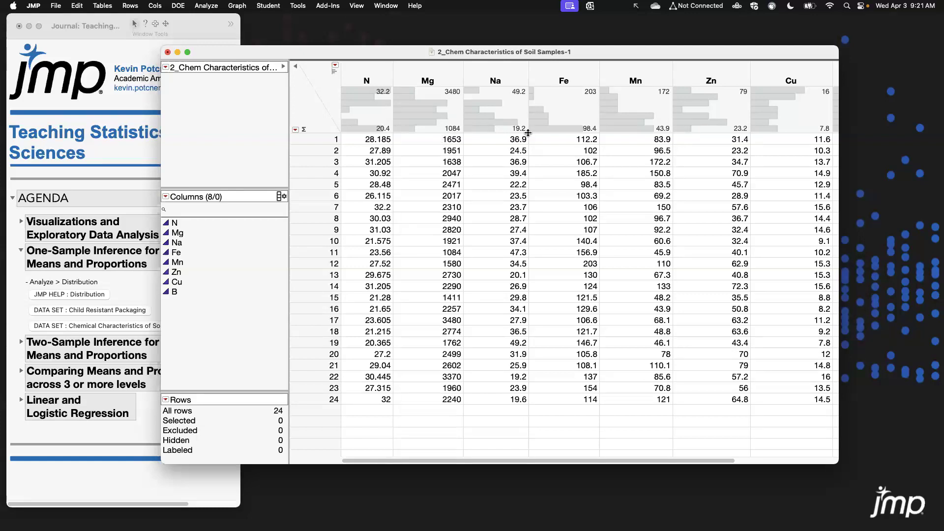
pyautogui.moveTo(608, 53); pyautogui.dragTo(576, 57)
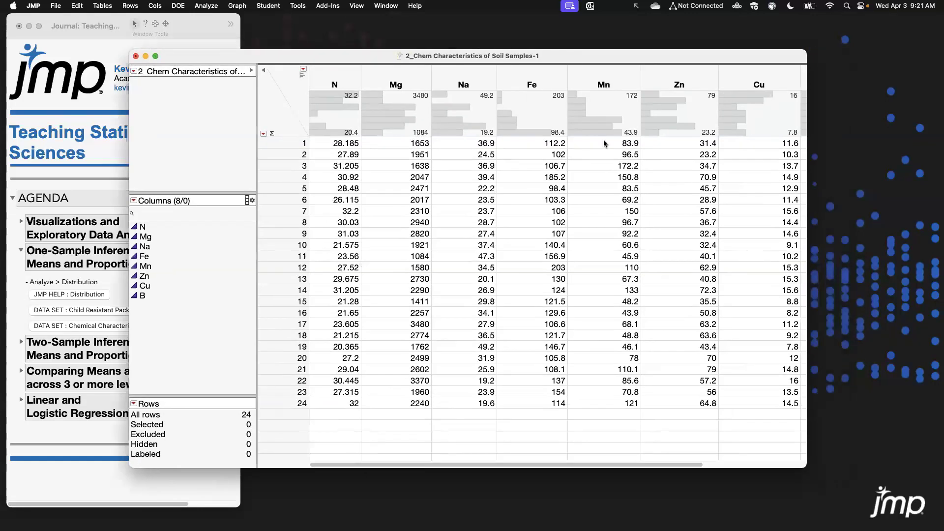
pyautogui.moveTo(807, 447); pyautogui.dragTo(899, 475)
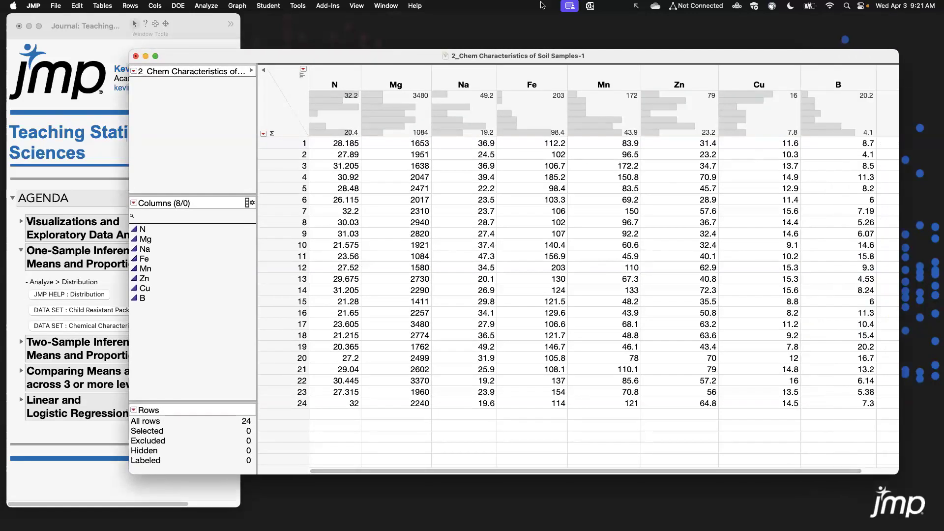
pyautogui.moveTo(470, 53); pyautogui.dragTo(467, 33)
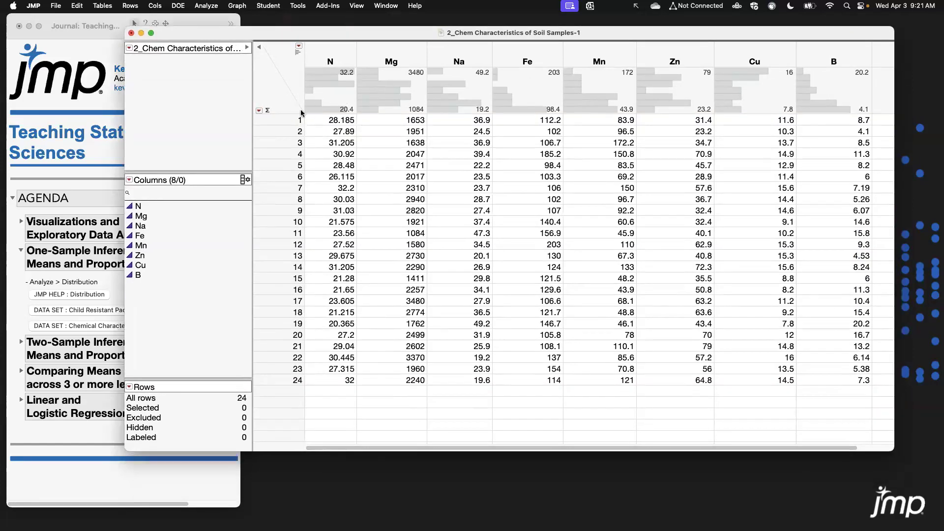
# Show and then hide the column summary statistics in the data table header.
pyautogui.click(268, 111)
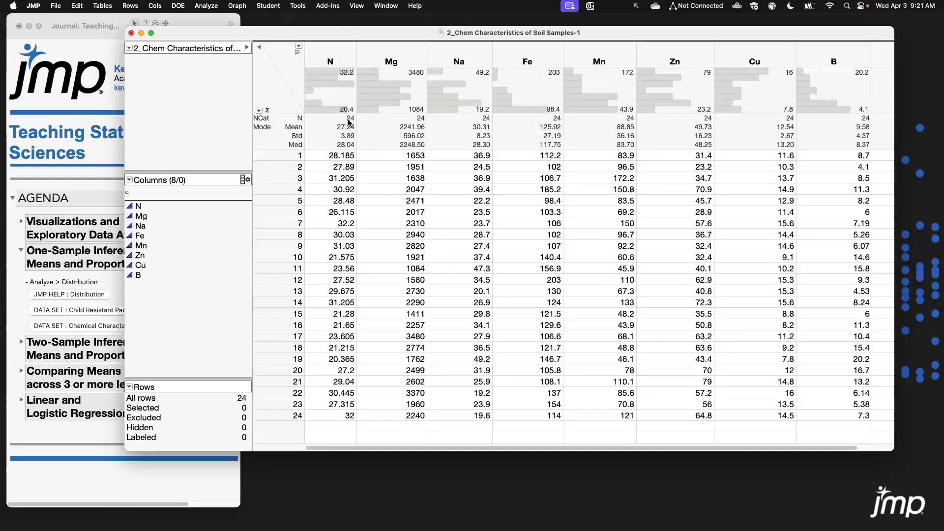
pyautogui.click(266, 111)
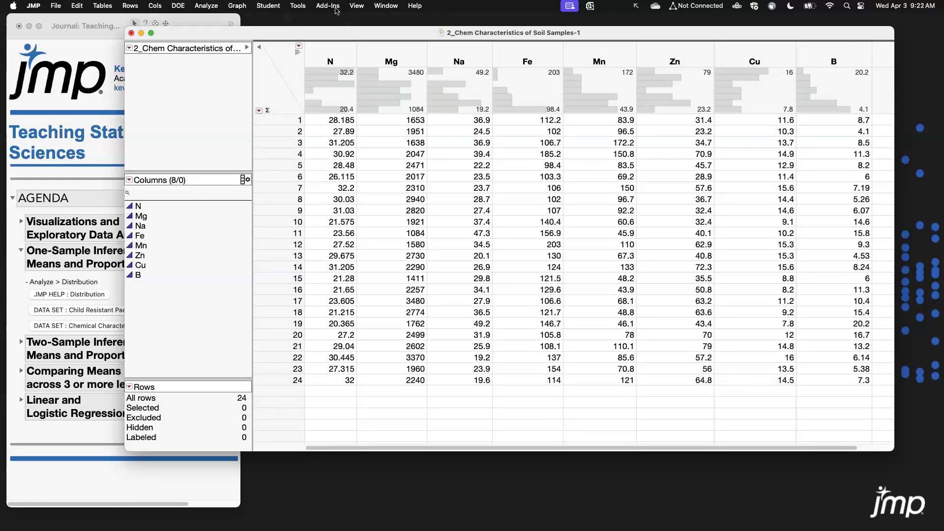
pyautogui.moveTo(335, 30); pyautogui.dragTo(313, 29)
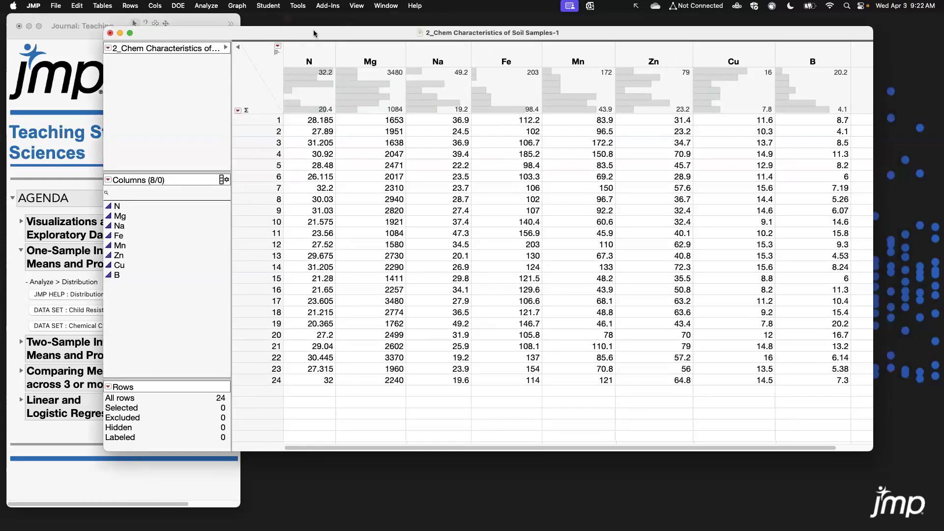
# Run a Distribution analysis with all eight nutrient columns, N through B, as Y columns.
pyautogui.click(217, 21)
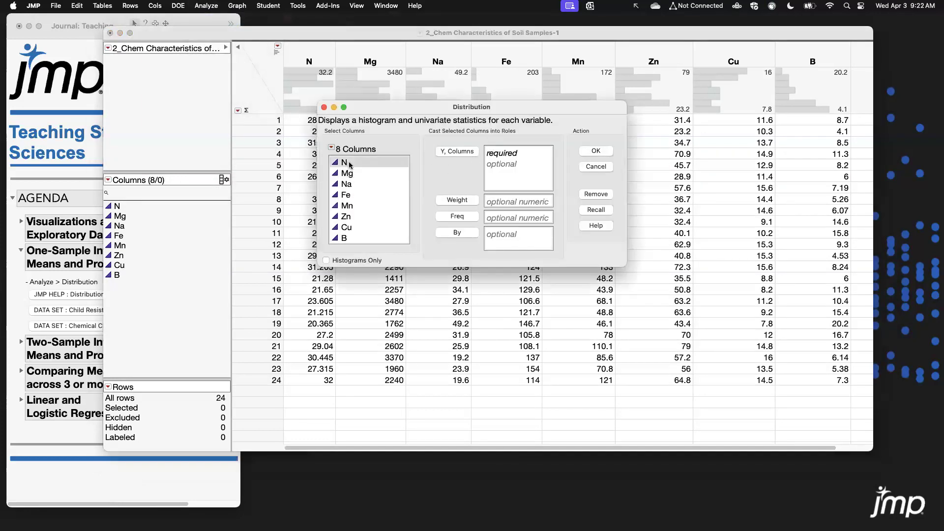
pyautogui.moveTo(350, 165); pyautogui.dragTo(359, 243)
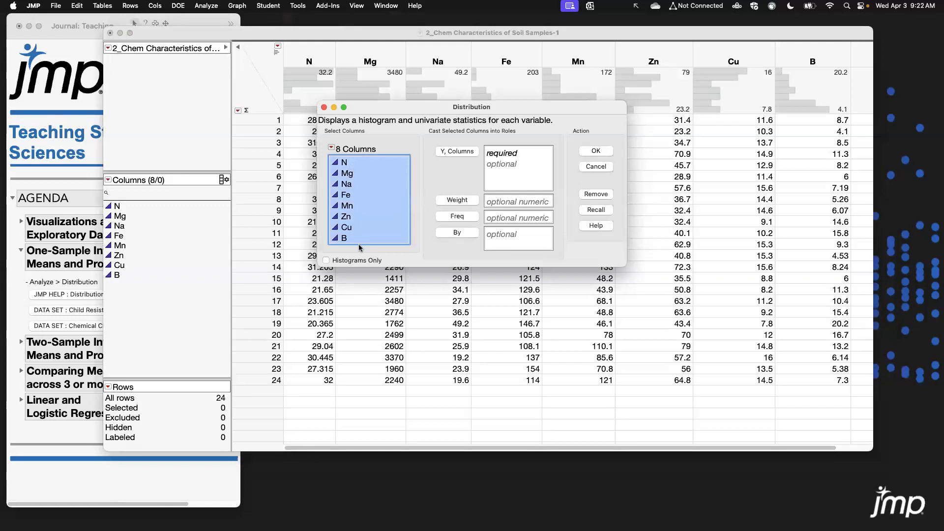
pyautogui.click(470, 152)
pyautogui.click(596, 151)
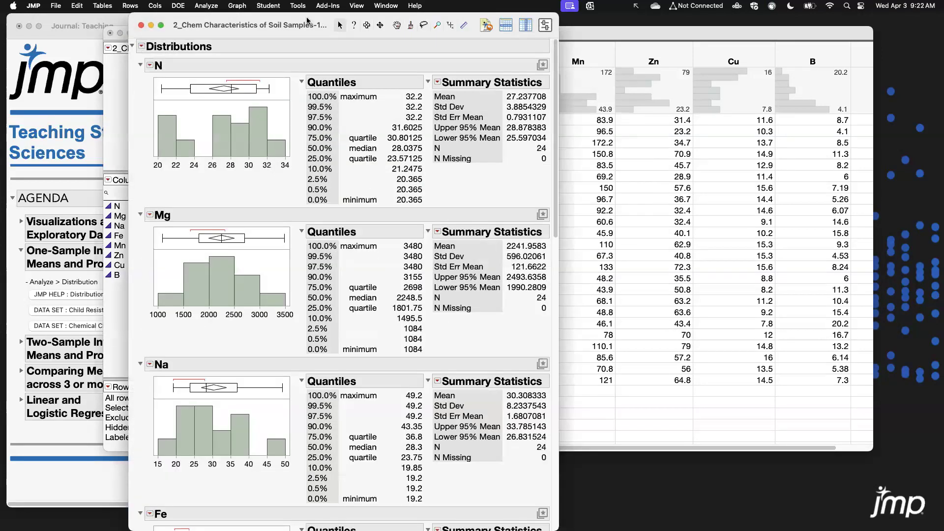
# Examine the Upper and Lower 95% Mean confidence limits in the nutrients' Summary Statistics.
pyautogui.moveTo(308, 20); pyautogui.dragTo(369, 21)
pyautogui.moveTo(618, 202); pyautogui.dragTo(617, 256)
pyautogui.scroll(-10, 616, 256)
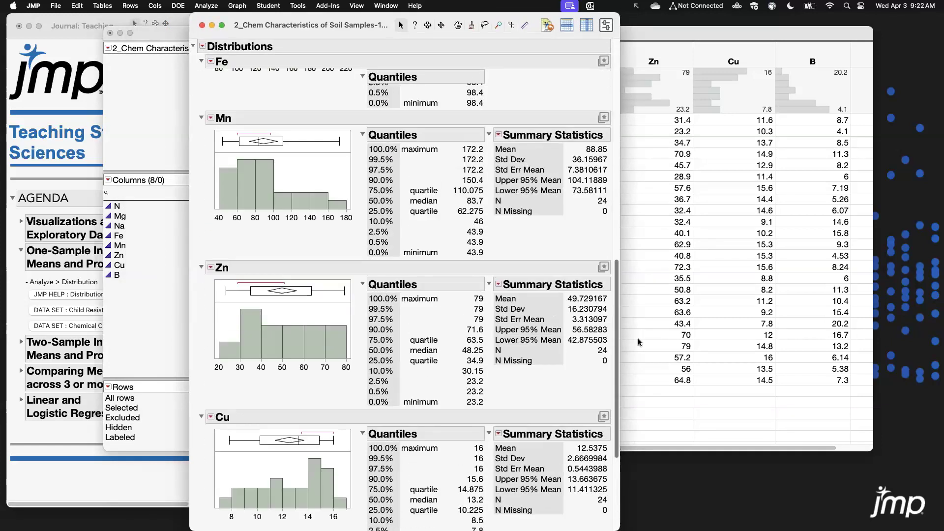
pyautogui.moveTo(639, 343); pyautogui.dragTo(632, 147)
pyautogui.moveTo(622, 251); pyautogui.dragTo(943, 238)
pyautogui.moveTo(532, 20); pyautogui.dragTo(357, 10)
pyautogui.moveTo(796, 363); pyautogui.dragTo(875, 363)
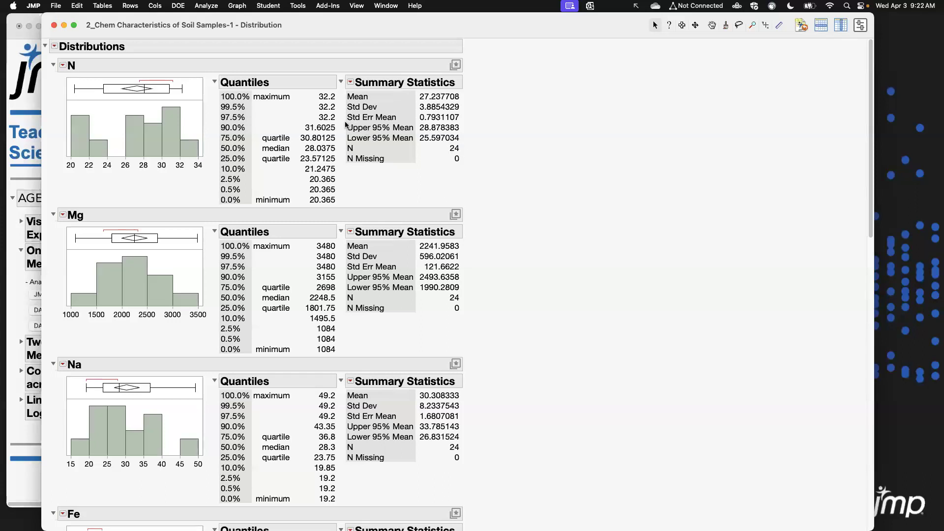
pyautogui.moveTo(344, 121); pyautogui.dragTo(484, 147)
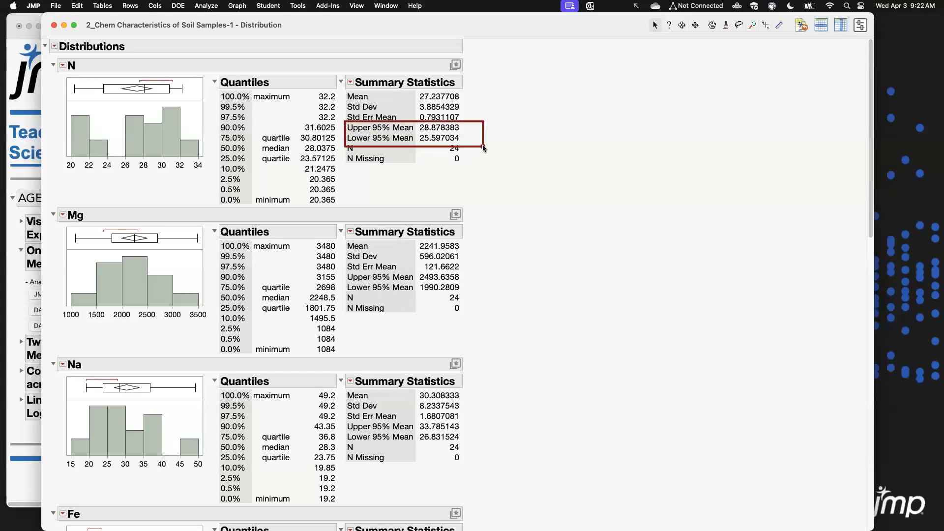
pyautogui.press('Escape')
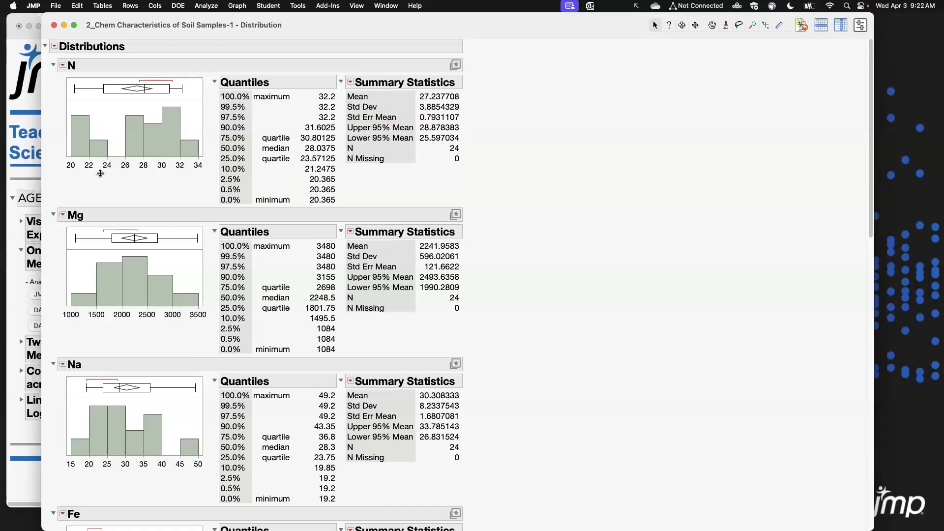
# Add a Test Mean for Mg with a hypothesized mean of 2000.
pyautogui.click(63, 216)
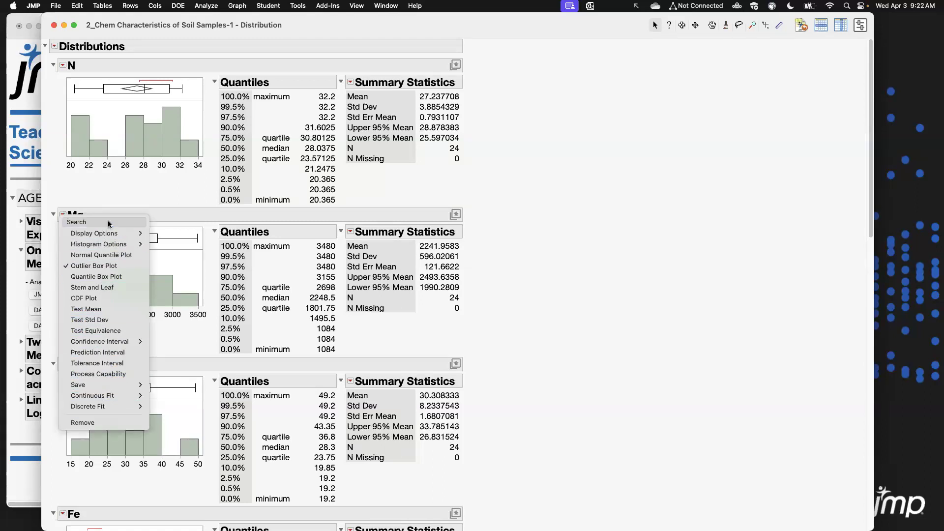
pyautogui.click(113, 309)
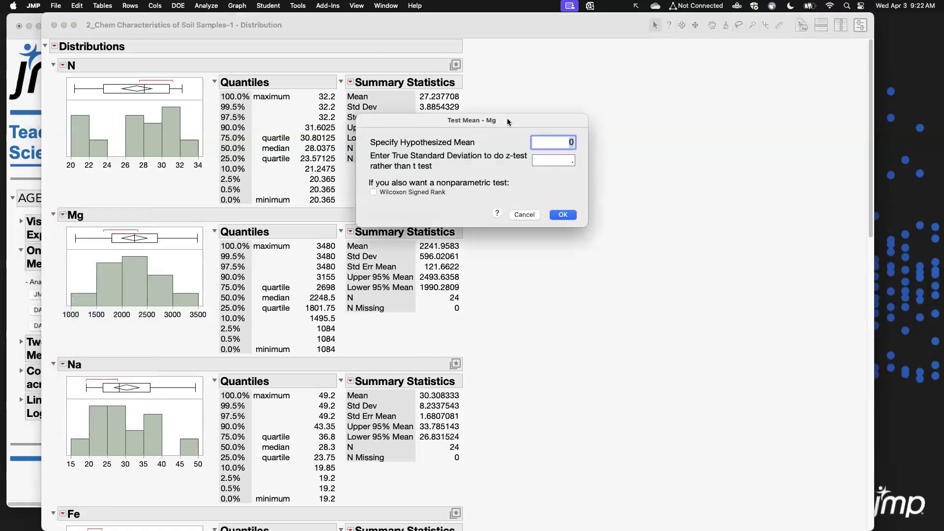
pyautogui.moveTo(506, 118); pyautogui.dragTo(666, 158)
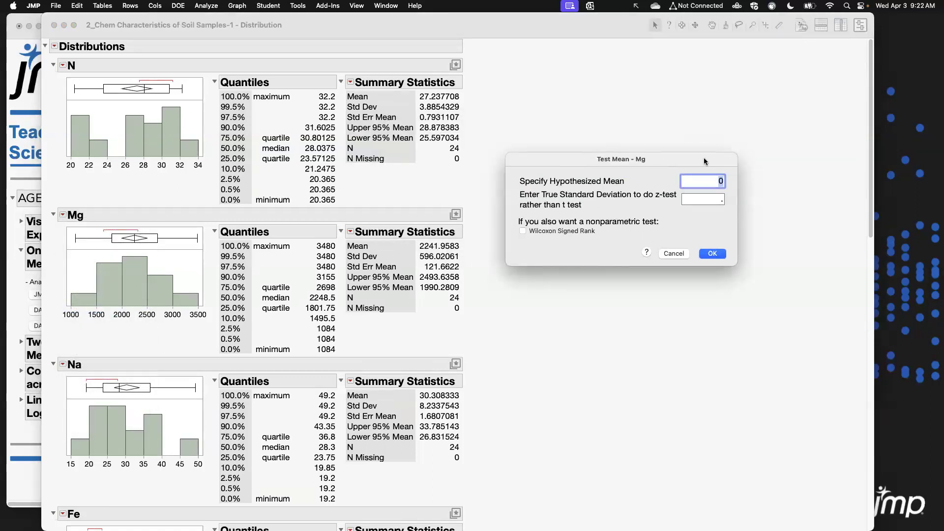
pyautogui.write('2000')
pyautogui.click(692, 226)
pyautogui.click(711, 256)
# Review the Mg Test Mean t-test results.
pyautogui.scroll(5, 378, 146)
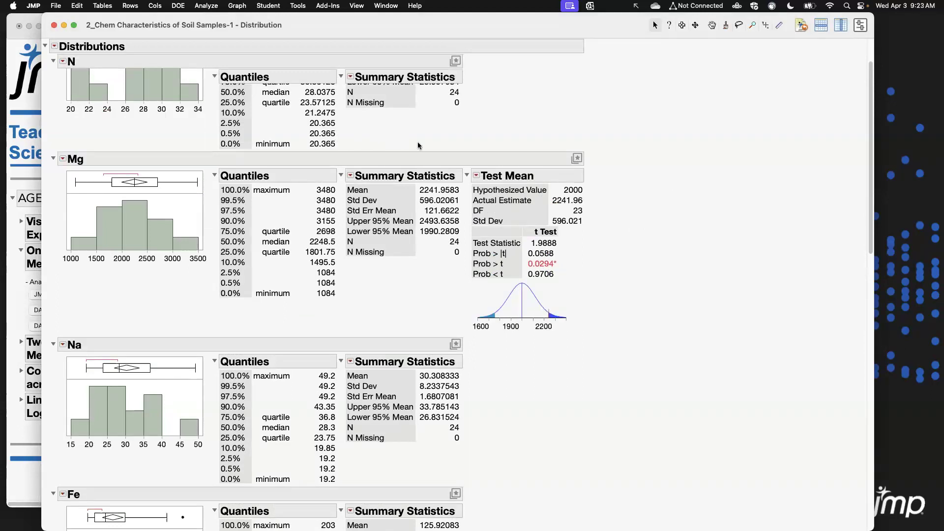
pyautogui.moveTo(453, 141); pyautogui.dragTo(601, 351)
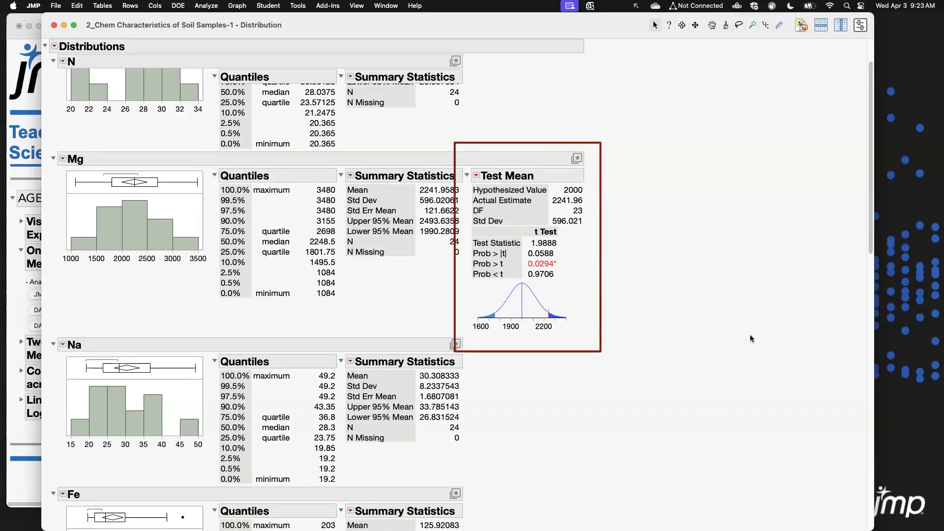
pyautogui.press('Escape')
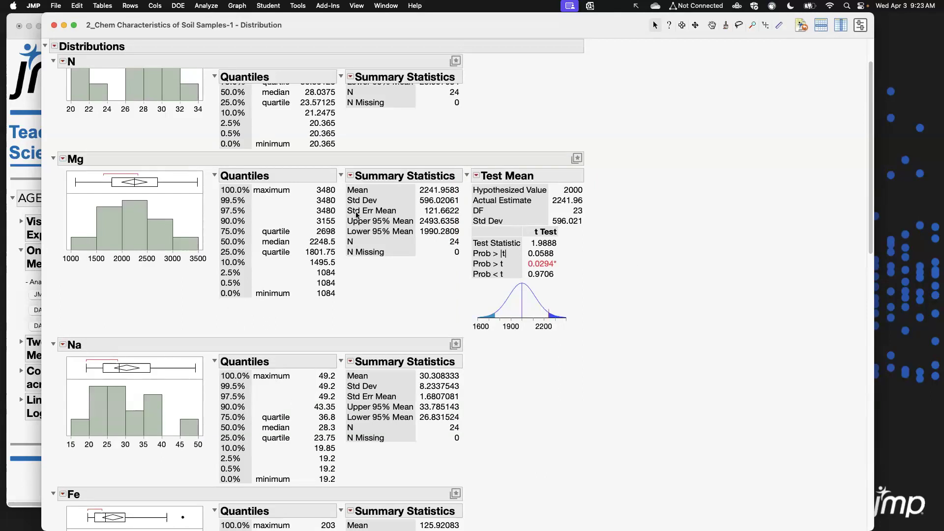
# Open the P-value animation for the Mg mean test, drag the hypothesized mean to explore p-values, and close it.
pyautogui.click(476, 178)
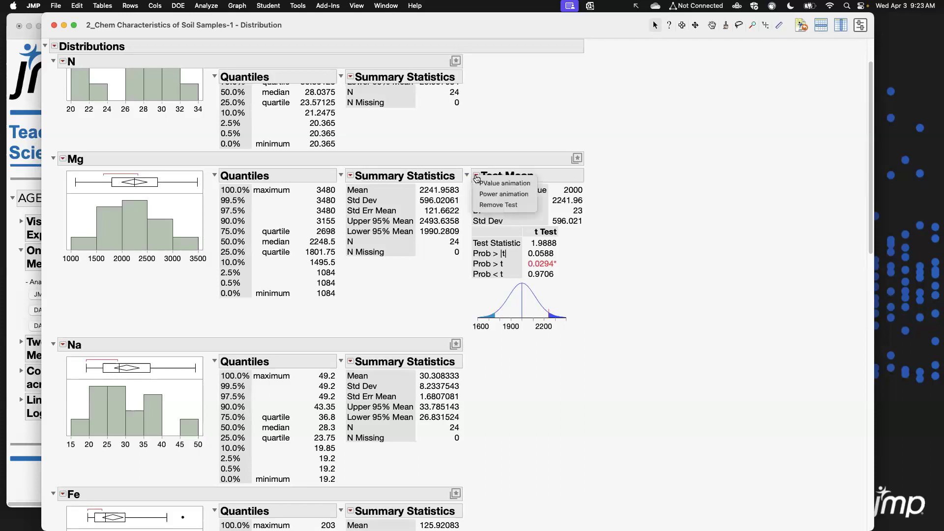
pyautogui.click(517, 189)
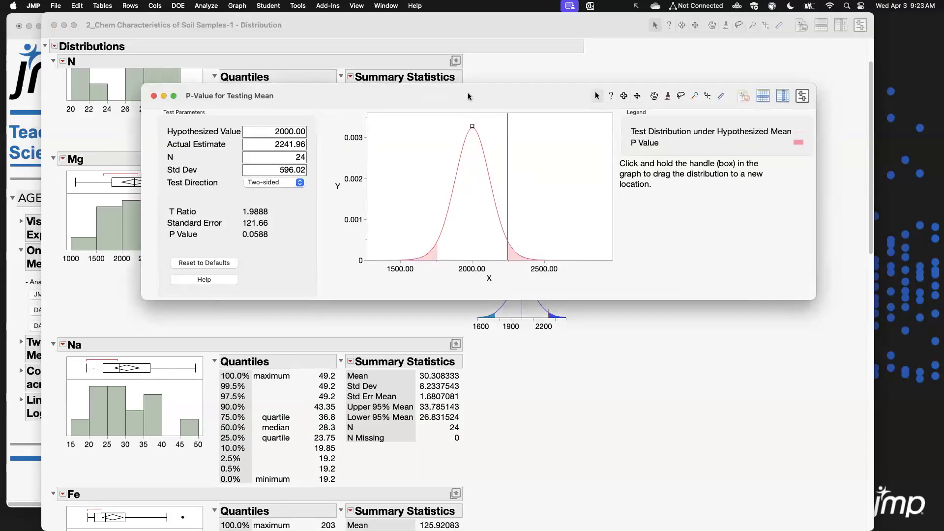
pyautogui.moveTo(470, 93); pyautogui.dragTo(461, 123)
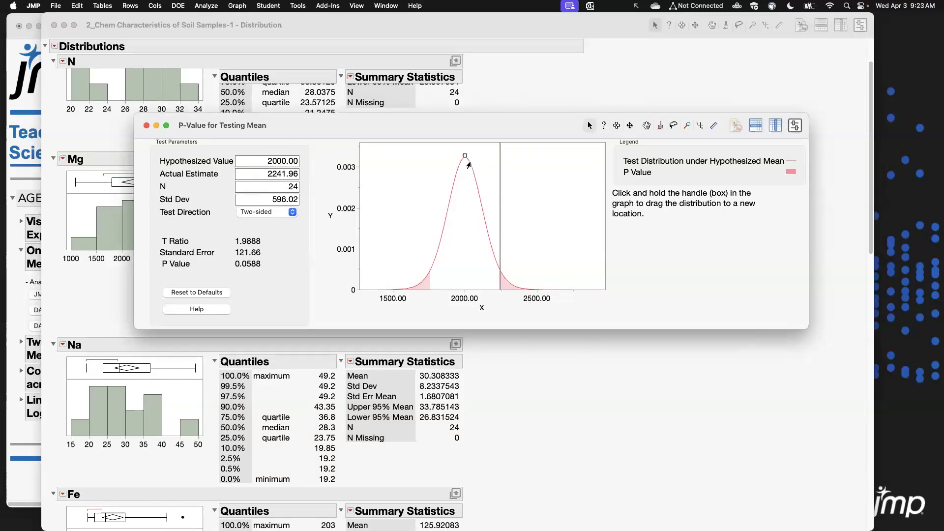
pyautogui.moveTo(463, 157)
pyautogui.mouseDown()
pyautogui.moveTo(450, 159)
pyautogui.moveTo(480, 157)
pyautogui.moveTo(464, 157)
pyautogui.mouseUp()
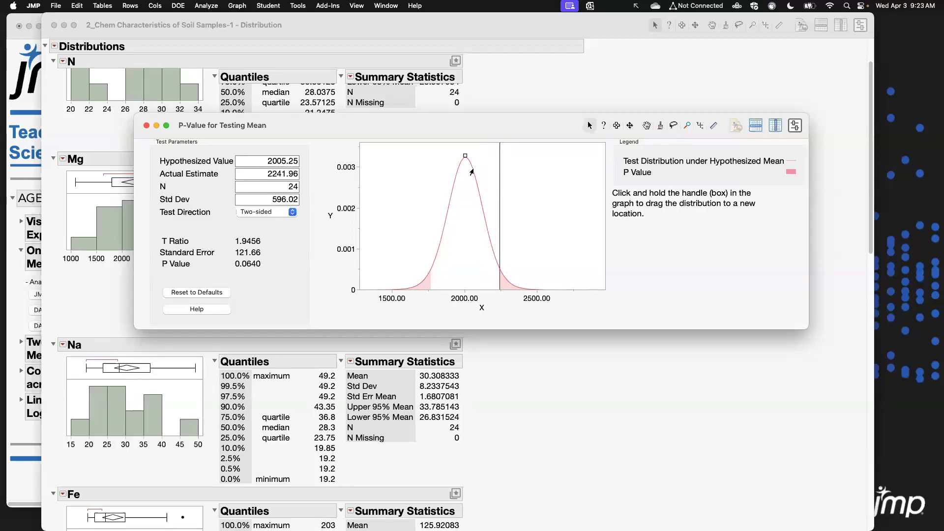
pyautogui.moveTo(466, 155)
pyautogui.mouseDown()
pyautogui.moveTo(443, 152)
pyautogui.moveTo(450, 156)
pyautogui.mouseUp()
pyautogui.click(272, 199)
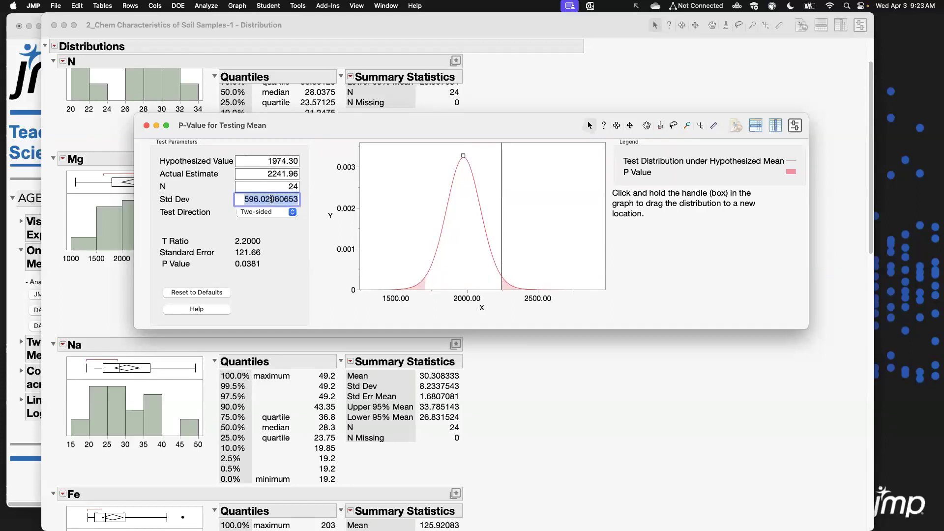
pyautogui.click(269, 187)
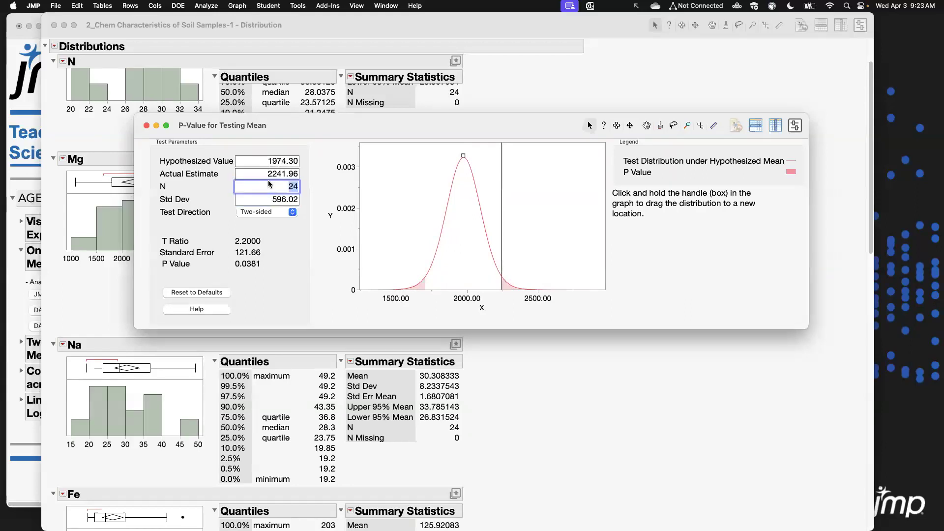
pyautogui.click(462, 156)
pyautogui.moveTo(461, 157)
pyautogui.mouseDown()
pyautogui.moveTo(435, 156)
pyautogui.moveTo(468, 155)
pyautogui.mouseUp()
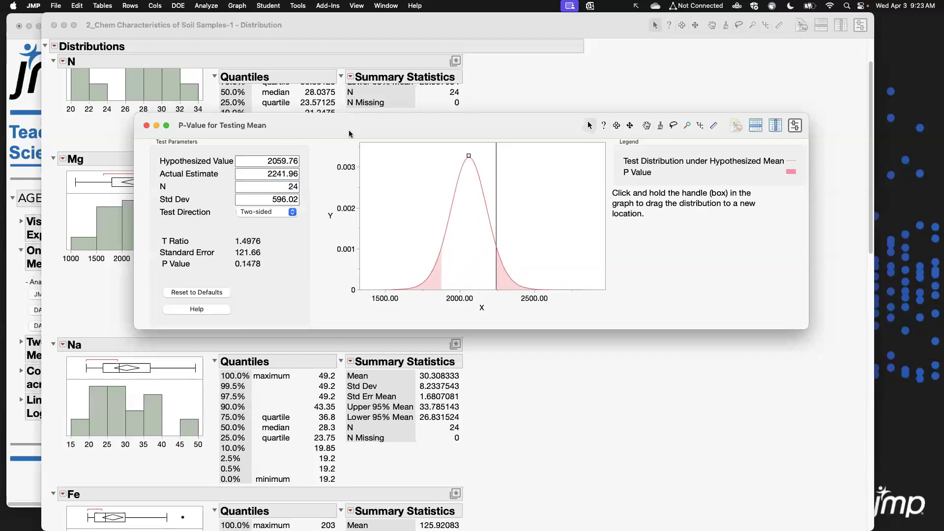
pyautogui.click(146, 126)
# Open the Power animation for the Mg mean test, drag the true and hypothesized means and step through its fields, then close it.
pyautogui.click(480, 178)
pyautogui.click(506, 194)
pyautogui.moveTo(524, 142); pyautogui.dragTo(556, 143)
pyautogui.moveTo(485, 142); pyautogui.dragTo(527, 142)
pyautogui.click(304, 160)
pyautogui.press('Tab')
pyautogui.press('Tab')
pyautogui.press('Tab')
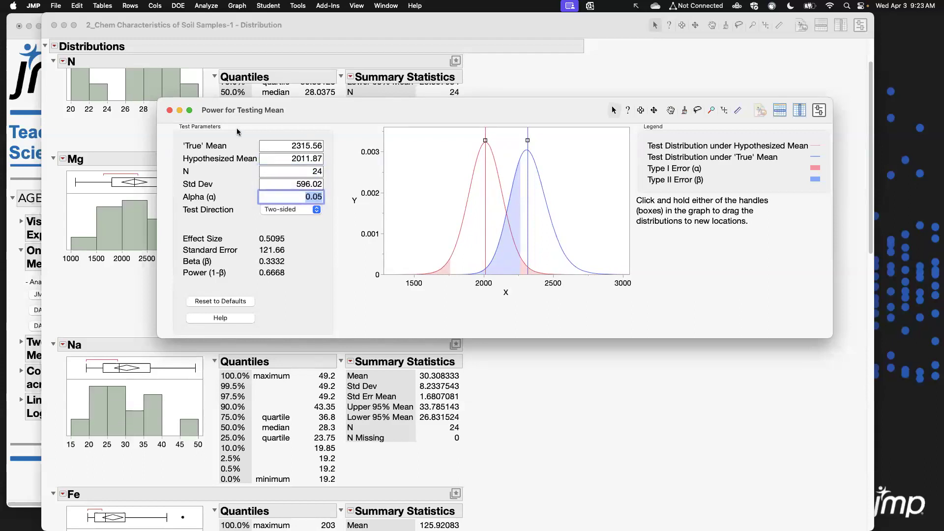
pyautogui.click(169, 110)
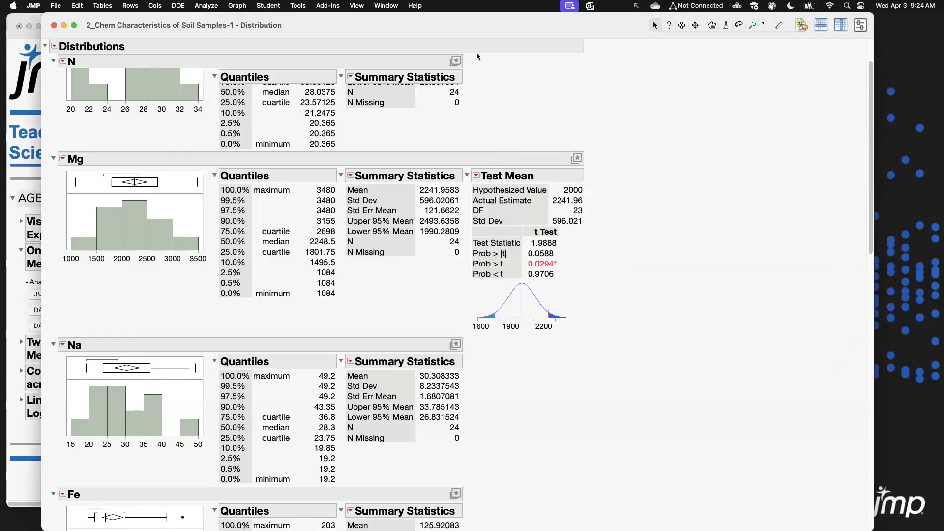
# Fit a Normal continuous distribution to the Mg data.
pyautogui.moveTo(453, 27); pyautogui.dragTo(450, 26)
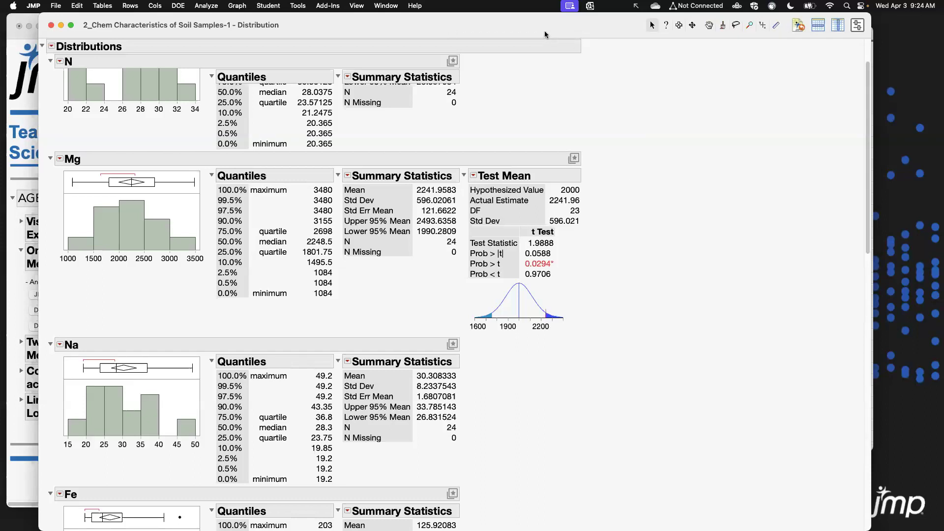
pyautogui.moveTo(545, 35); pyautogui.dragTo(521, 35)
pyautogui.moveTo(845, 525); pyautogui.dragTo(926, 520)
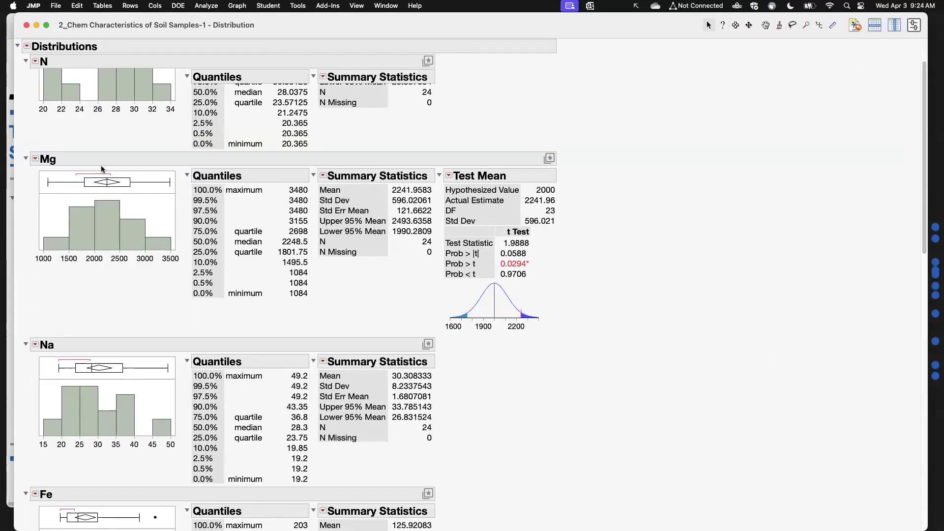
pyautogui.click(35, 160)
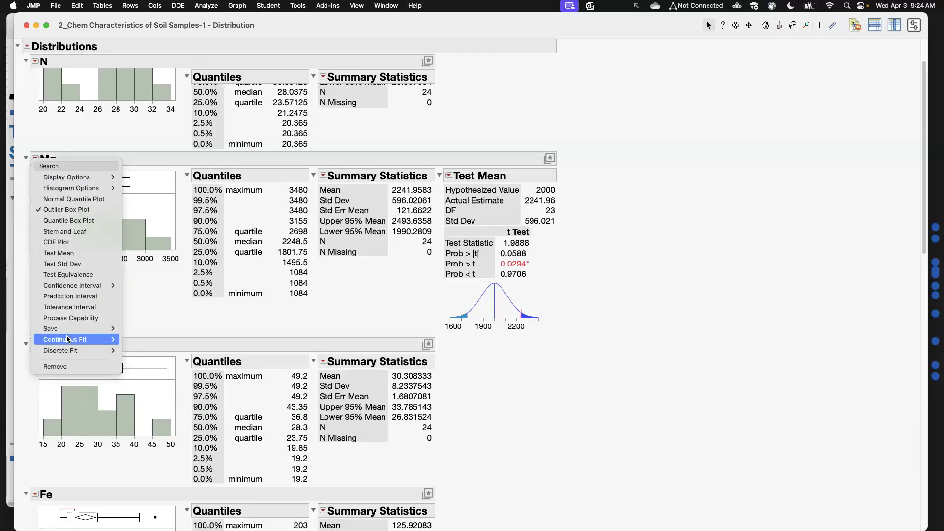
pyautogui.moveTo(157, 342)
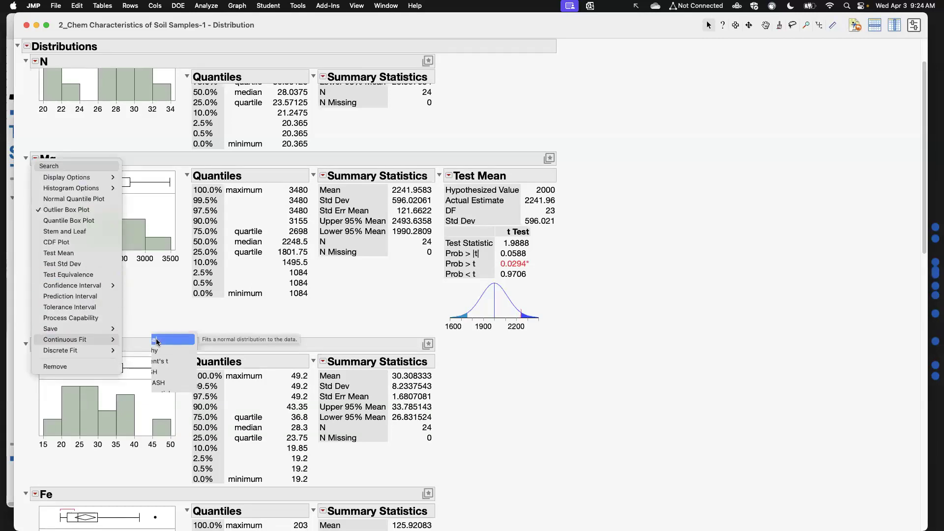
pyautogui.click(157, 340)
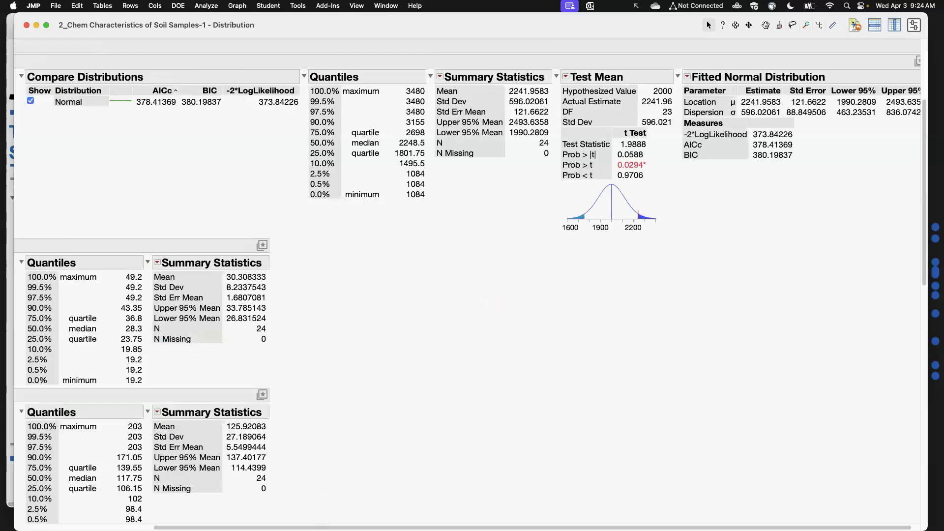
# Collapse all distribution reports except Mg.
pyautogui.hscroll(-5, 213, 284)
pyautogui.scroll(3, 214, 284)
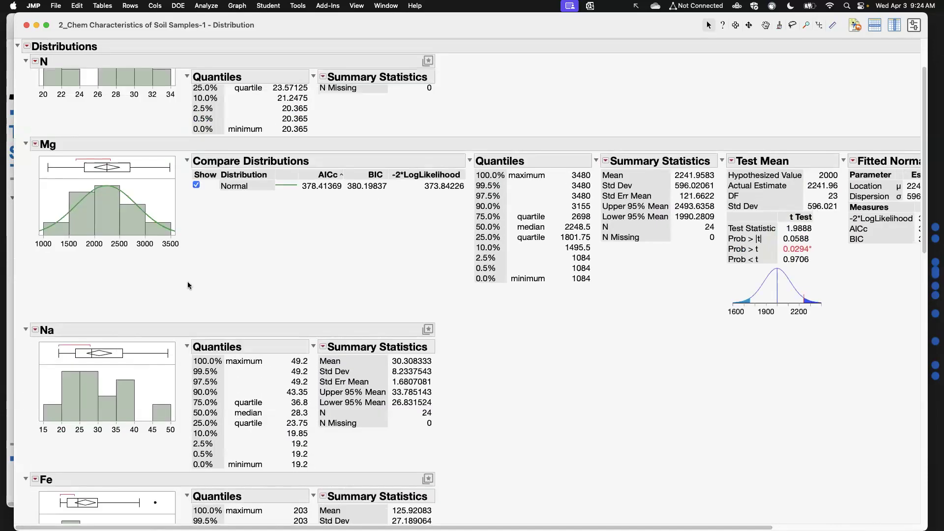
pyautogui.keyDown('alt'); pyautogui.click(25, 330); pyautogui.keyUp('alt')
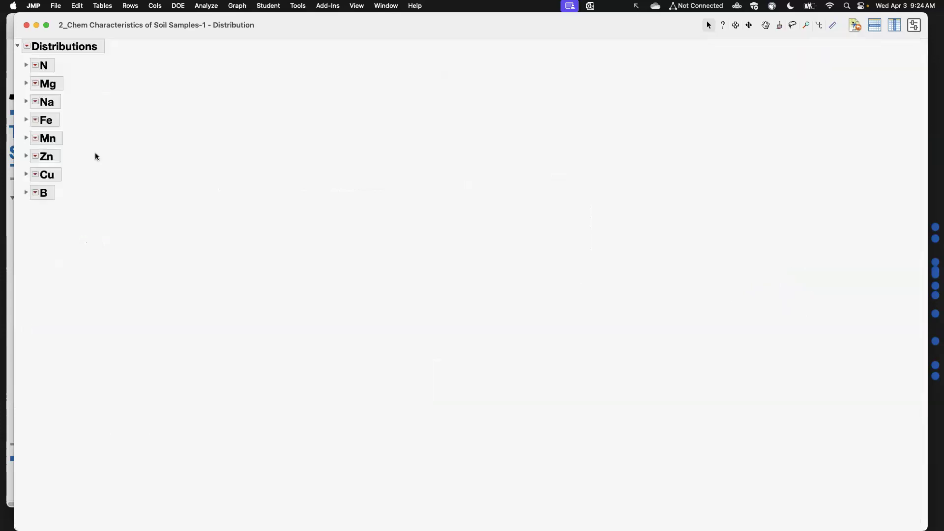
pyautogui.click(26, 84)
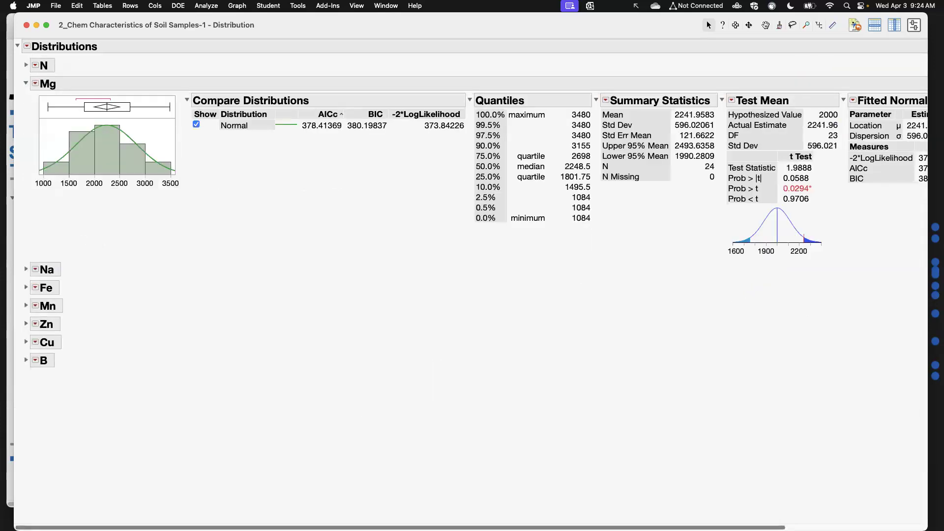
pyautogui.click(27, 270)
pyautogui.click(26, 271)
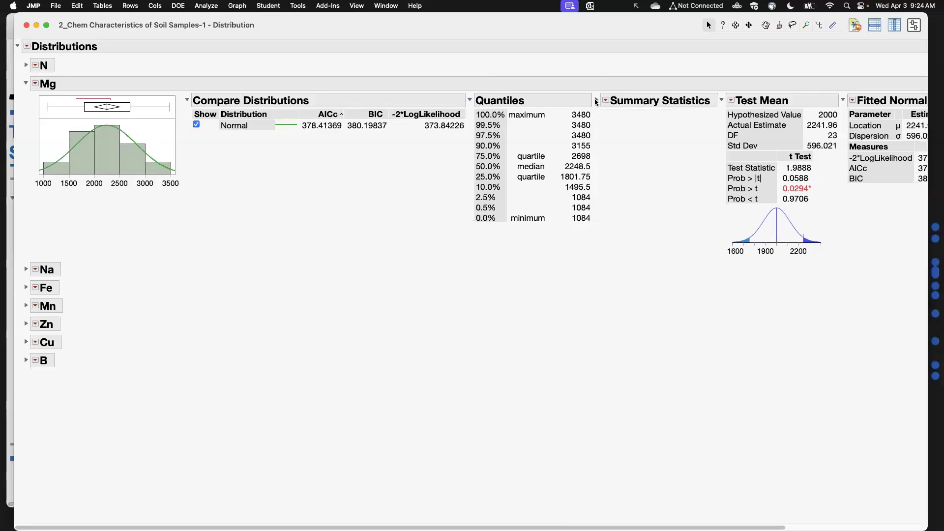
pyautogui.click(27, 269)
pyautogui.click(27, 269)
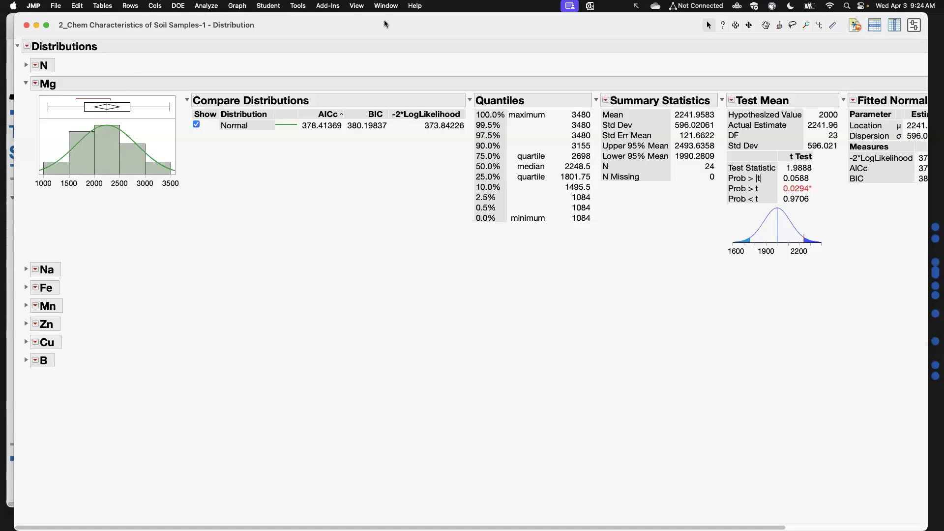
pyautogui.moveTo(385, 20); pyautogui.dragTo(379, 18)
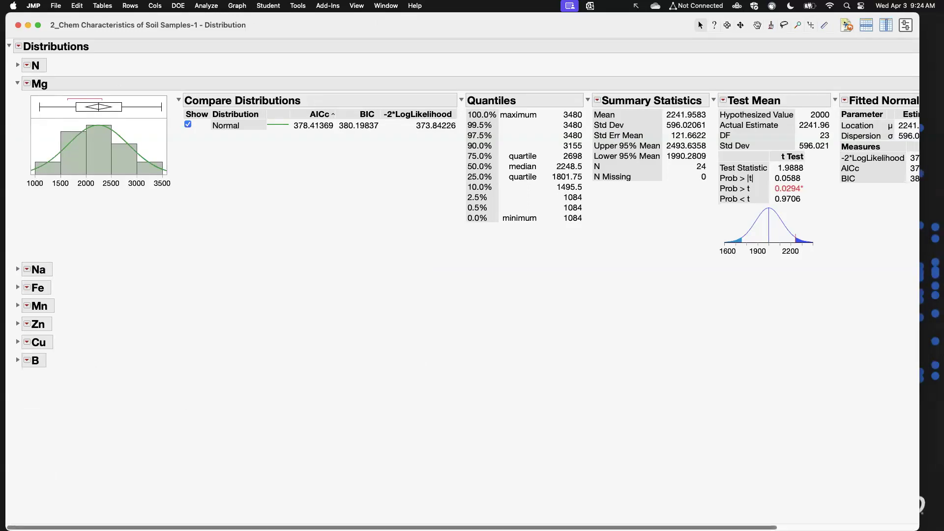
# Add a Goodness of Fit test to the Mg Fitted Normal Distribution.
pyautogui.hscroll(5, 714, 520)
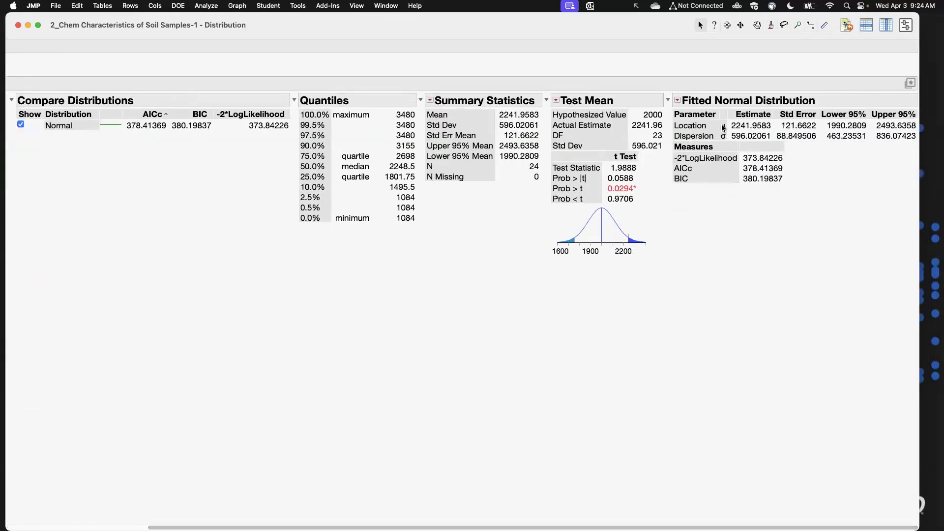
pyautogui.hscroll(-5, 57, 500)
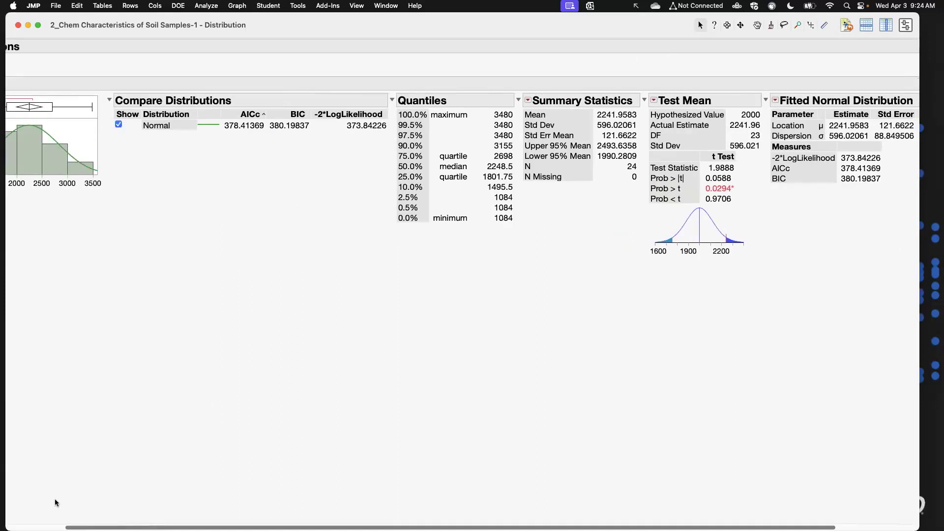
pyautogui.hscroll(5, 857, 51)
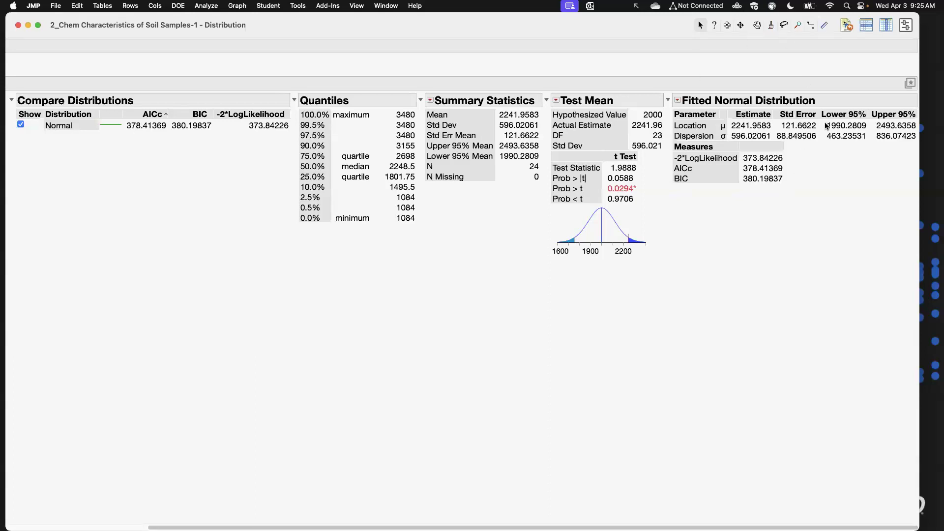
pyautogui.click(678, 100)
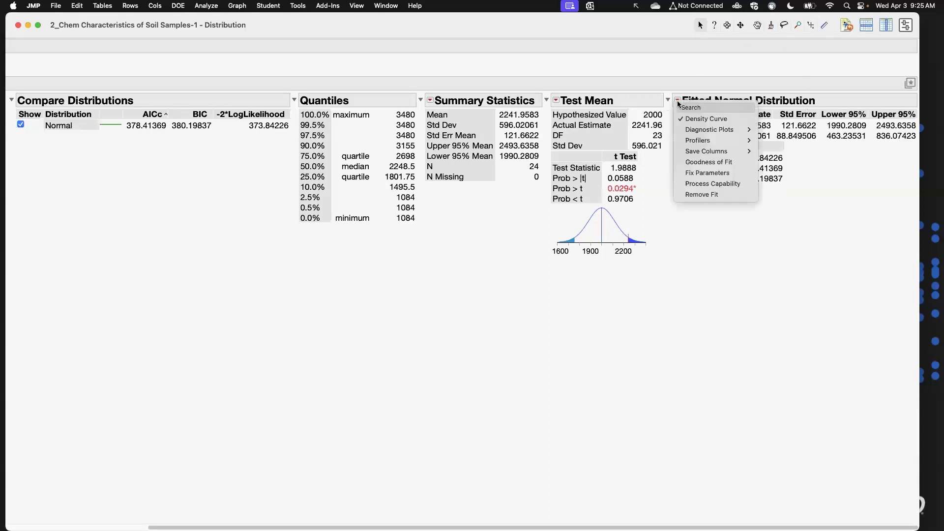
pyautogui.click(713, 162)
pyautogui.hscroll(3, 860, 270)
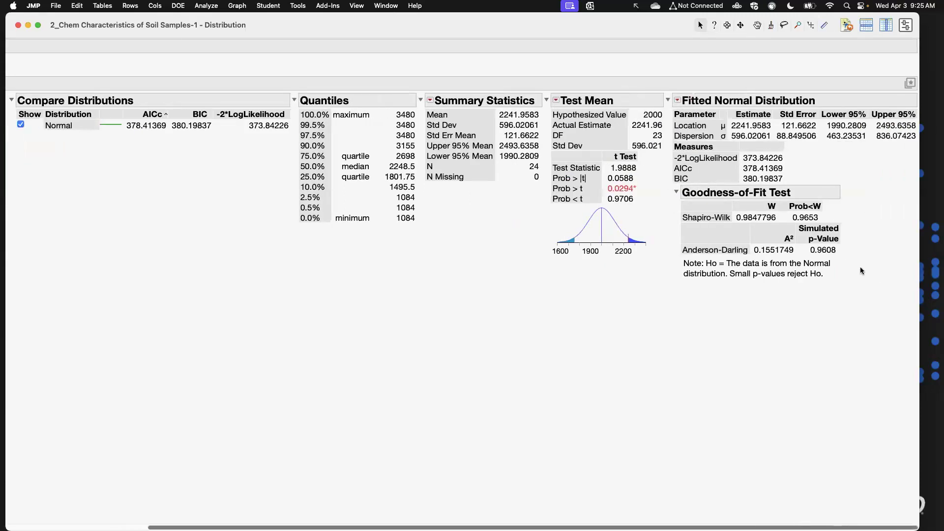
# Add a Distribution Profiler to the Mg Fitted Normal Distribution.
pyautogui.click(678, 102)
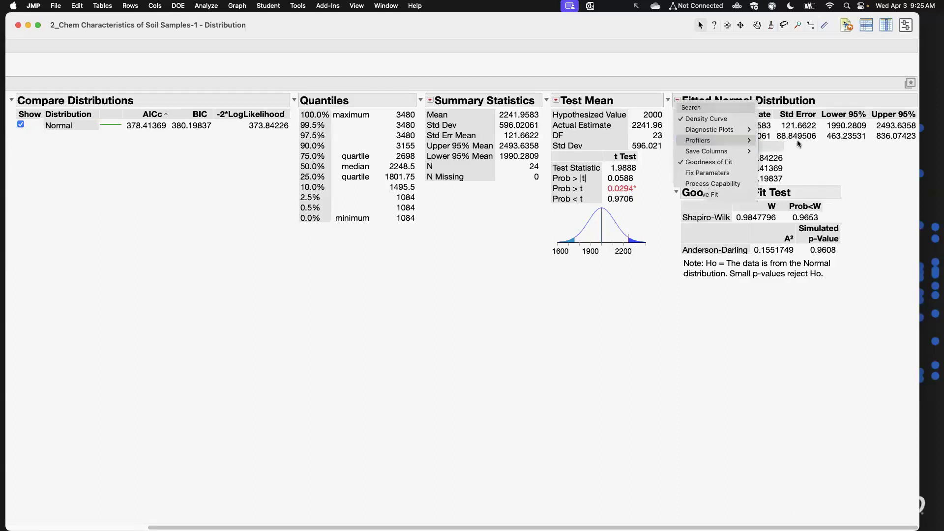
pyautogui.moveTo(728, 140)
pyautogui.click(776, 141)
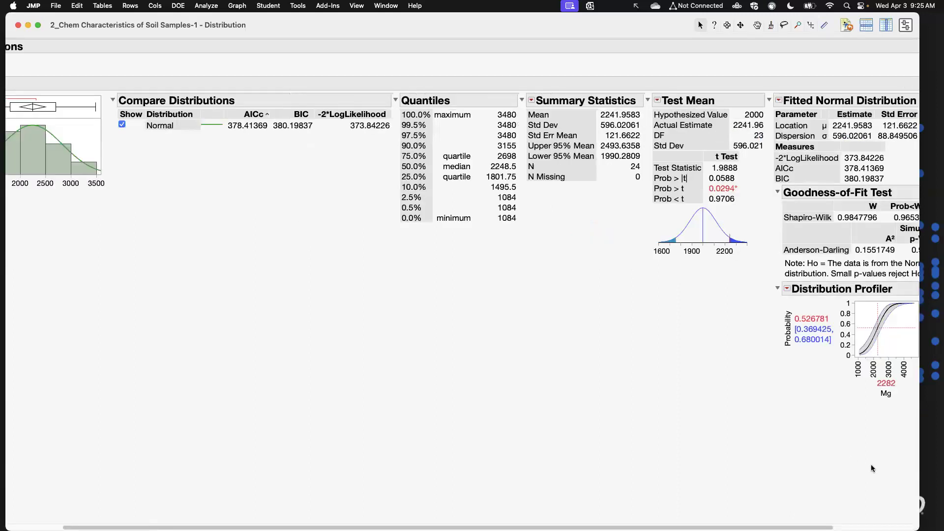
pyautogui.moveTo(839, 529)
pyautogui.moveTo(841, 509); pyautogui.dragTo(629, 373)
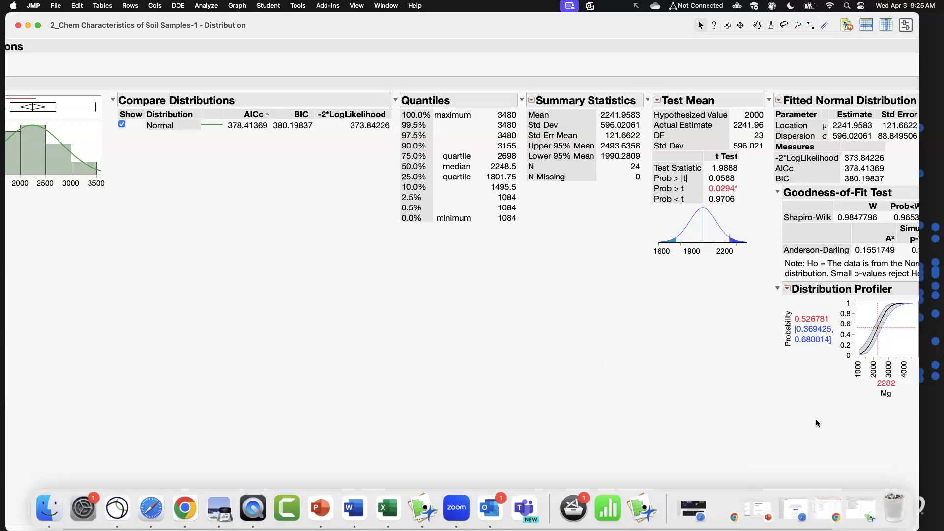
pyautogui.moveTo(660, 20); pyautogui.dragTo(639, 14)
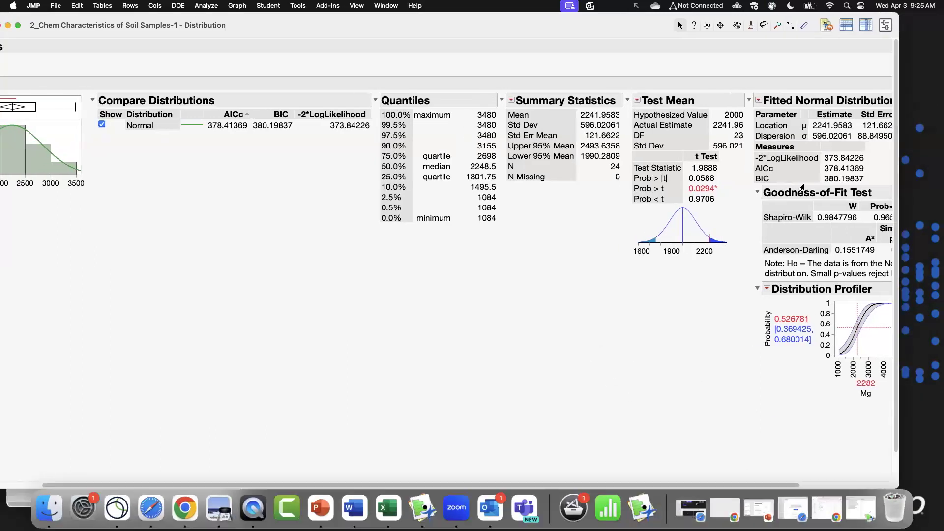
pyautogui.moveTo(795, 485); pyautogui.dragTo(904, 437)
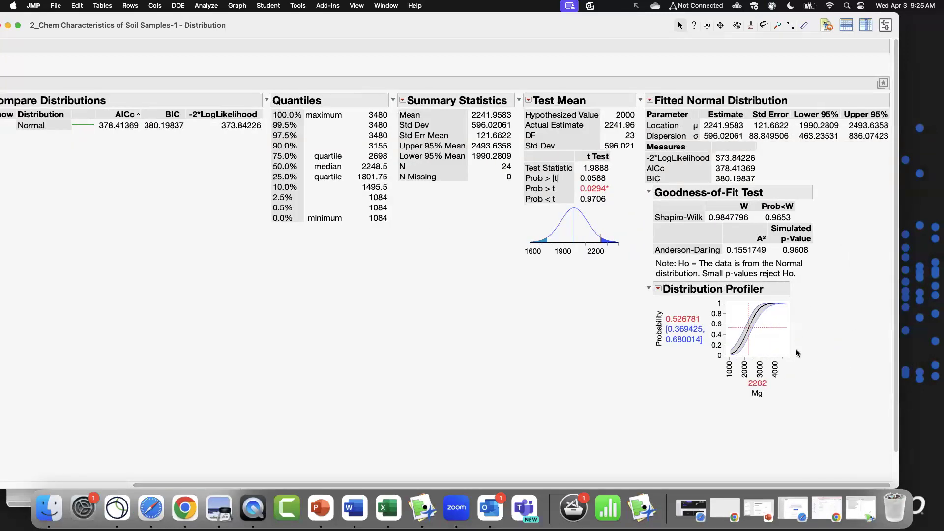
# Enlarge the Distribution Profiler and set the Mg value to about 2359.
pyautogui.moveTo(790, 357); pyautogui.dragTo(848, 401)
pyautogui.moveTo(768, 383)
pyautogui.mouseDown()
pyautogui.moveTo(749, 384)
pyautogui.moveTo(804, 381)
pyautogui.moveTo(771, 391)
pyautogui.mouseUp()
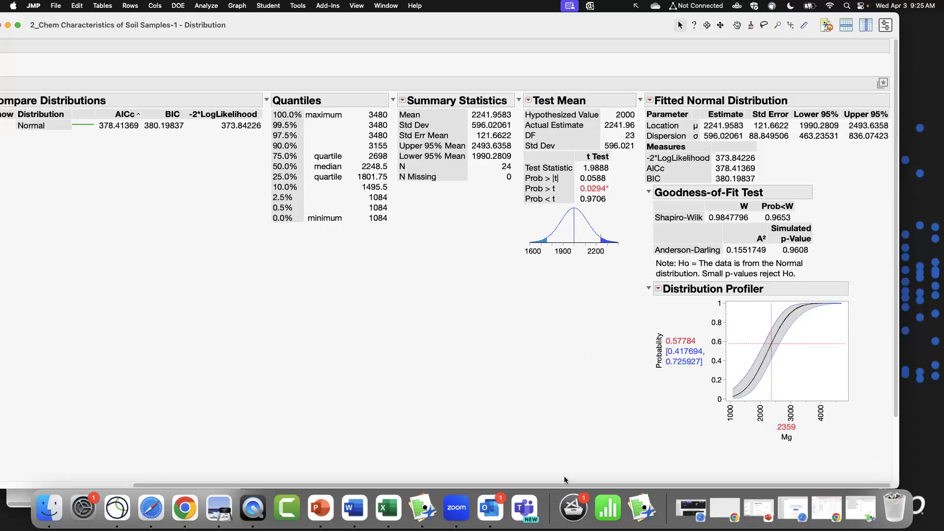
pyautogui.hscroll(-5, 350, 463)
pyautogui.hscroll(5, 312, 459)
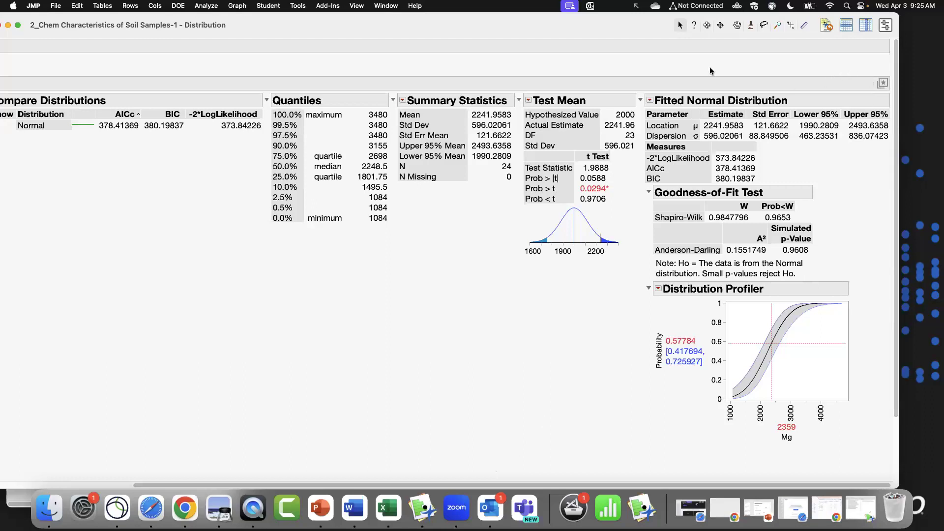
# Browse the platform presets menu and open the Save Preset As dialog without saving a preset.
pyautogui.click(882, 83)
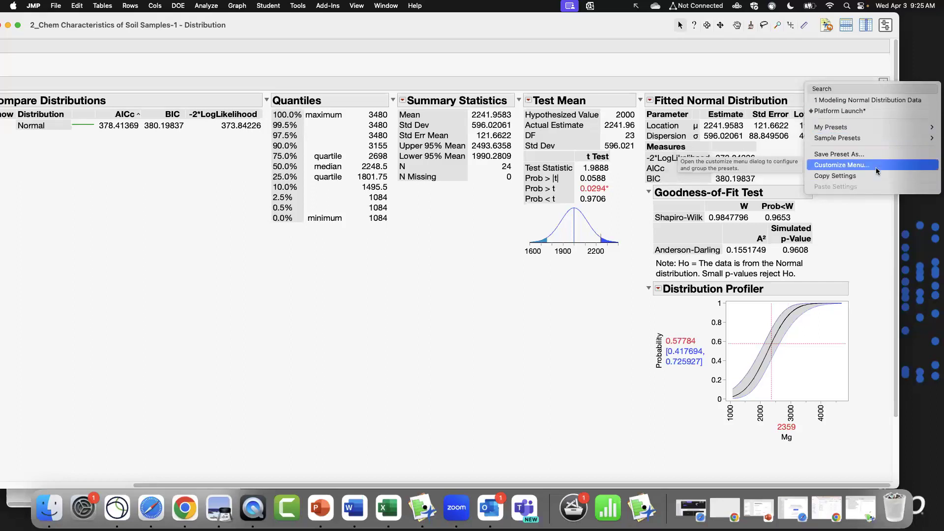
pyautogui.click(365, 292)
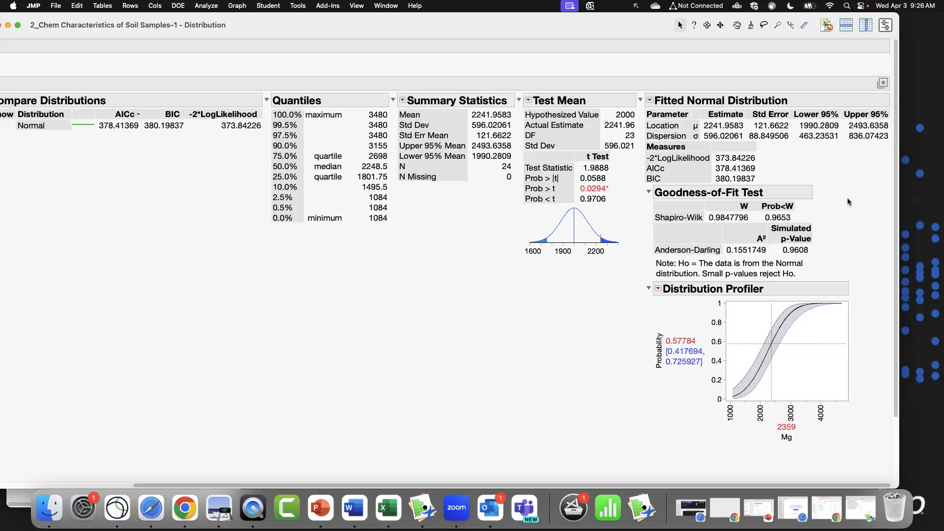
pyautogui.click(881, 88)
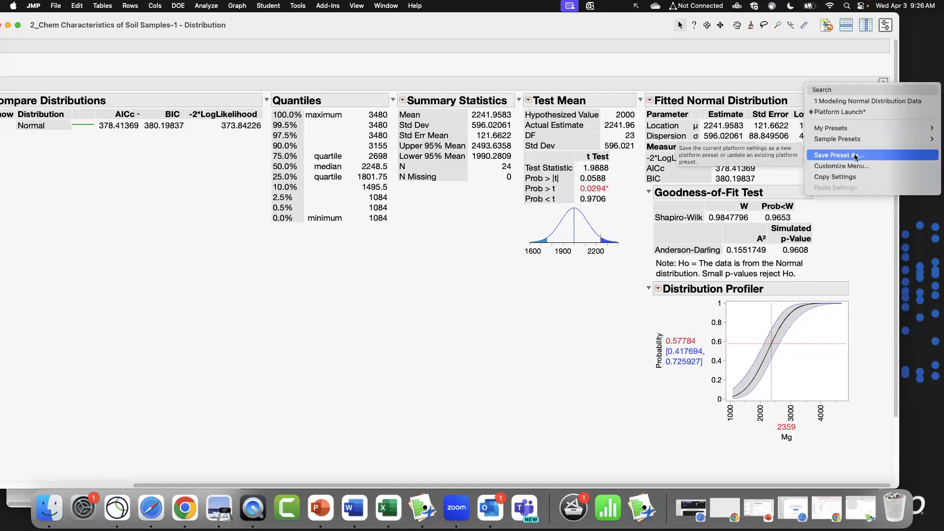
pyautogui.click(856, 155)
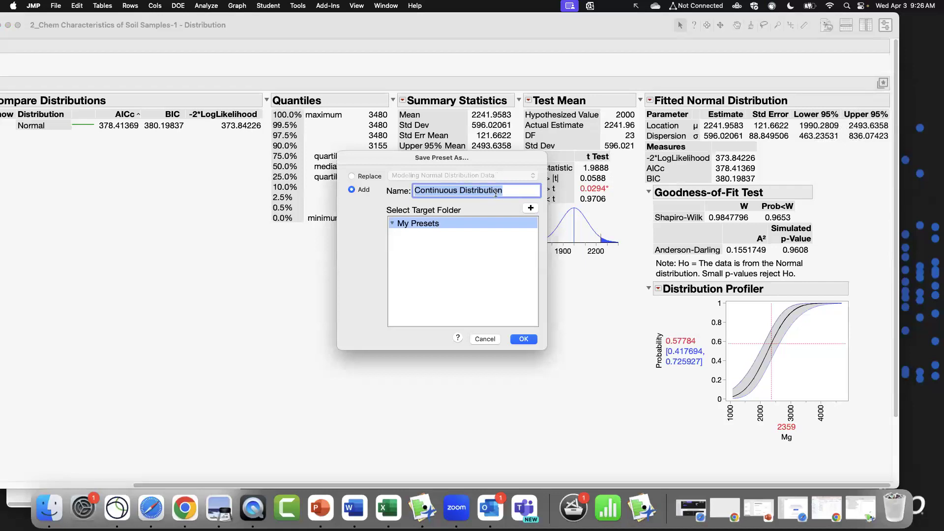
pyautogui.click(485, 339)
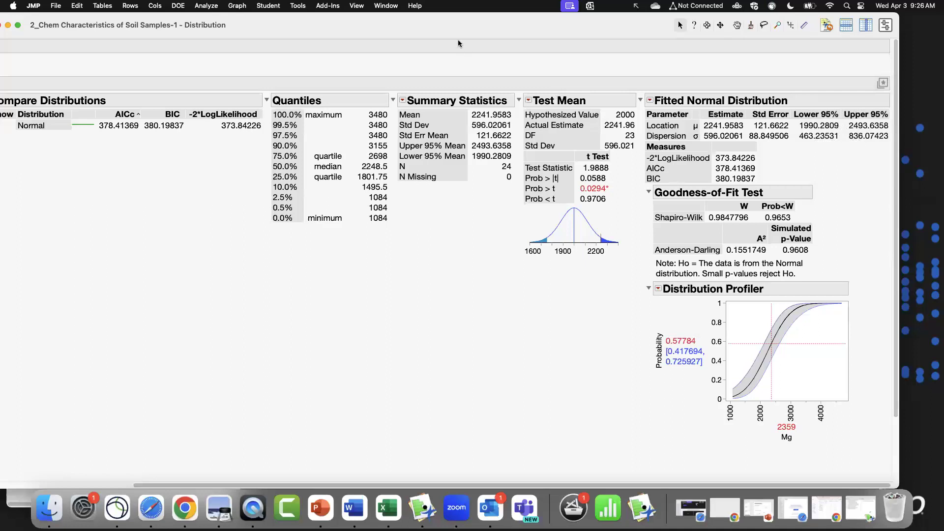
pyautogui.moveTo(514, 29); pyautogui.dragTo(525, 29)
pyautogui.click(888, 84)
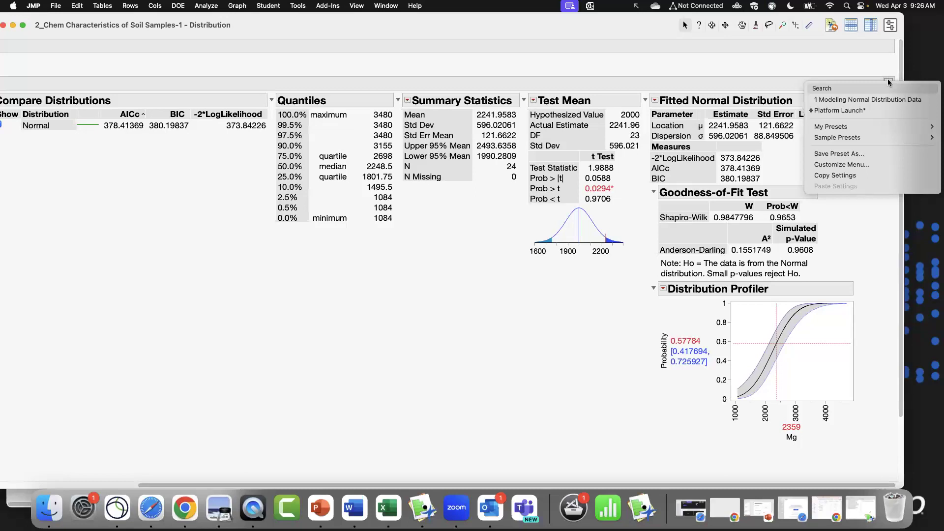
pyautogui.click(773, 64)
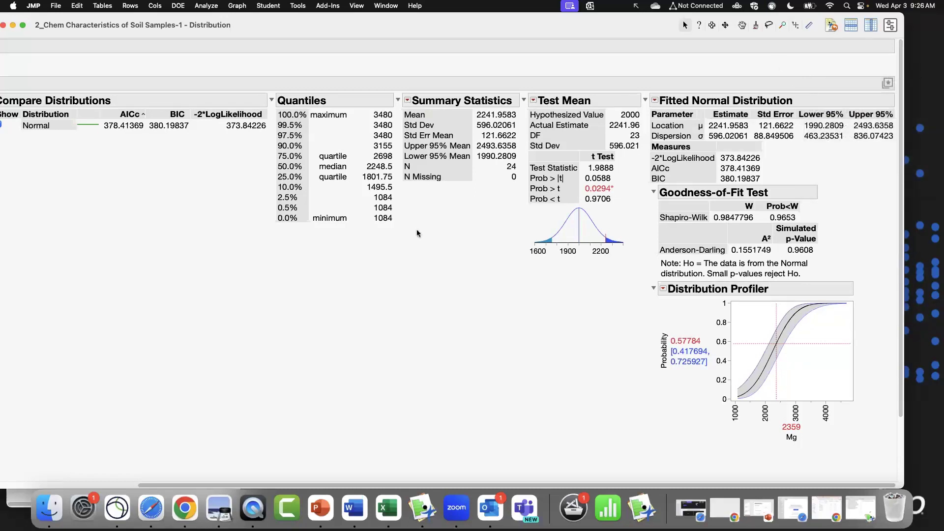
pyautogui.moveTo(199, 486); pyautogui.dragTo(62, 484)
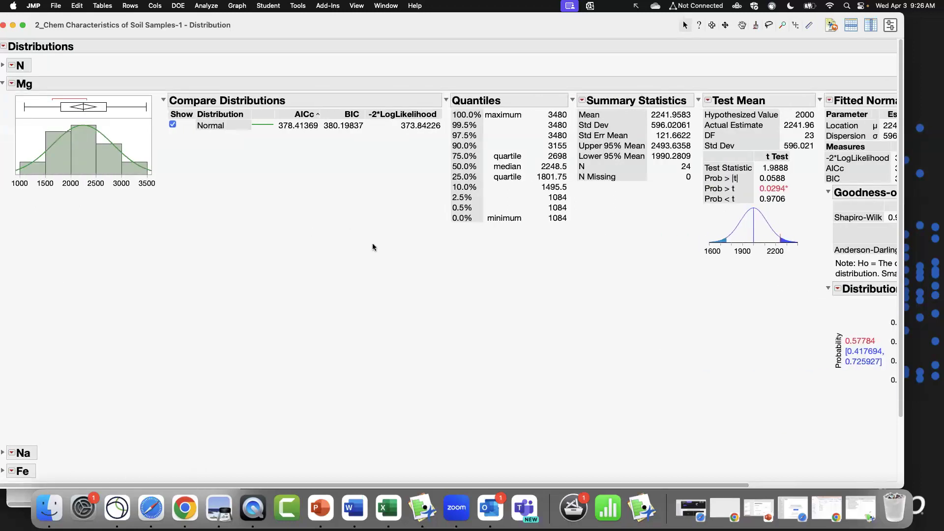
pyautogui.click(11, 83)
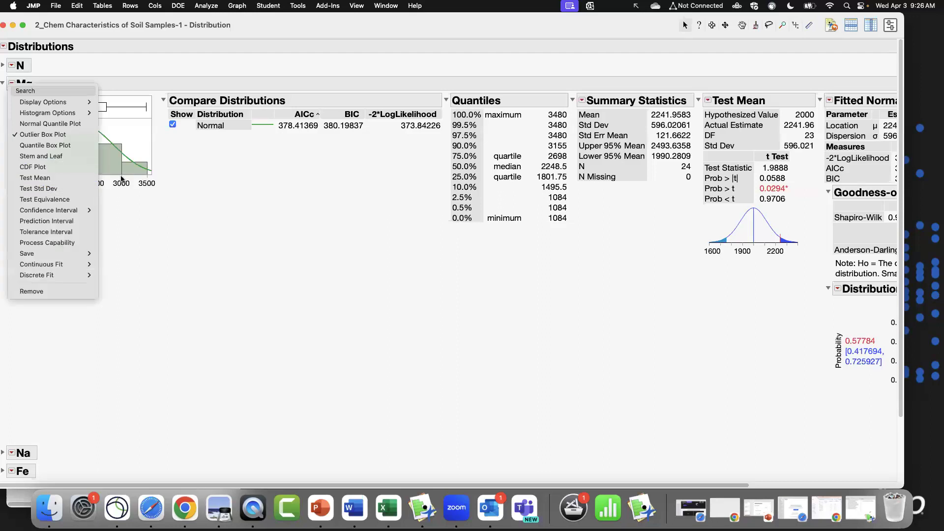
pyautogui.click(244, 247)
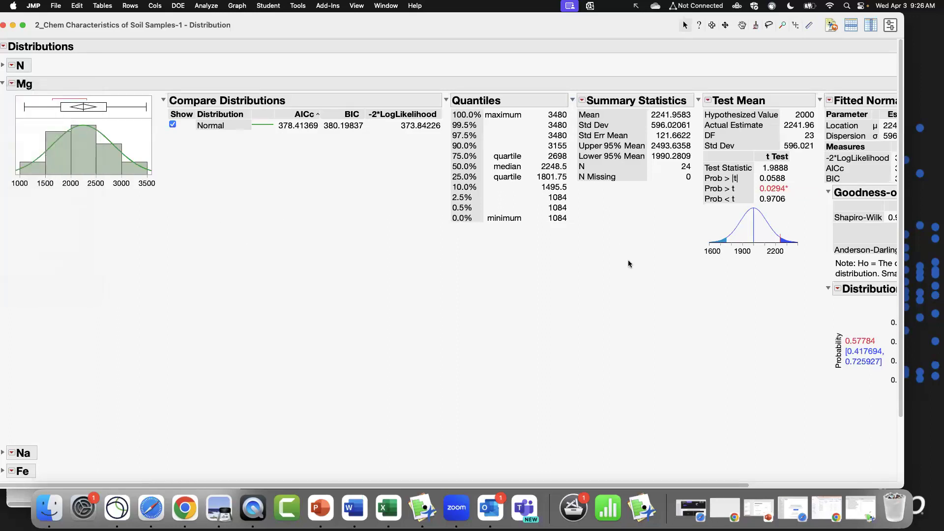
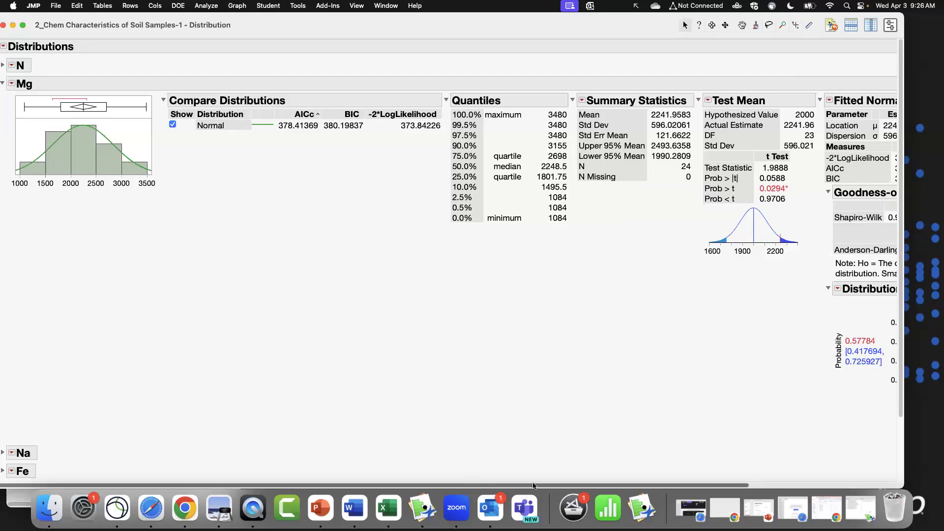
pyautogui.moveTo(532, 484); pyautogui.dragTo(668, 484)
pyautogui.click(887, 84)
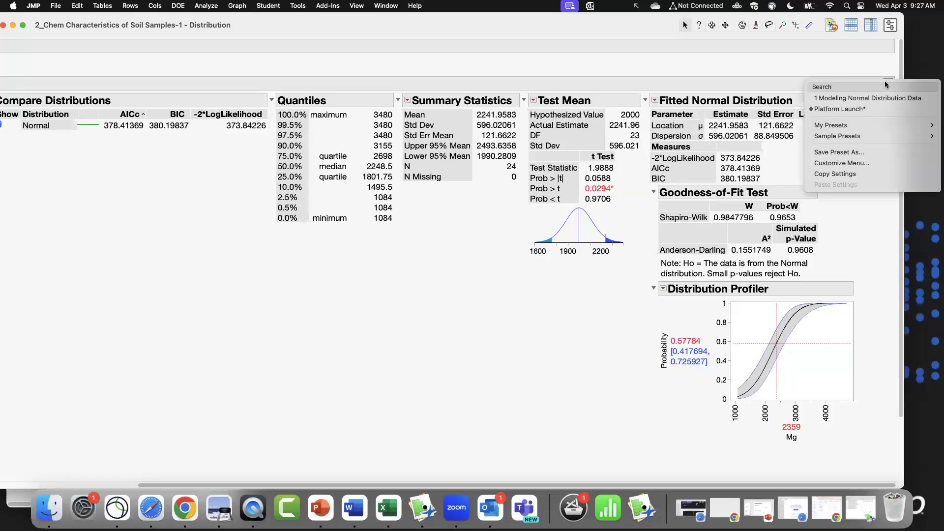
pyautogui.click(495, 345)
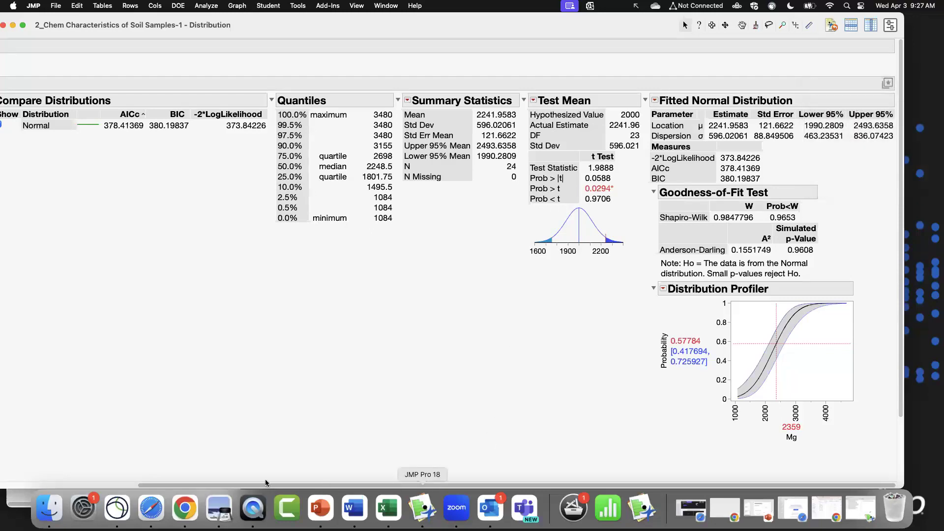
pyautogui.moveTo(303, 486); pyautogui.dragTo(166, 485)
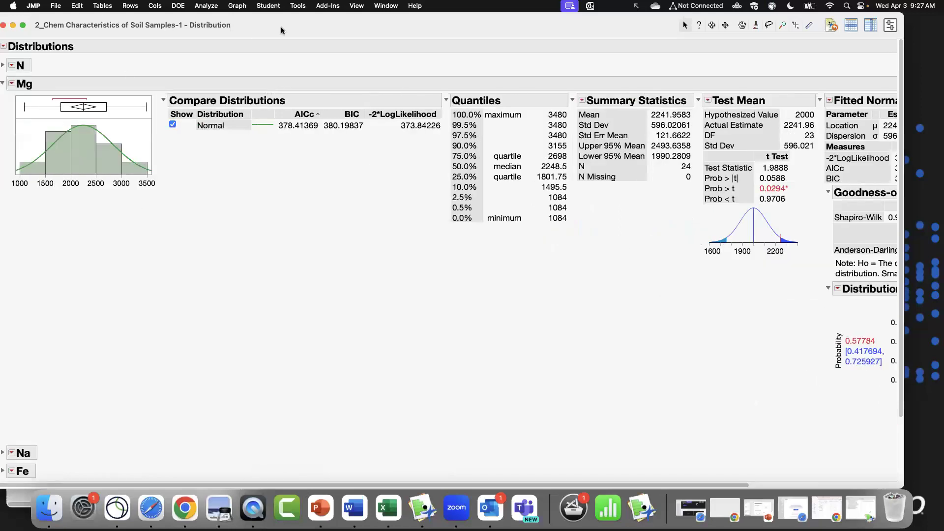
# Close the Mg distribution report and the soil samples data table without saving changes.
pyautogui.moveTo(283, 28); pyautogui.dragTo(323, 30)
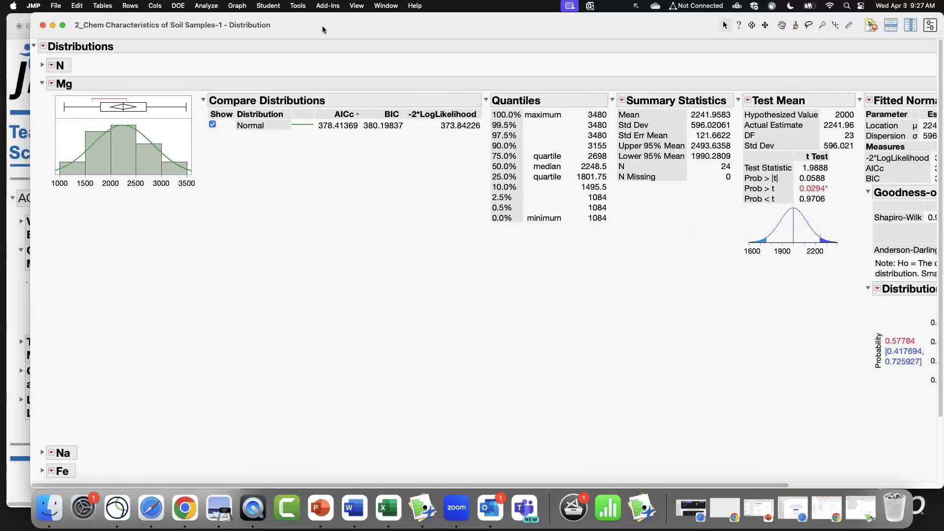
pyautogui.click(43, 28)
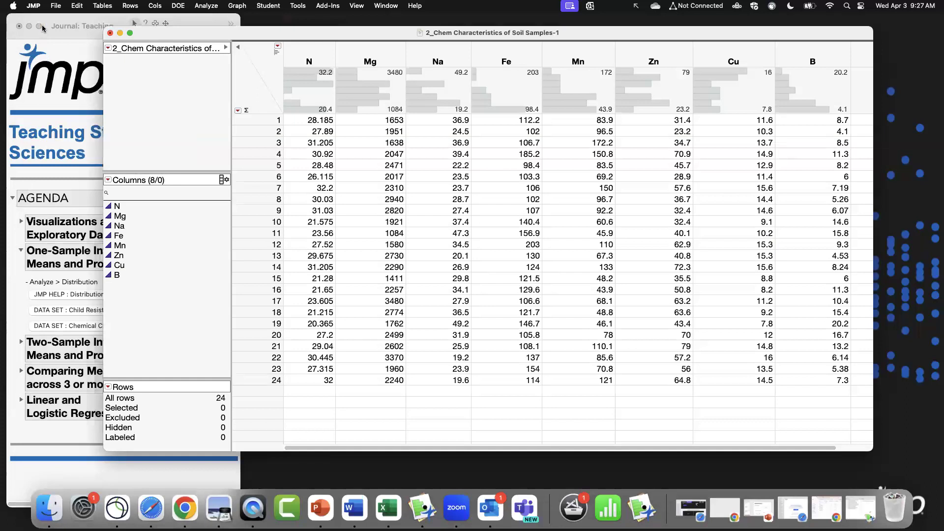
pyautogui.click(109, 33)
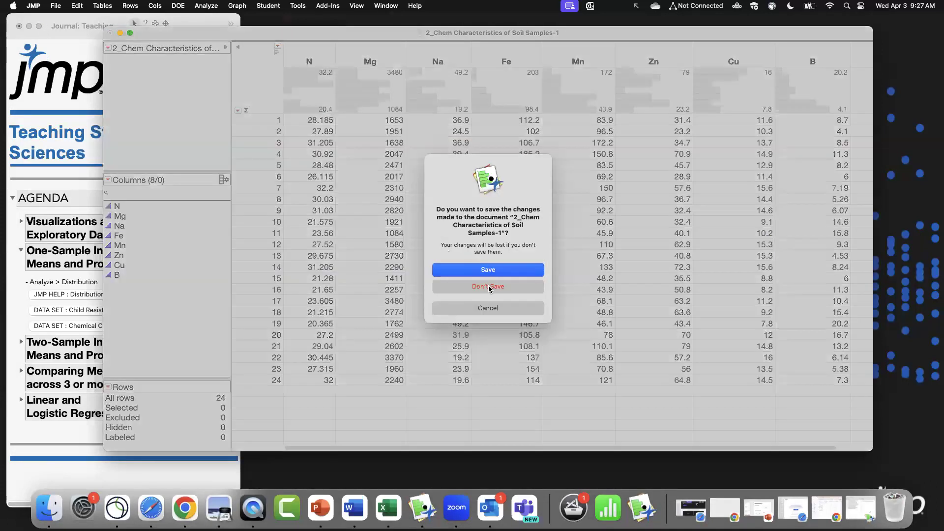
pyautogui.click(492, 290)
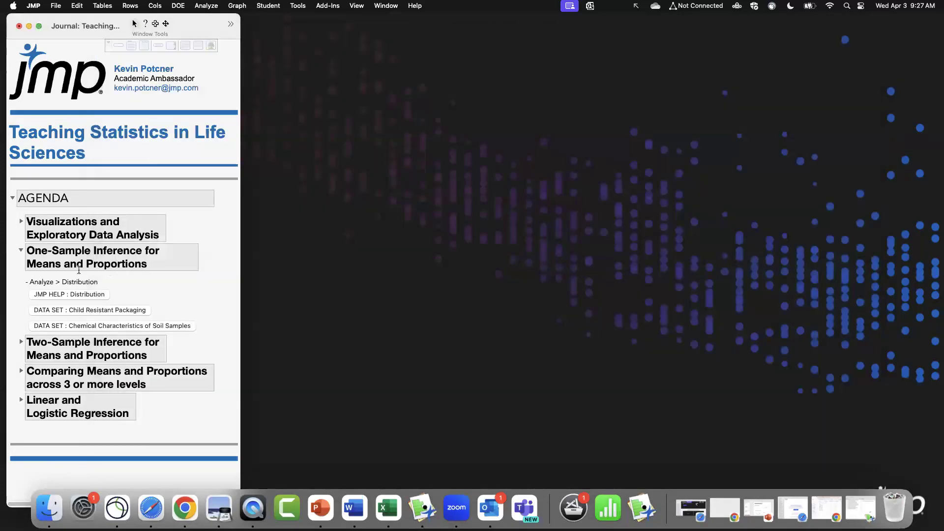
# Collapse the One-Sample Inference section and expand the Two-Sample Inference for Means and Proportions section in the journal.
pyautogui.click(21, 251)
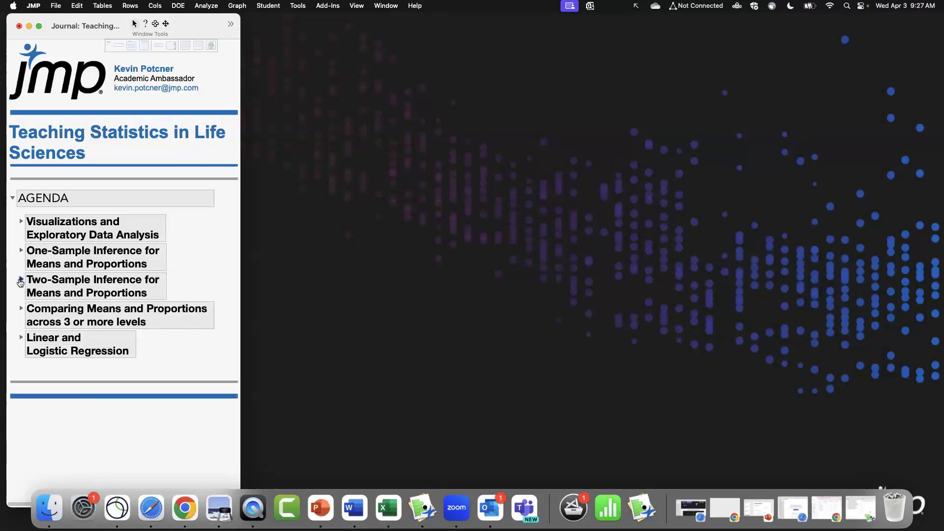
pyautogui.click(21, 252)
pyautogui.click(21, 252)
pyautogui.click(21, 279)
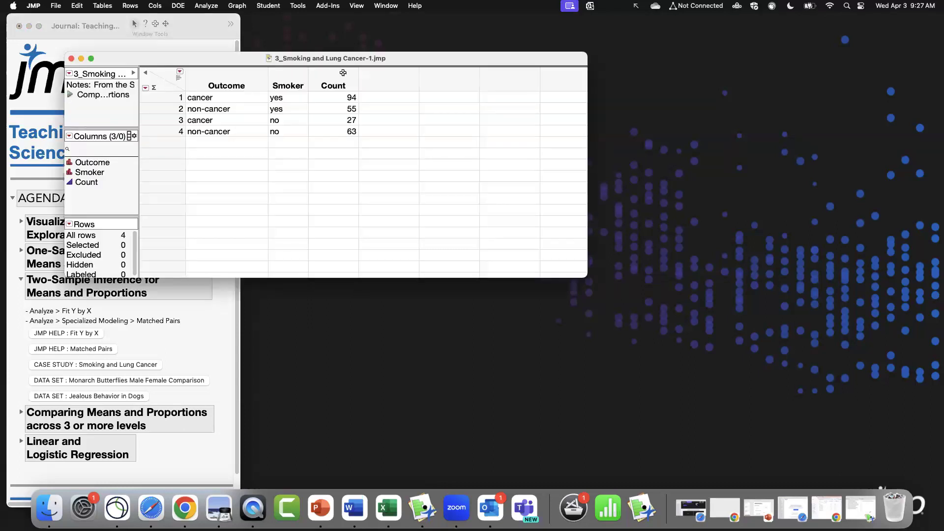
# Reposition and shrink the Smoking and Lung Cancer data table window.
pyautogui.moveTo(400, 62); pyautogui.dragTo(590, 37)
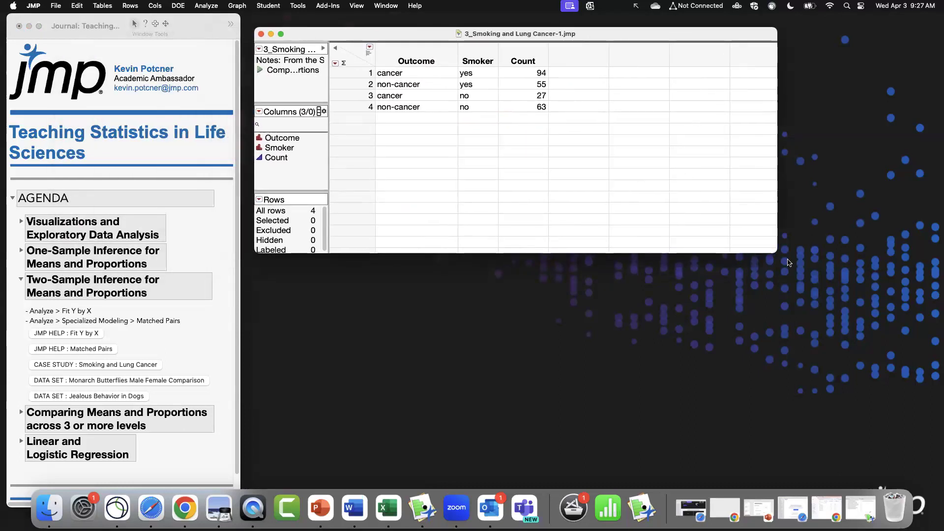
pyautogui.moveTo(777, 248); pyautogui.dragTo(669, 231)
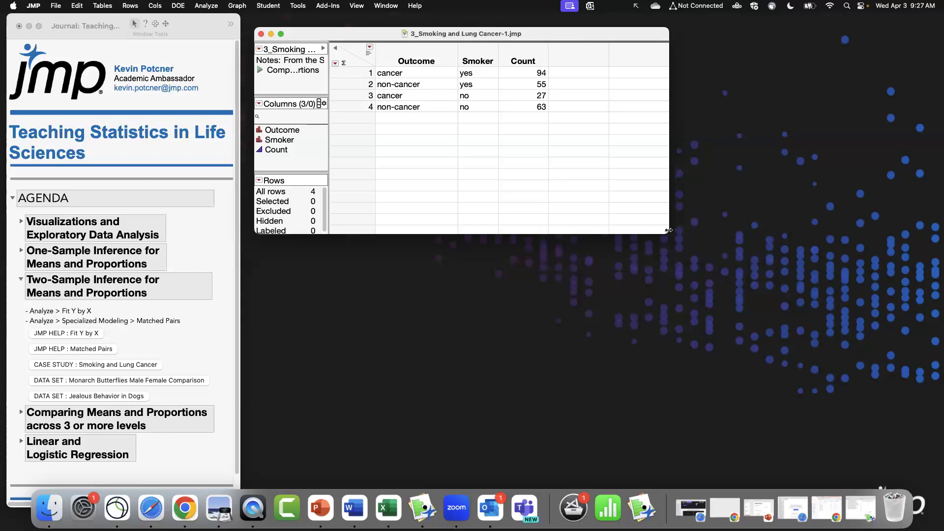
pyautogui.click(360, 78)
pyautogui.moveTo(360, 79); pyautogui.dragTo(362, 107)
pyautogui.click(358, 62)
pyautogui.click(371, 54)
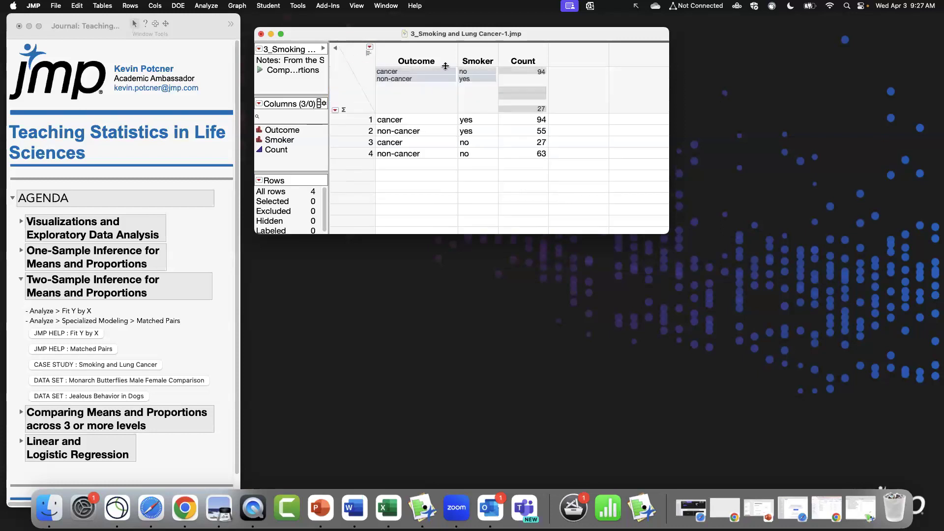
pyautogui.click(372, 54)
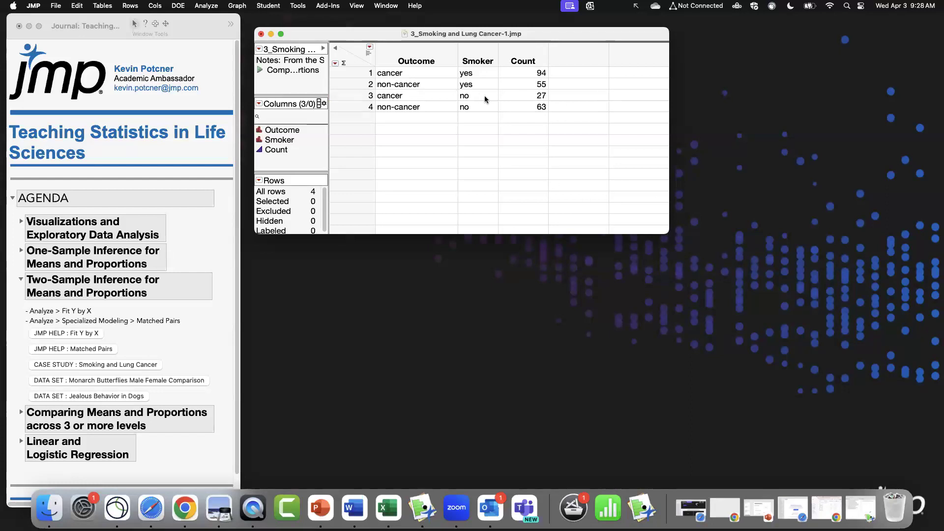
pyautogui.click(358, 72)
pyautogui.click(354, 59)
# Enlarge the data table window and move it to the top of the screen.
pyautogui.moveTo(669, 234); pyautogui.dragTo(669, 475)
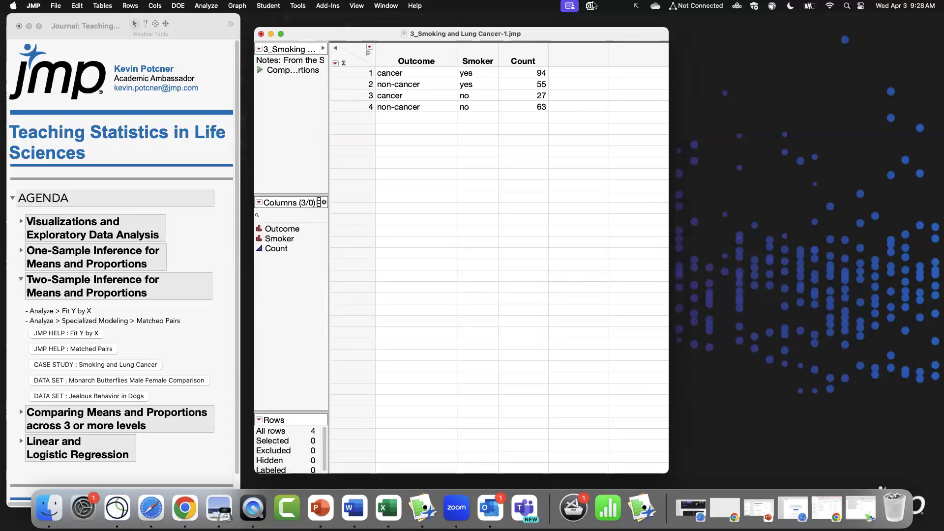
pyautogui.moveTo(597, 35); pyautogui.dragTo(587, 21)
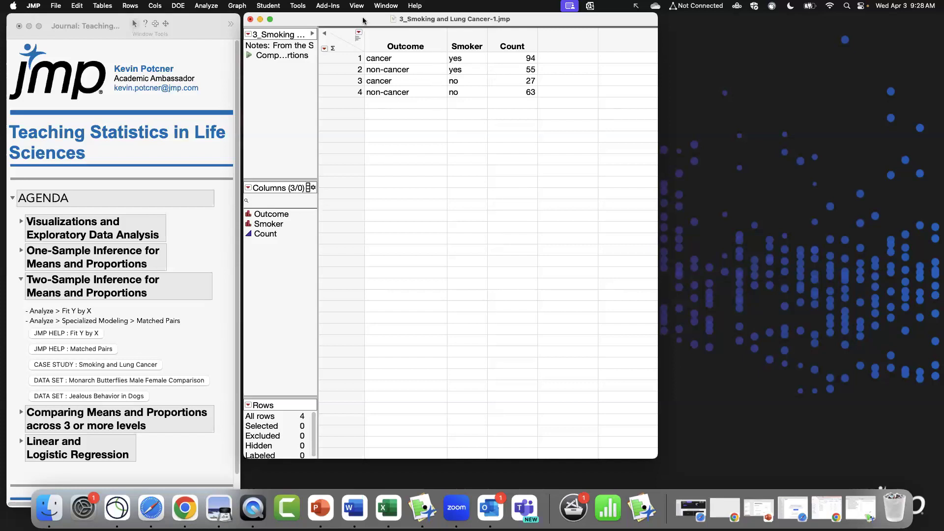
pyautogui.moveTo(364, 18); pyautogui.dragTo(362, 18)
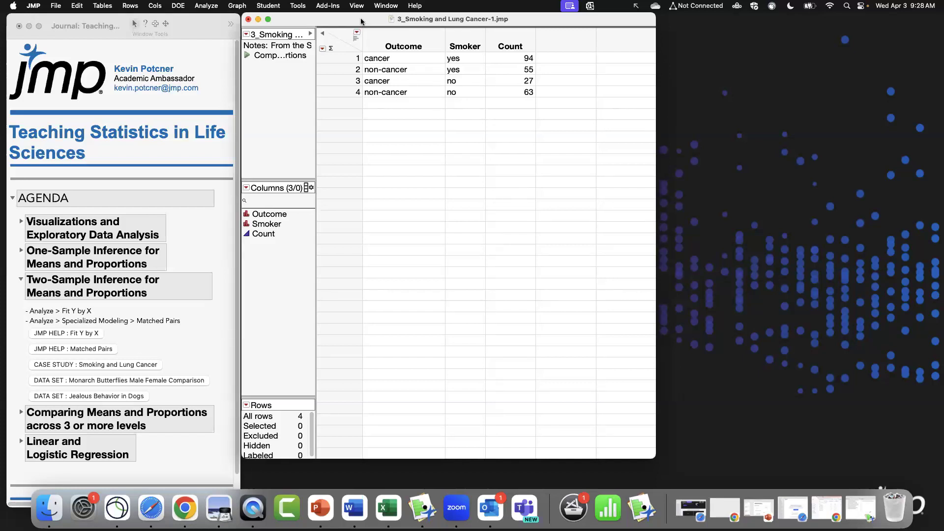
# Run Fit Y by X with Outcome as Y, Smoker as X and Count as Freq, and place the report window.
pyautogui.click(212, 6)
pyautogui.click(211, 6)
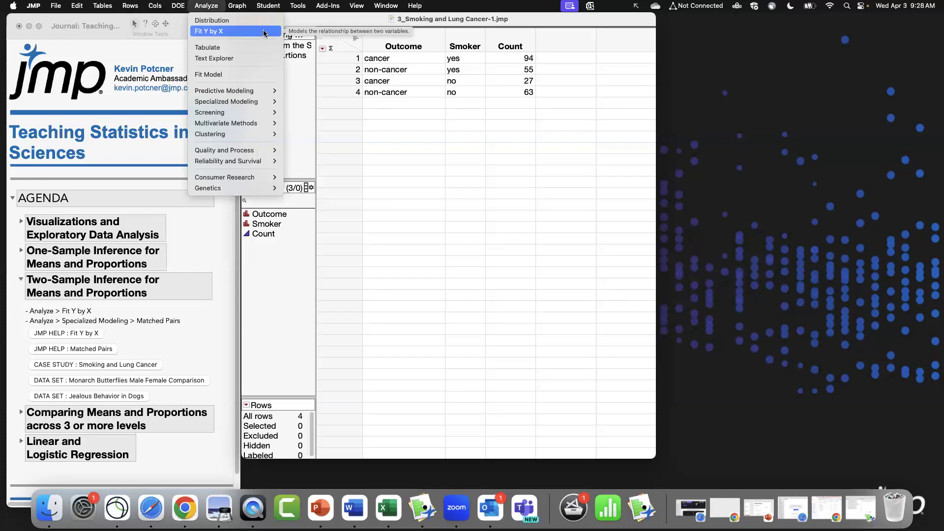
pyautogui.click(264, 32)
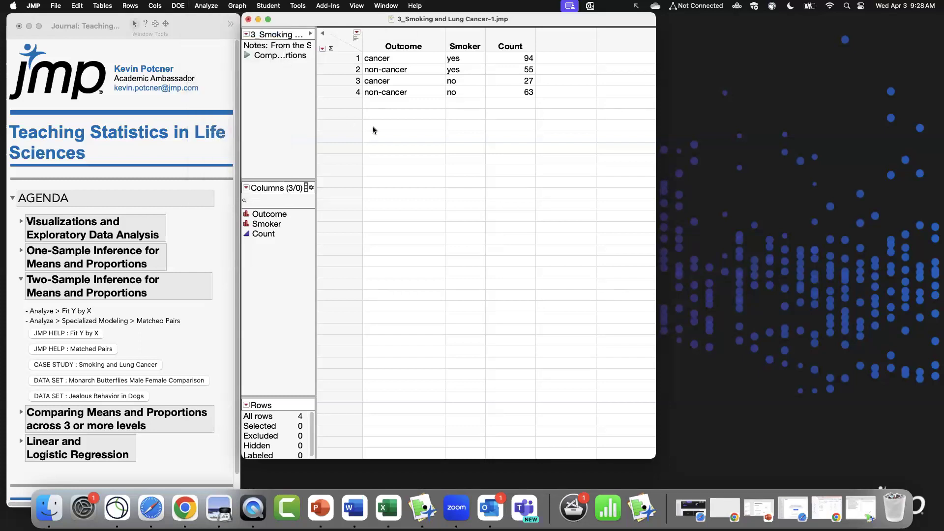
pyautogui.moveTo(405, 86); pyautogui.dragTo(405, 153)
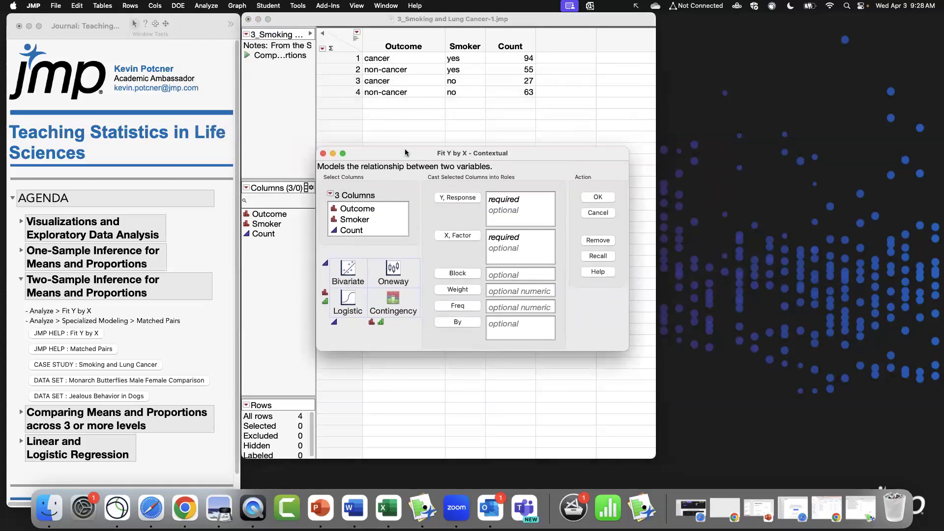
pyautogui.click(370, 210)
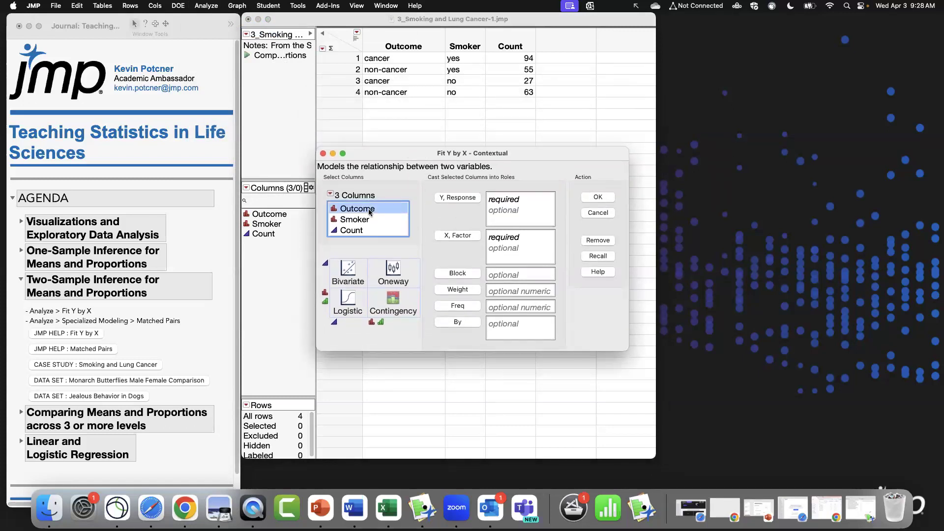
pyautogui.click(458, 197)
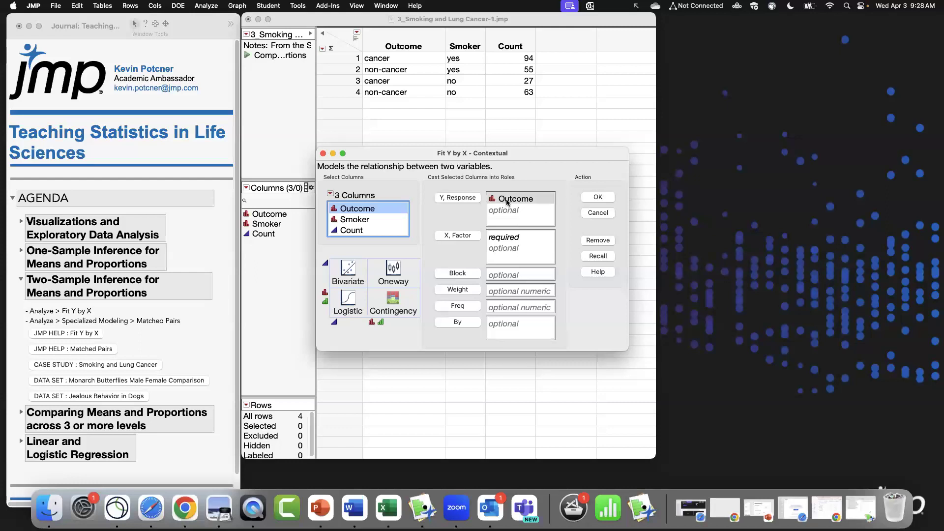
pyautogui.click(366, 220)
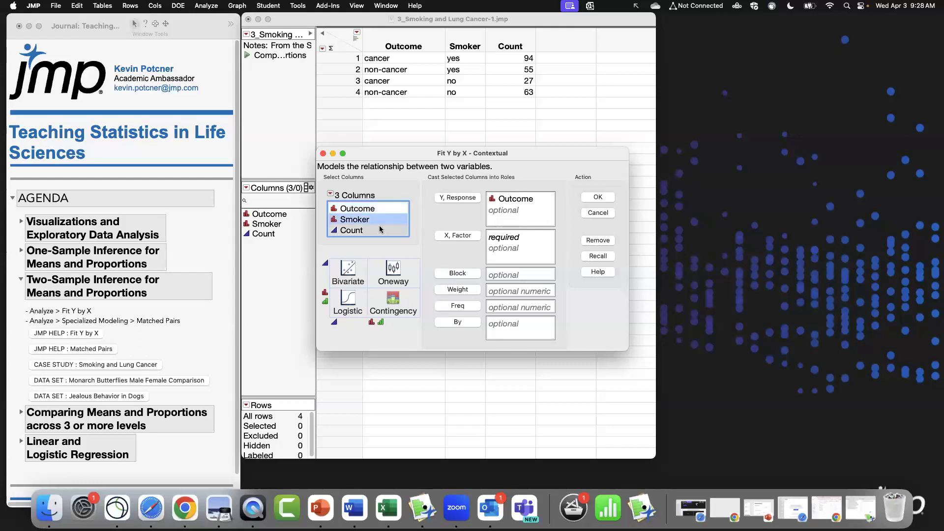
pyautogui.click(473, 238)
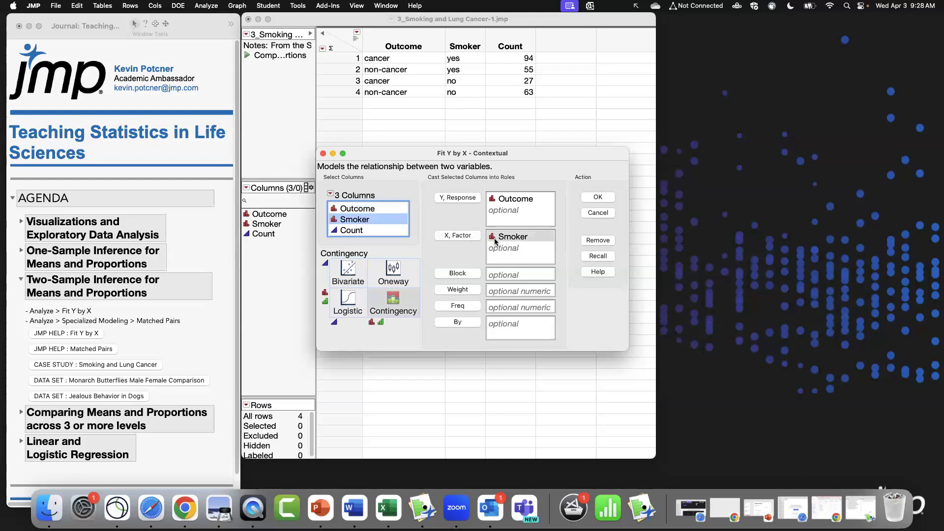
pyautogui.click(366, 231)
pyautogui.click(471, 307)
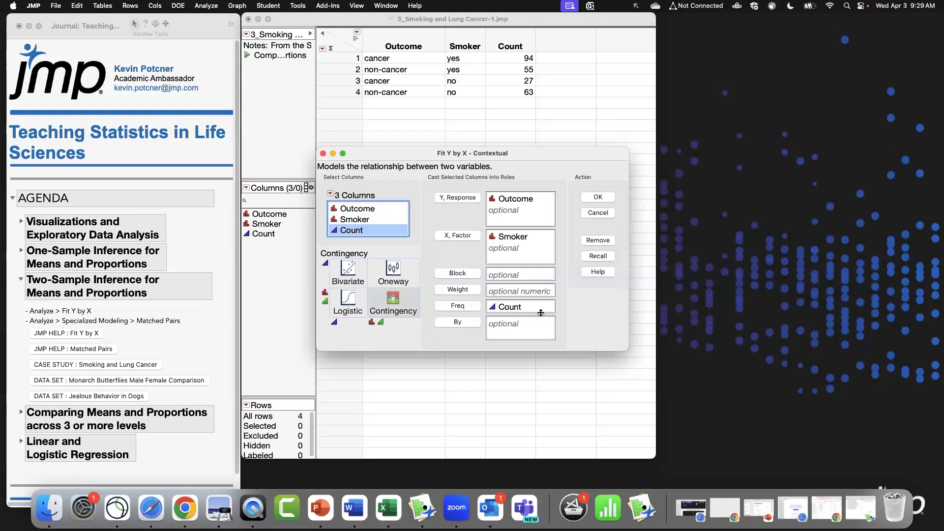
pyautogui.click(598, 197)
pyautogui.moveTo(447, 18); pyautogui.dragTo(625, 3)
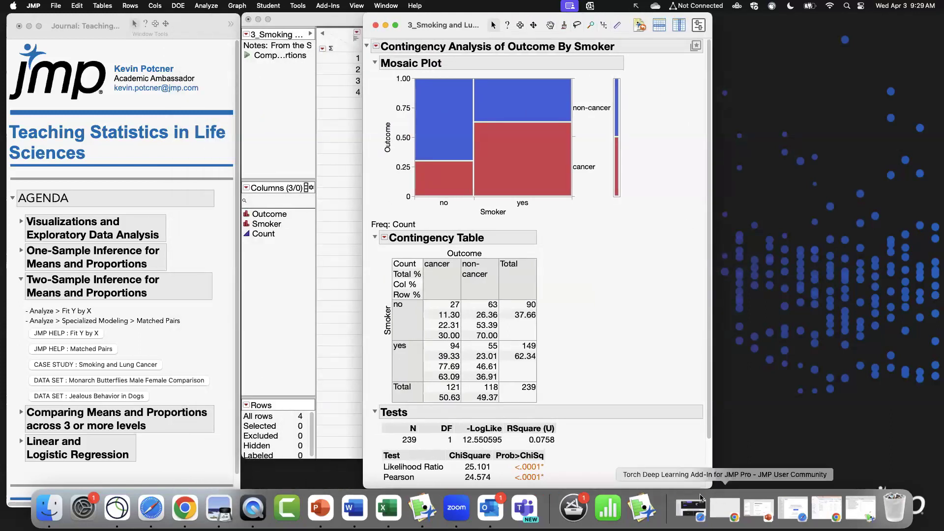
pyautogui.moveTo(711, 488); pyautogui.dragTo(764, 479)
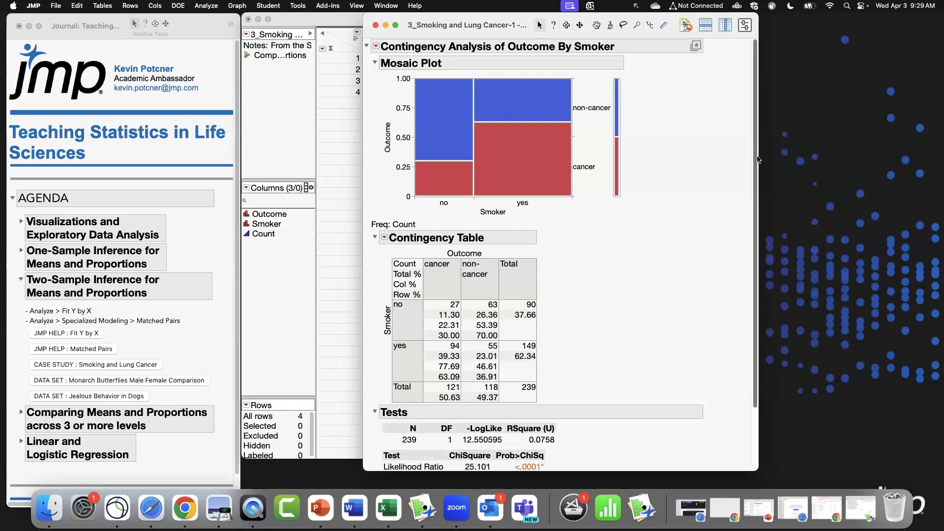
# Add Expected counts to the Contingency Table.
pyautogui.scroll(-3, 757, 158)
pyautogui.scroll(3, 757, 159)
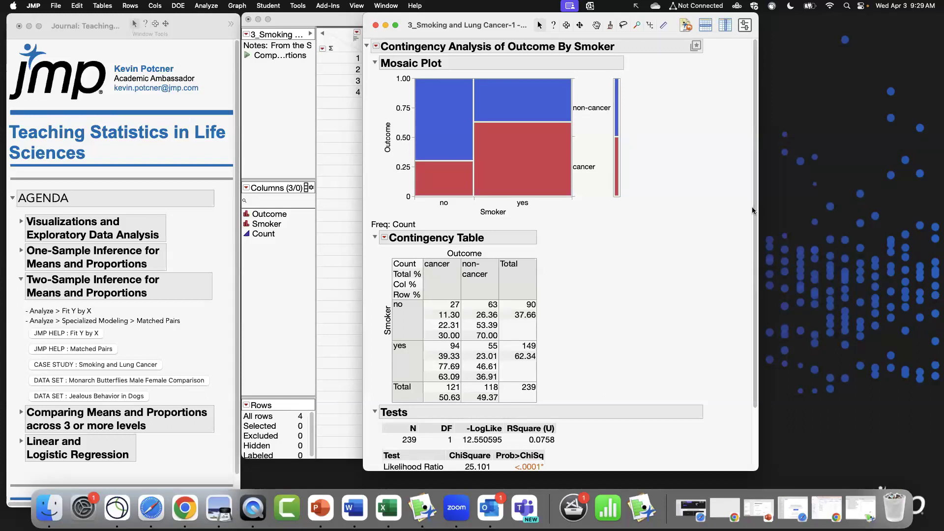
pyautogui.scroll(-3, 749, 280)
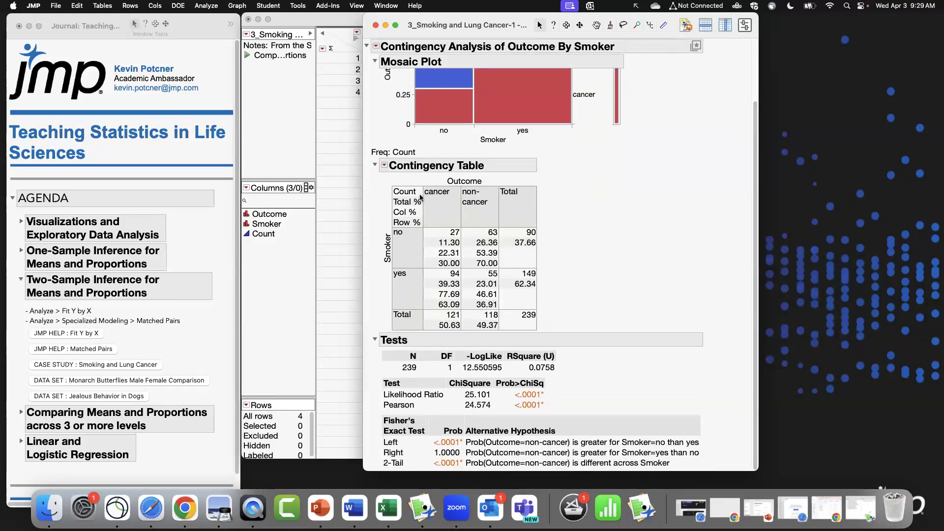
pyautogui.click(384, 166)
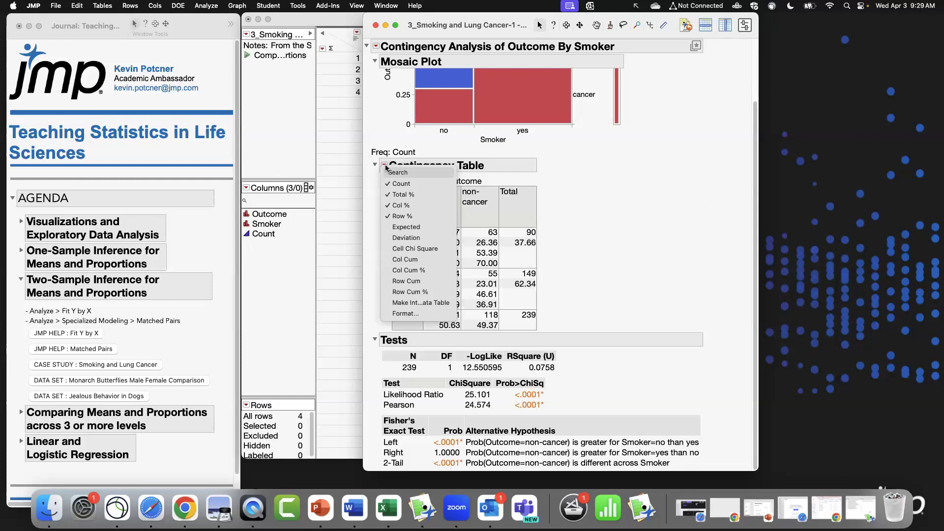
pyautogui.click(421, 228)
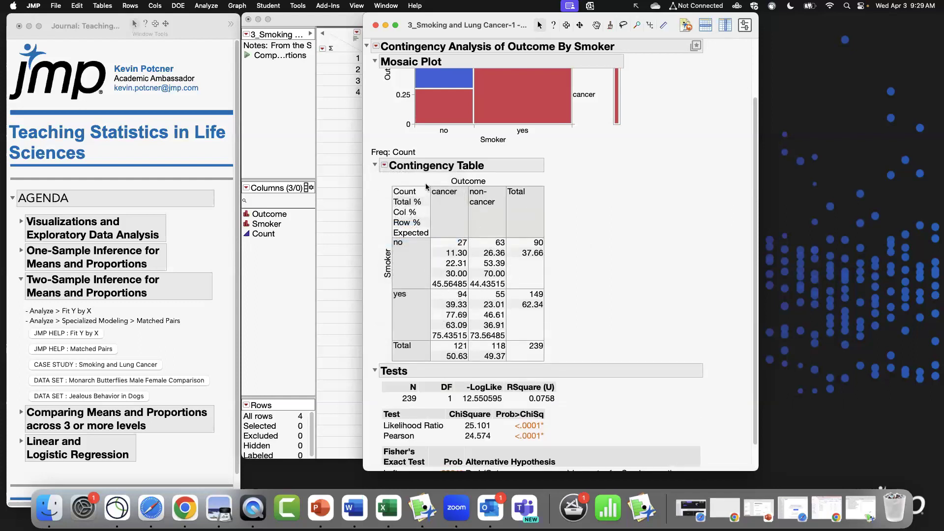
# Add Deviation and Cell Chi Square values to the Contingency Table.
pyautogui.click(385, 166)
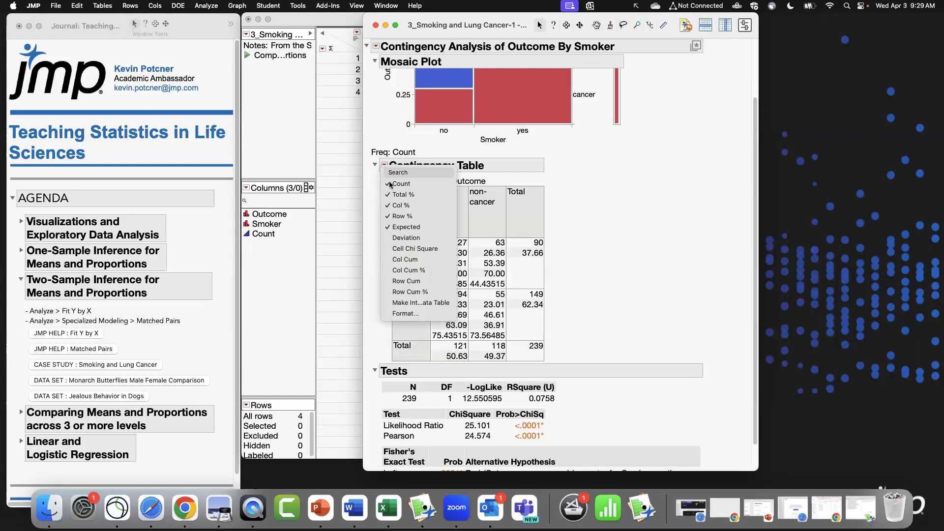
pyautogui.click(417, 238)
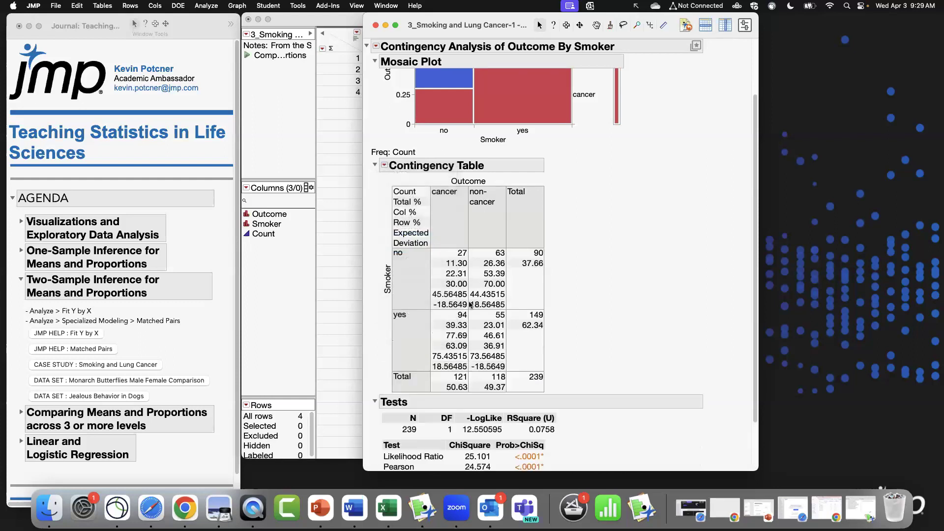
pyautogui.click(385, 166)
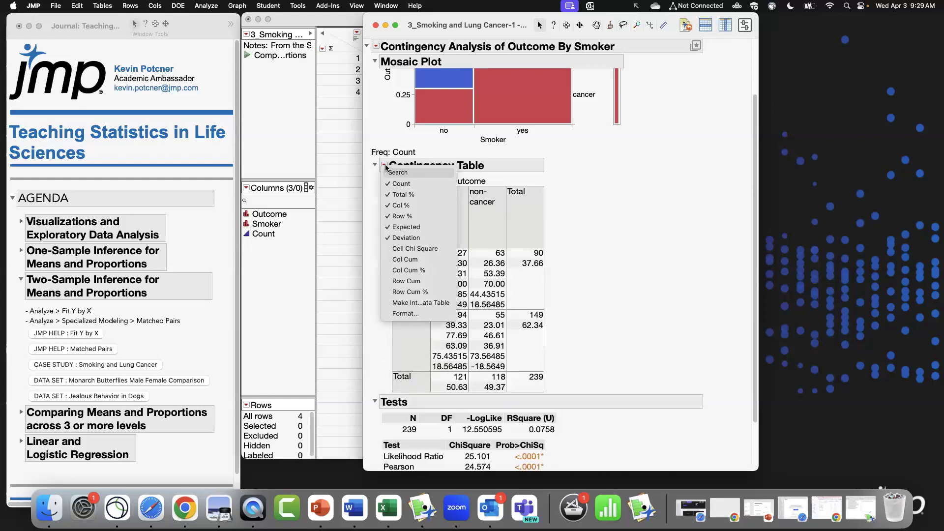
pyautogui.click(420, 250)
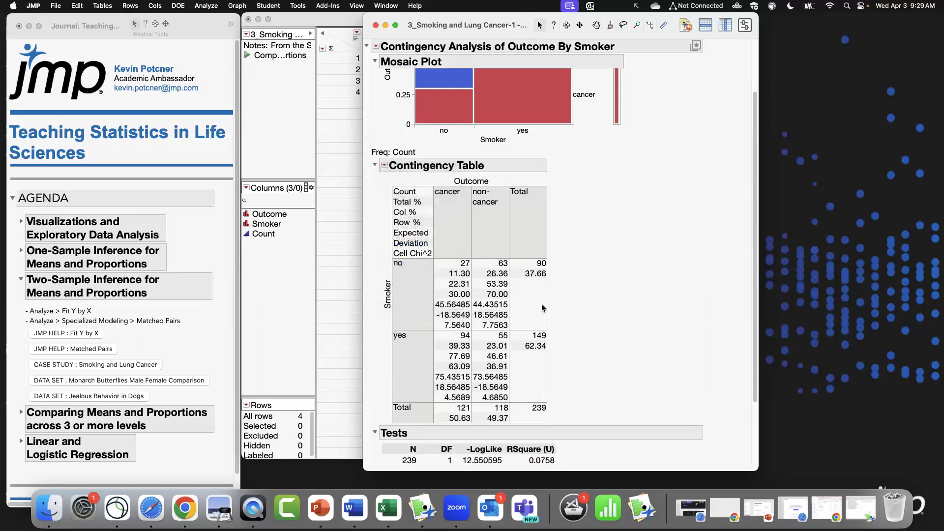
pyautogui.click(385, 166)
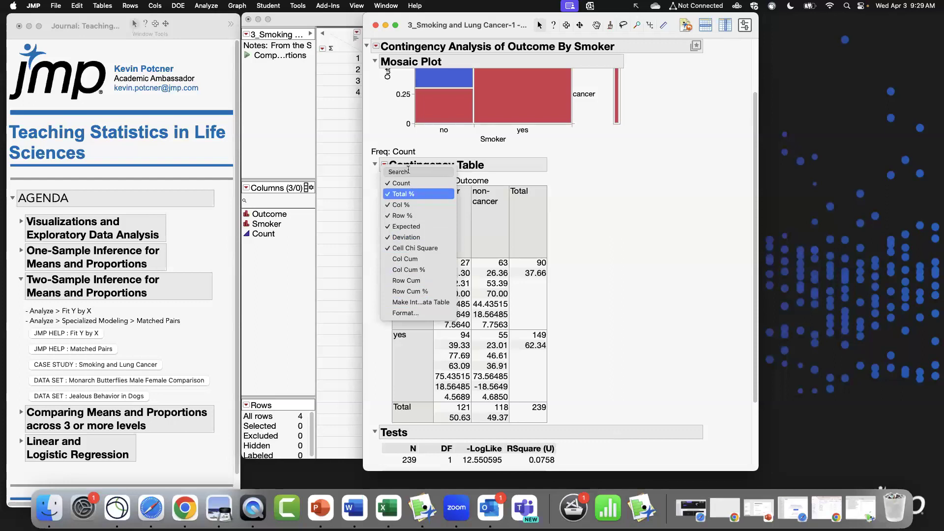
pyautogui.click(386, 167)
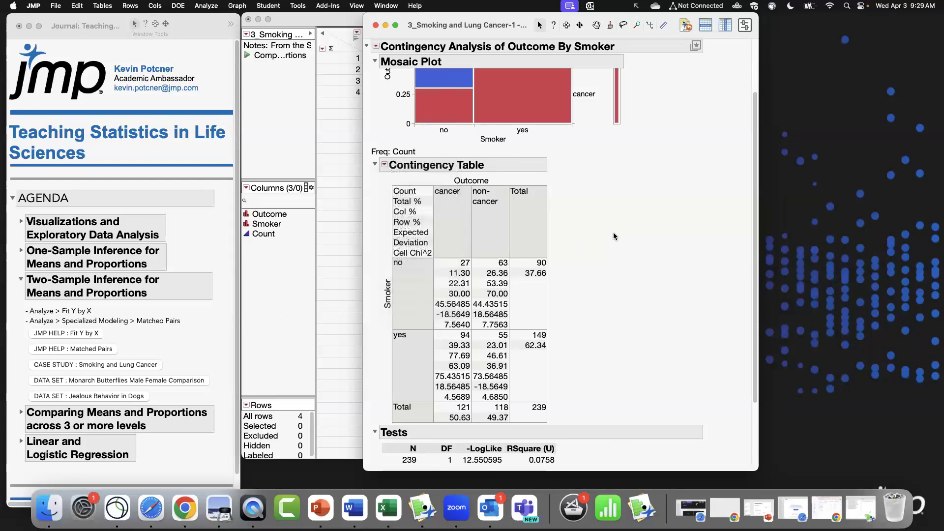
pyautogui.click(385, 166)
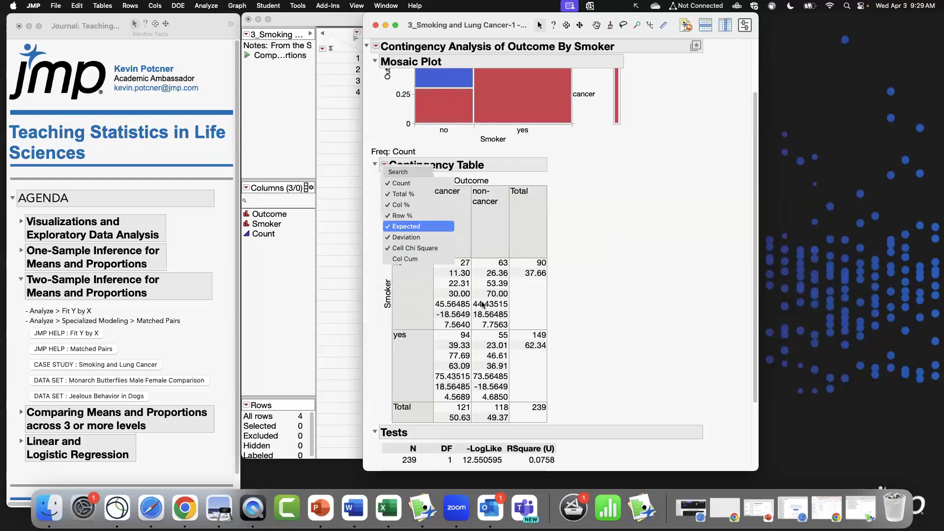
pyautogui.click(592, 326)
pyautogui.scroll(-2, 573, 306)
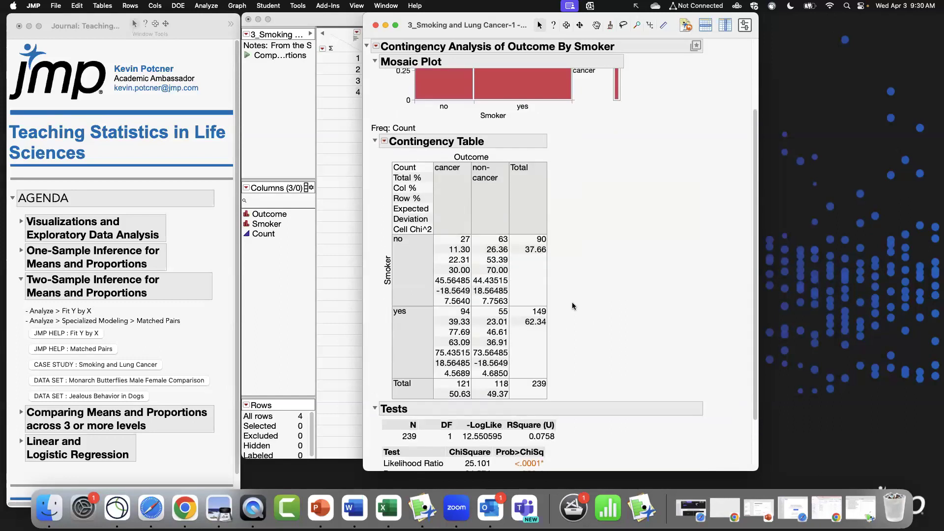
pyautogui.scroll(2, 573, 306)
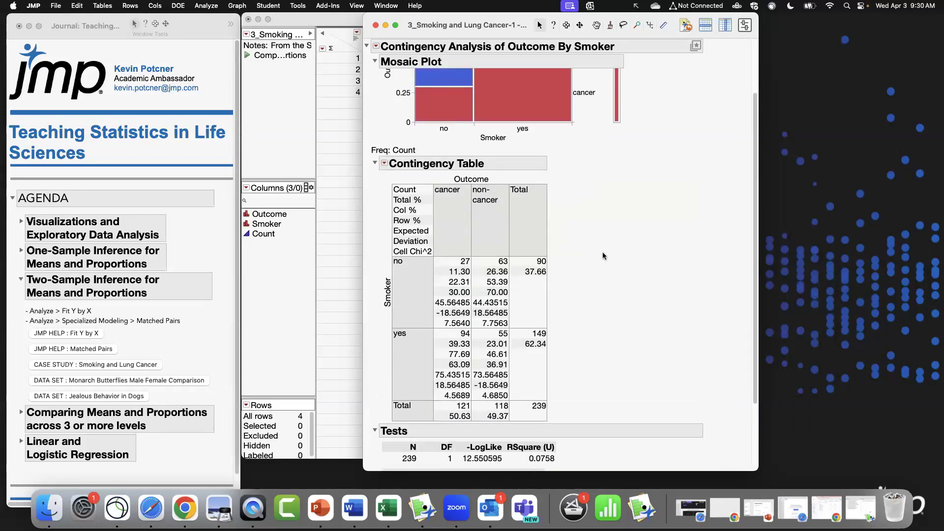
pyautogui.scroll(-5, 603, 253)
pyautogui.scroll(9, 600, 252)
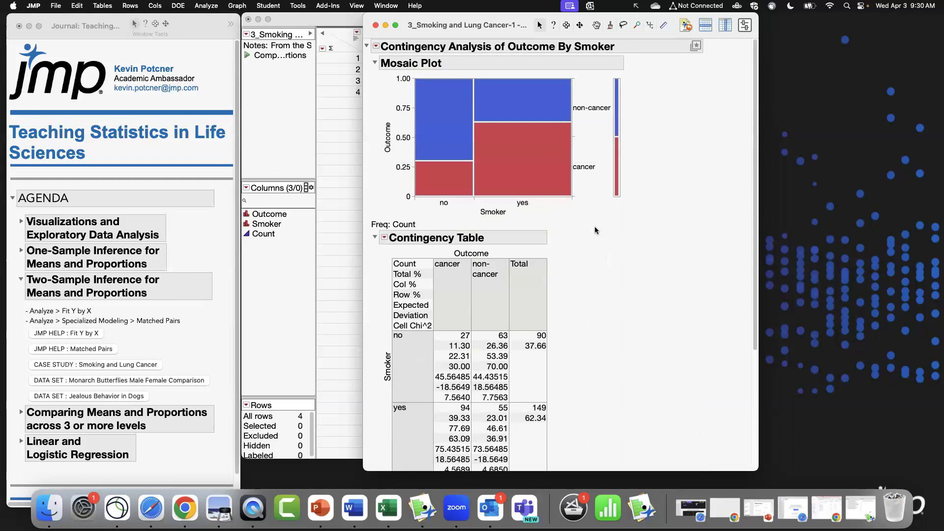
# Add the Two Sample Test for Proportions and set non-cancer as the response category of interest.
pyautogui.click(377, 46)
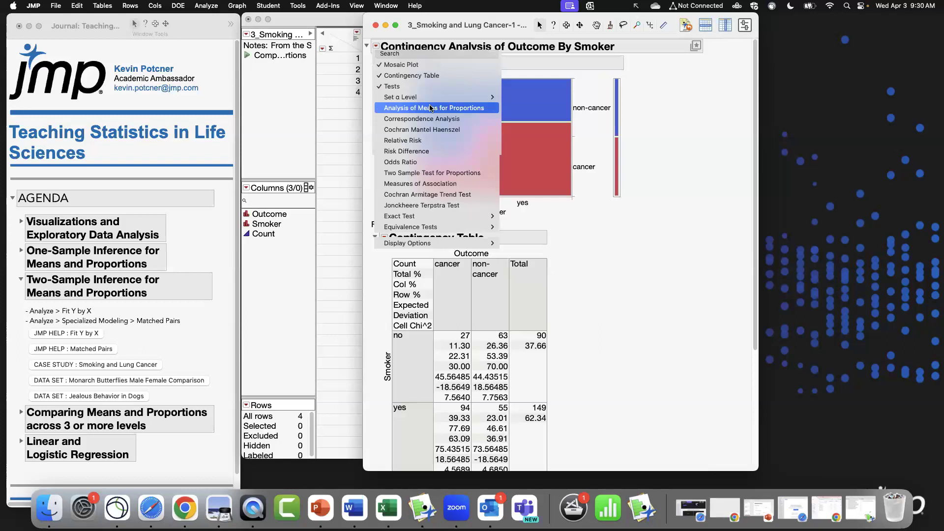
pyautogui.click(467, 173)
pyautogui.scroll(-10, 669, 324)
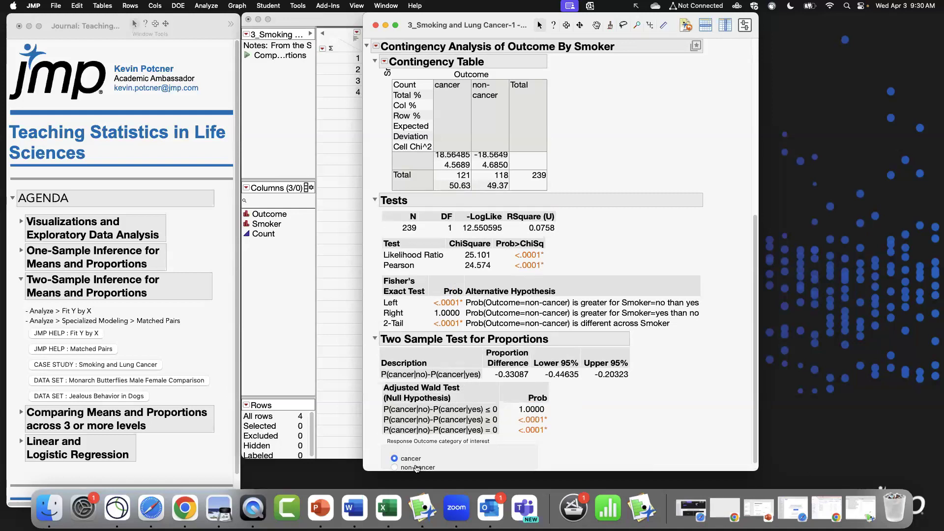
pyautogui.click(414, 466)
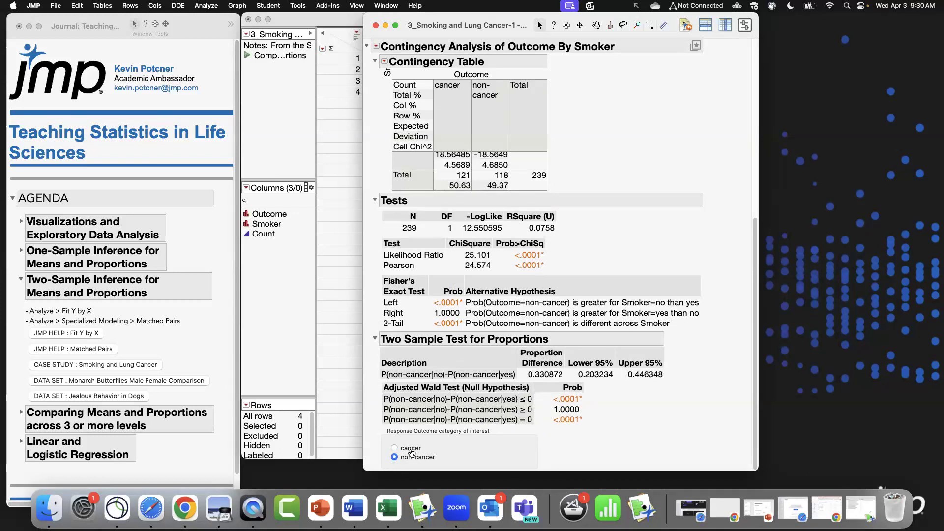
pyautogui.click(411, 449)
pyautogui.click(414, 464)
# Add the Relative Risk report with Calculate all combinations enabled.
pyautogui.scroll(2, 698, 187)
pyautogui.scroll(-2, 698, 189)
pyautogui.click(376, 47)
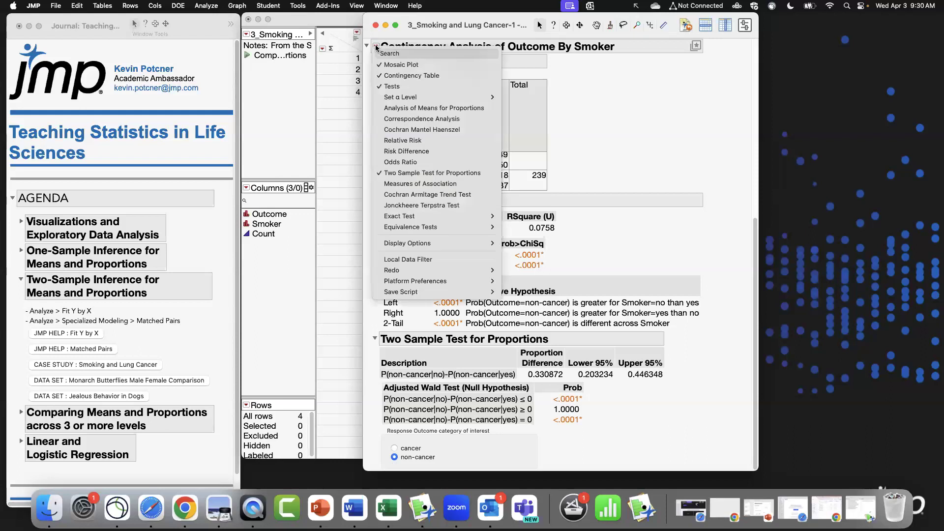
pyautogui.click(440, 143)
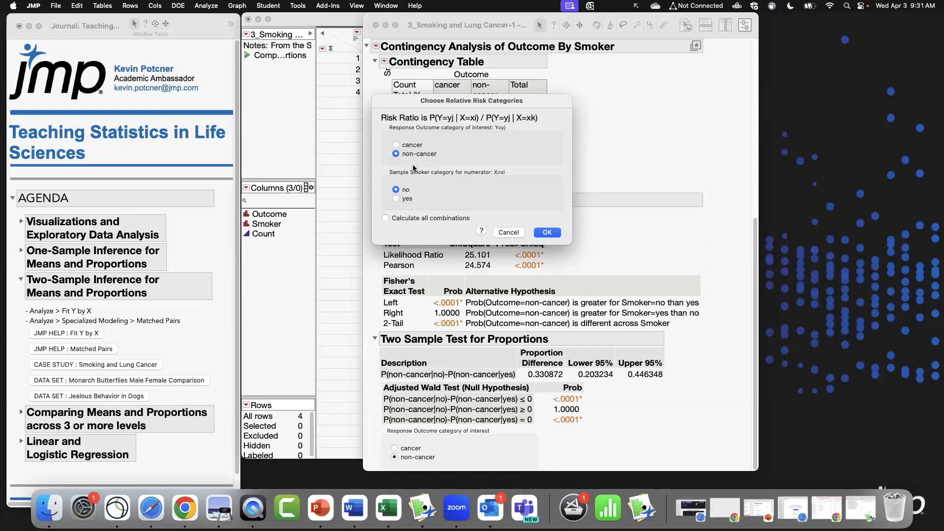
pyautogui.click(386, 219)
pyautogui.press('Return')
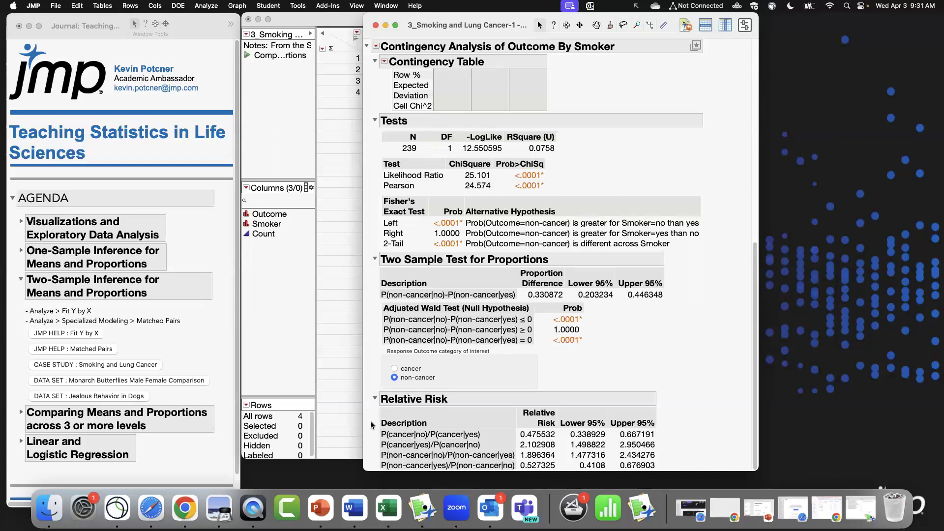
# Add the Odds Ratio and Risk Difference reports to the contingency analysis.
pyautogui.moveTo(376, 426)
pyautogui.mouseDown()
pyautogui.moveTo(433, 442)
pyautogui.moveTo(488, 442)
pyautogui.moveTo(521, 469)
pyautogui.moveTo(668, 475)
pyautogui.mouseUp()
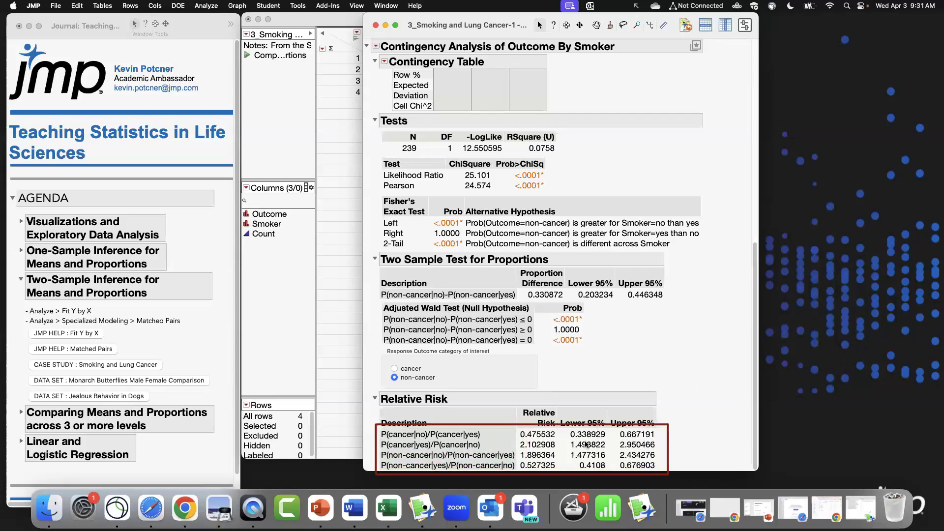
pyautogui.press('Escape')
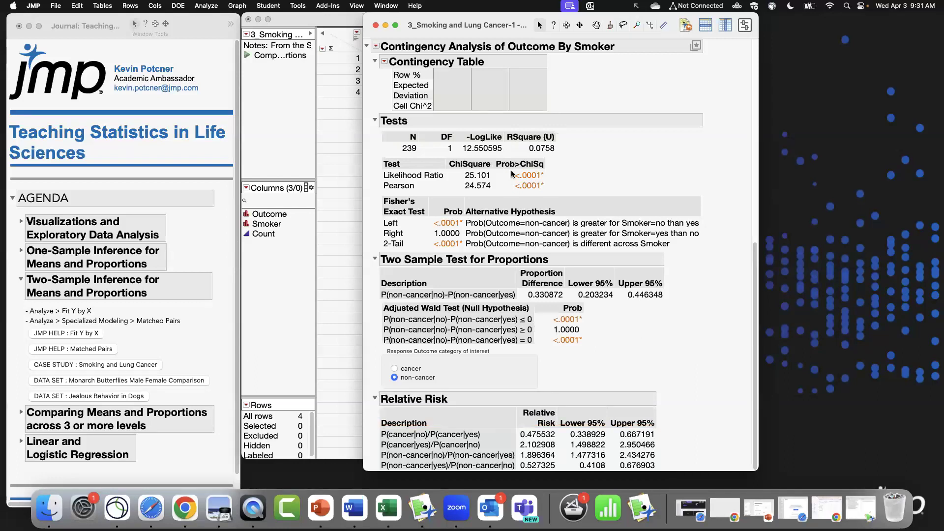
pyautogui.click(377, 47)
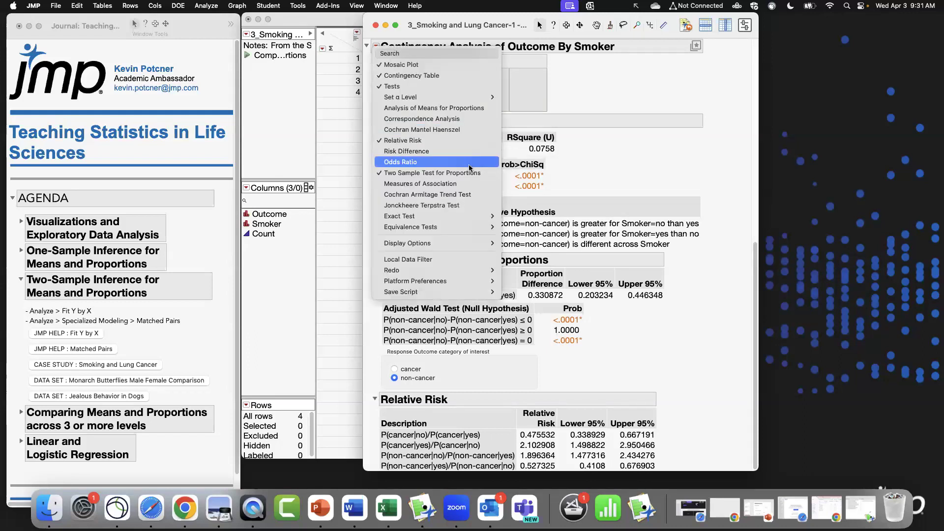
pyautogui.click(469, 163)
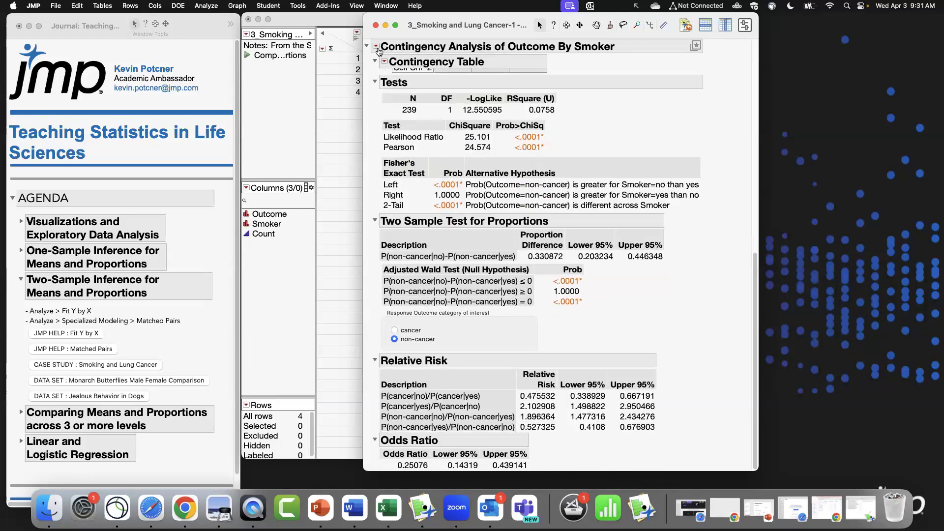
pyautogui.click(378, 47)
pyautogui.click(485, 150)
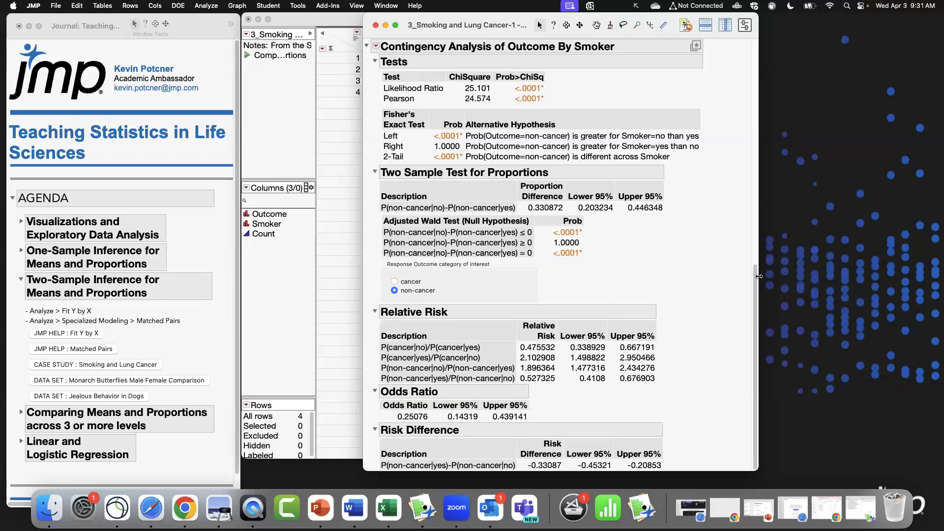
# Close the contingency analysis report and the smoking and lung cancer data table.
pyautogui.moveTo(755, 280); pyautogui.dragTo(749, 51)
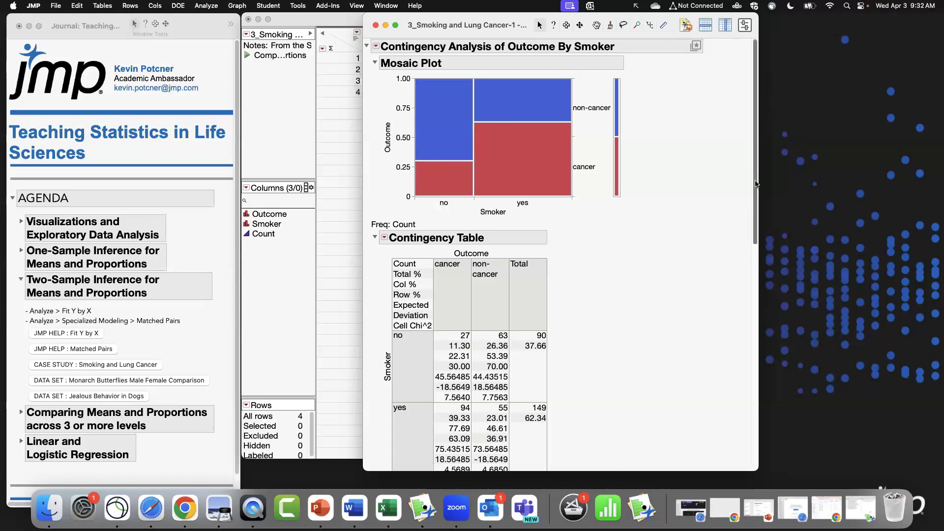
pyautogui.moveTo(755, 188); pyautogui.dragTo(755, 122)
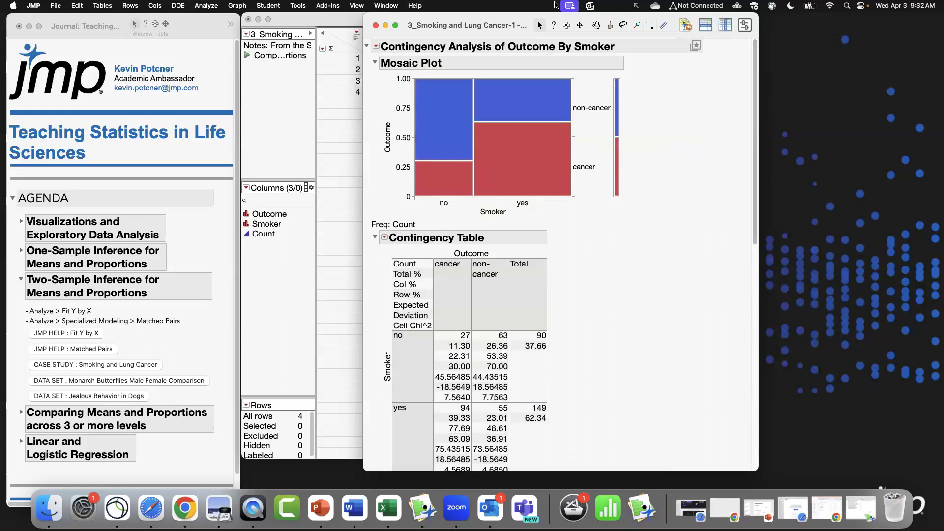
pyautogui.click(375, 25)
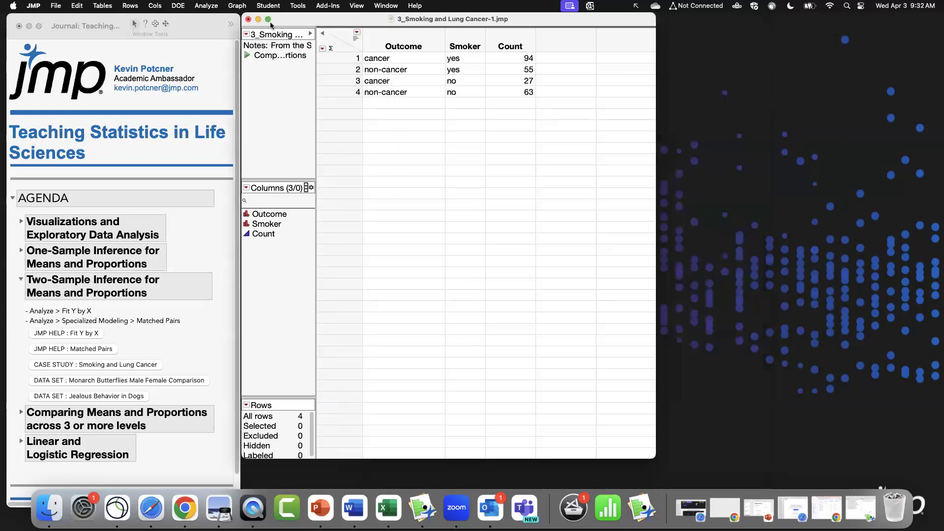
pyautogui.click(249, 19)
# Review the Monarch Butterflies Male Female Comparison case description document, enlarging its window, then put it away.
pyautogui.click(449, 284)
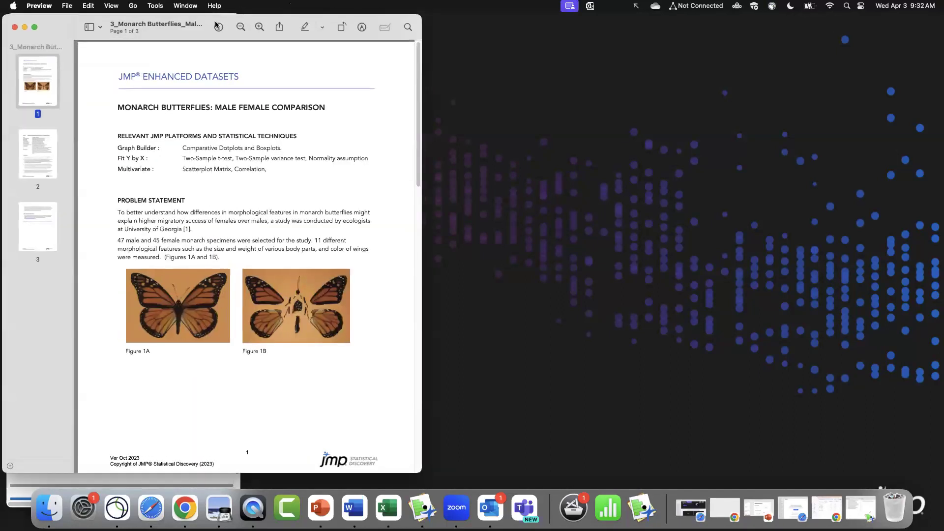
pyautogui.moveTo(194, 21); pyautogui.dragTo(509, 18)
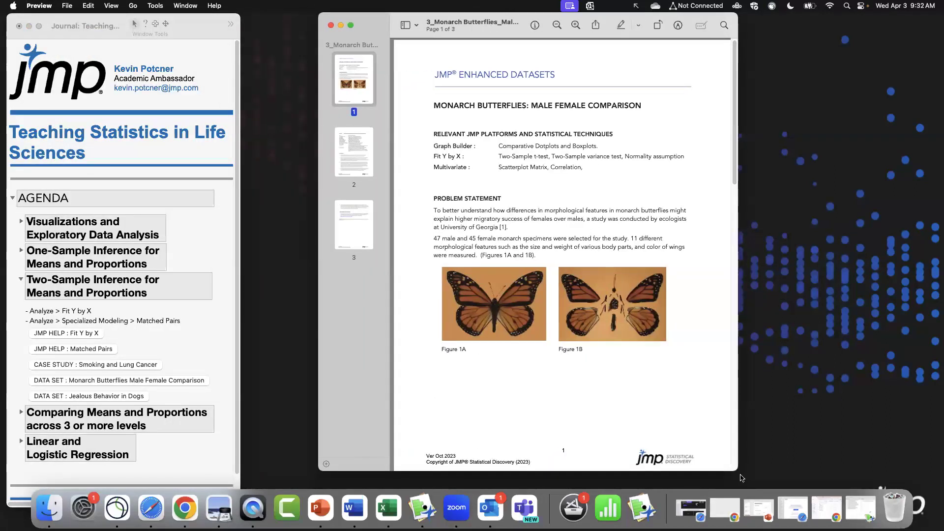
pyautogui.moveTo(738, 470); pyautogui.dragTo(783, 477)
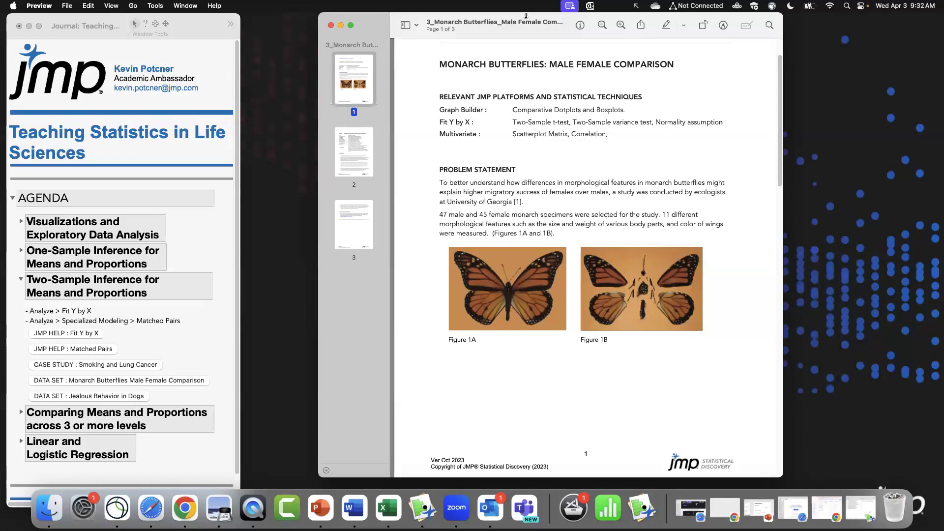
pyautogui.moveTo(510, 19); pyautogui.dragTo(0, 266)
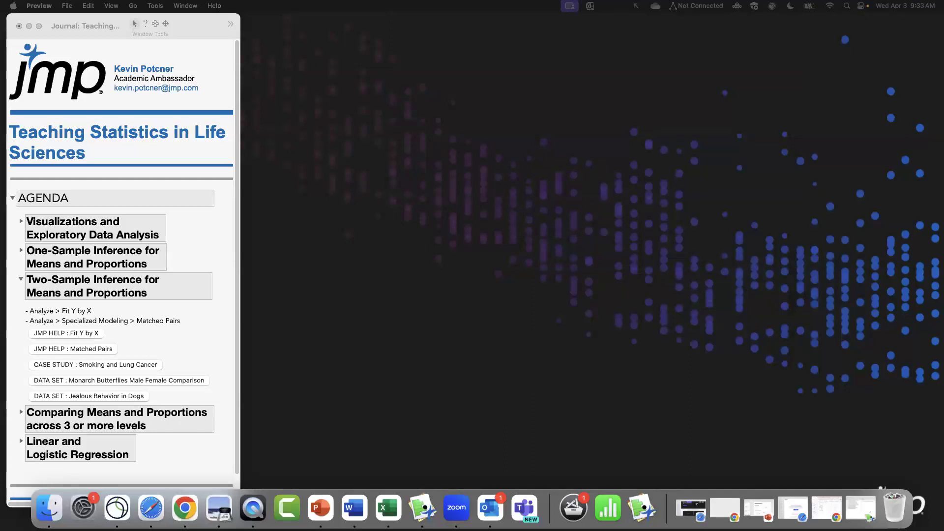
# Open the Monarch Butterflies Male Female Comparison data set and enlarge and position its data table window.
pyautogui.click(119, 381)
pyautogui.moveTo(407, 19); pyautogui.dragTo(654, 9)
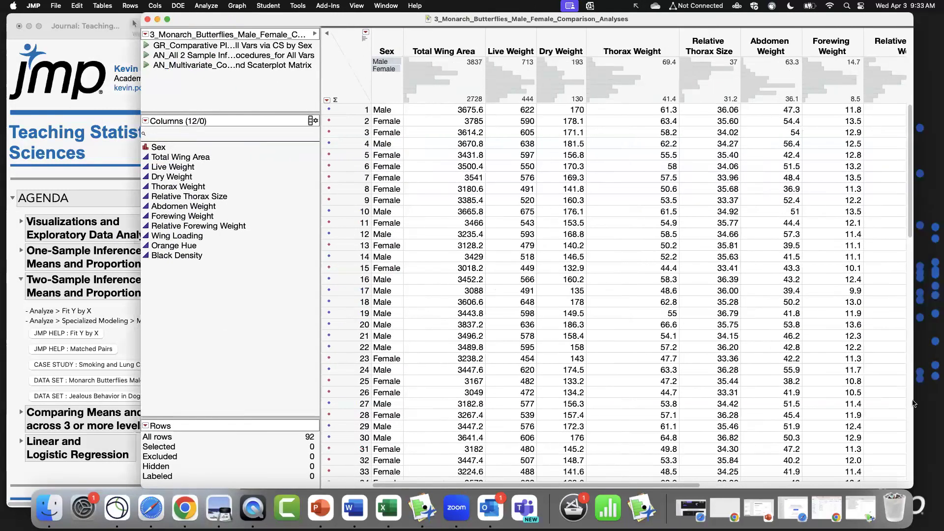
pyautogui.moveTo(913, 486); pyautogui.dragTo(849, 486)
pyautogui.moveTo(428, 19); pyautogui.dragTo(516, 9)
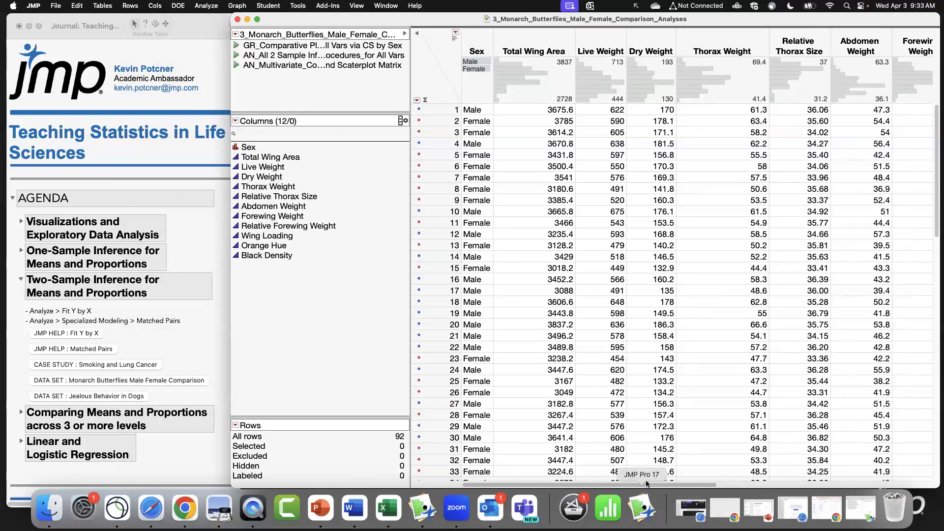
# Scroll through the butterfly data table's columns to review the measured variables.
pyautogui.moveTo(713, 485); pyautogui.dragTo(929, 486)
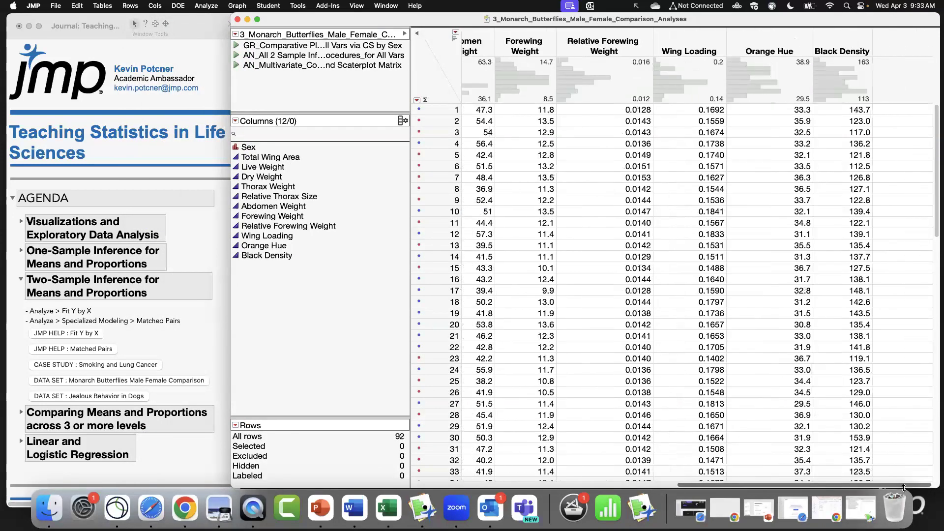
pyautogui.moveTo(758, 49); pyautogui.dragTo(838, 44)
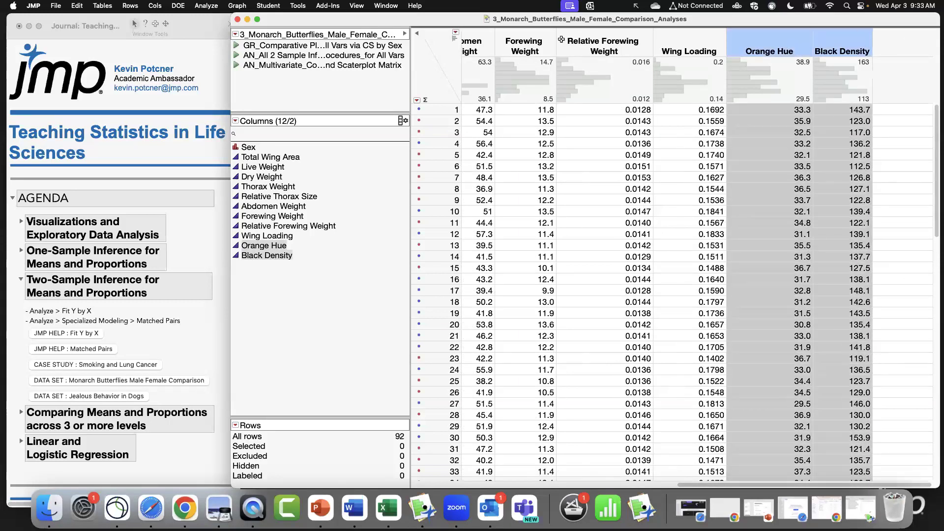
pyautogui.click(438, 61)
pyautogui.moveTo(696, 485); pyautogui.dragTo(458, 484)
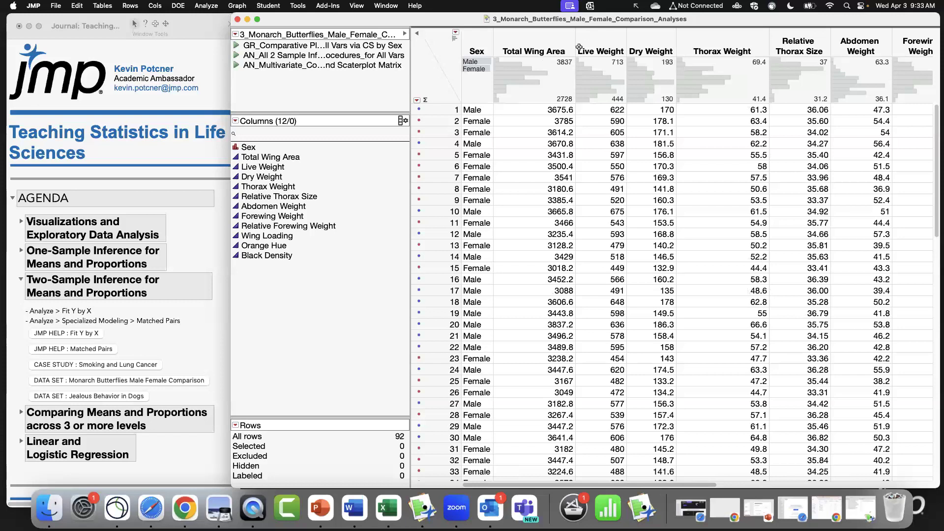
pyautogui.click(482, 67)
pyautogui.click(481, 63)
pyautogui.click(443, 69)
# Open Graph Builder for the butterfly data table.
pyautogui.moveTo(385, 18); pyautogui.dragTo(361, 18)
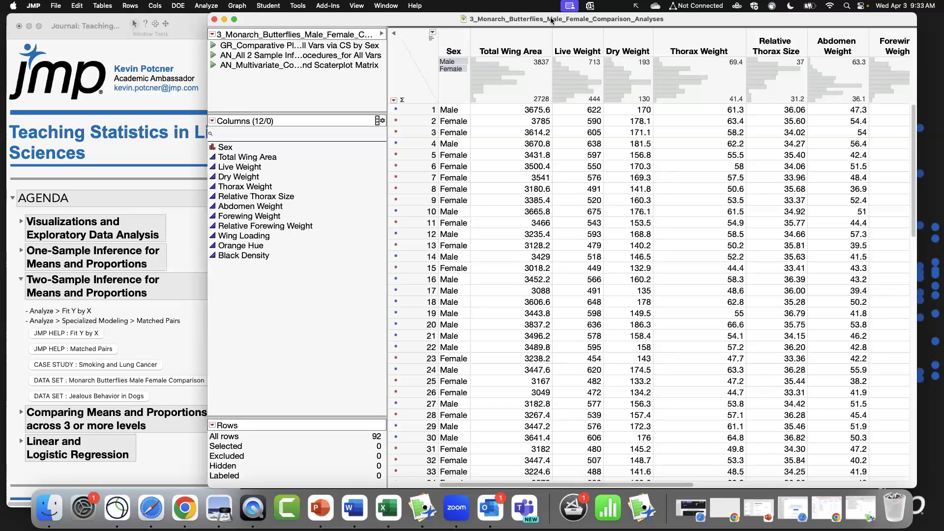
pyautogui.click(521, 51)
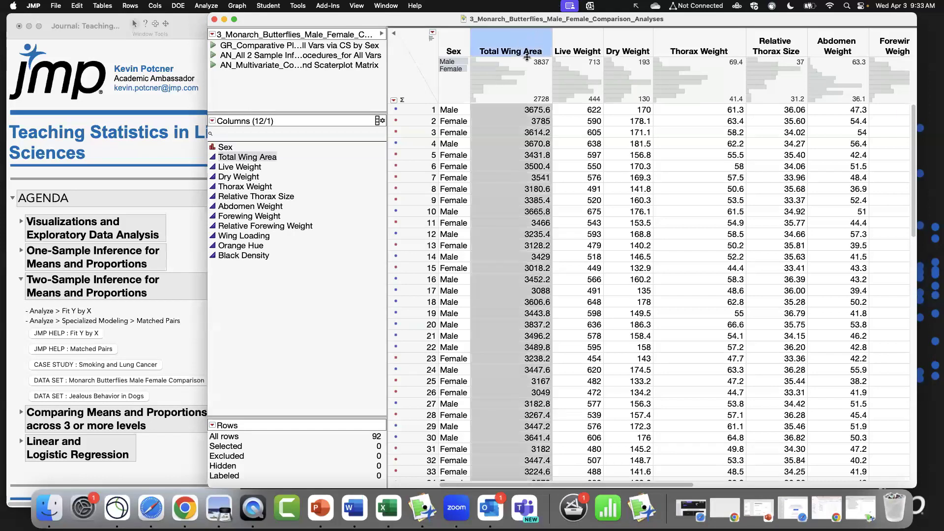
pyautogui.click(420, 82)
pyautogui.click(593, 49)
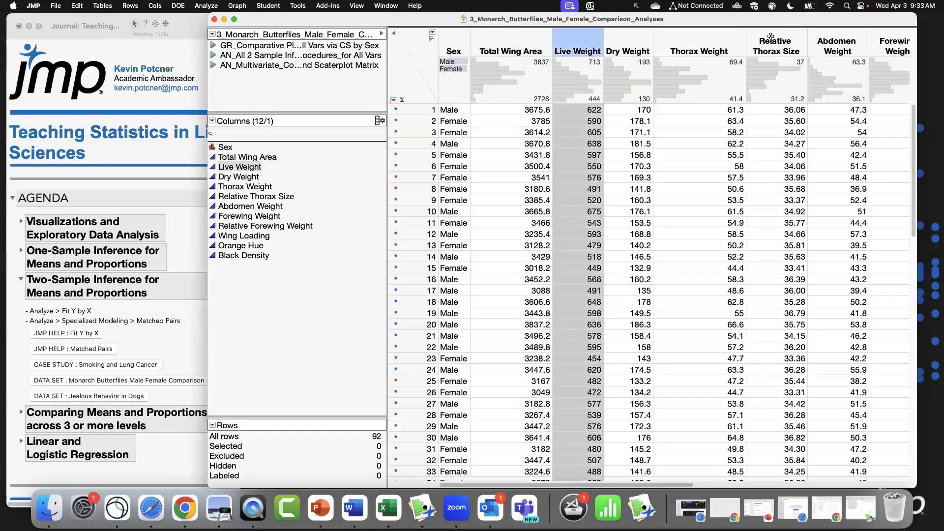
pyautogui.moveTo(771, 35); pyautogui.dragTo(853, 25)
pyautogui.click(412, 54)
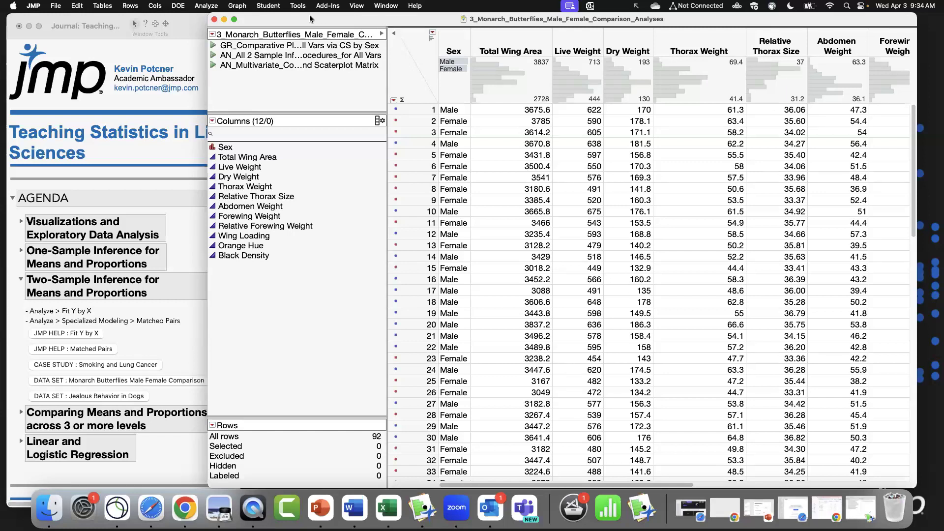
pyautogui.click(235, 4)
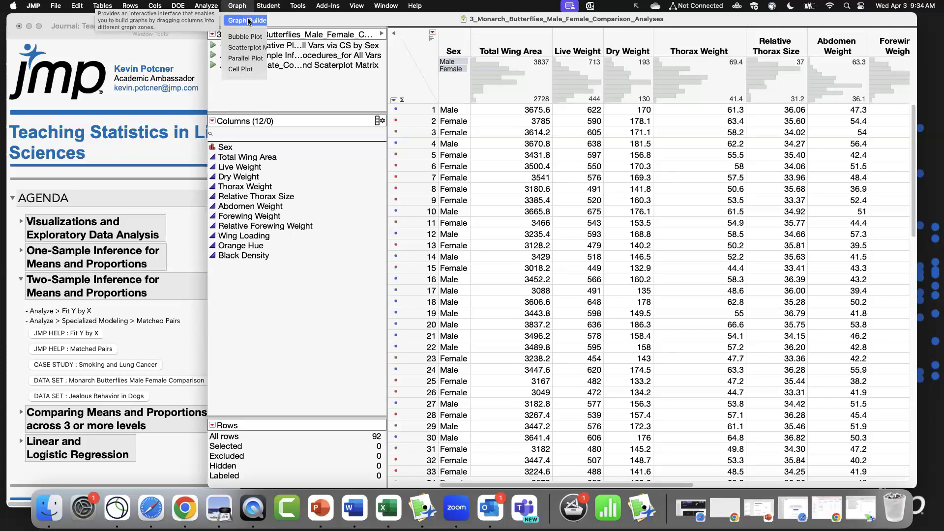
pyautogui.click(249, 21)
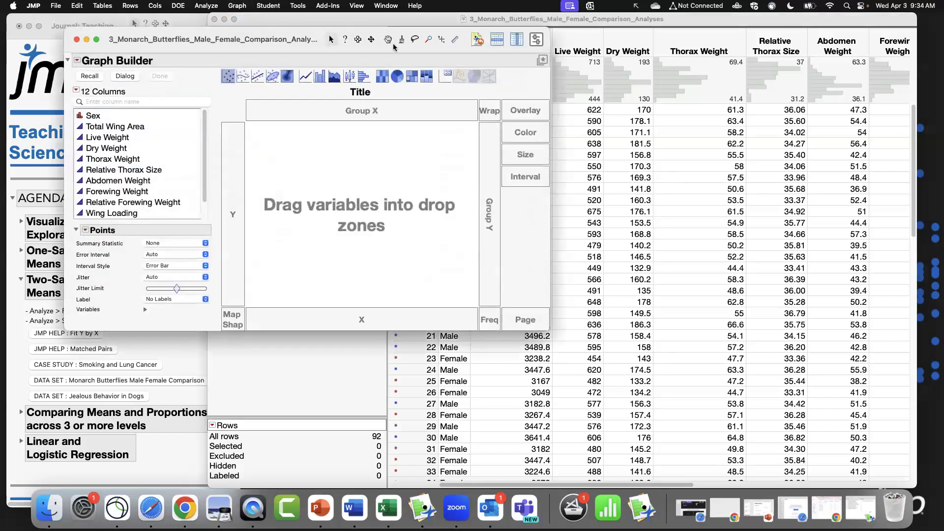
# Build a Graph Builder plot of Total Wing Area against Sex.
pyautogui.moveTo(245, 149); pyautogui.dragTo(362, 215)
pyautogui.moveTo(221, 139); pyautogui.dragTo(527, 339)
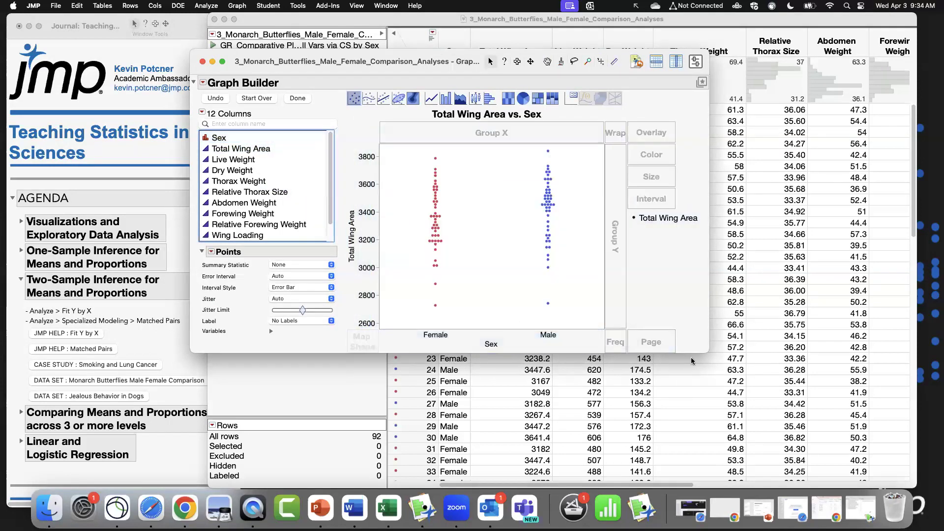
pyautogui.moveTo(423, 59); pyautogui.dragTo(190, 126)
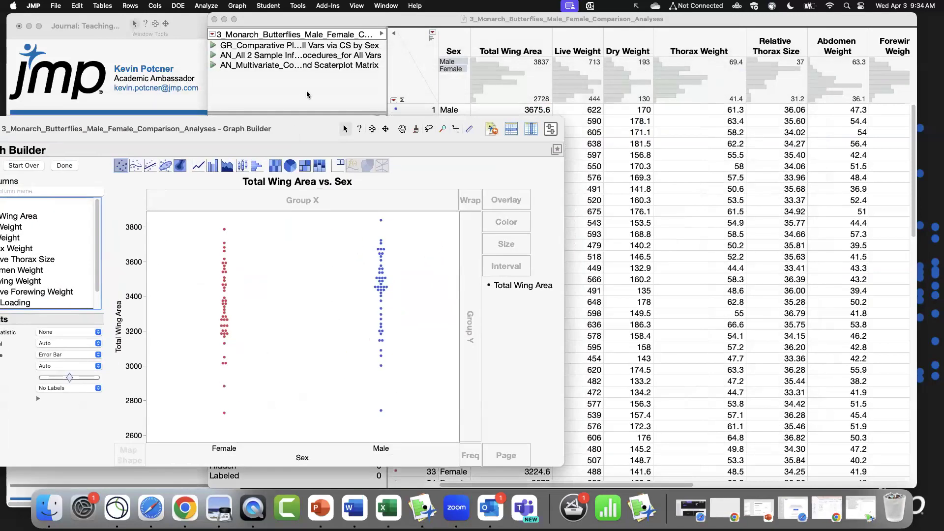
# Clear the data table's row states, then color the rows by Sex with the JMP Default colors.
pyautogui.click(356, 17)
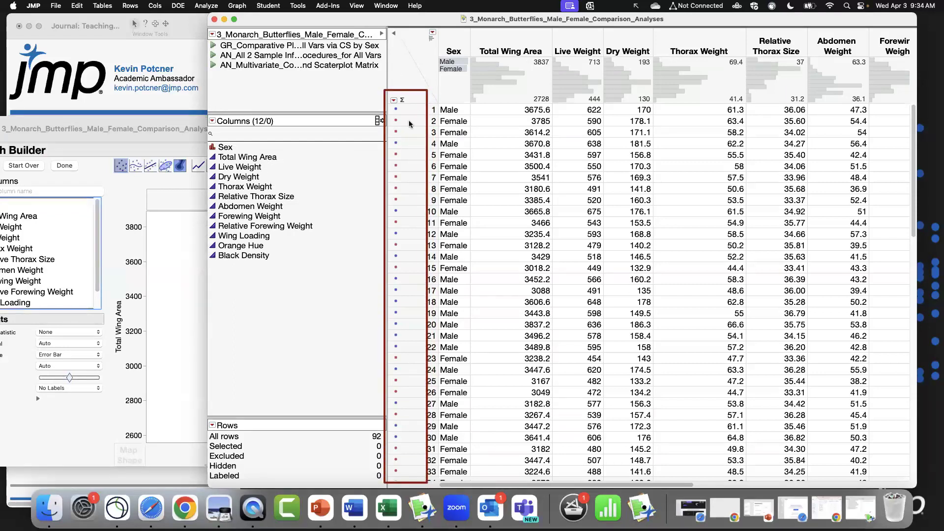
pyautogui.click(140, 6)
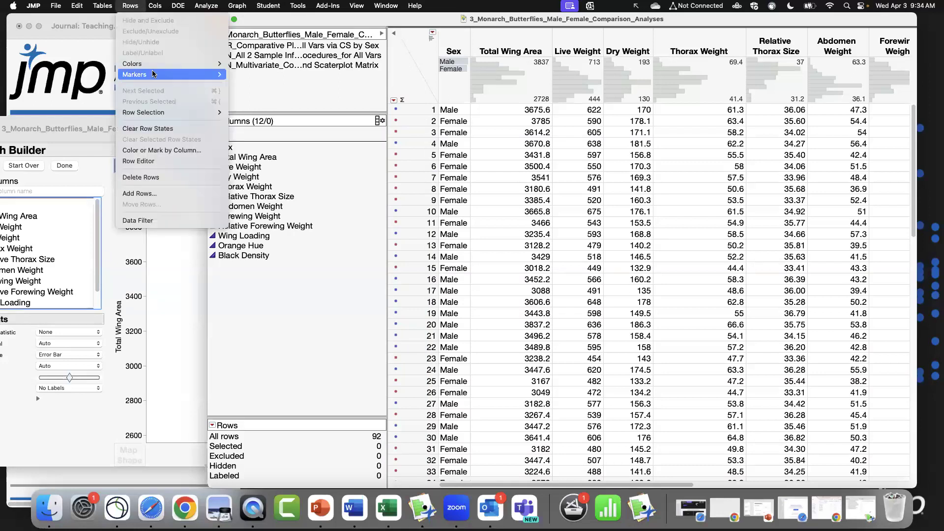
pyautogui.click(173, 130)
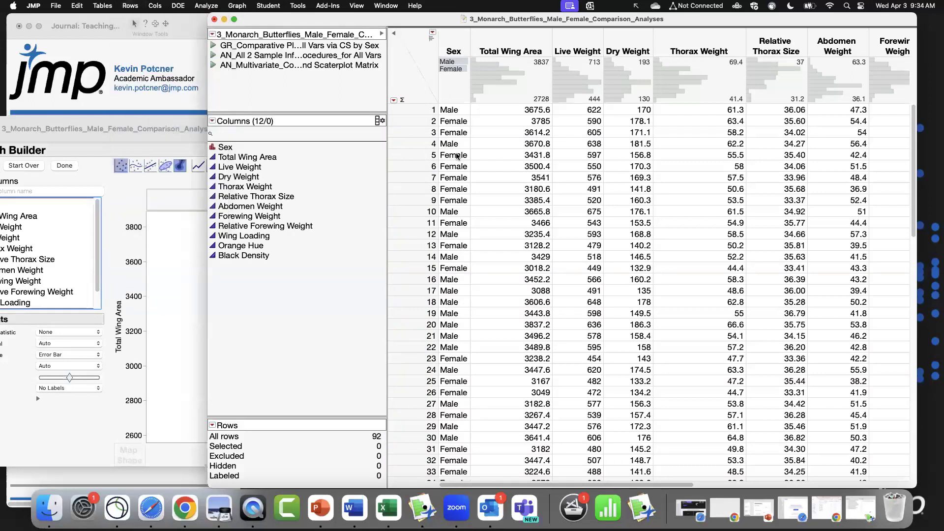
pyautogui.click(129, 5)
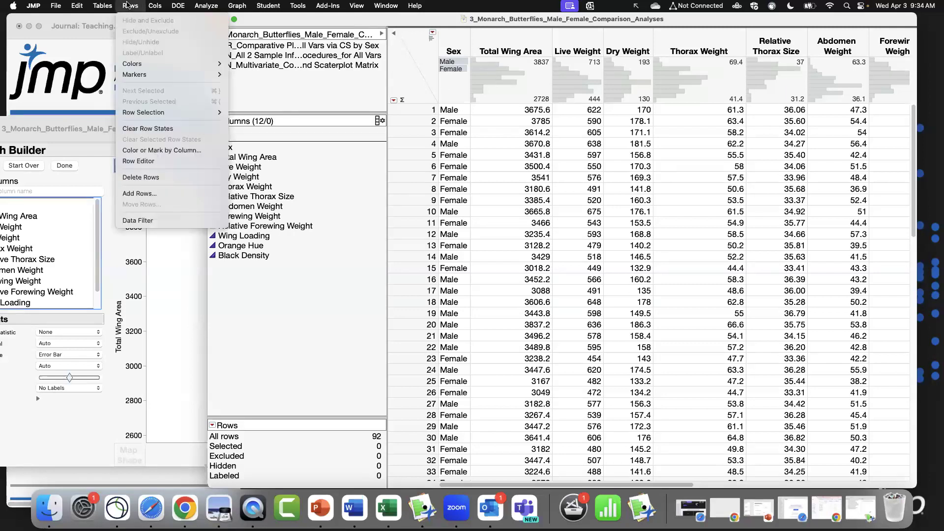
pyautogui.click(196, 150)
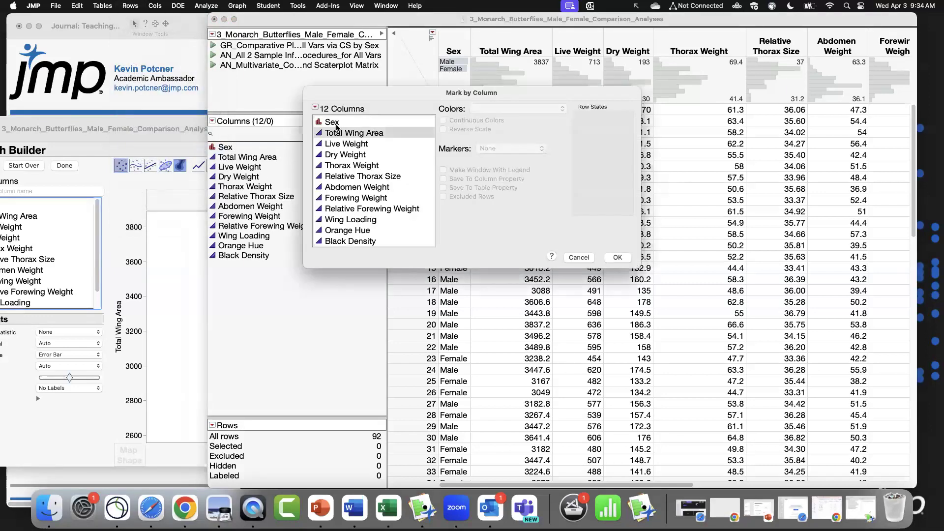
pyautogui.click(336, 122)
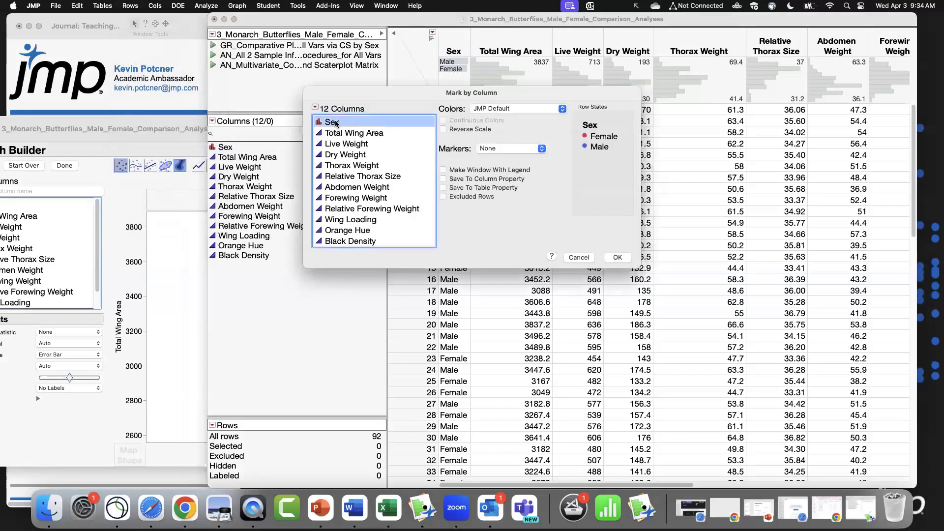
pyautogui.rightClick(593, 137)
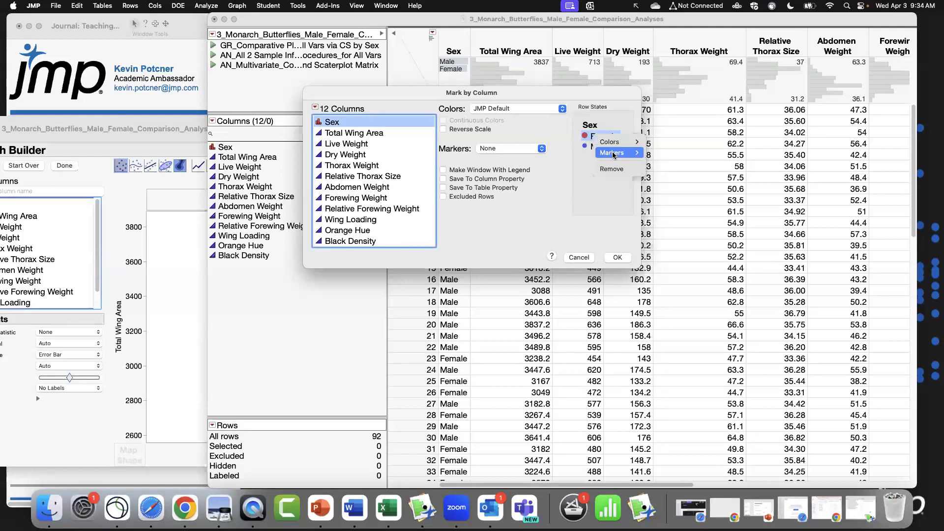
pyautogui.click(562, 187)
pyautogui.click(618, 258)
# Add a Column Switcher to the graph that swaps Total Wing Area with the other measurement columns.
pyautogui.moveTo(178, 129); pyautogui.dragTo(330, 64)
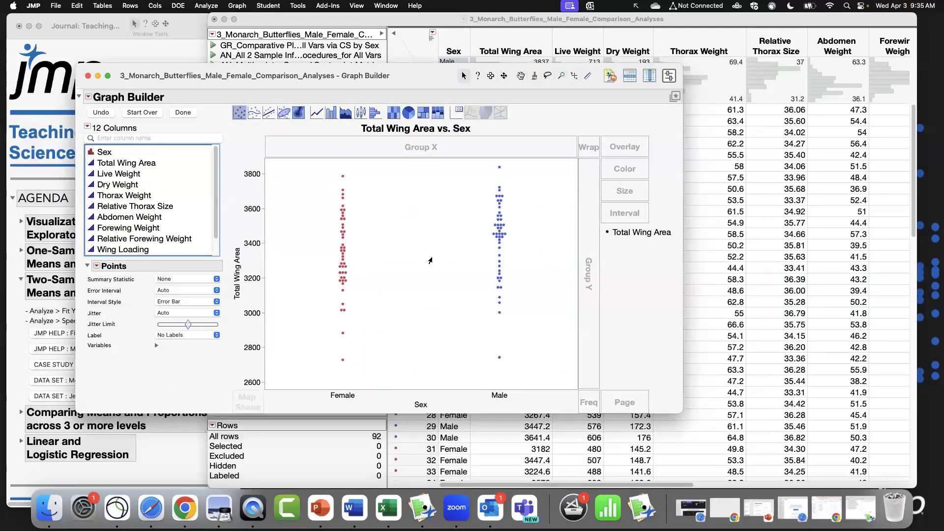
pyautogui.moveTo(420, 75); pyautogui.dragTo(438, 70)
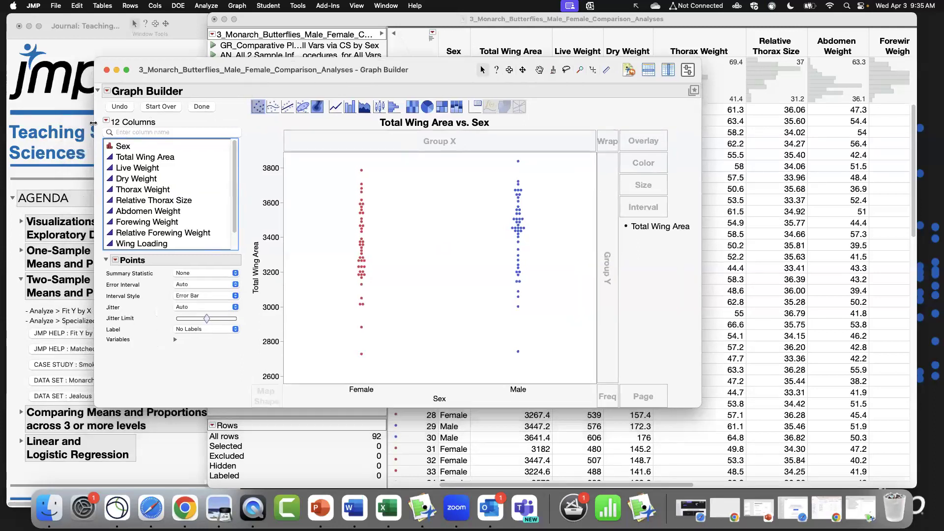
pyautogui.click(107, 91)
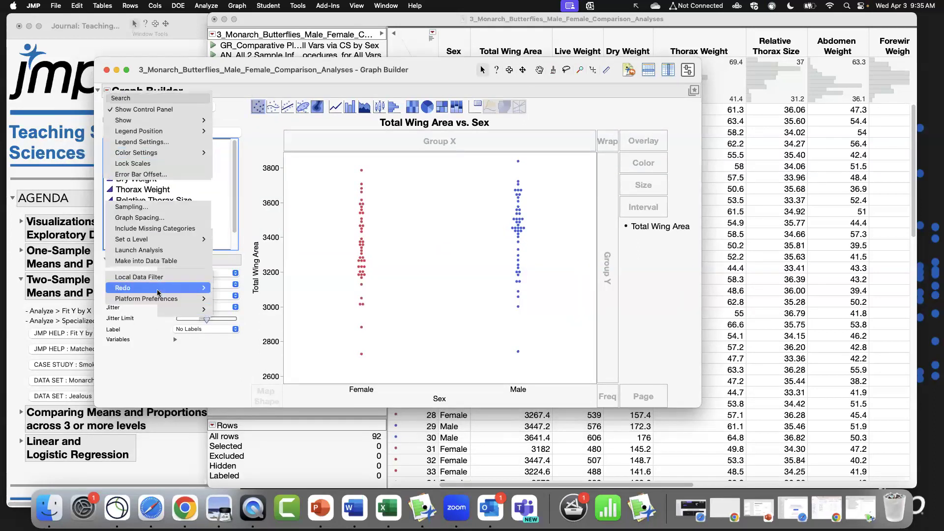
pyautogui.click(229, 290)
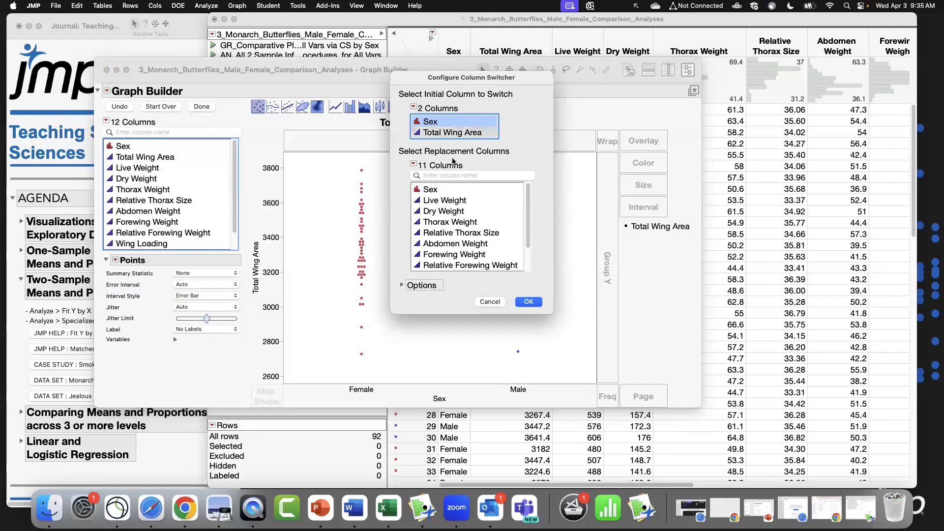
pyautogui.press('Down')
pyautogui.moveTo(461, 193); pyautogui.dragTo(465, 272)
pyautogui.click(527, 302)
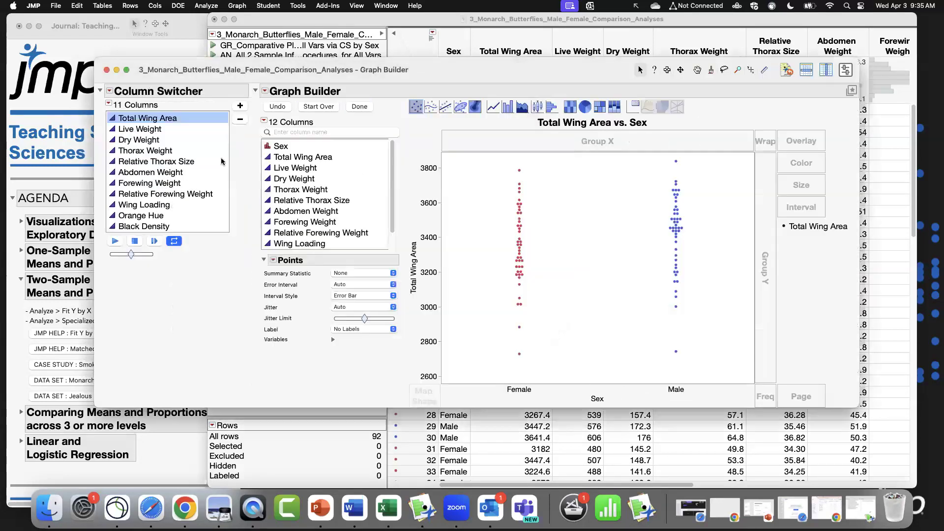
# Add a Line of Fit element showing each sex's mean with a confidence band, and enlarge the graph window.
pyautogui.click(166, 132)
pyautogui.press('Down')
pyautogui.press('Down')
pyautogui.press('Down')
pyautogui.press('Down')
pyautogui.press('Down')
pyautogui.press('Down')
pyautogui.press('Down')
pyautogui.press('Down')
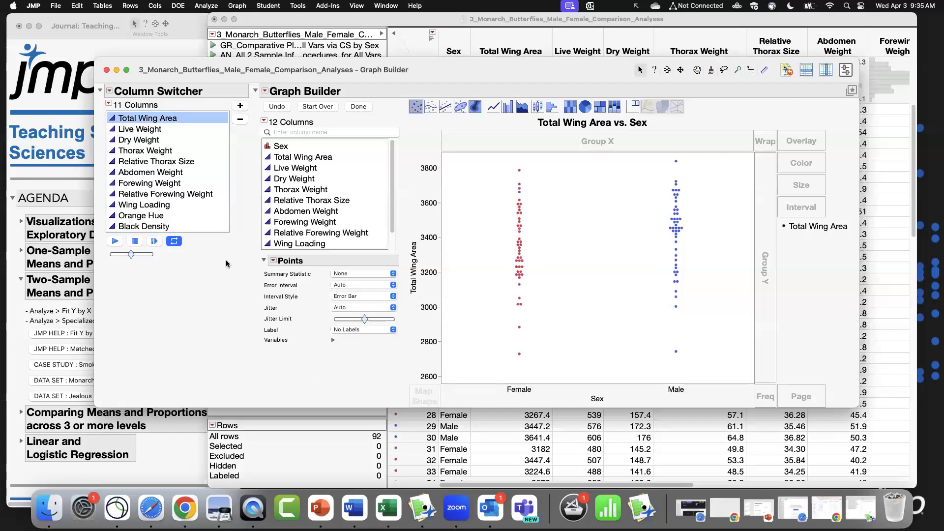
pyautogui.moveTo(446, 70); pyautogui.dragTo(378, 62)
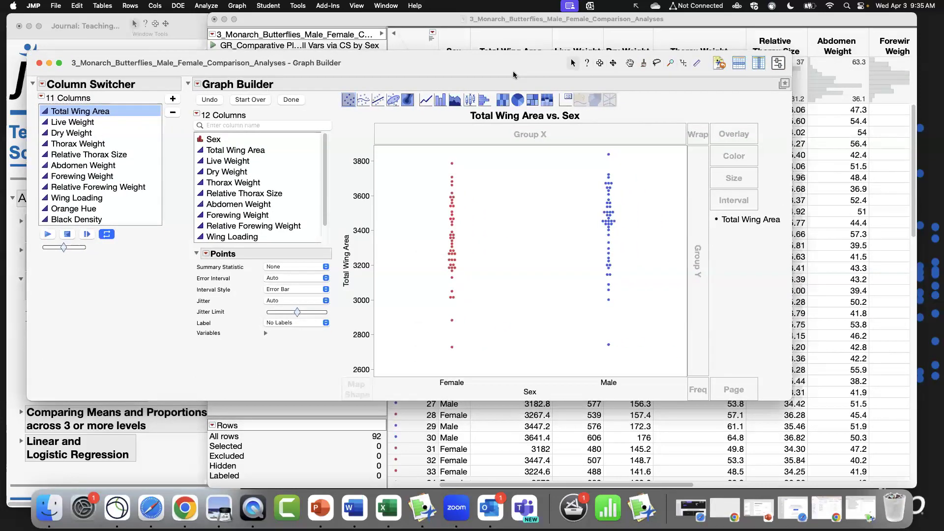
pyautogui.click(379, 101)
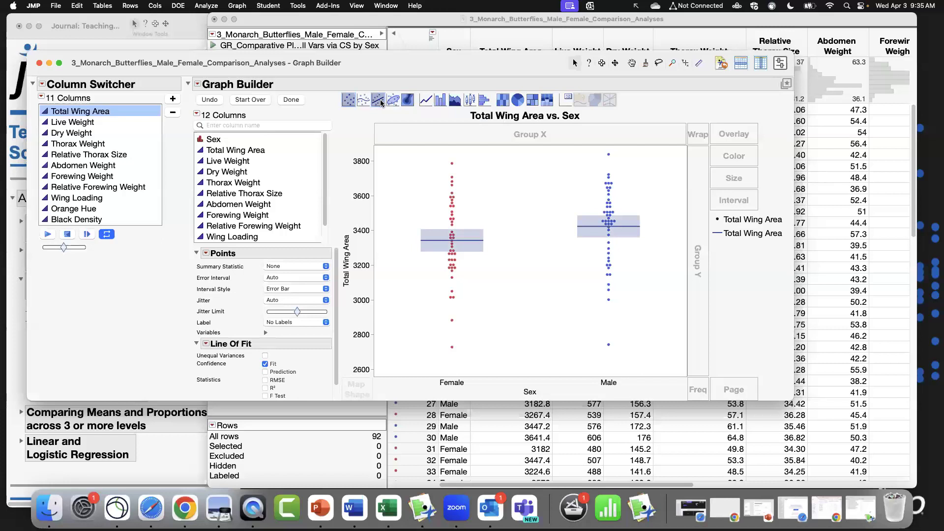
pyautogui.moveTo(793, 400); pyautogui.dragTo(843, 459)
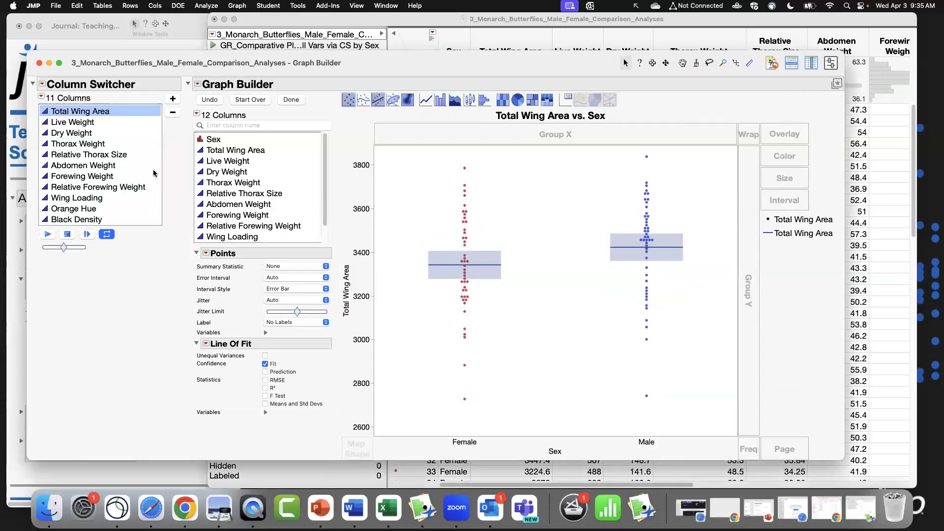
# Cycle through the switcher's measurement columns to compare males and females on each variable.
pyautogui.click(57, 126)
pyautogui.press('Down')
pyautogui.press('Down')
pyautogui.press('Down')
pyautogui.press('Down')
pyautogui.press('Down')
pyautogui.press('Down')
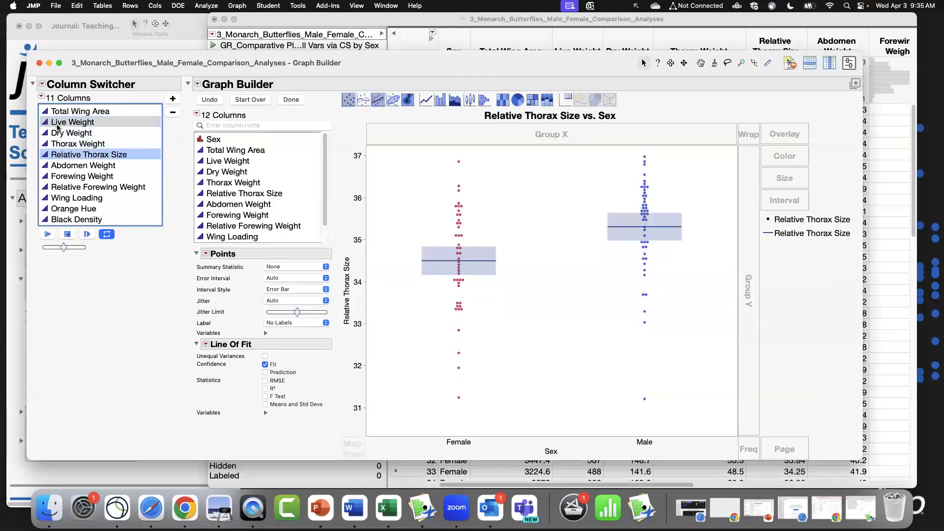
pyautogui.press('Down')
pyautogui.press('Down')
pyautogui.press('Down')
pyautogui.press('Up')
pyautogui.press('Up')
pyautogui.press('Up')
pyautogui.press('Up')
pyautogui.press('Up')
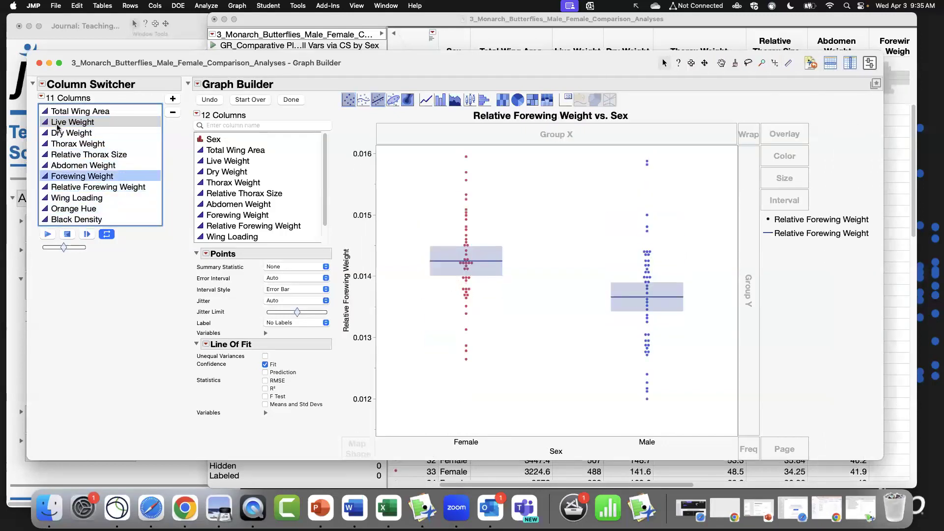
pyautogui.press('Up')
pyautogui.press('Up')
pyautogui.press('Up')
pyautogui.press('Up')
pyautogui.press('Up')
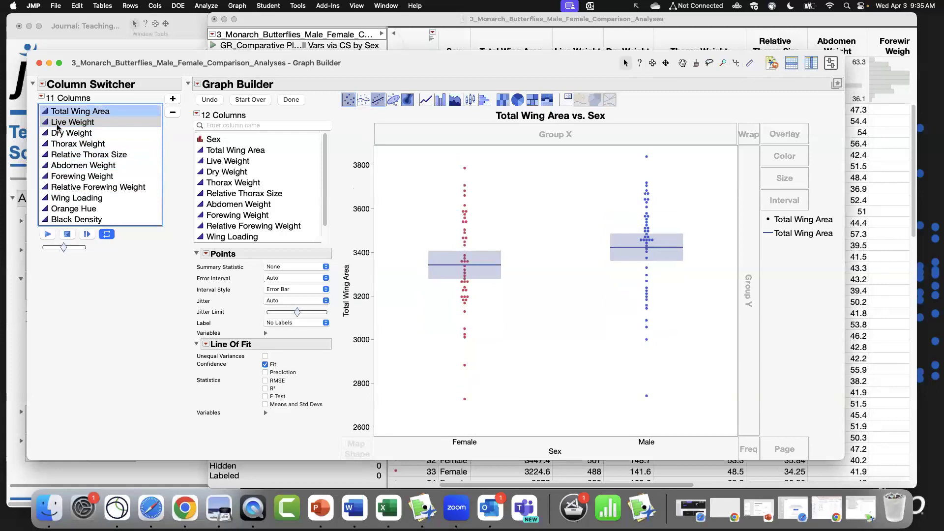
# Show means and standard deviations on the Line of Fit for each sex.
pyautogui.click(304, 408)
pyautogui.click(93, 122)
pyautogui.click(93, 133)
pyautogui.click(94, 144)
pyautogui.click(97, 156)
pyautogui.click(80, 111)
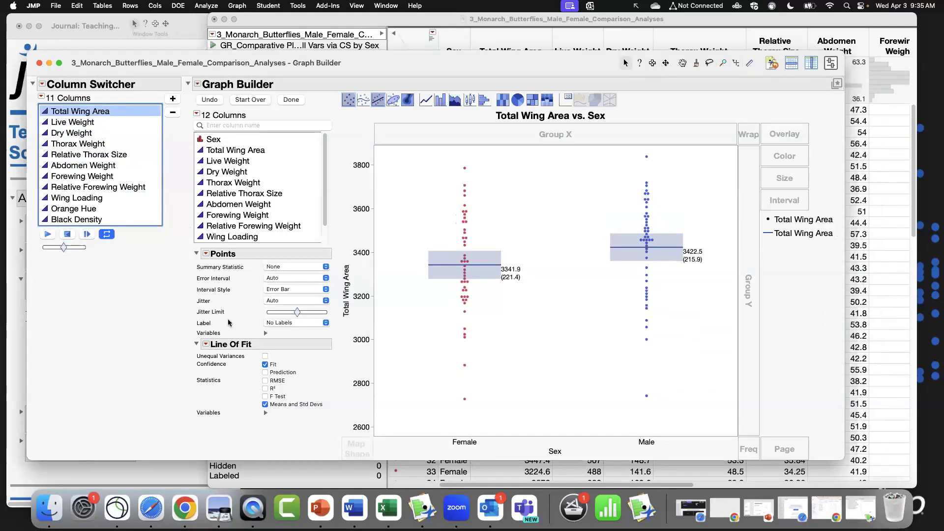
# Turn on the F Test statistic for the Line of Fit and position its label on the graph.
pyautogui.click(279, 397)
pyautogui.moveTo(364, 137)
pyautogui.mouseDown()
pyautogui.moveTo(392, 158)
pyautogui.moveTo(511, 176)
pyautogui.mouseUp()
pyautogui.click(106, 123)
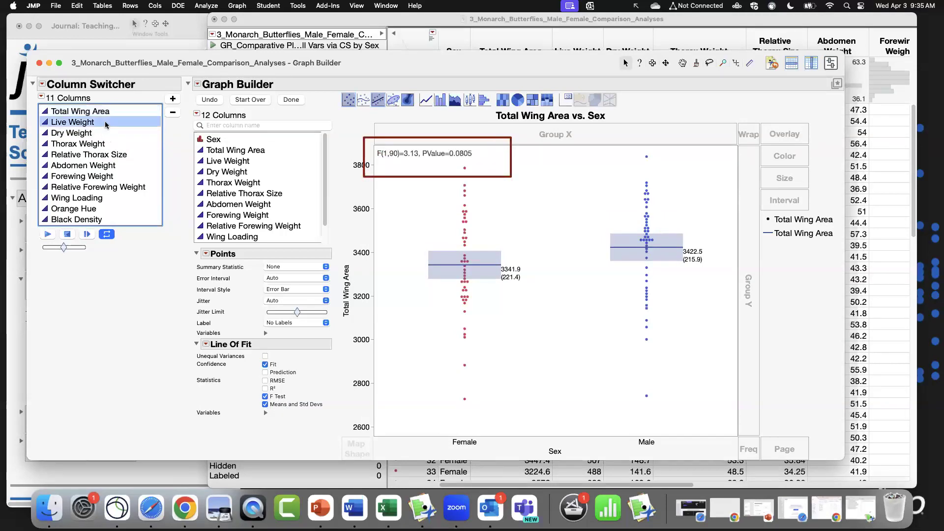
# Step through the switcher's measurement columns to compare the F test results between sexes.
pyautogui.press('Down')
pyautogui.press('Down')
pyautogui.press('Down')
pyautogui.press('Down')
pyautogui.press('Down')
pyautogui.press('Down')
pyautogui.press('Down')
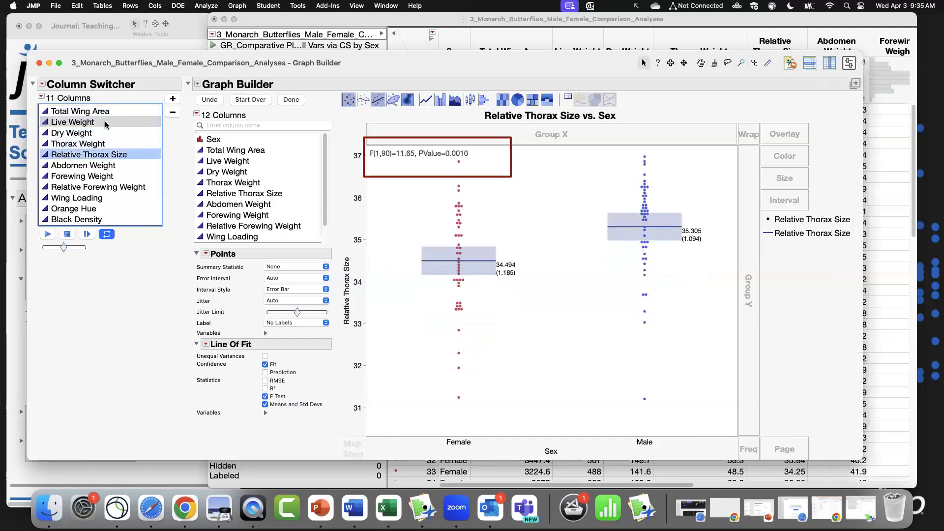
pyautogui.press('Down')
pyautogui.press('Down')
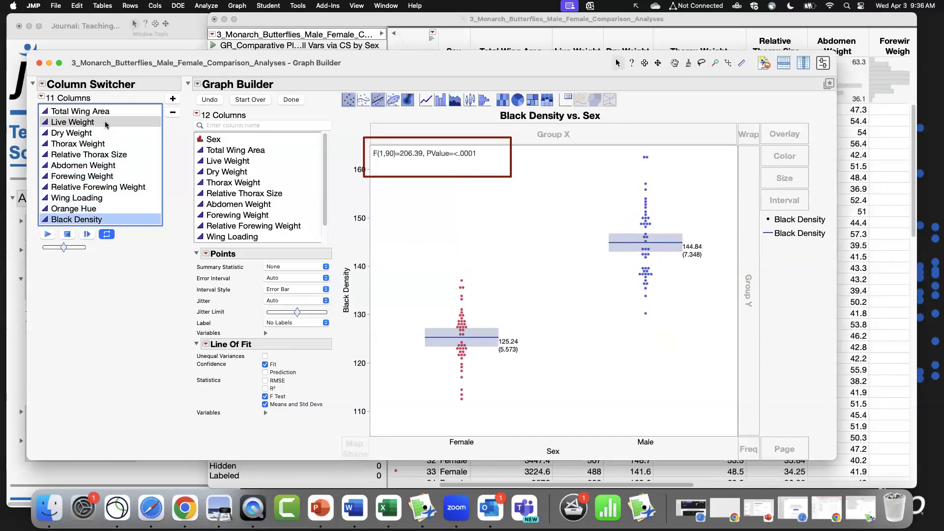
pyautogui.press('Up')
pyautogui.press('Up')
pyautogui.press('Up')
pyautogui.press('Up')
pyautogui.press('Up')
pyautogui.press('Up')
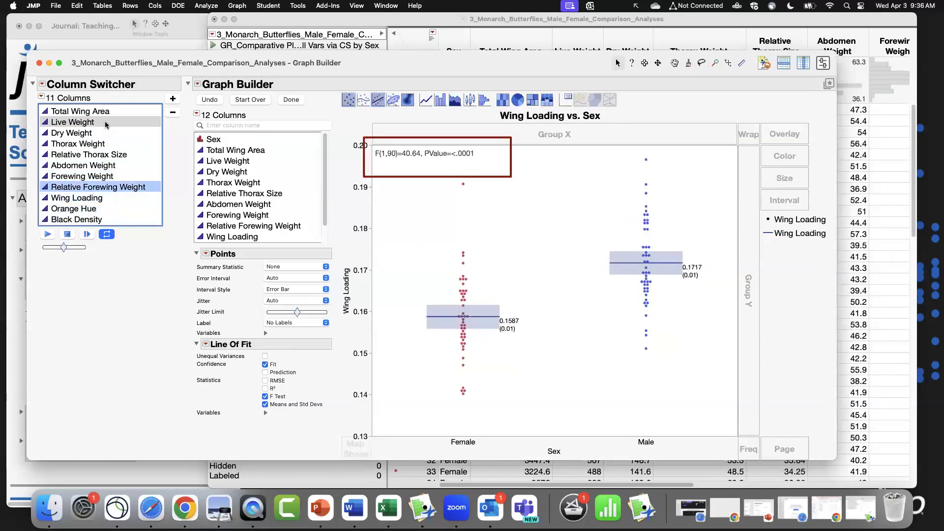
pyautogui.press('Up')
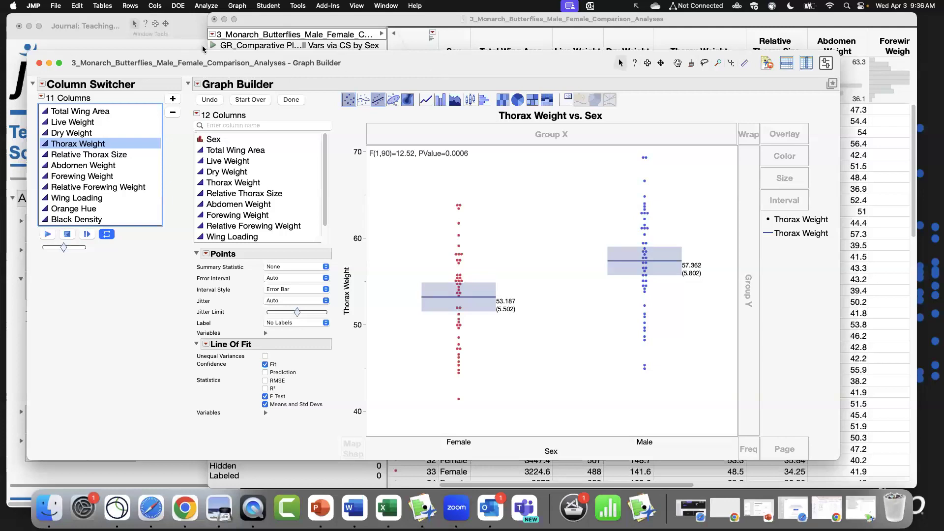
# Run Fit Y by X with Total Wing Area as response and Sex as factor, then enlarge the Oneway report.
pyautogui.moveTo(325, 23); pyautogui.dragTo(273, 27)
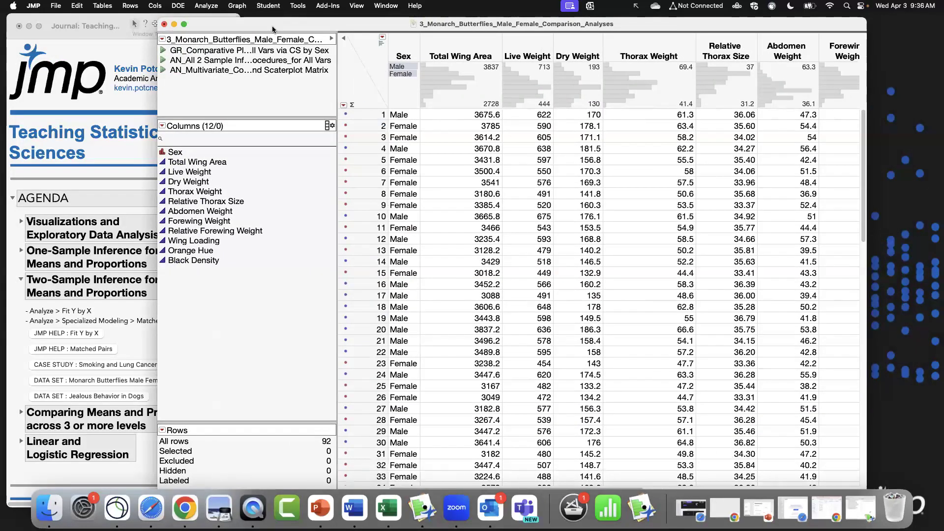
pyautogui.click(236, 6)
pyautogui.moveTo(206, 6)
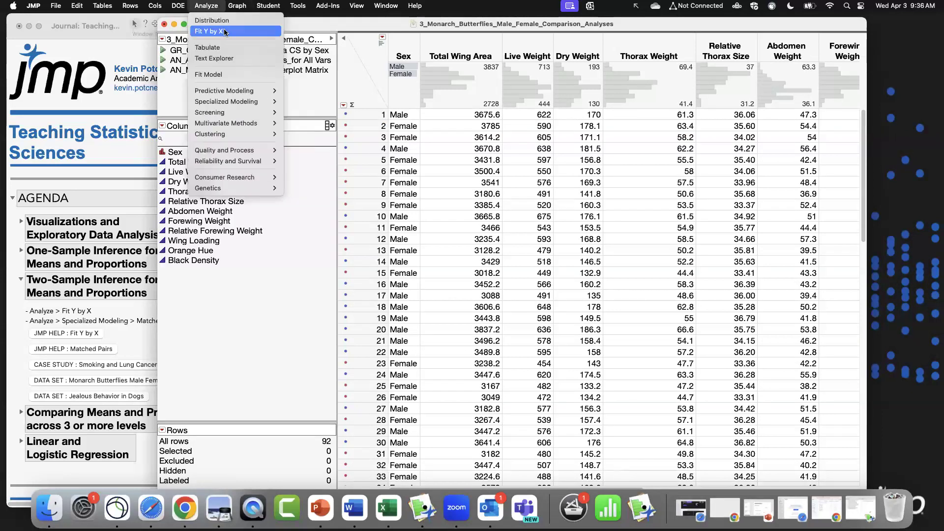
pyautogui.click(240, 34)
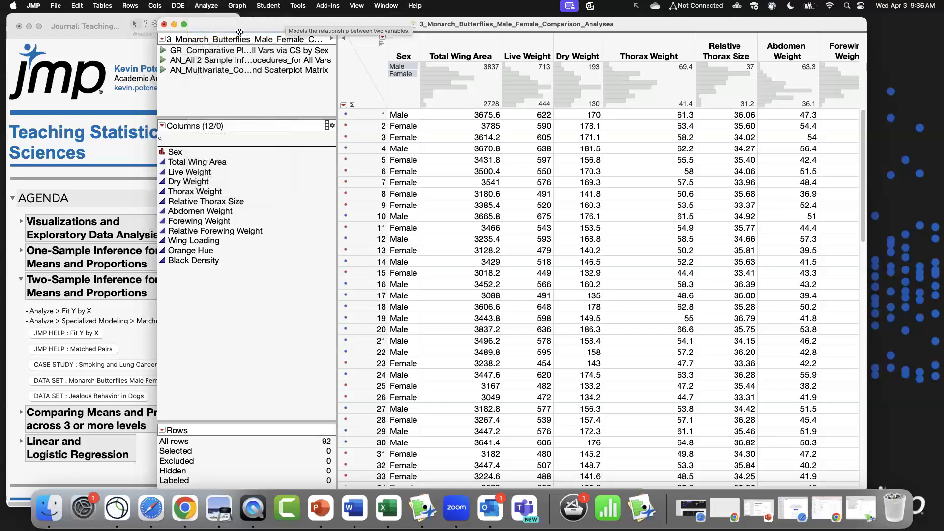
pyautogui.moveTo(343, 74); pyautogui.dragTo(292, 92)
pyautogui.click(297, 153)
pyautogui.click(416, 131)
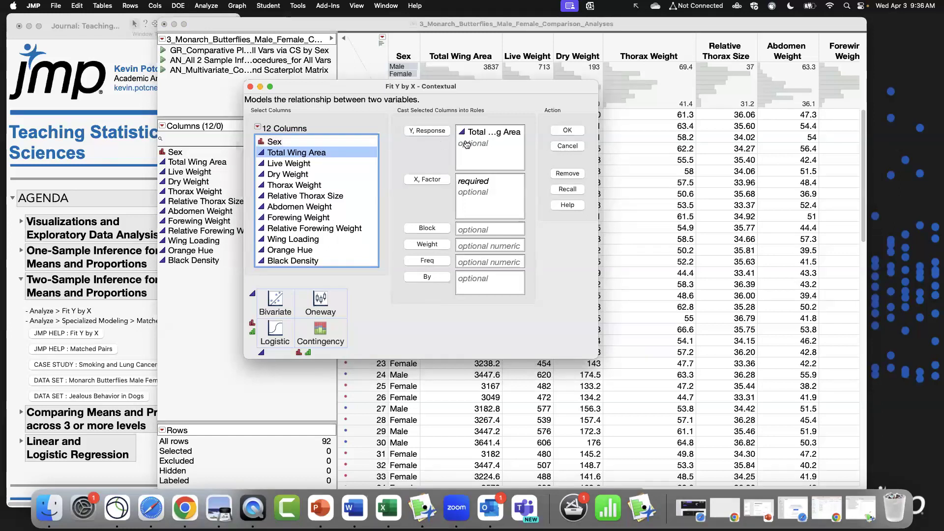
pyautogui.click(275, 142)
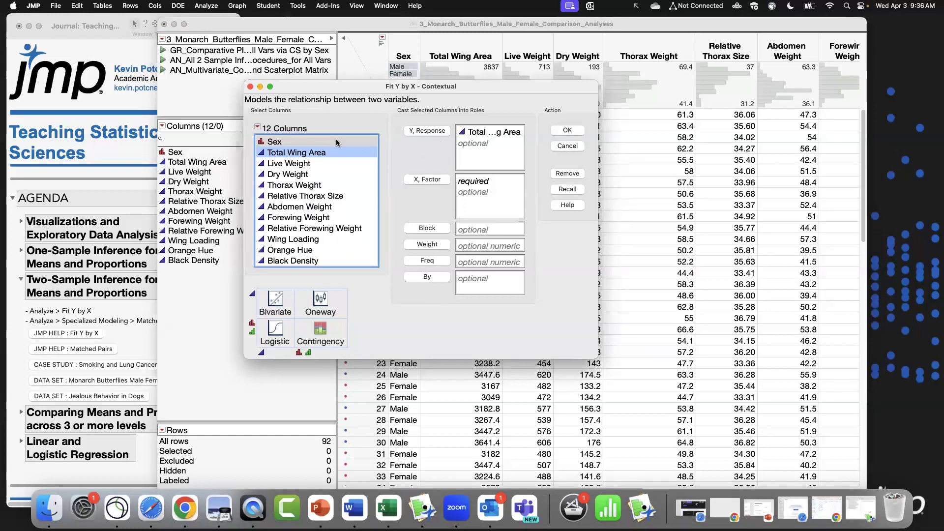
pyautogui.click(426, 179)
pyautogui.click(568, 130)
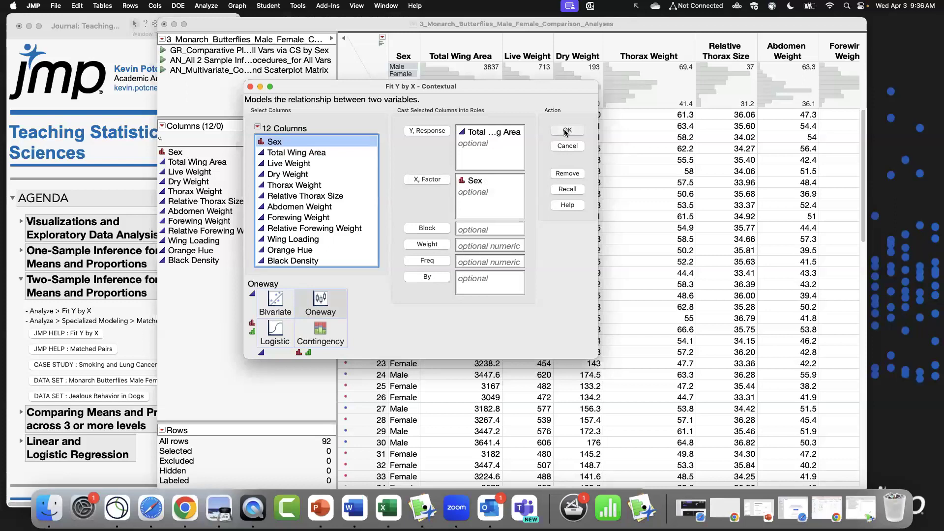
pyautogui.moveTo(295, 50); pyautogui.dragTo(522, 62)
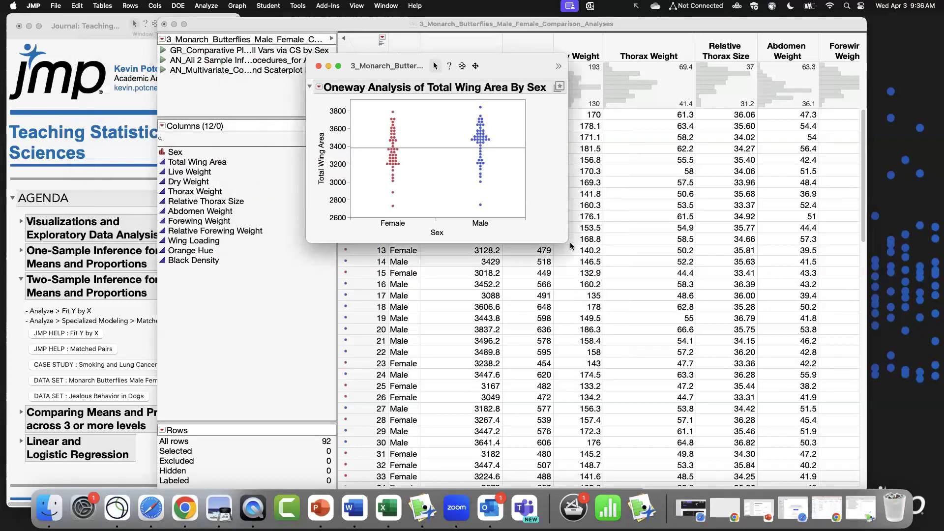
pyautogui.moveTo(673, 319); pyautogui.dragTo(812, 426)
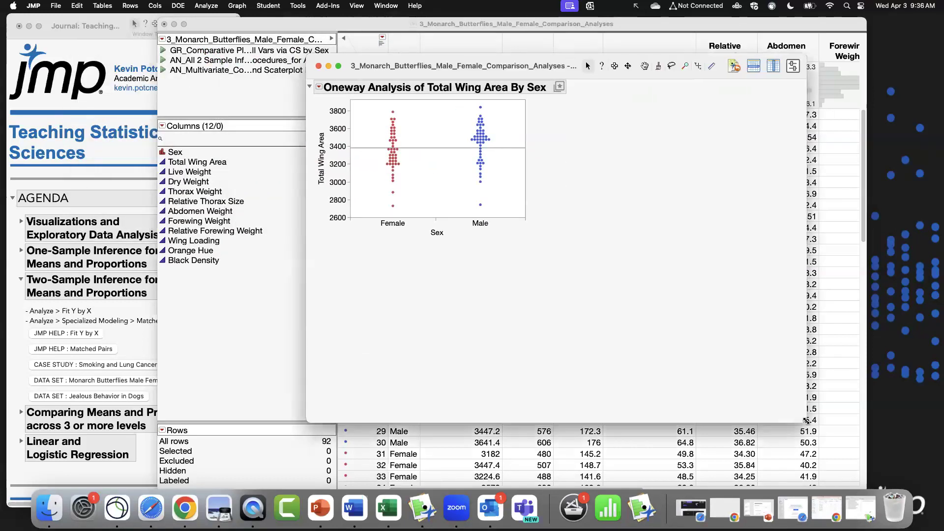
# Add the Means/Anova/Pooled t analysis to the Oneway report of Total Wing Area by Sex.
pyautogui.click(319, 88)
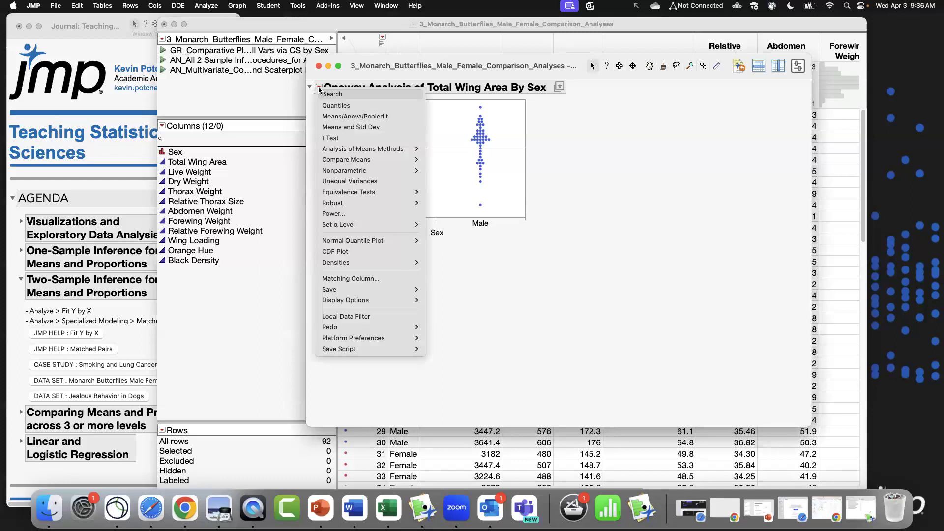
pyautogui.click(408, 119)
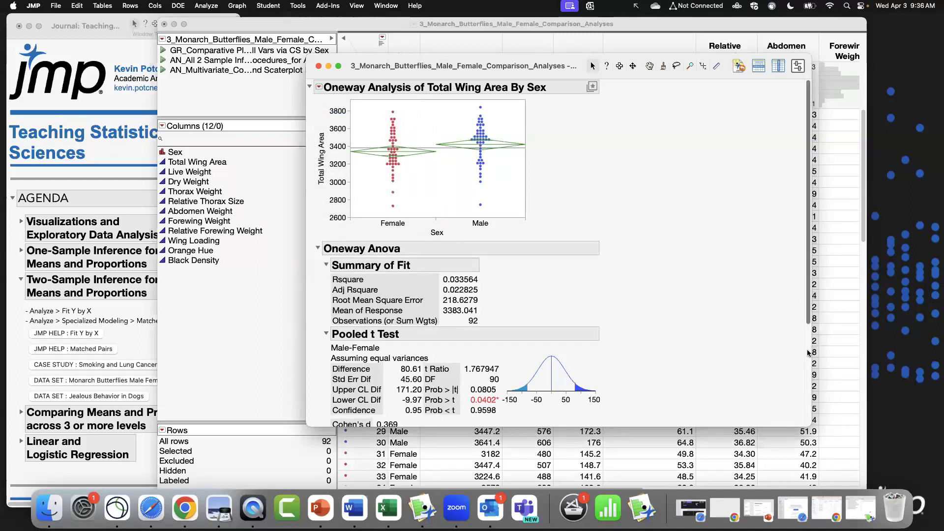
pyautogui.scroll(-5, 809, 353)
pyautogui.moveTo(809, 411); pyautogui.dragTo(820, 202)
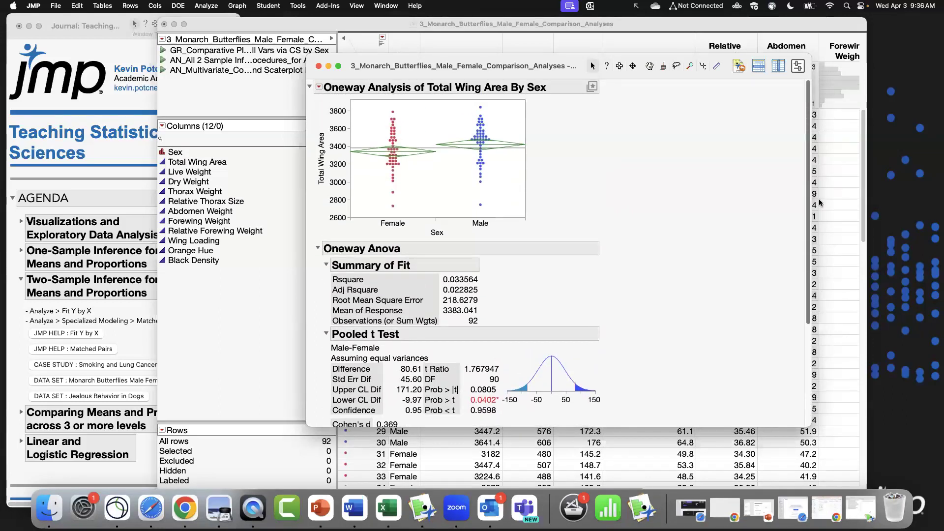
# Add a column switcher over the measurement columns to the Oneway report and briefly play through them.
pyautogui.click(318, 88)
pyautogui.moveTo(392, 327)
pyautogui.click(457, 328)
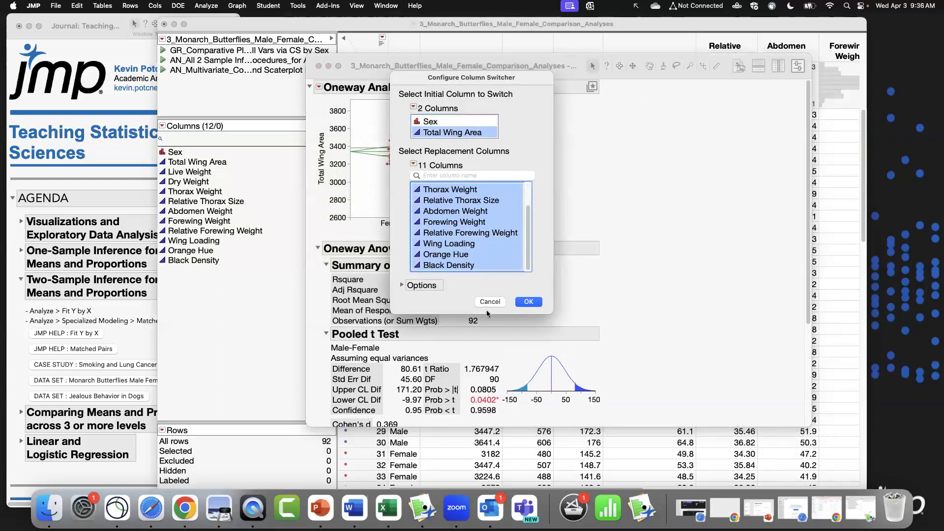
pyautogui.click(527, 302)
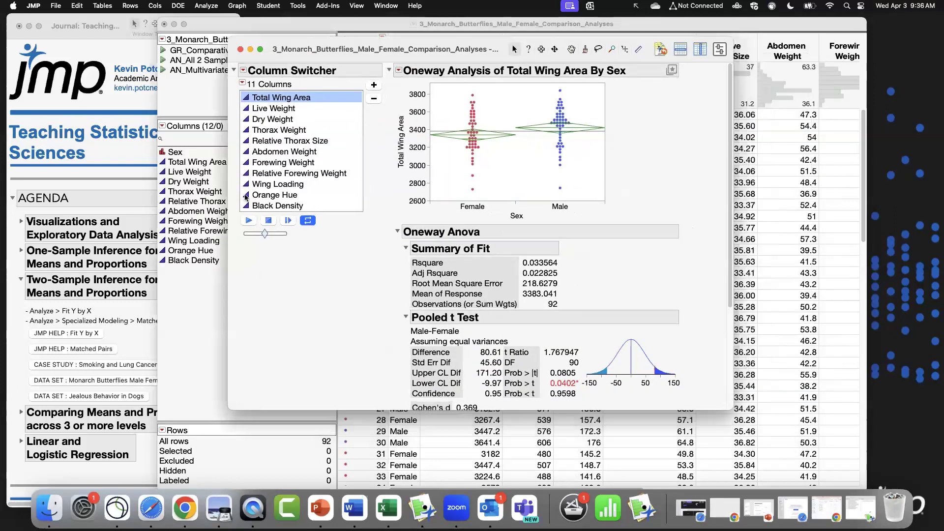
pyautogui.click(229, 221)
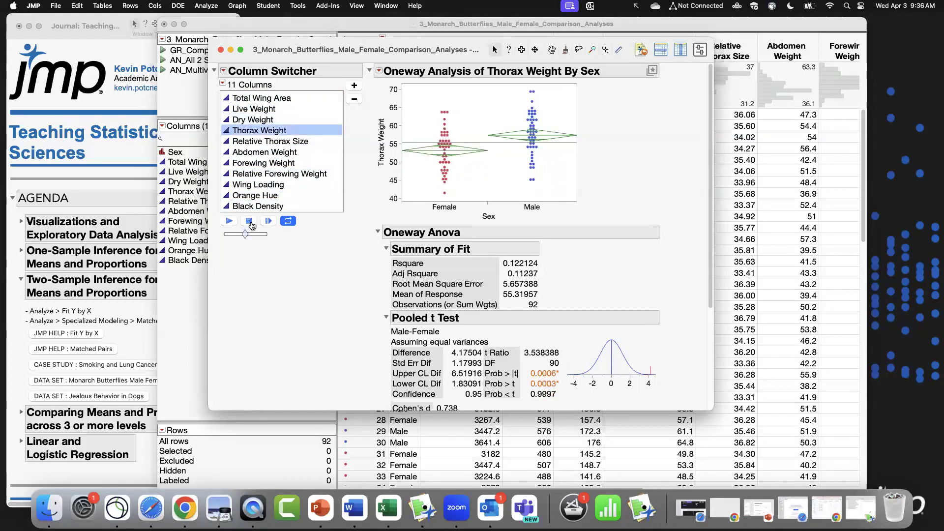
pyautogui.click(251, 222)
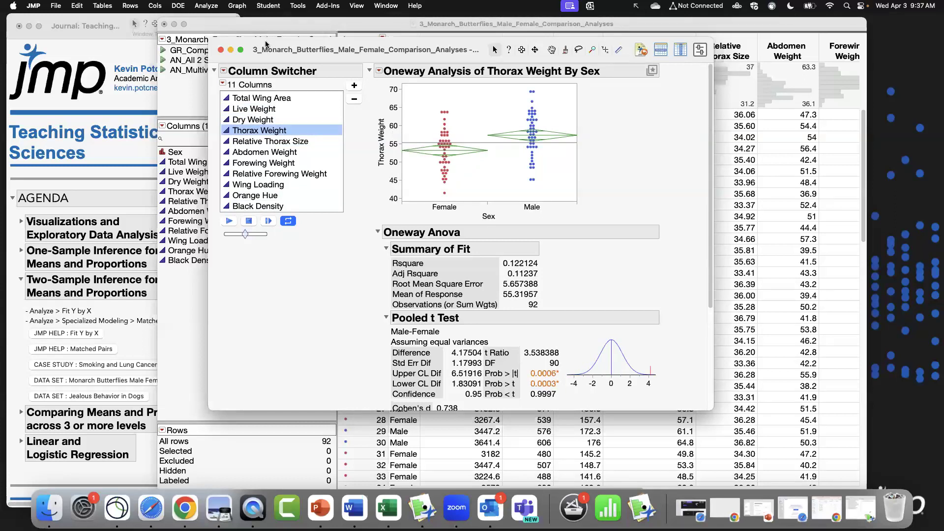
# Close the Oneway report, then run and close the saved comparative Graph Builder script.
pyautogui.click(221, 51)
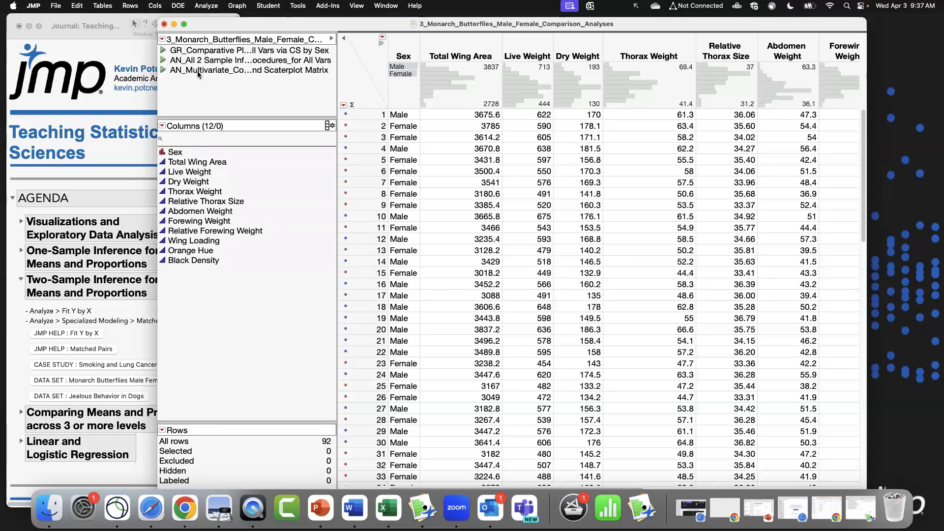
pyautogui.click(164, 50)
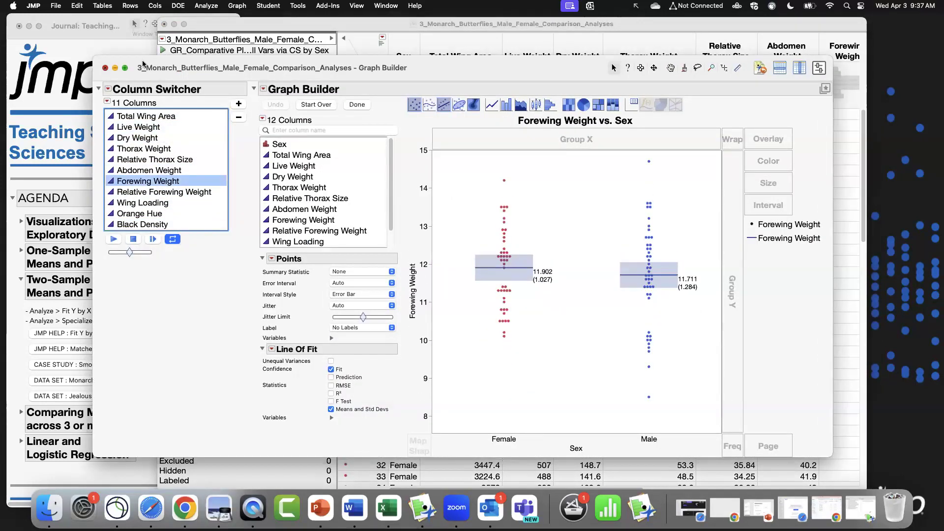
pyautogui.click(104, 68)
# Run the saved two-sample inference script for all variables and close its Fit Group report.
pyautogui.click(164, 61)
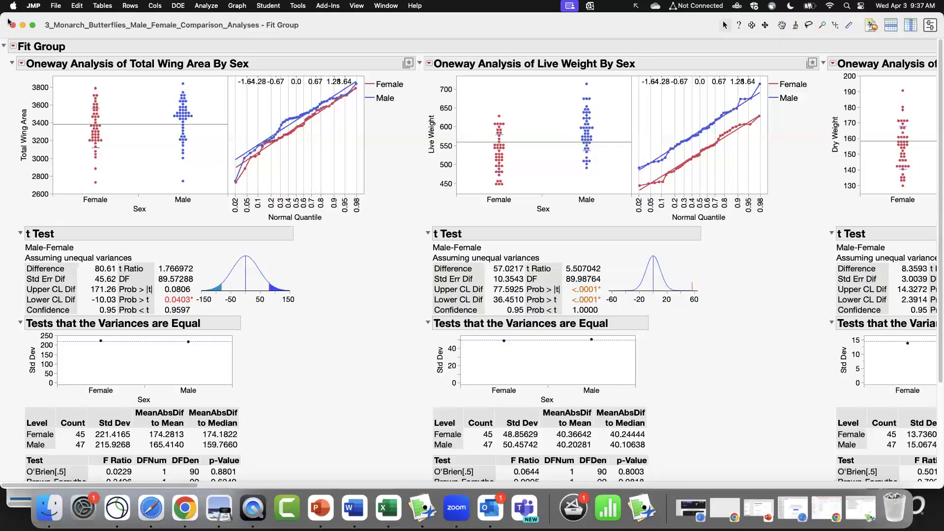
pyautogui.click(13, 25)
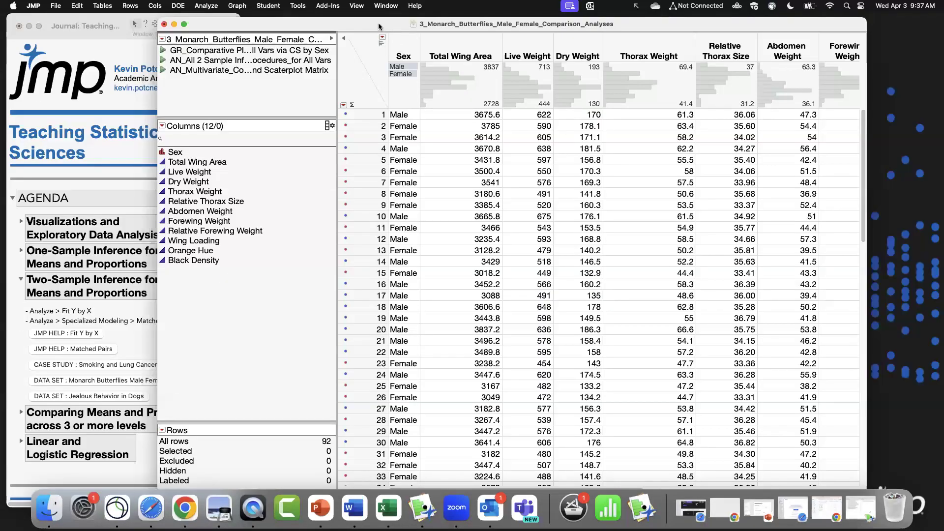
# Close the monarch butterfly data table and reopen it.
pyautogui.moveTo(377, 25); pyautogui.dragTo(368, 24)
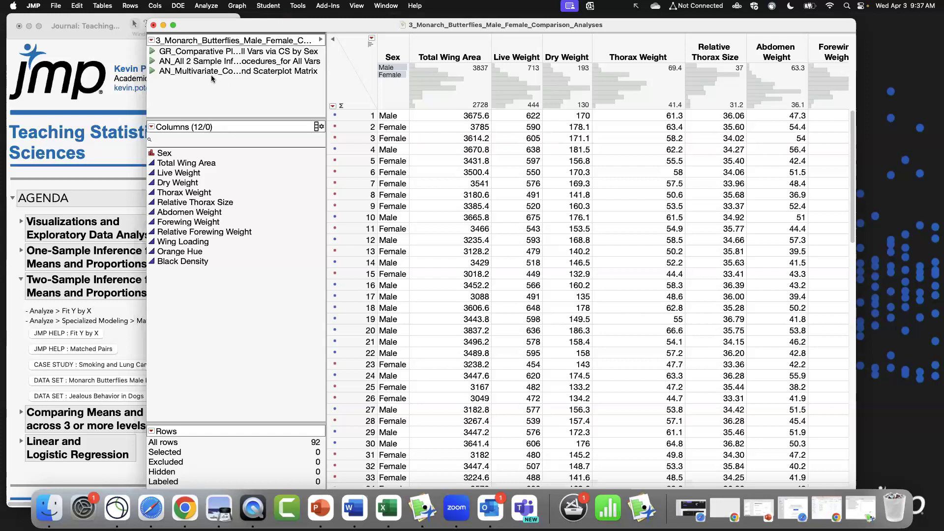
pyautogui.moveTo(184, 25); pyautogui.dragTo(155, 24)
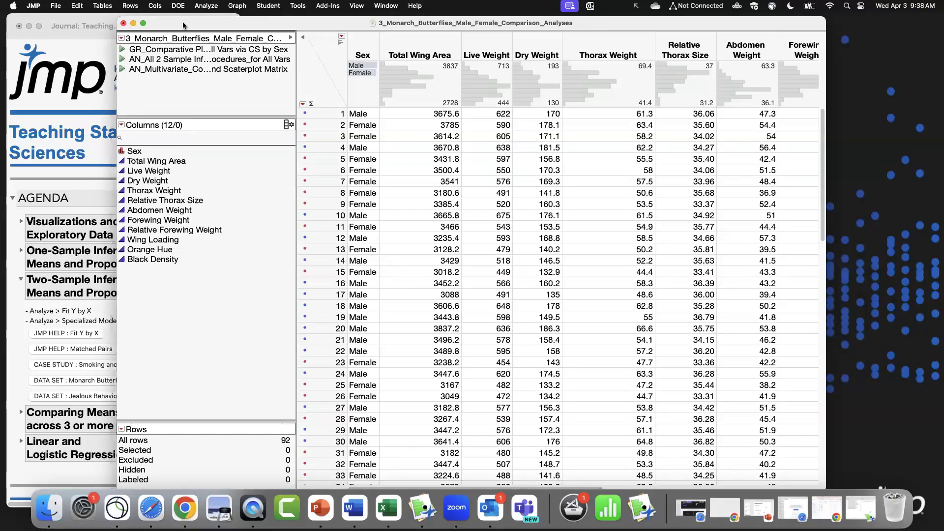
pyautogui.click(123, 23)
pyautogui.click(476, 307)
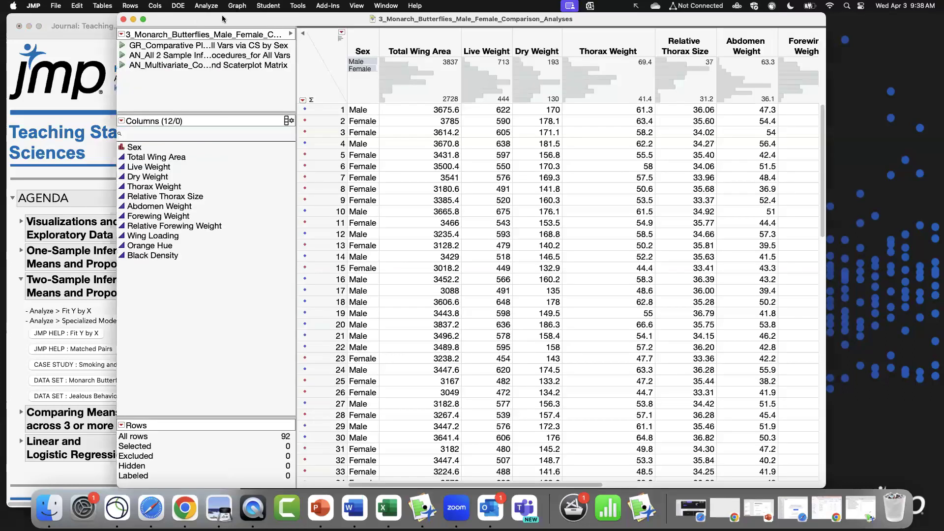
pyautogui.moveTo(222, 19); pyautogui.dragTo(157, 19)
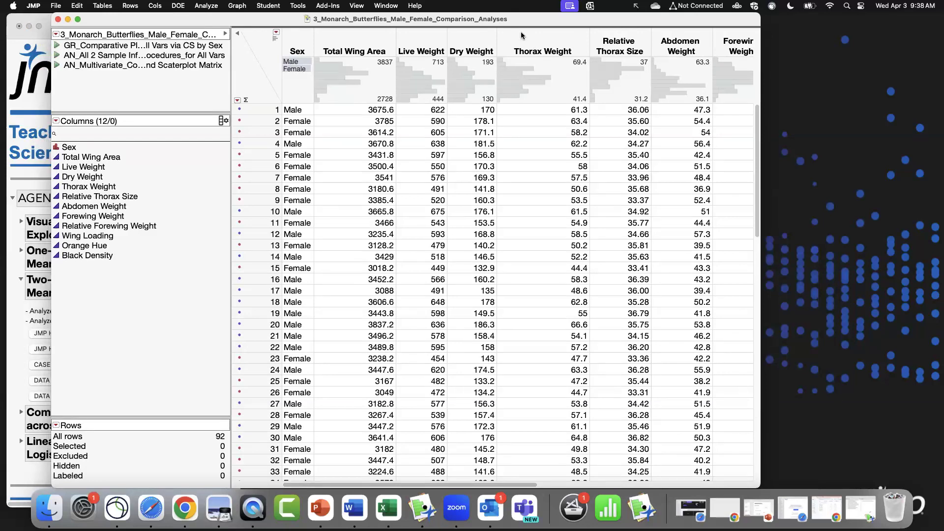
# Open Fit Model and assign Total Wing Area as the Y response.
pyautogui.click(207, 6)
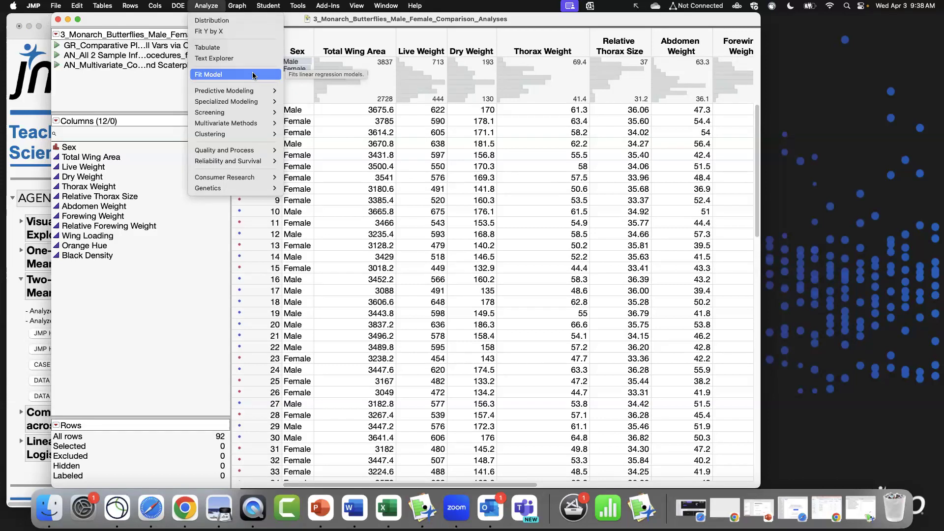
pyautogui.click(227, 76)
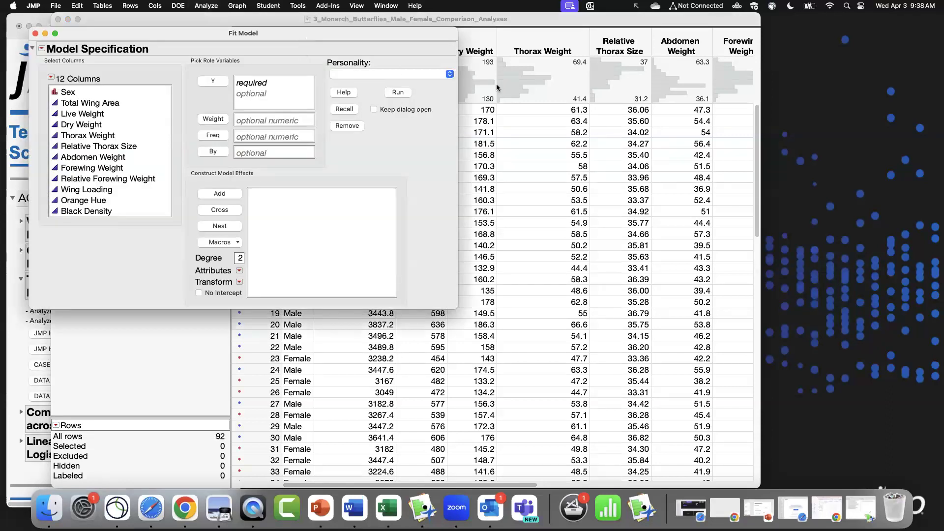
pyautogui.moveTo(300, 33); pyautogui.dragTo(647, 95)
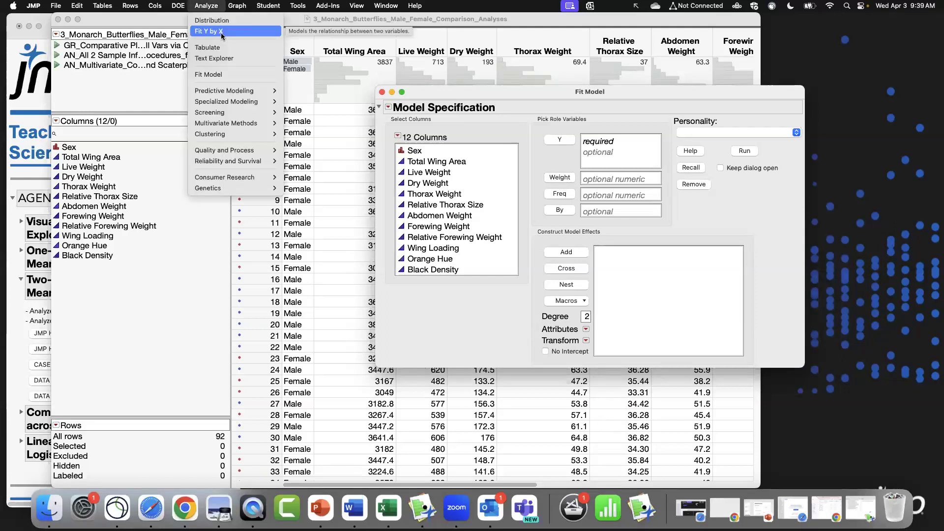
pyautogui.click(488, 94)
pyautogui.moveTo(544, 93); pyautogui.dragTo(410, 62)
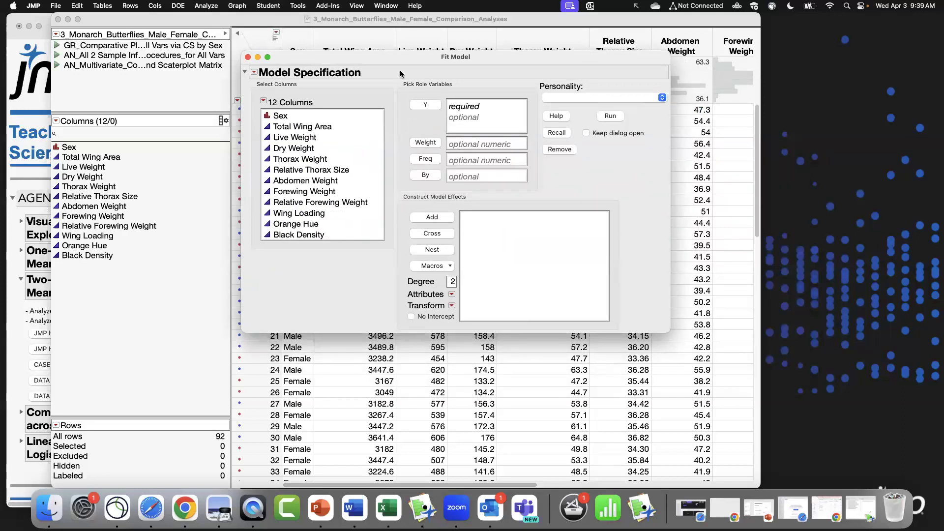
pyautogui.click(296, 127)
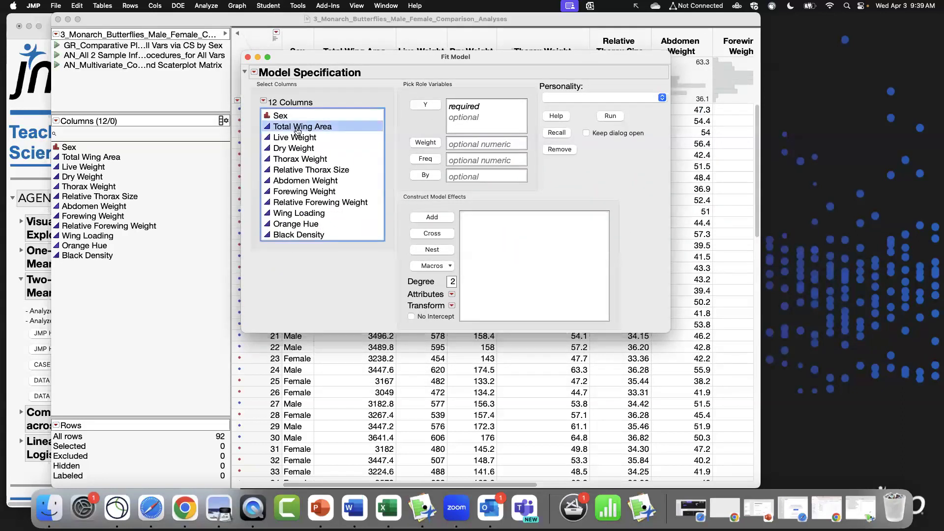
pyautogui.click(426, 105)
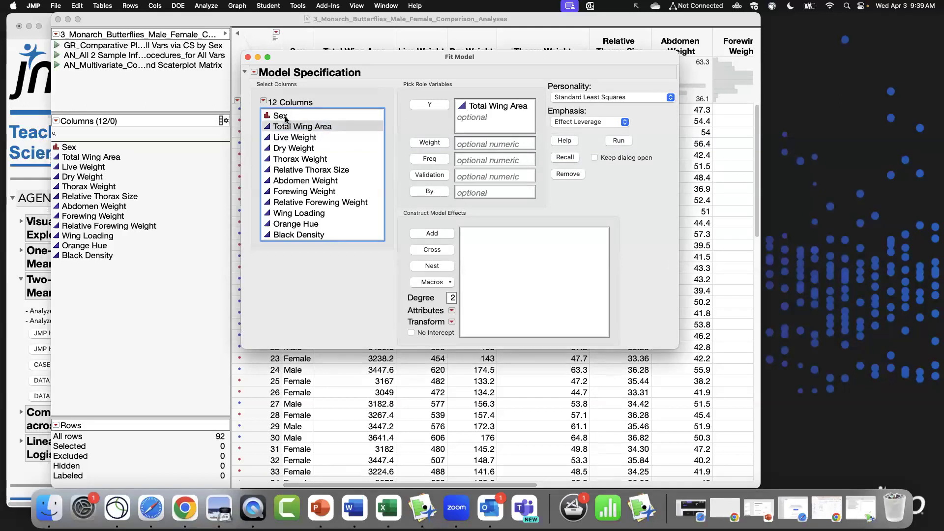
# Add Sex and Live Weight as full factorial model effects and run the model.
pyautogui.click(285, 117)
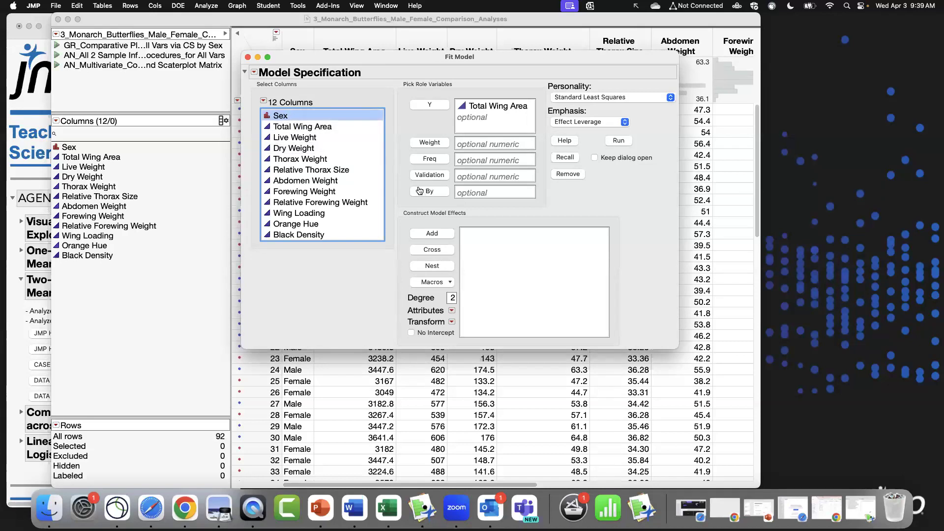
pyautogui.keyDown('super'); pyautogui.click(329, 137); pyautogui.keyUp('super')
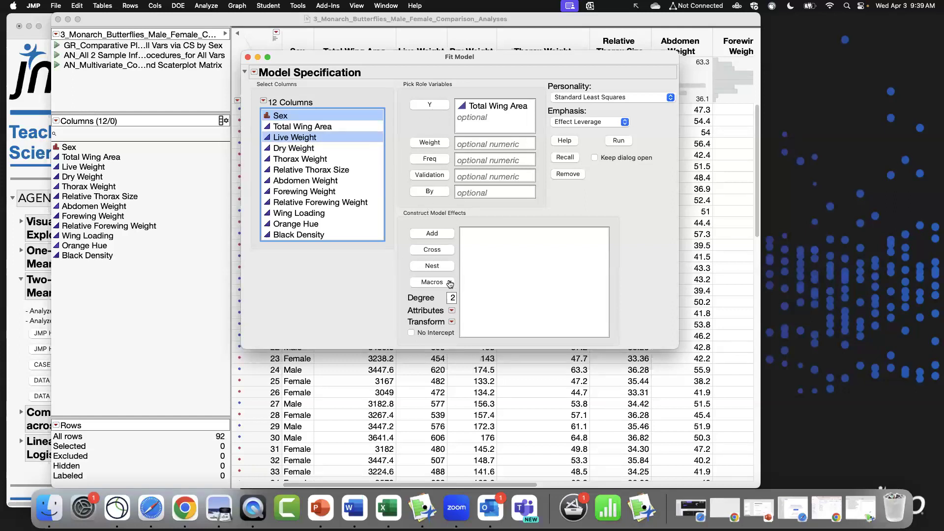
pyautogui.click(433, 282)
pyautogui.click(442, 304)
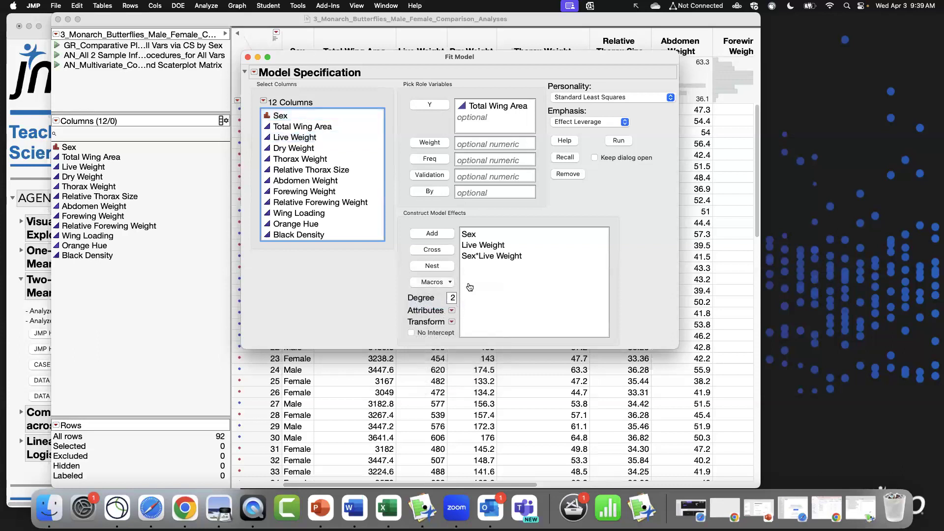
pyautogui.click(601, 123)
pyautogui.click(601, 145)
pyautogui.click(622, 141)
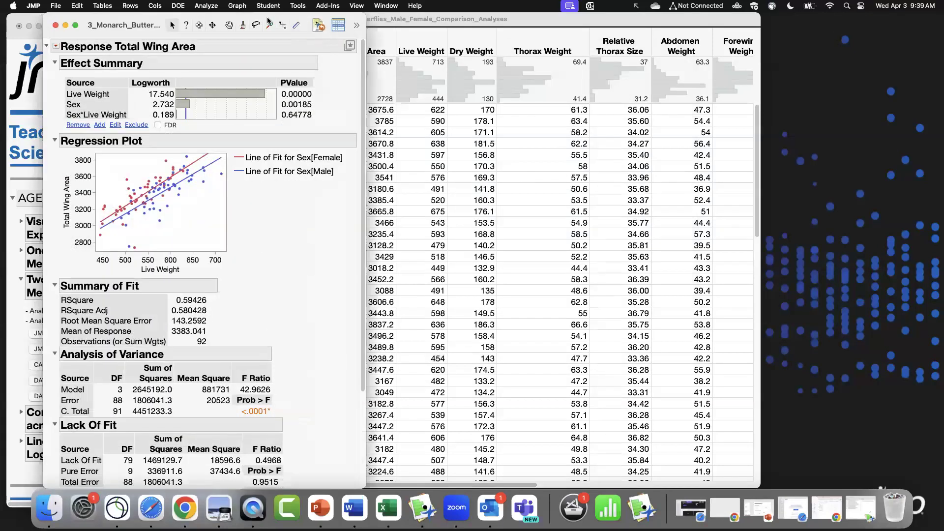
# Review the Response Total Wing Area fit report and close it.
pyautogui.moveTo(268, 20); pyautogui.dragTo(462, 21)
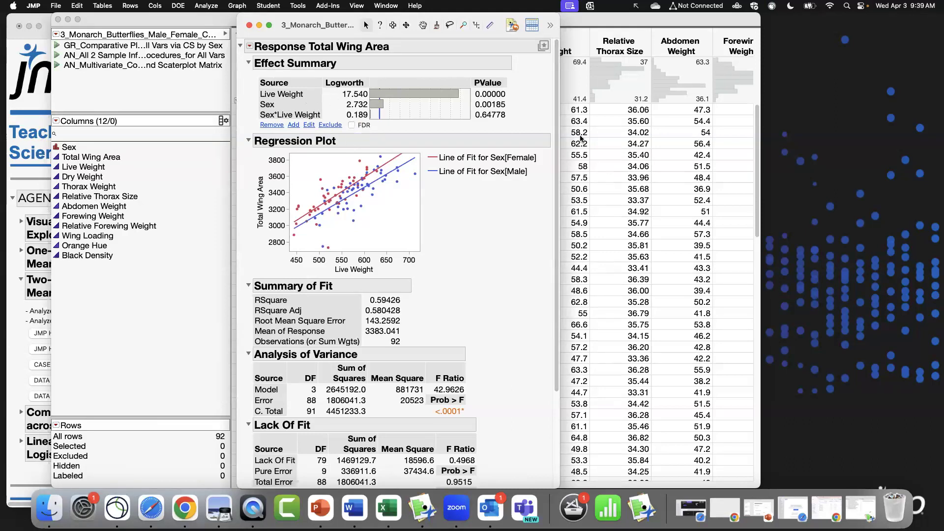
pyautogui.scroll(-3, 547, 207)
pyautogui.scroll(-2, 548, 208)
pyautogui.scroll(5, 555, 195)
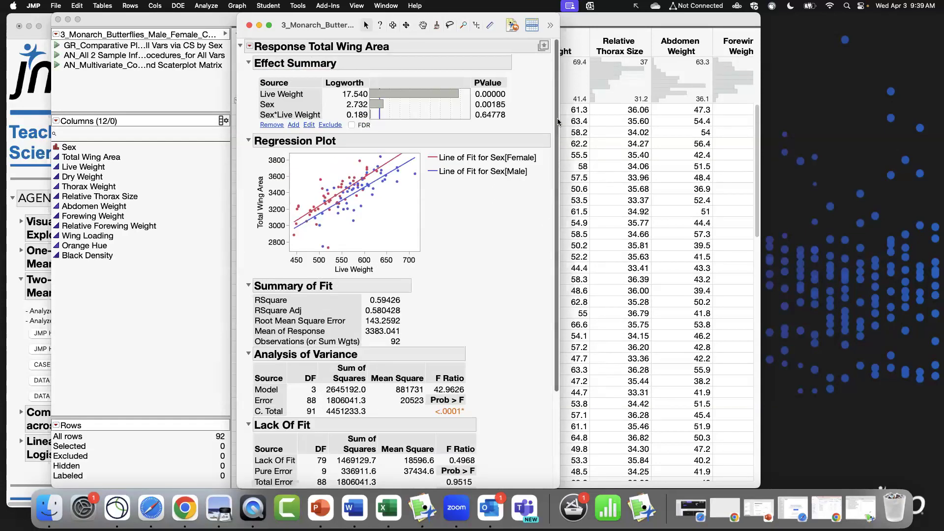
pyautogui.click(249, 25)
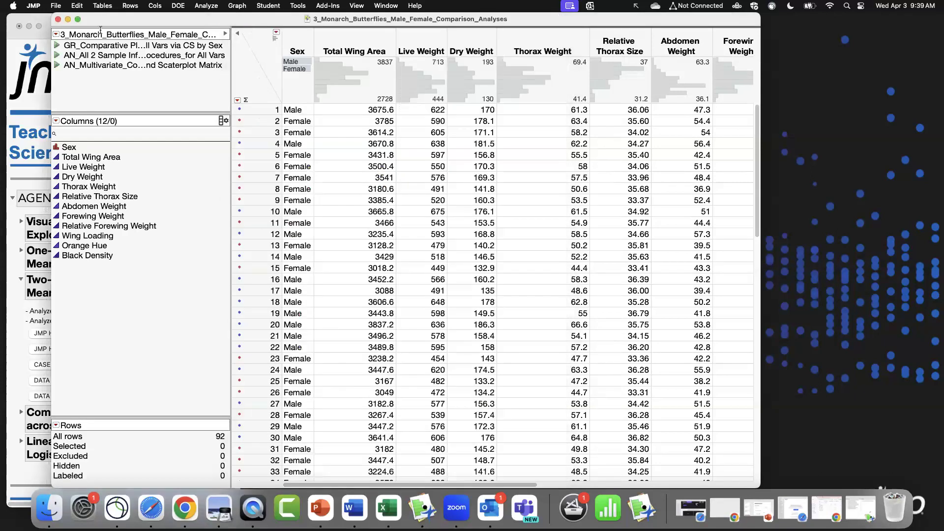
pyautogui.click(202, 7)
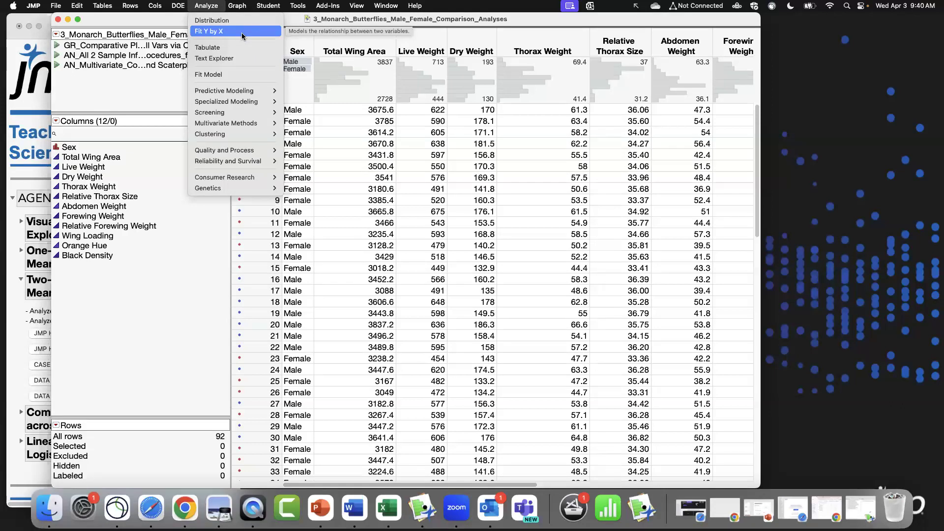
pyautogui.click(241, 32)
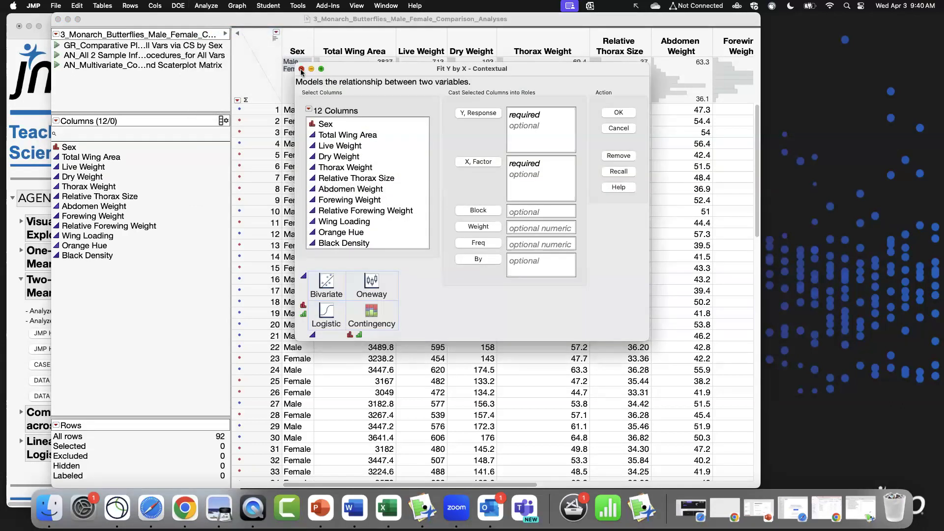
pyautogui.click(301, 70)
# Close the butterfly data table and open the Jealous Behavior in Dogs data table.
pyautogui.click(58, 19)
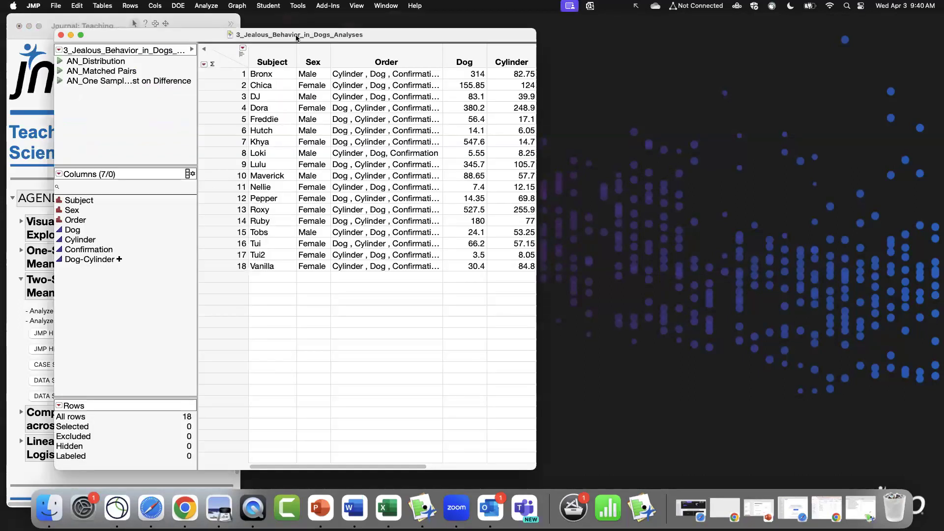
pyautogui.moveTo(377, 36); pyautogui.dragTo(594, 30)
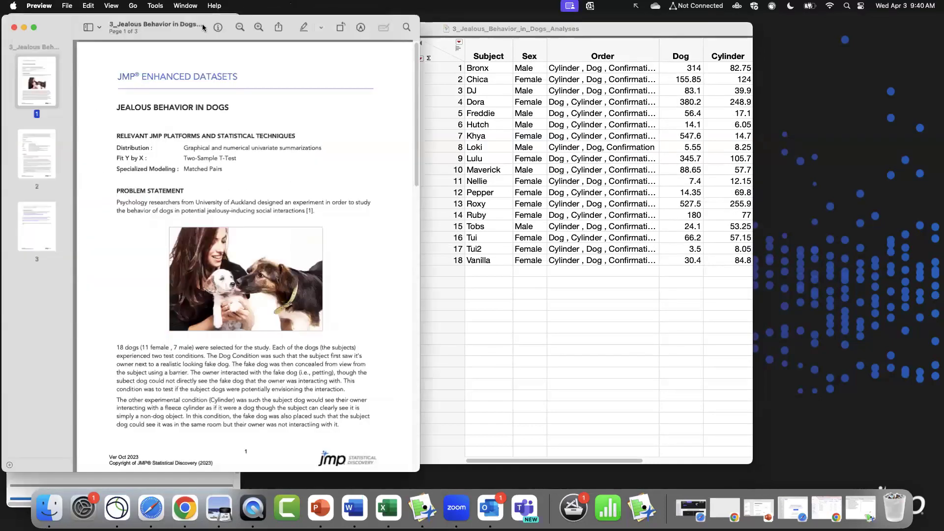
# Read the Jealous Behavior in Dogs dataset description document and close it.
pyautogui.moveTo(204, 20); pyautogui.dragTo(433, 19)
pyautogui.moveTo(648, 468); pyautogui.dragTo(734, 469)
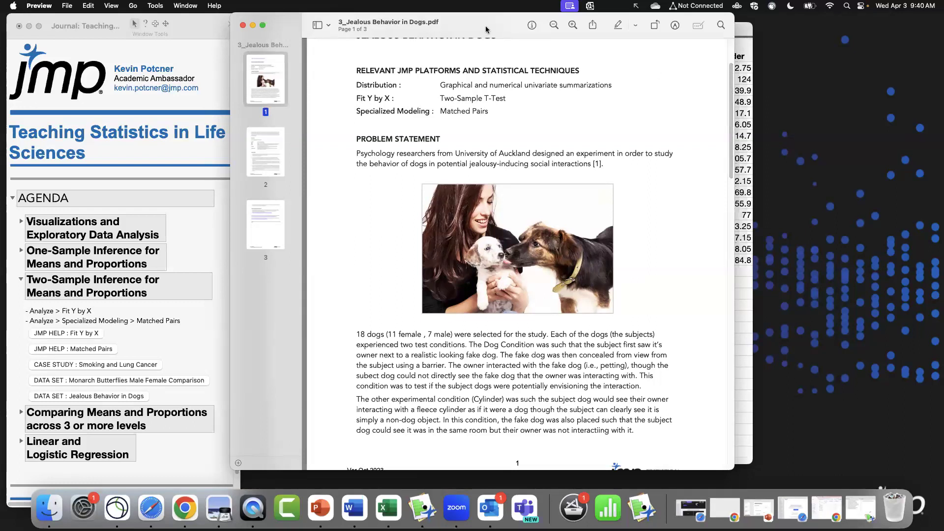
pyautogui.click(243, 25)
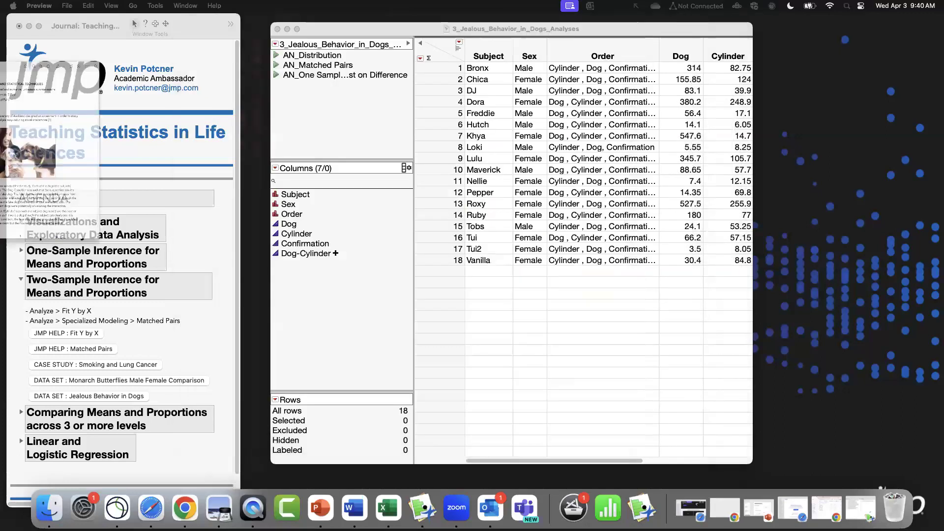
# Examine all columns and rows of the Jealous Behavior in Dogs data table.
pyautogui.moveTo(747, 467); pyautogui.dragTo(922, 467)
pyautogui.moveTo(567, 32); pyautogui.dragTo(544, 29)
pyautogui.moveTo(432, 64); pyautogui.dragTo(434, 263)
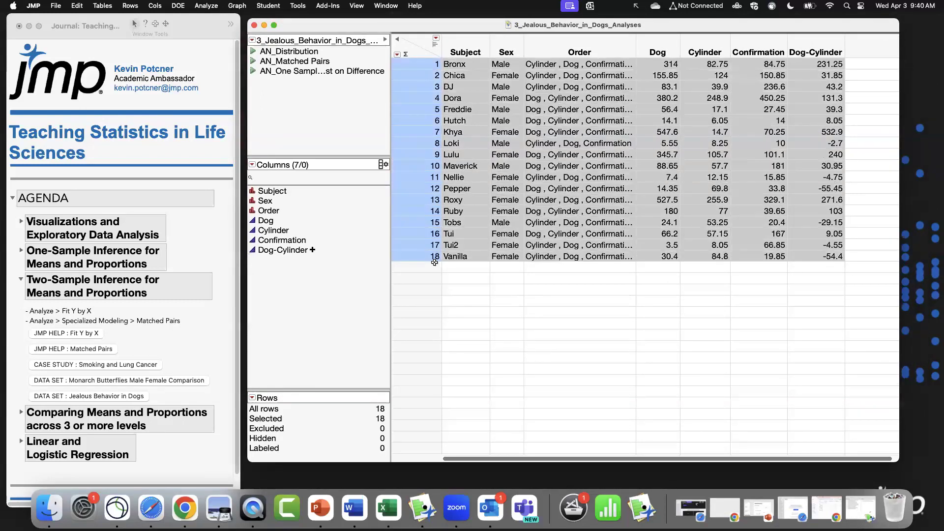
pyautogui.click(421, 57)
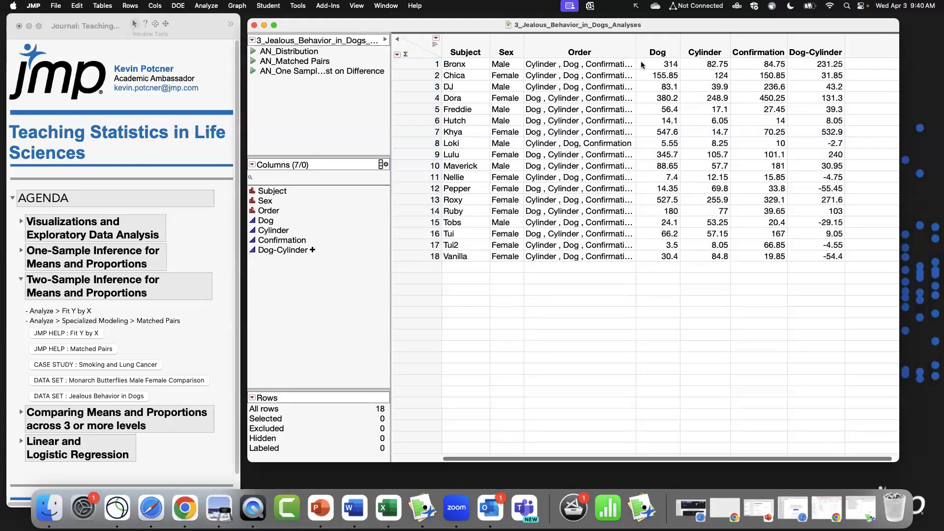
# Highlight the Dog, Cylinder and Dog-Cylinder columns in turn to examine the paired pulling-force measurements.
pyautogui.click(664, 40)
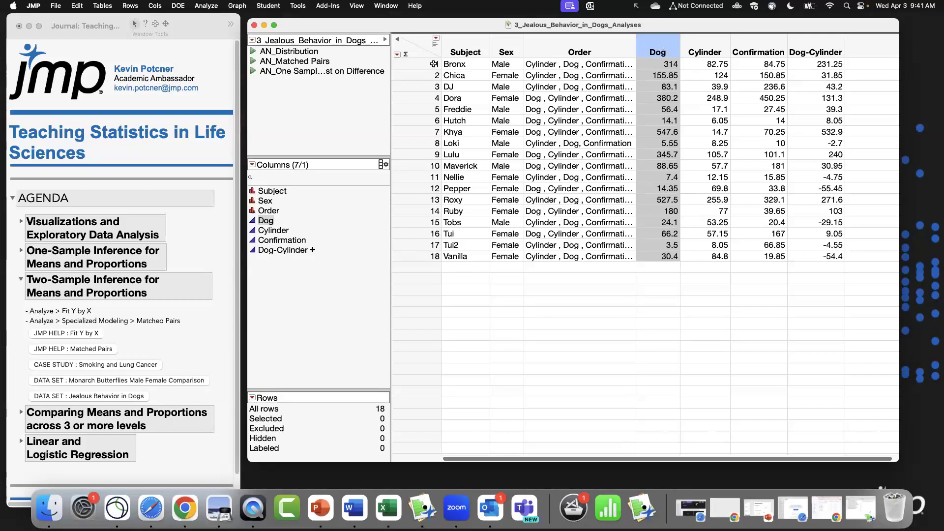
pyautogui.click(727, 52)
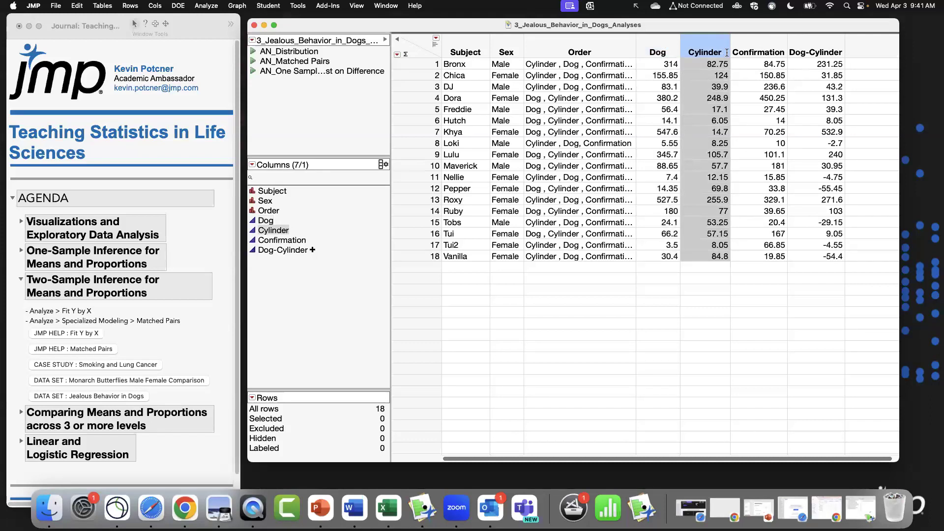
pyautogui.moveTo(666, 58); pyautogui.dragTo(665, 60)
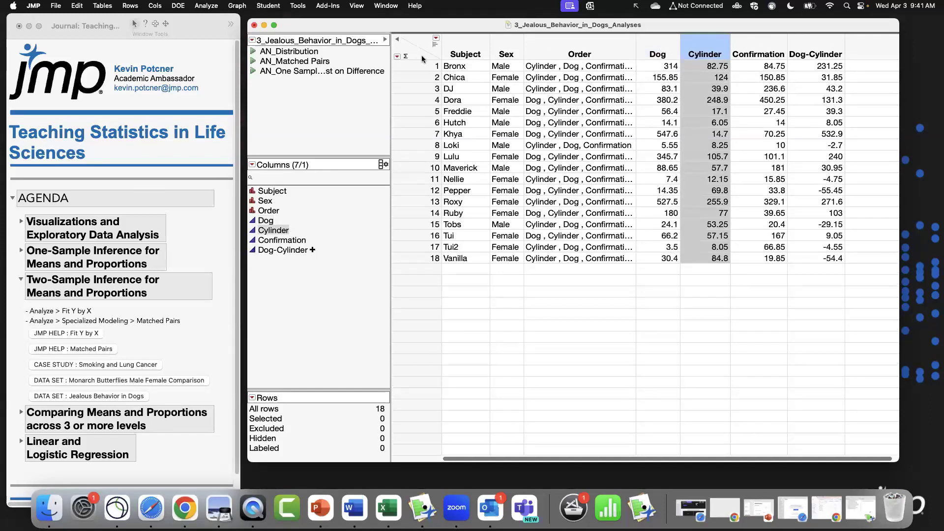
pyautogui.click(423, 40)
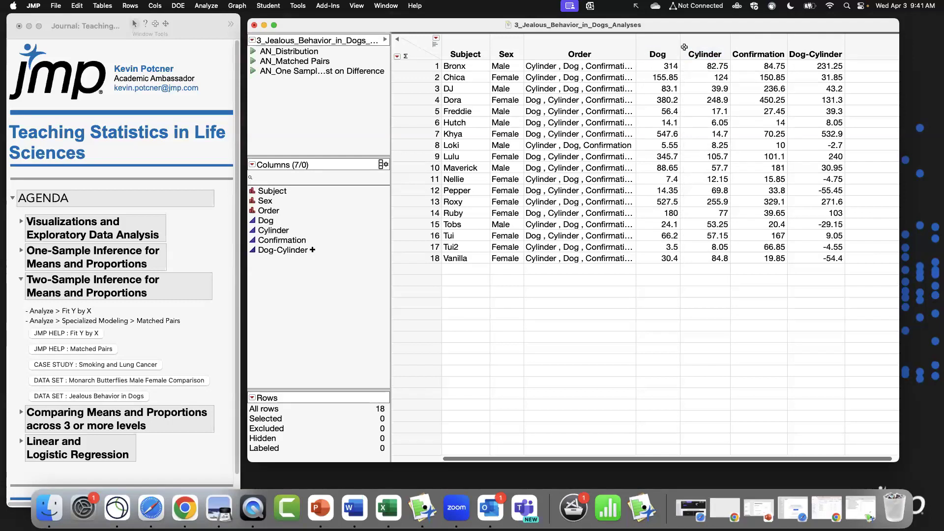
pyautogui.click(799, 47)
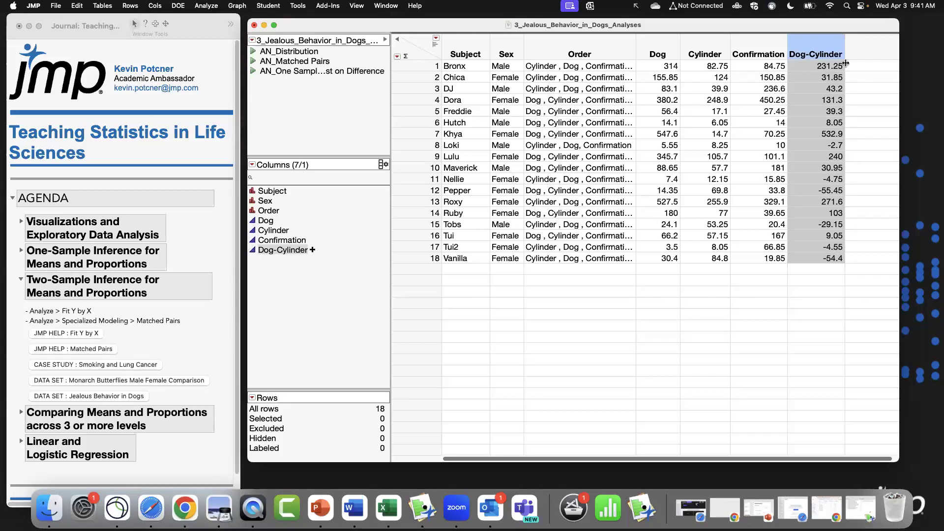
pyautogui.click(418, 39)
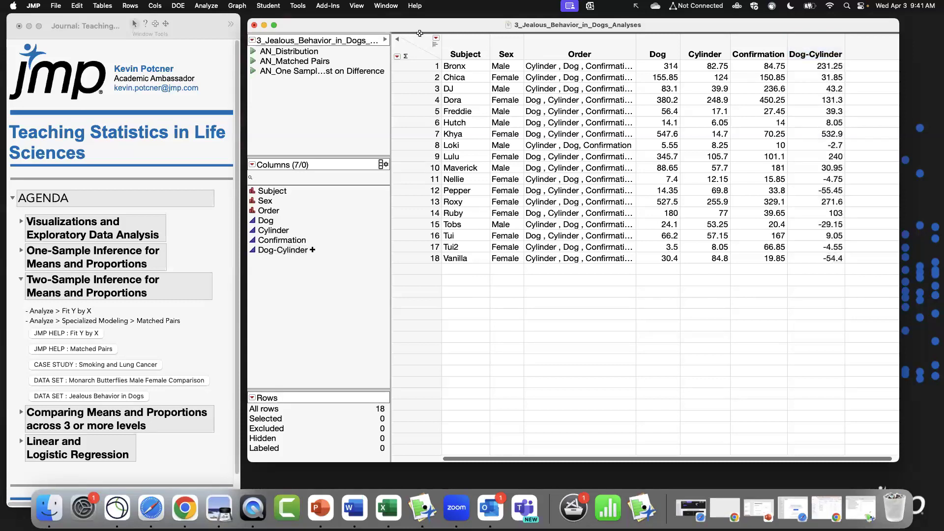
pyautogui.moveTo(417, 28); pyautogui.dragTo(414, 27)
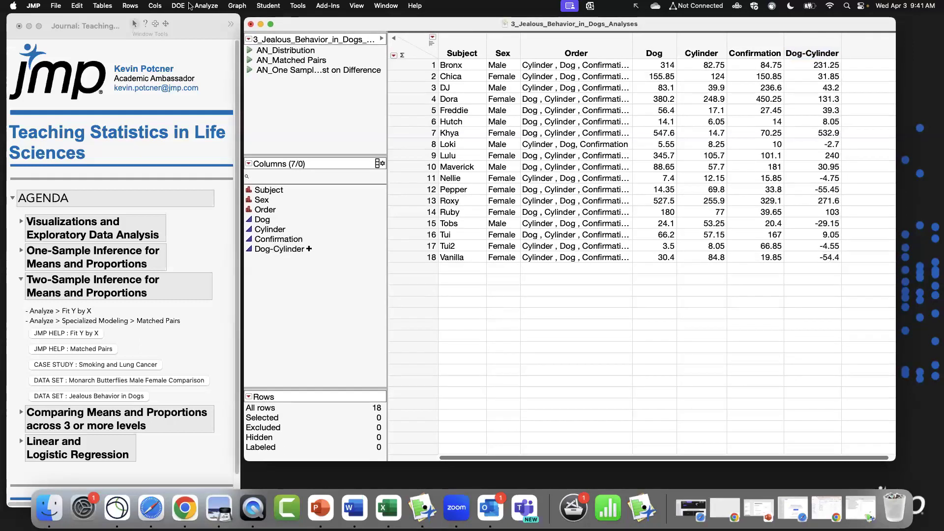
# Run a Matched Pairs analysis with Dog and Cylinder as the paired responses.
pyautogui.click(205, 5)
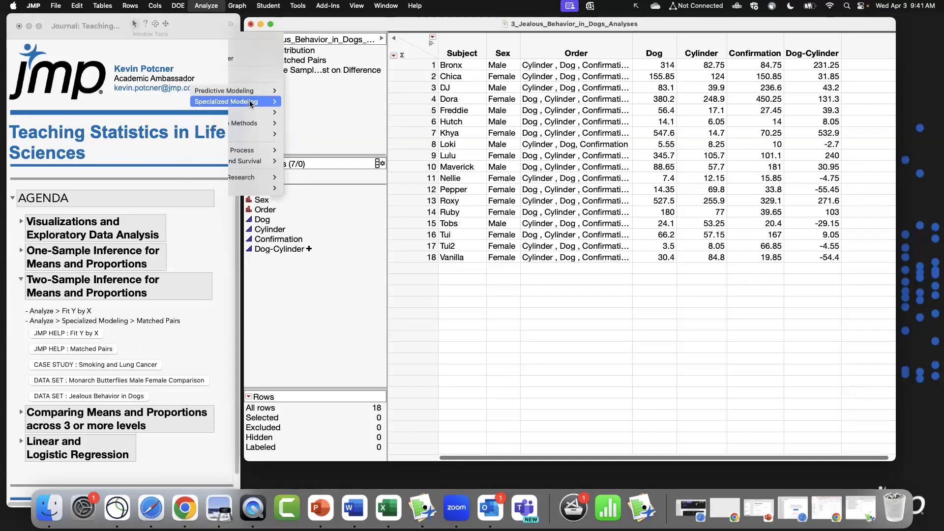
pyautogui.moveTo(251, 103)
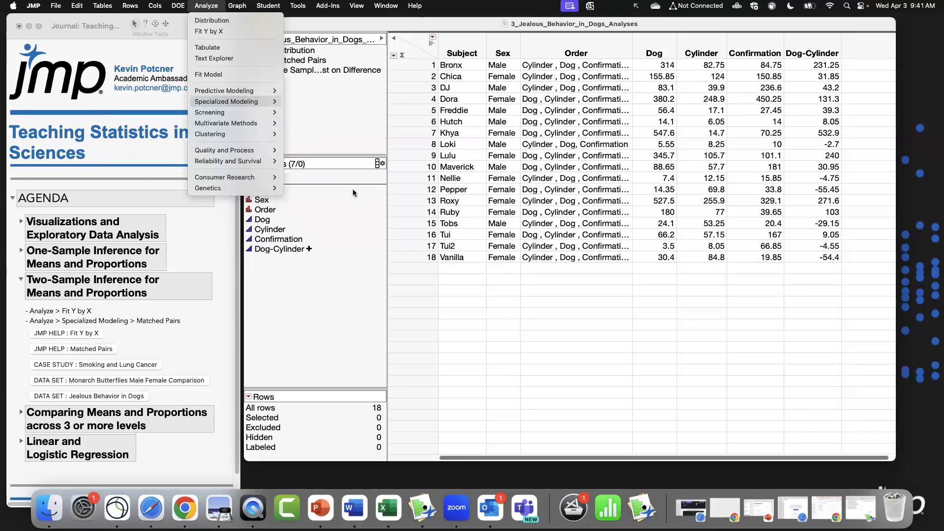
pyautogui.click(354, 189)
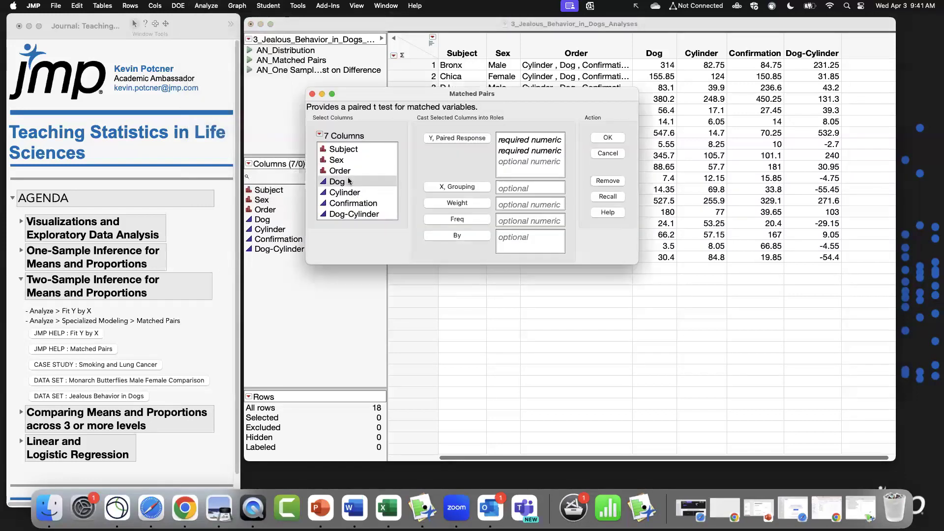
pyautogui.moveTo(351, 183); pyautogui.dragTo(352, 192)
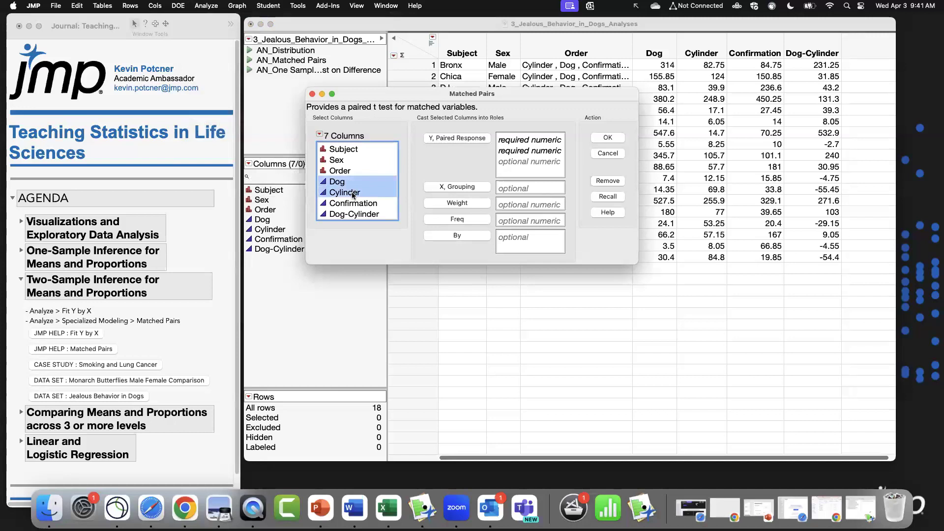
pyautogui.click(450, 139)
pyautogui.moveTo(486, 91); pyautogui.dragTo(496, 107)
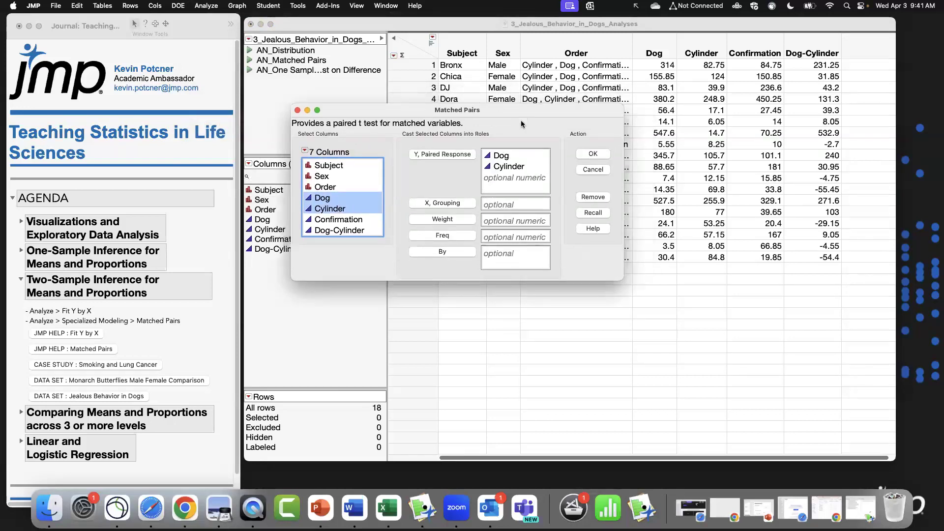
pyautogui.click(587, 155)
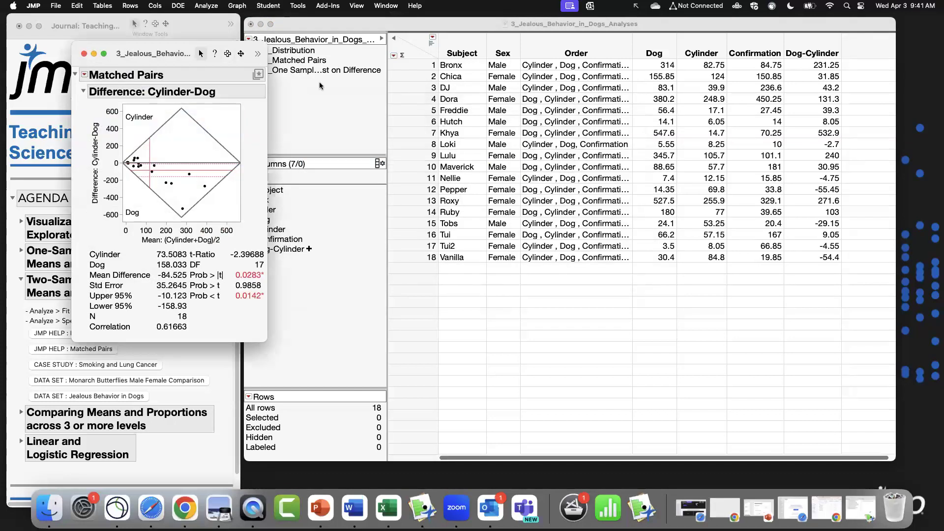
# Enlarge the Matched Pairs report window and review the report's available options.
pyautogui.moveTo(197, 55); pyautogui.dragTo(481, 61)
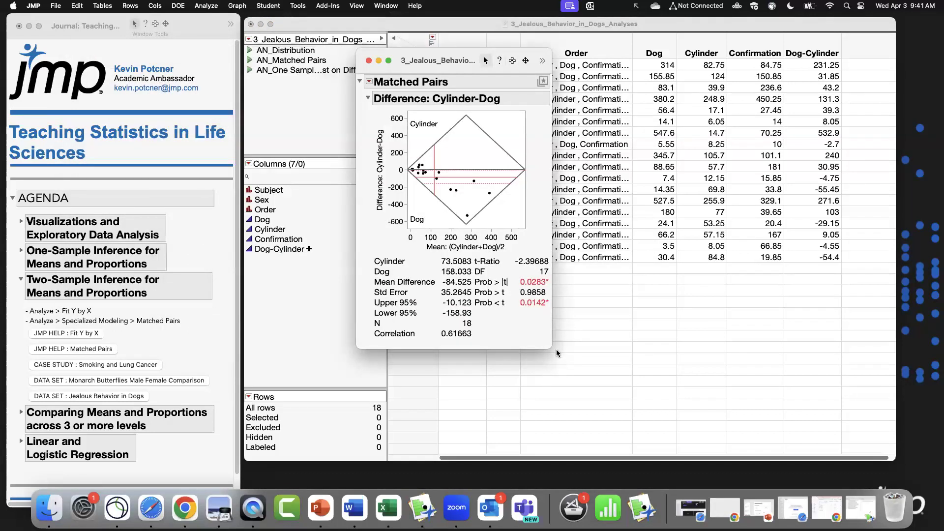
pyautogui.doubleClick(518, 59)
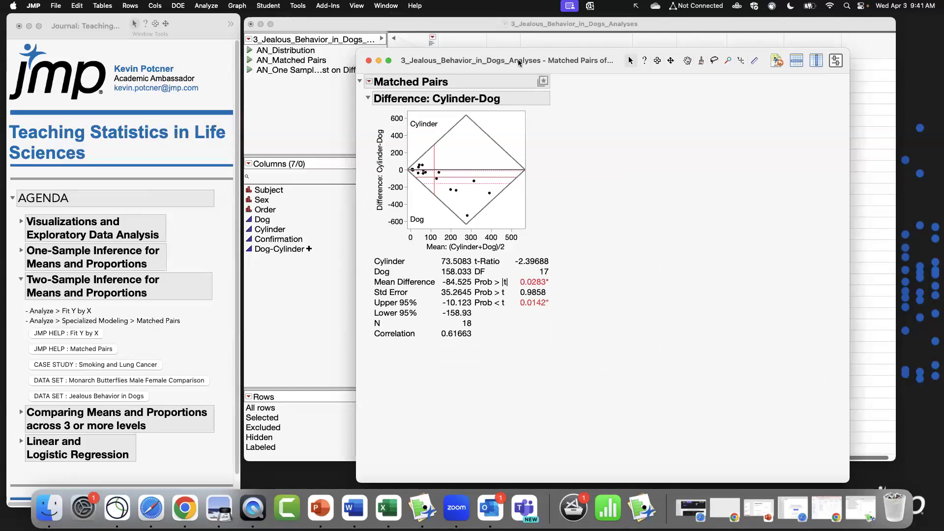
pyautogui.moveTo(518, 59); pyautogui.dragTo(510, 54)
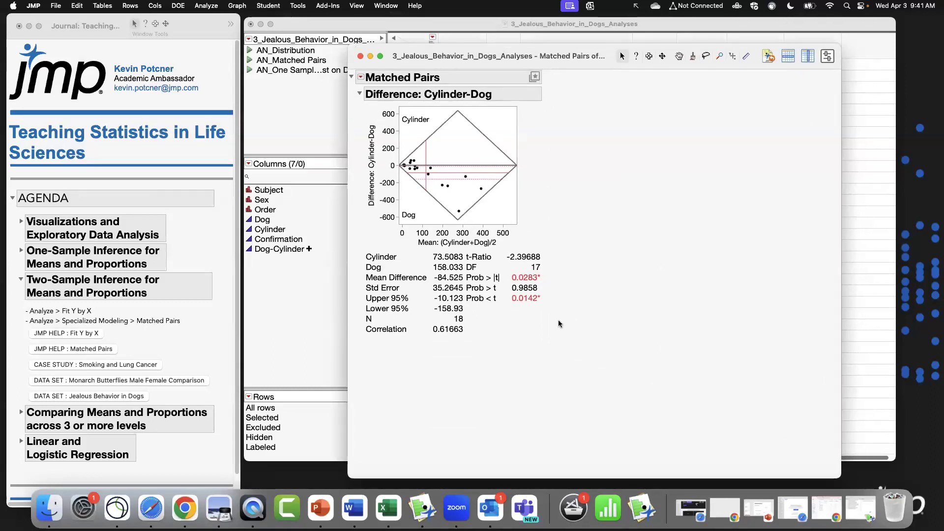
pyautogui.moveTo(577, 356); pyautogui.dragTo(356, 239)
pyautogui.click(361, 78)
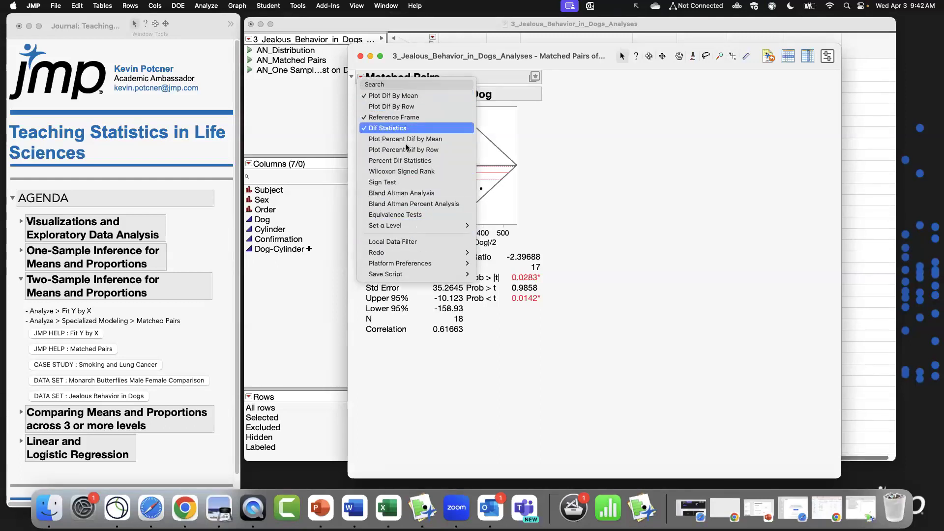
pyautogui.click(626, 170)
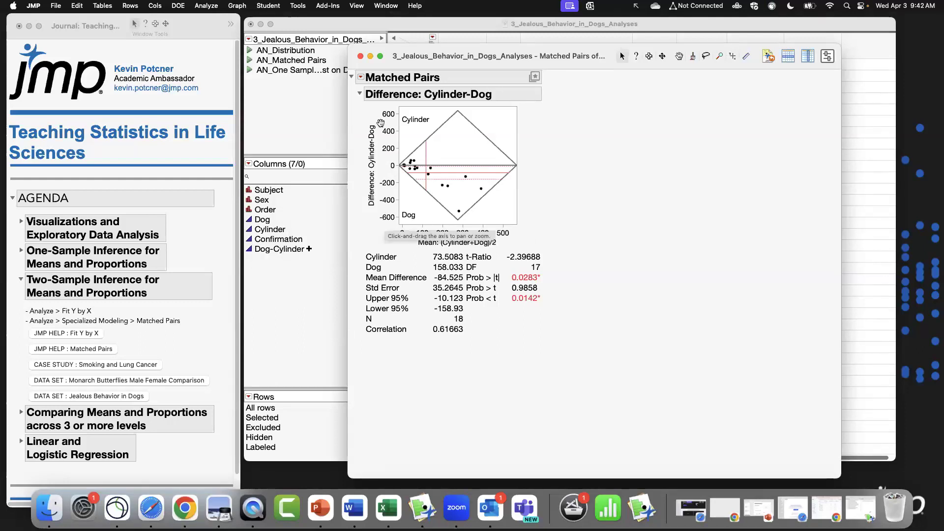
# Enlarge the Cylinder-Dog difference plot and examine the mean difference and confidence limits.
pyautogui.moveTo(517, 224); pyautogui.dragTo(588, 284)
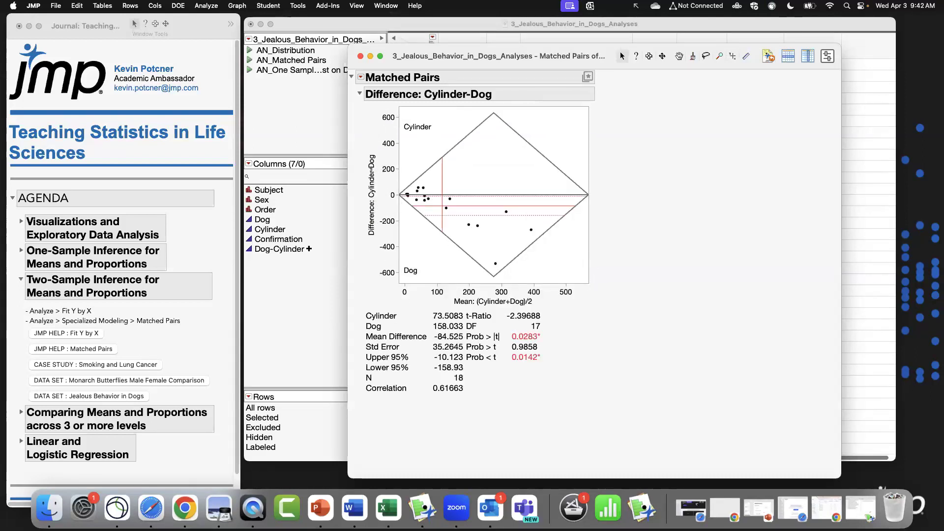
pyautogui.moveTo(417, 191)
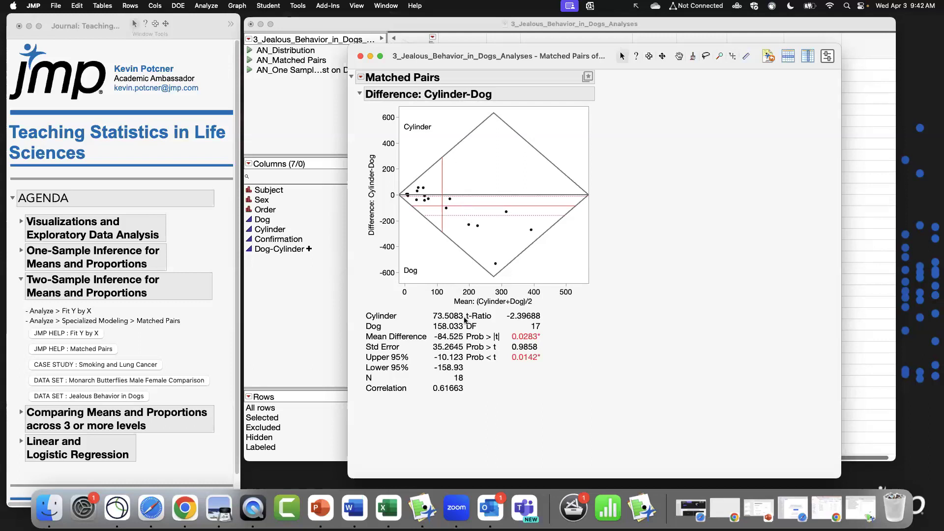
pyautogui.moveTo(360, 333); pyautogui.dragTo(479, 381)
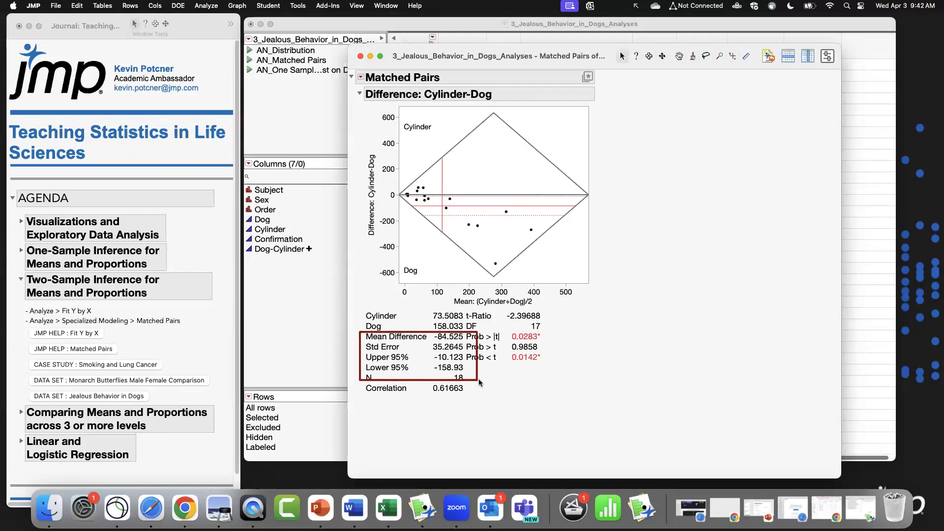
pyautogui.press('Escape')
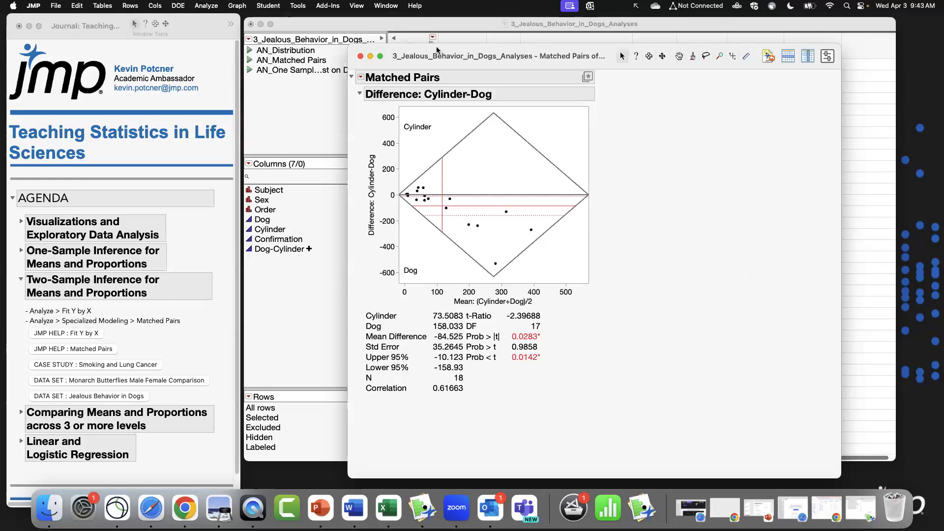
# Compare the Dog-Cylinder column with the Matched Pairs results and close the report.
pyautogui.click(462, 31)
pyautogui.click(803, 46)
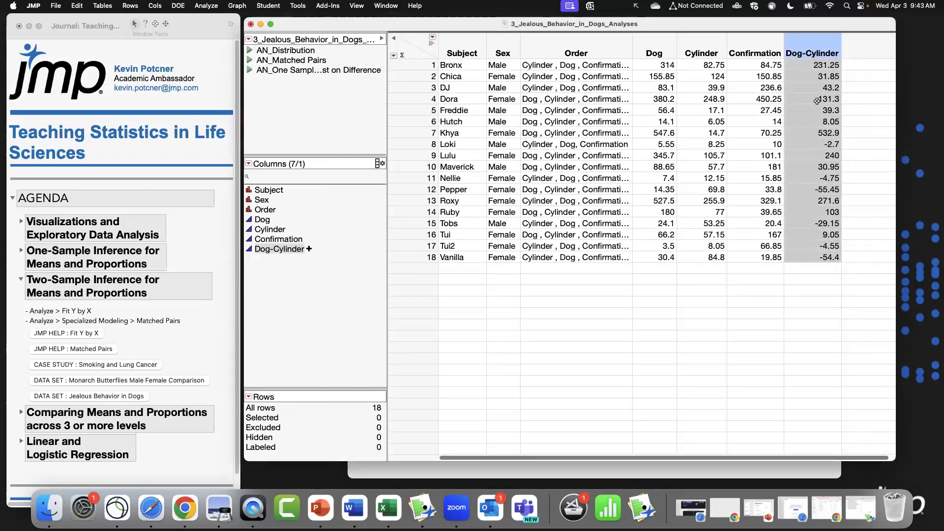
pyautogui.click(436, 476)
pyautogui.moveTo(533, 54); pyautogui.dragTo(510, 44)
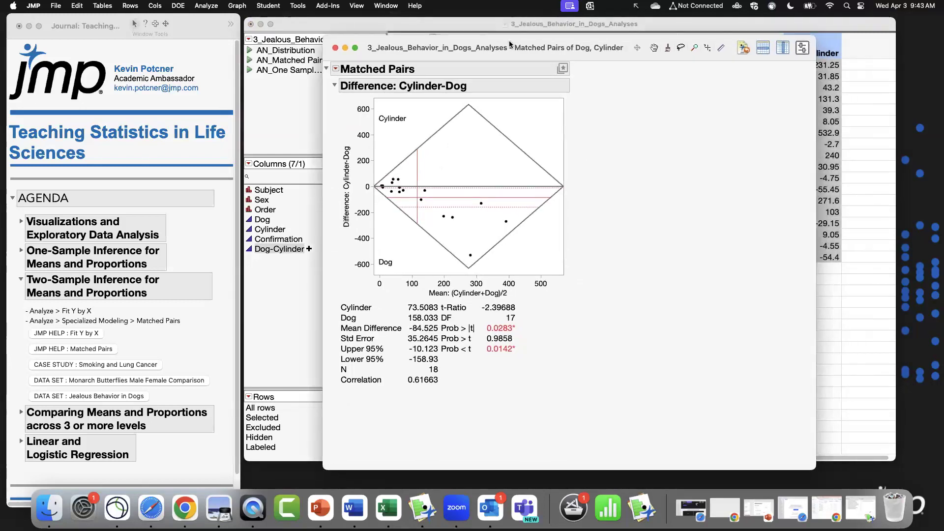
pyautogui.click(335, 48)
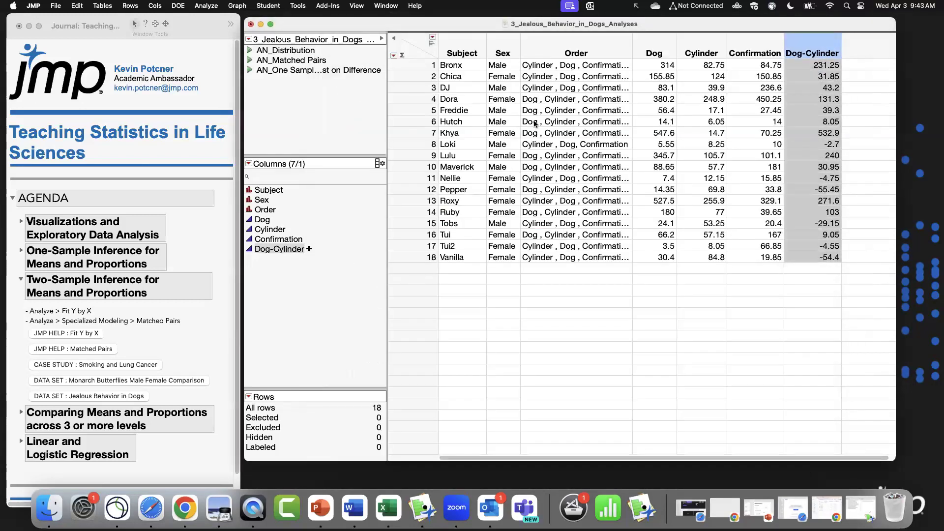
# Review the Dog and Cylinder columns and close the Jealous Behavior in Dogs data table.
pyautogui.click(418, 48)
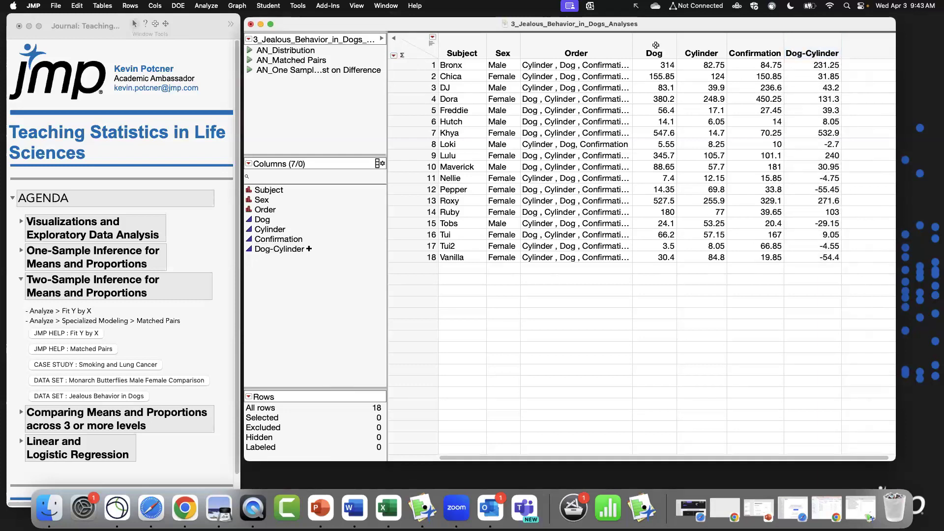
pyautogui.moveTo(656, 45); pyautogui.dragTo(692, 46)
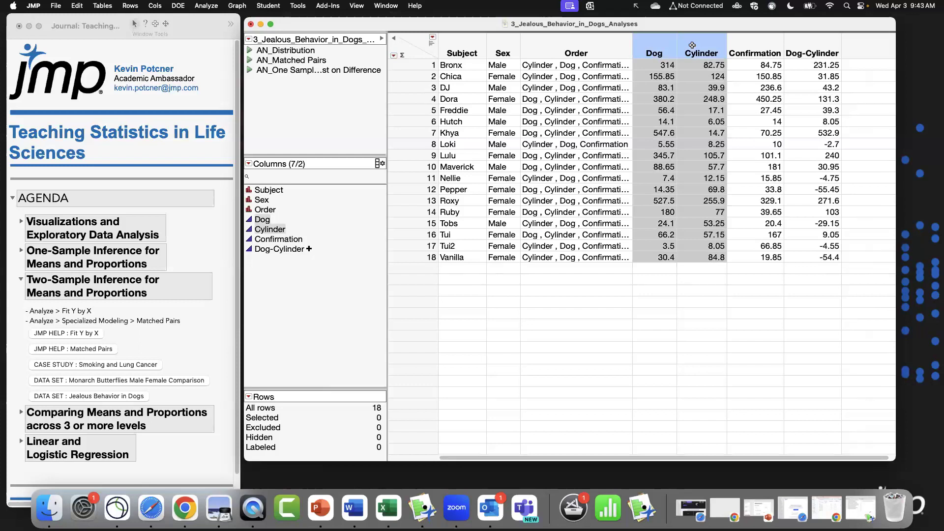
pyautogui.click(420, 40)
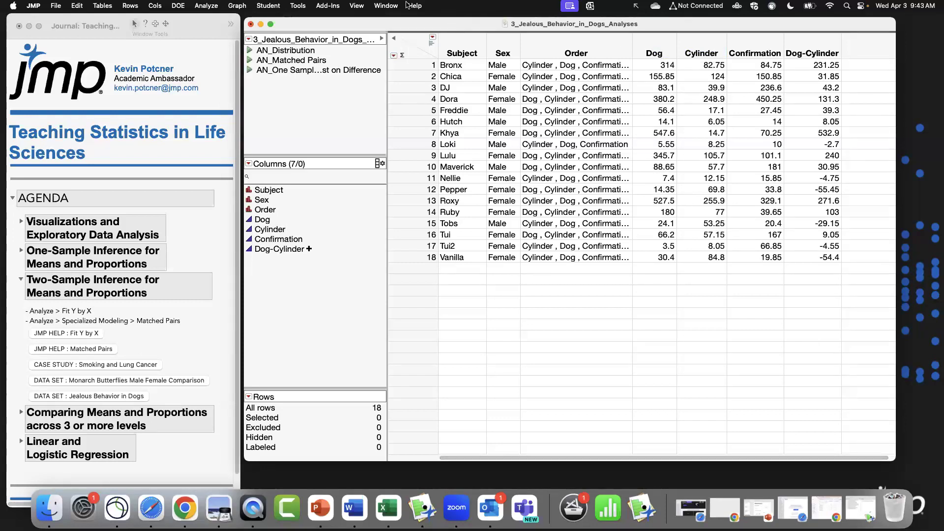
pyautogui.click(251, 24)
pyautogui.click(575, 288)
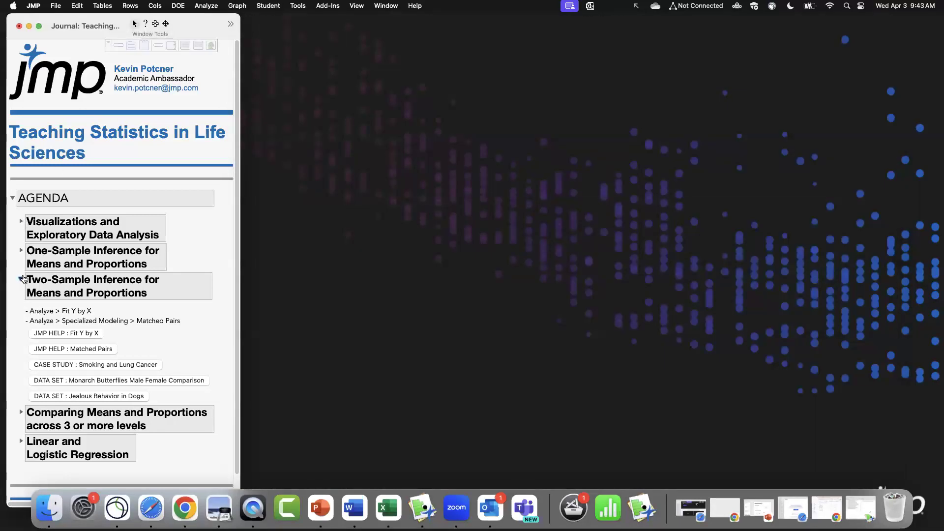
# Collapse the Two-Sample Inference section and expand the Comparing Means and Proportions across 3 or more levels section.
pyautogui.click(21, 280)
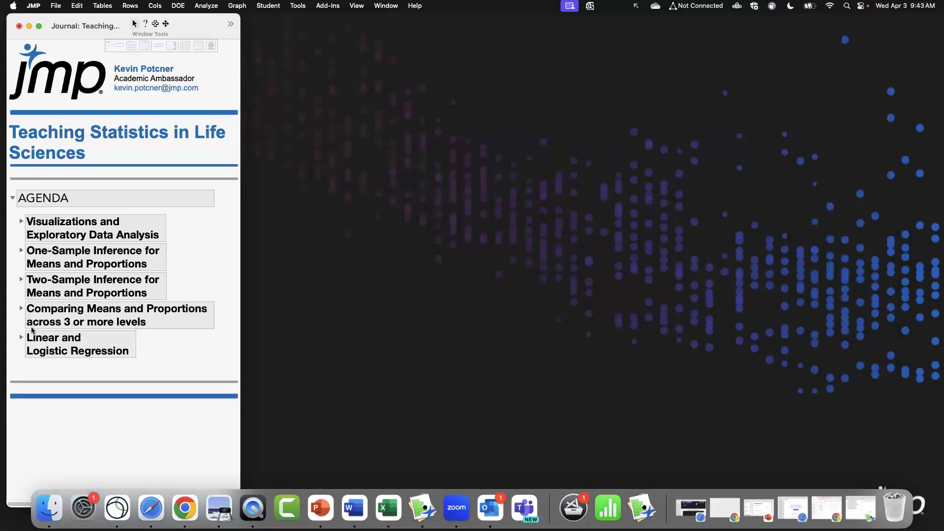
pyautogui.click(21, 309)
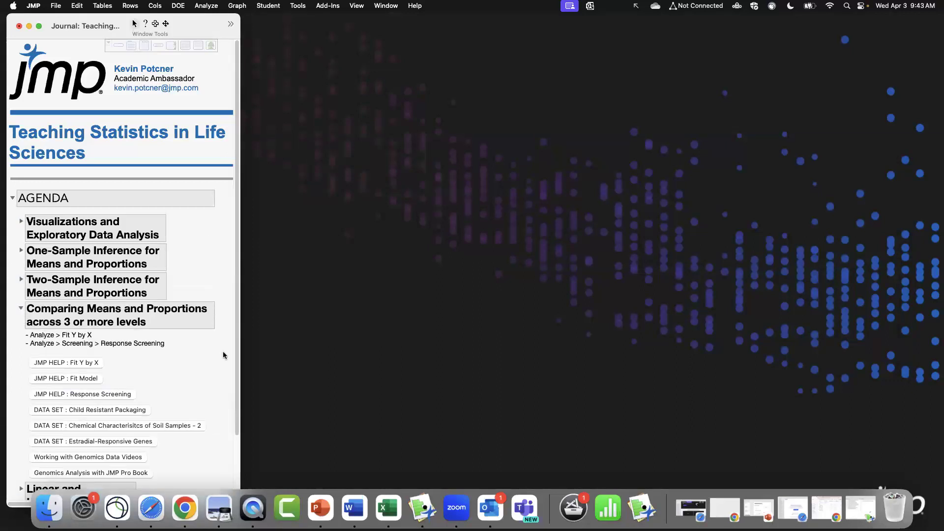
pyautogui.scroll(-5, 224, 356)
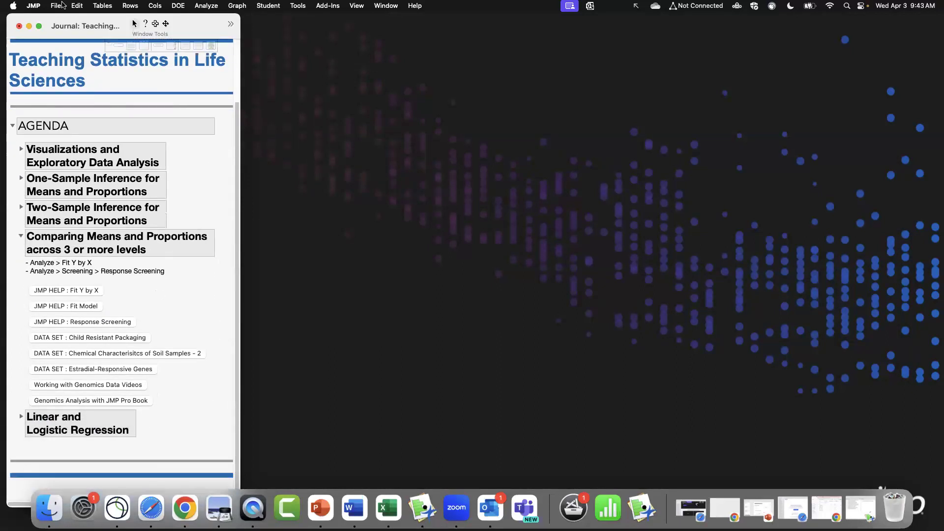
# Open the Child Resistant Packaging data set and reposition its data table window.
pyautogui.moveTo(78, 20); pyautogui.dragTo(77, 16)
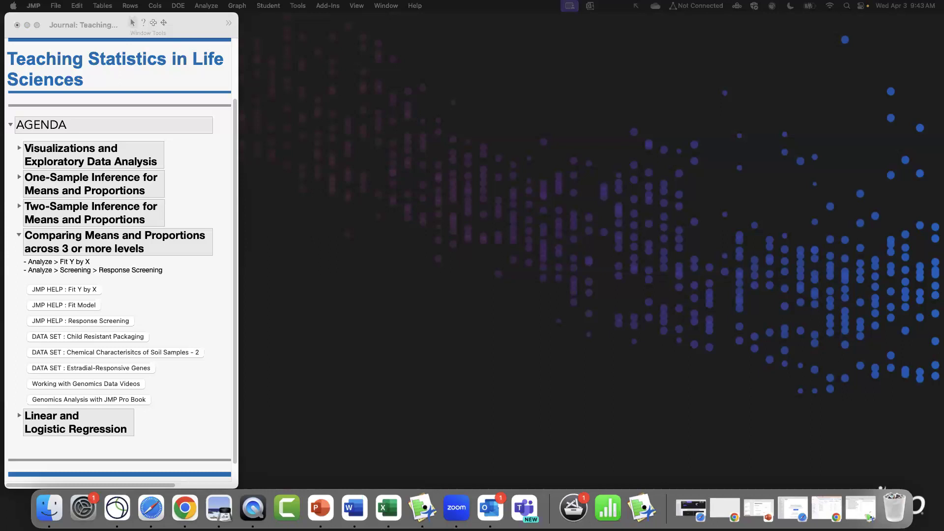
pyautogui.click(88, 337)
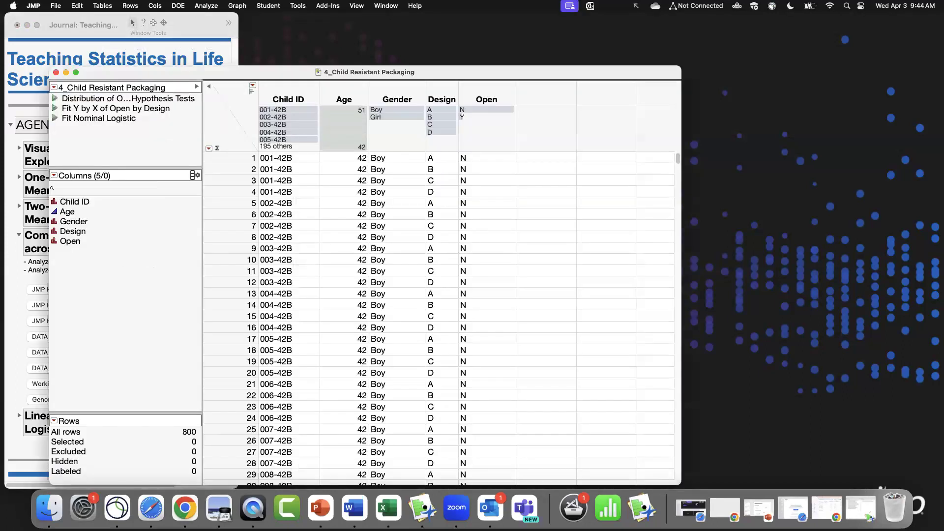
pyautogui.moveTo(458, 78); pyautogui.dragTo(635, 32)
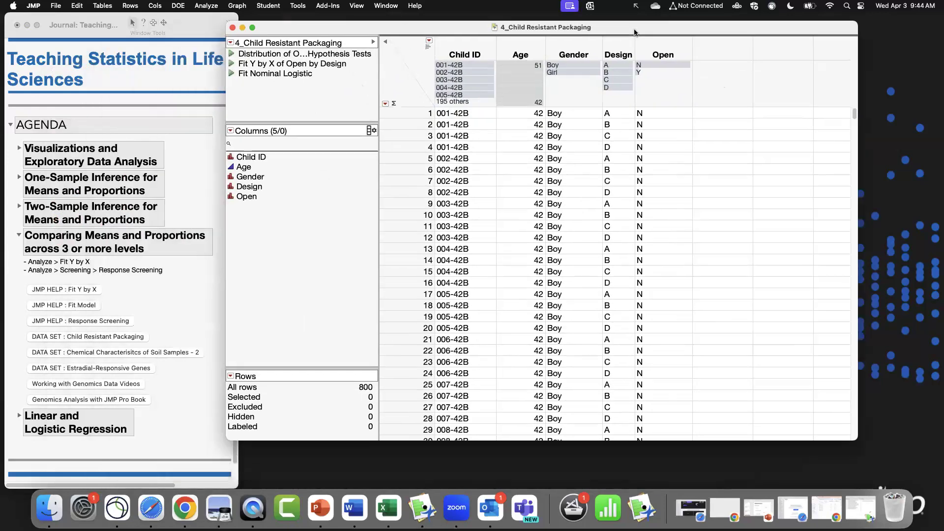
# Run the saved Distribution hypothesis-tests script, review the results for each design, and close the report.
pyautogui.moveTo(861, 441); pyautogui.dragTo(860, 460)
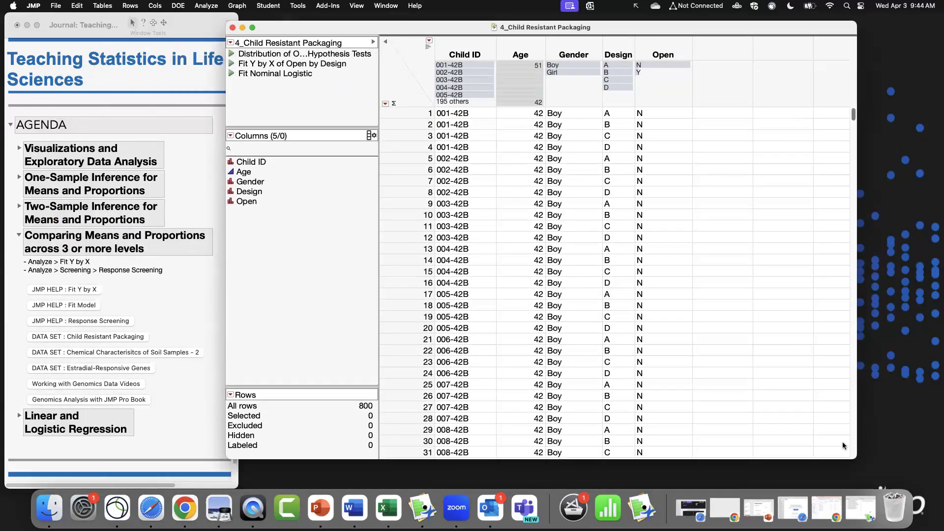
pyautogui.moveTo(458, 26); pyautogui.dragTo(462, 24)
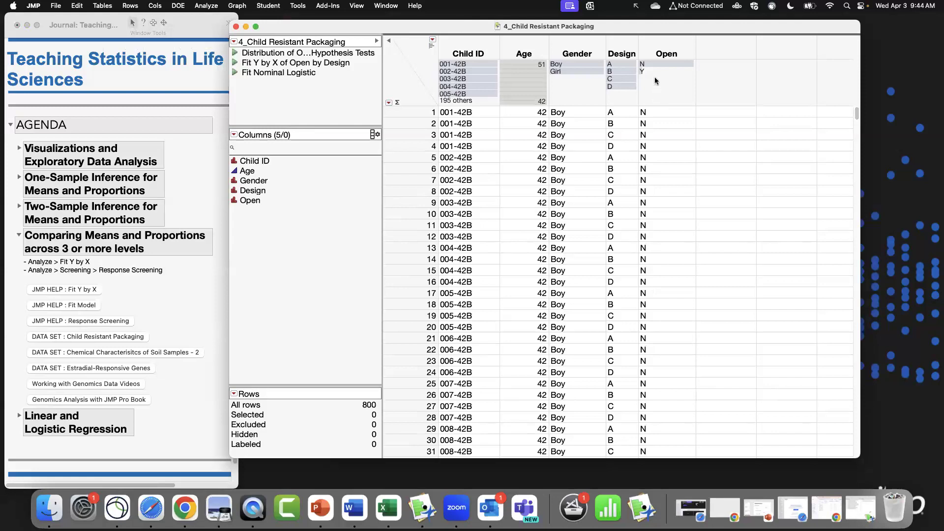
pyautogui.click(236, 53)
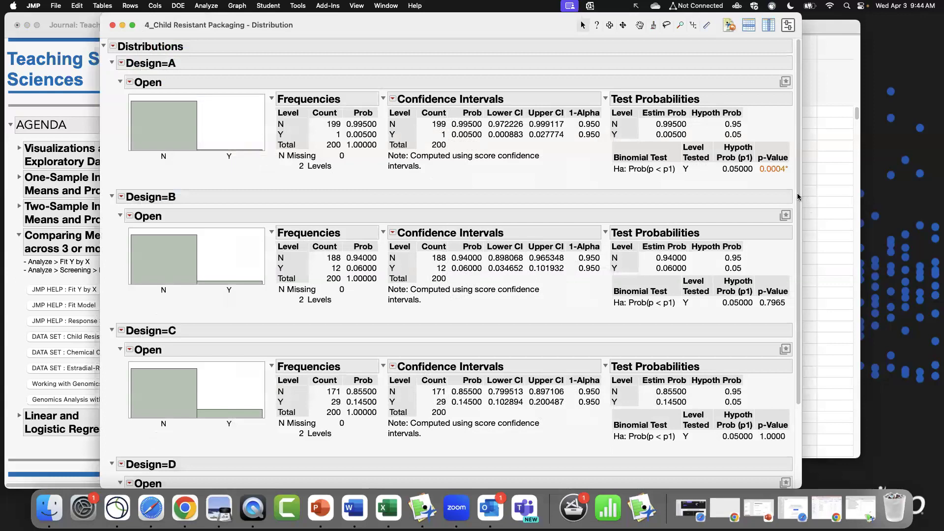
pyautogui.scroll(-5, 790, 308)
pyautogui.scroll(5, 791, 278)
pyautogui.scroll(-5, 391, 187)
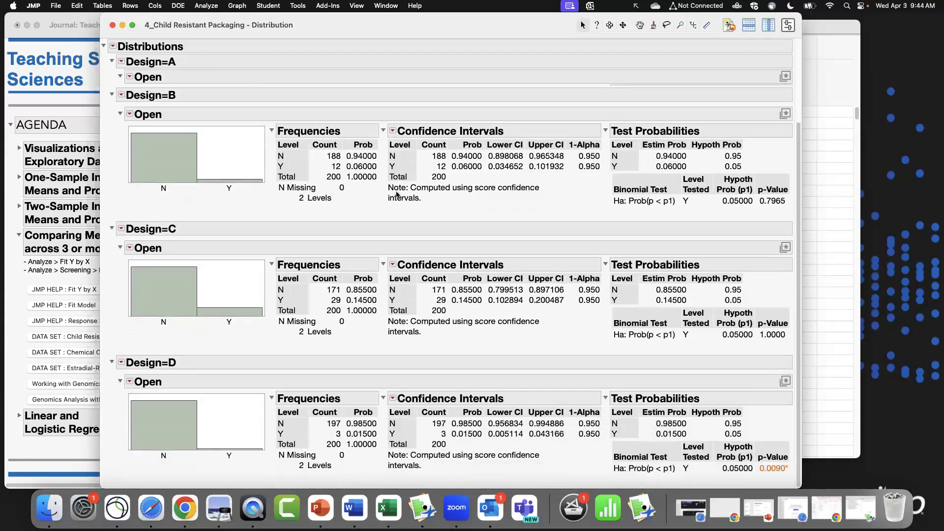
pyautogui.scroll(5, 396, 191)
pyautogui.scroll(-4, 400, 193)
pyautogui.scroll(4, 443, 192)
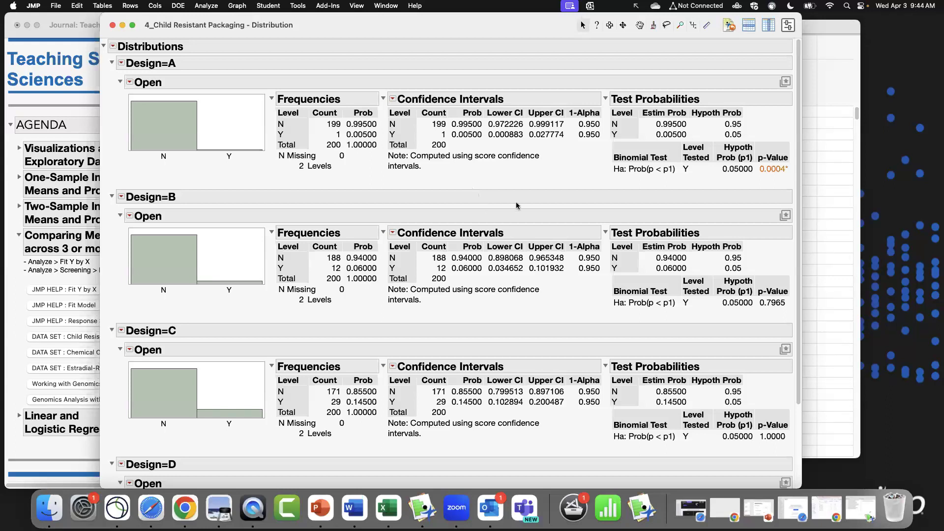
pyautogui.scroll(-4, 215, 235)
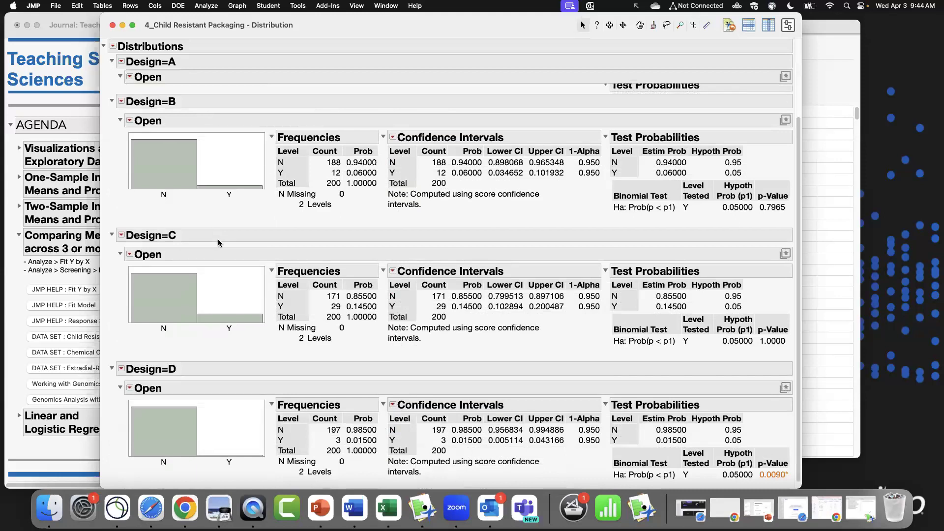
pyautogui.scroll(3, 218, 239)
pyautogui.scroll(1, 261, 217)
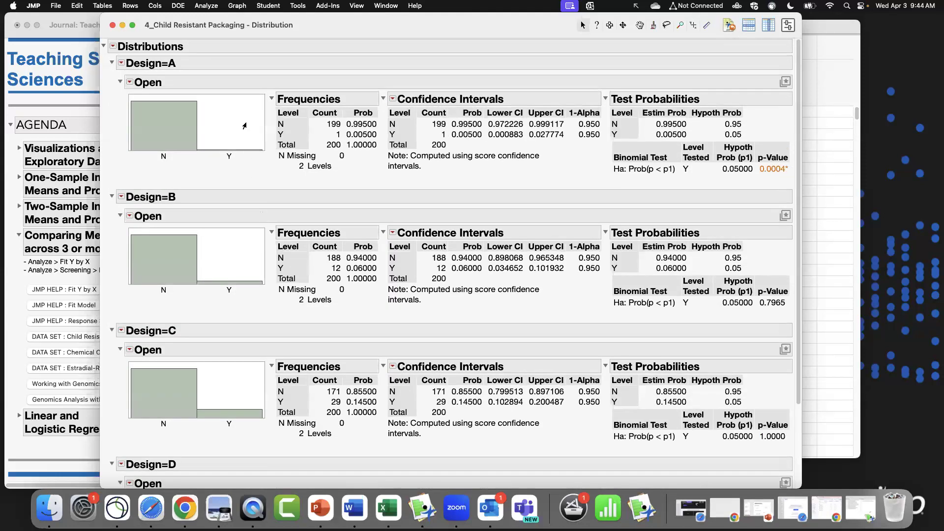
pyautogui.click(113, 25)
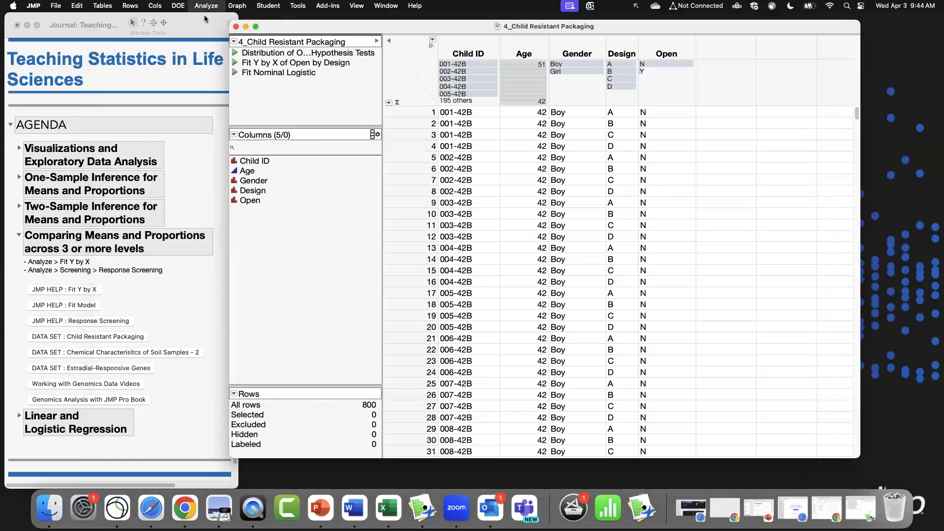
# Run Fit Y by X with Open as the response and Design as the factor.
pyautogui.click(206, 6)
pyautogui.click(217, 28)
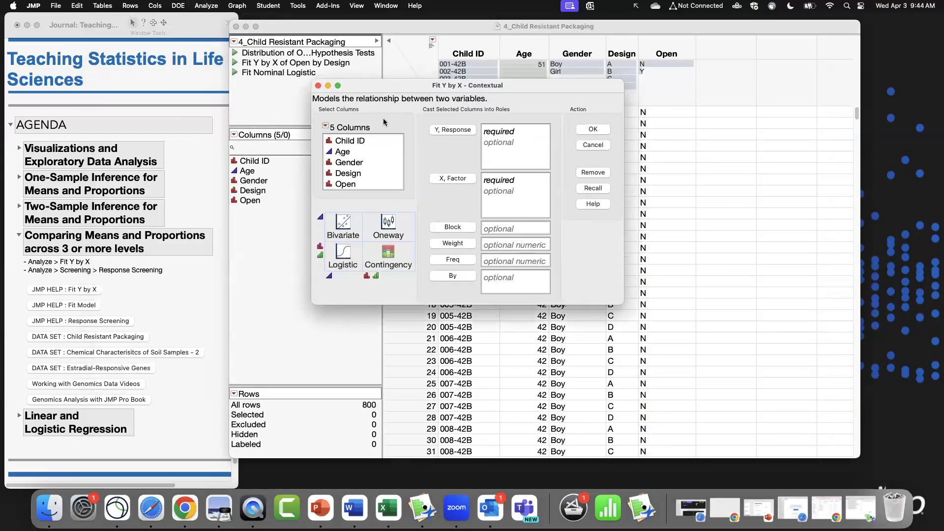
pyautogui.moveTo(406, 85); pyautogui.dragTo(309, 155)
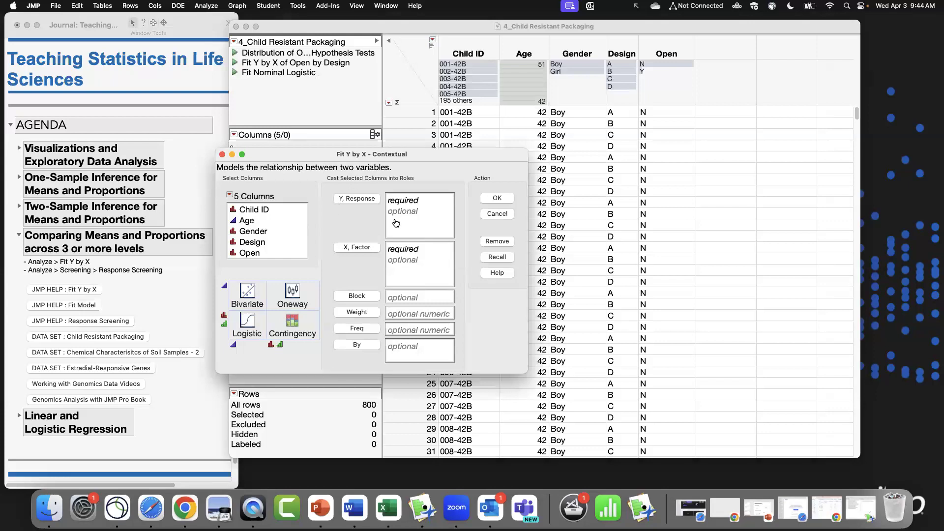
pyautogui.click(266, 253)
pyautogui.click(377, 203)
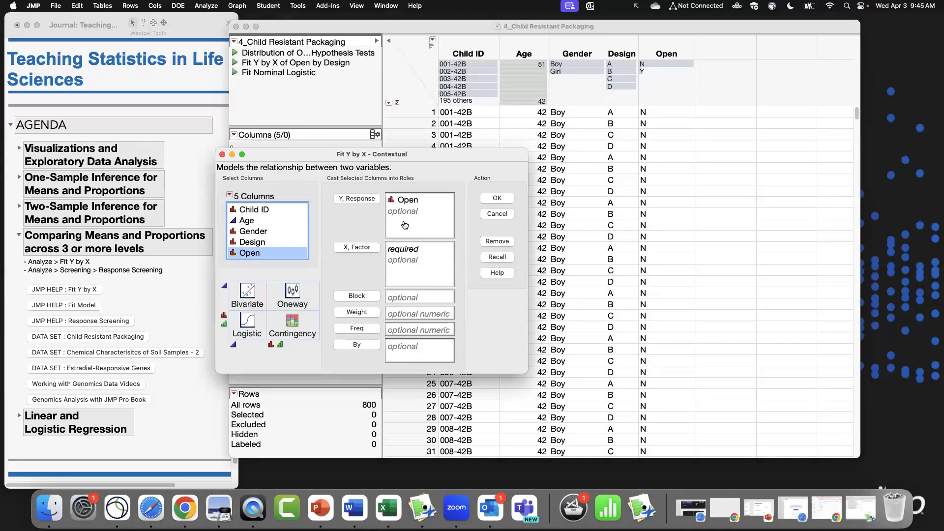
pyautogui.click(273, 242)
pyautogui.click(355, 247)
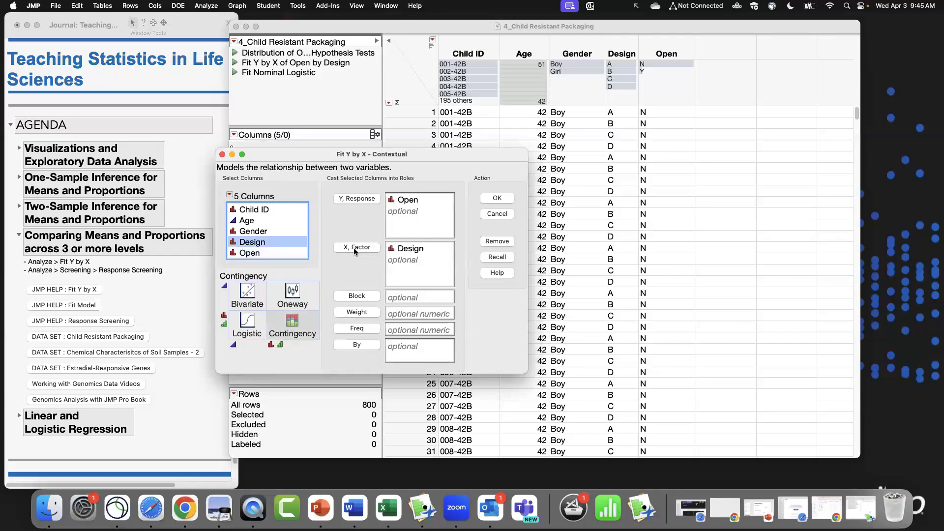
pyautogui.click(497, 197)
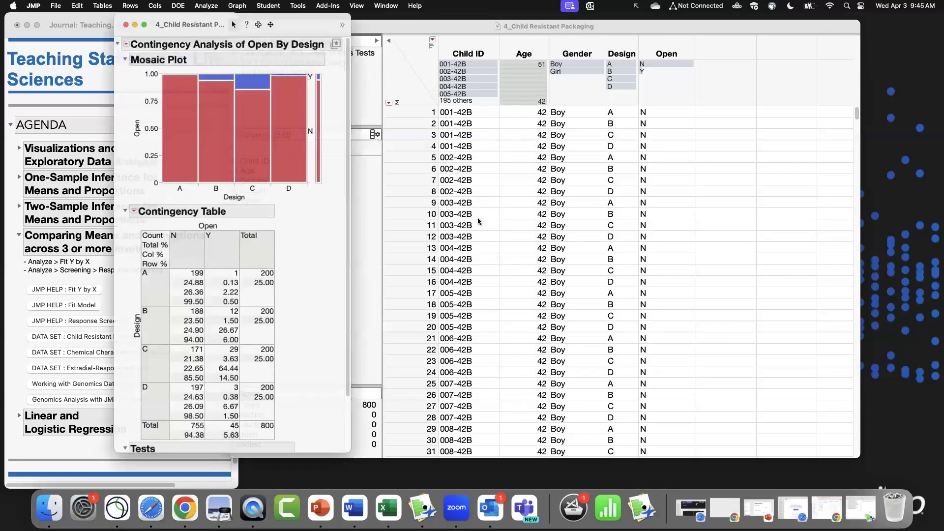
# Enlarge and reposition the contingency report, then add a Local Data Filter to it.
pyautogui.moveTo(367, 486); pyautogui.dragTo(743, 469)
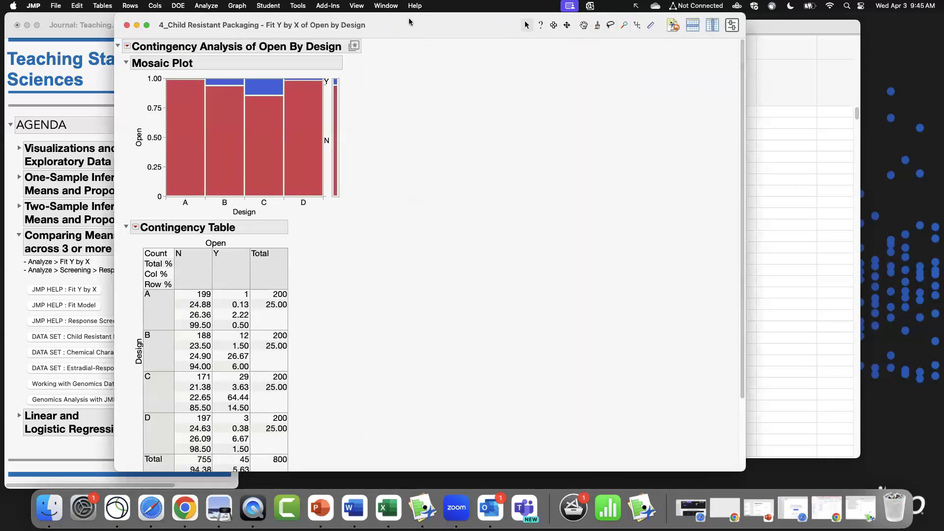
pyautogui.moveTo(412, 18); pyautogui.dragTo(497, 19)
pyautogui.scroll(-4, 484, 254)
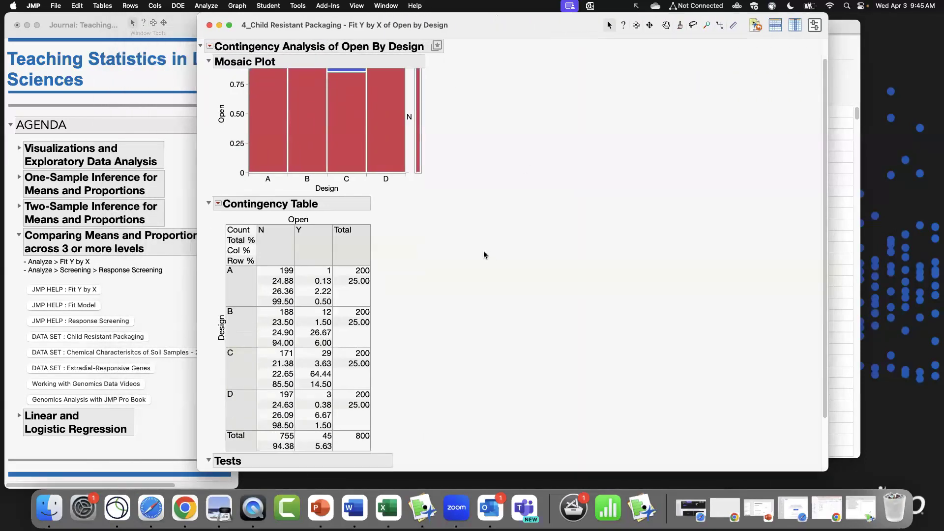
pyautogui.scroll(4, 482, 251)
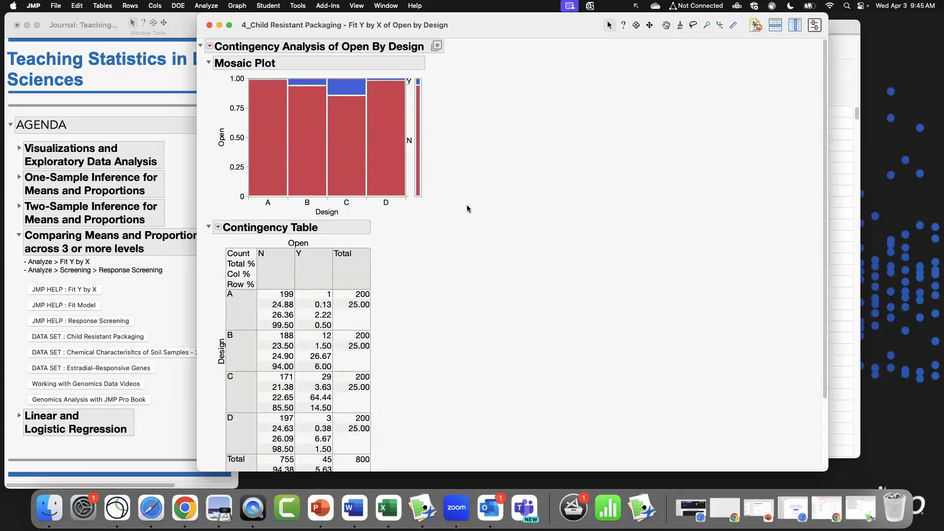
pyautogui.scroll(-4, 562, 234)
pyautogui.click(210, 47)
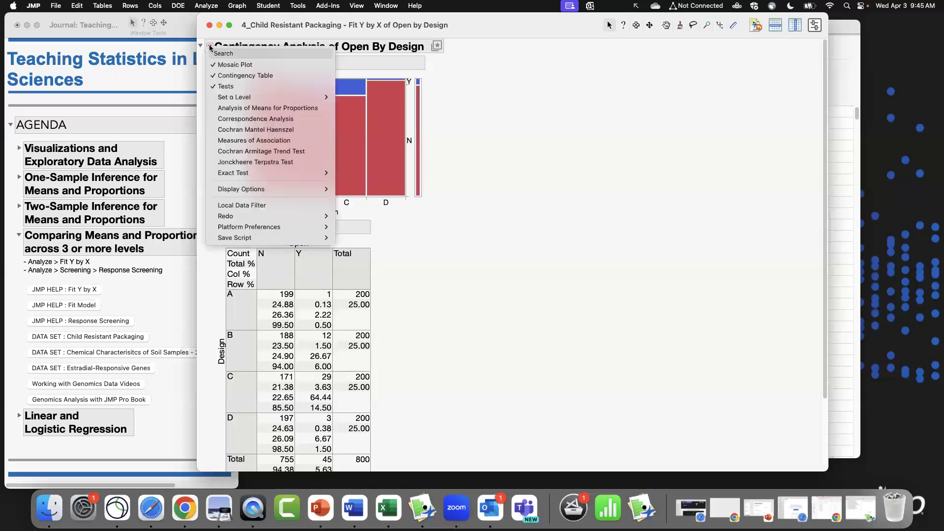
pyautogui.click(287, 205)
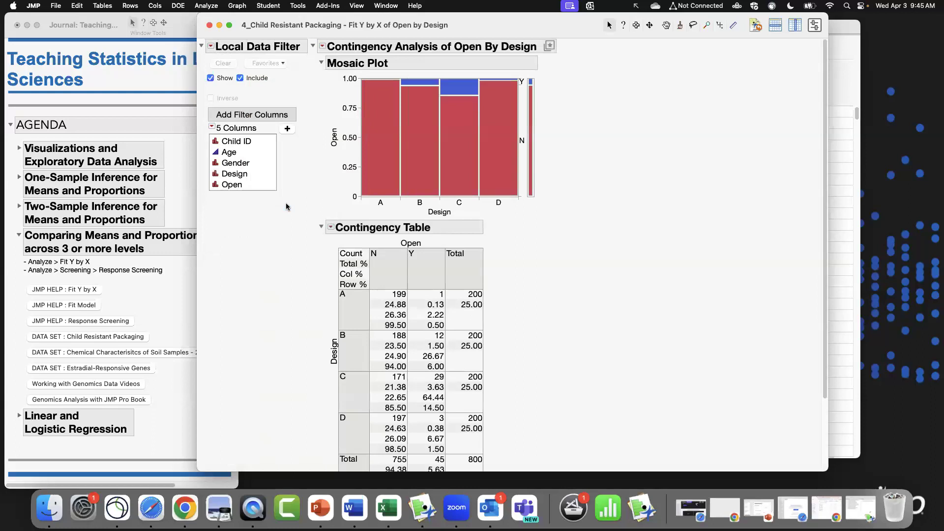
# Add Age, Gender and Design as columns in the local data filter.
pyautogui.click(253, 174)
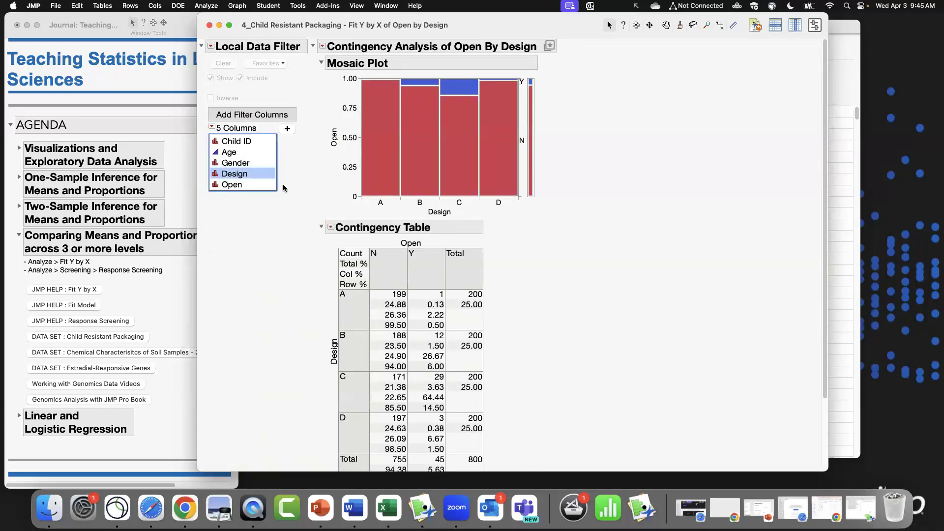
pyautogui.click(241, 165)
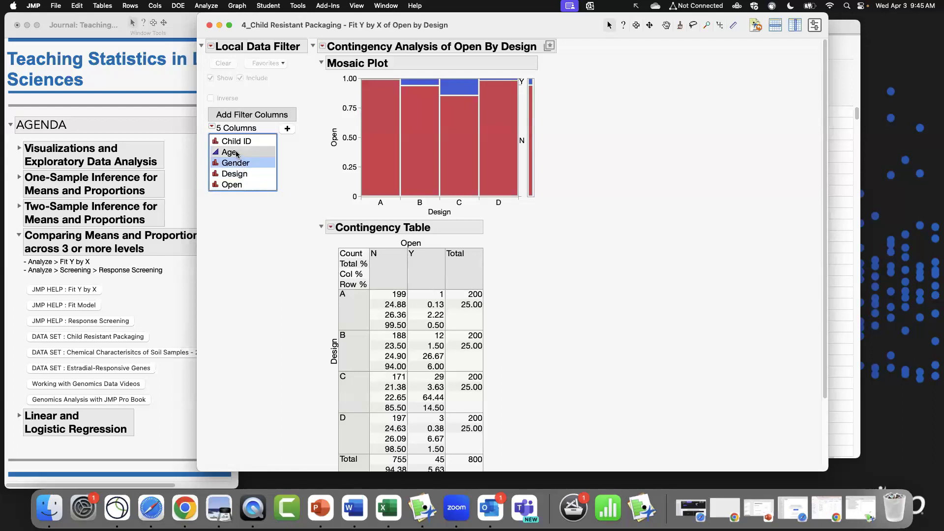
pyautogui.click(237, 153)
pyautogui.keyDown('super'); pyautogui.click(243, 174); pyautogui.keyUp('super')
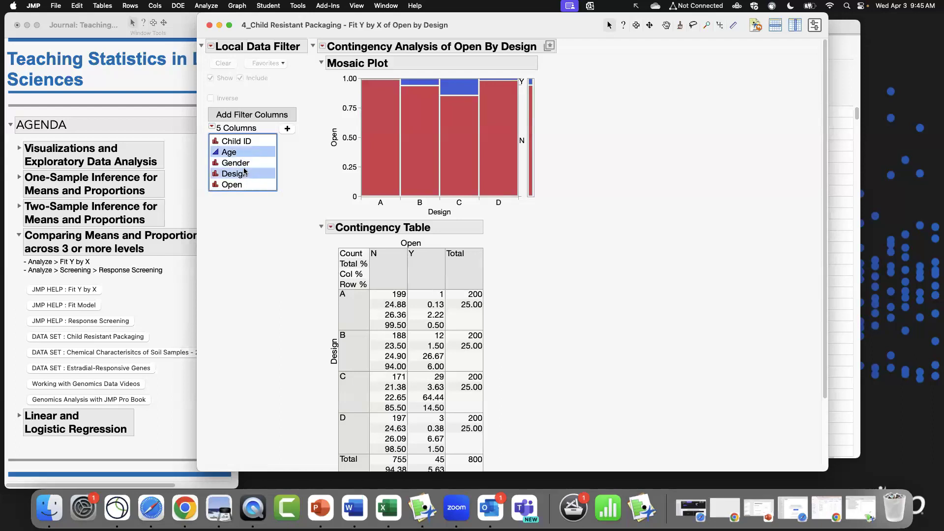
pyautogui.keyDown('super'); pyautogui.click(234, 164); pyautogui.keyUp('super')
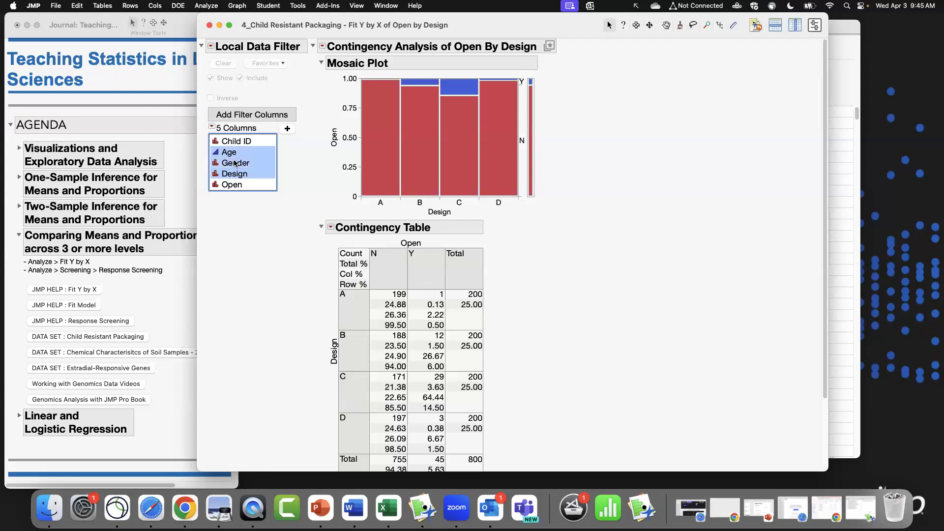
pyautogui.click(287, 130)
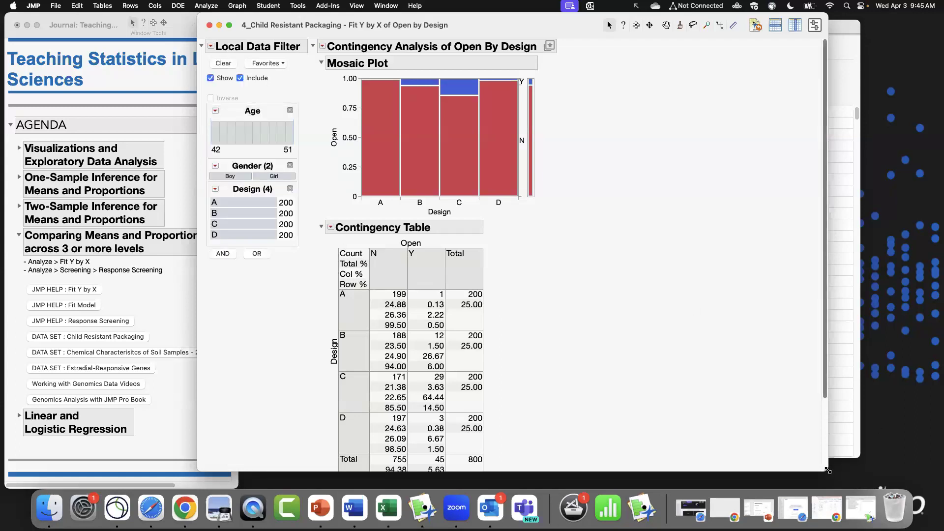
# Filter the report to boys and to girls in turn, then clear the Gender selection.
pyautogui.moveTo(828, 471); pyautogui.dragTo(872, 486)
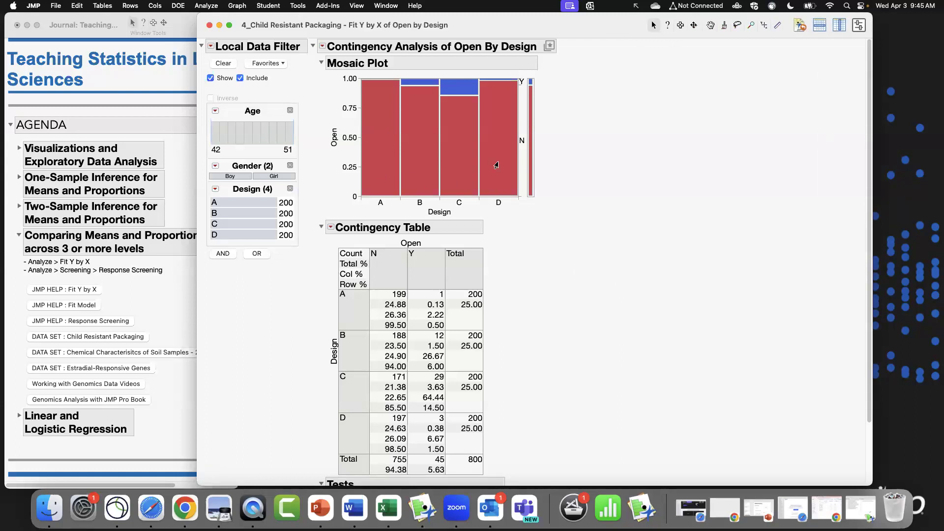
pyautogui.click(231, 177)
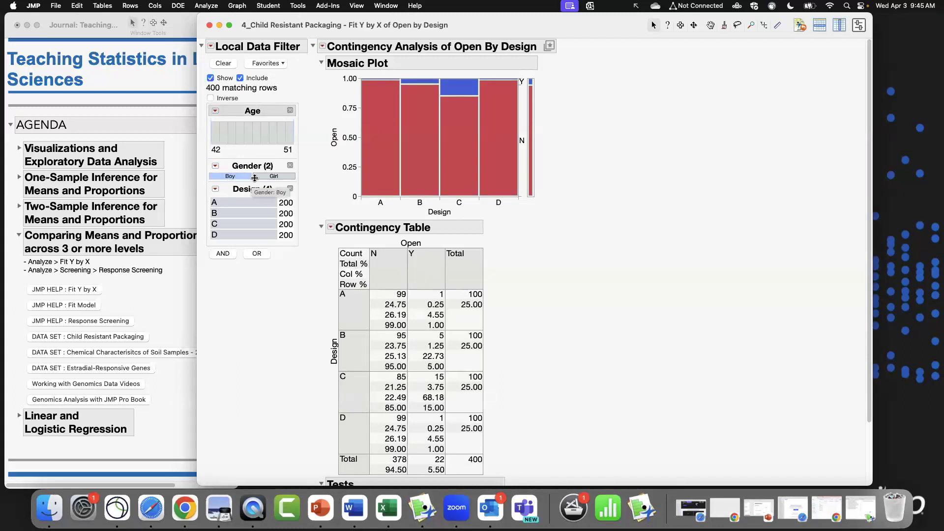
pyautogui.click(283, 178)
pyautogui.click(230, 178)
pyautogui.click(266, 176)
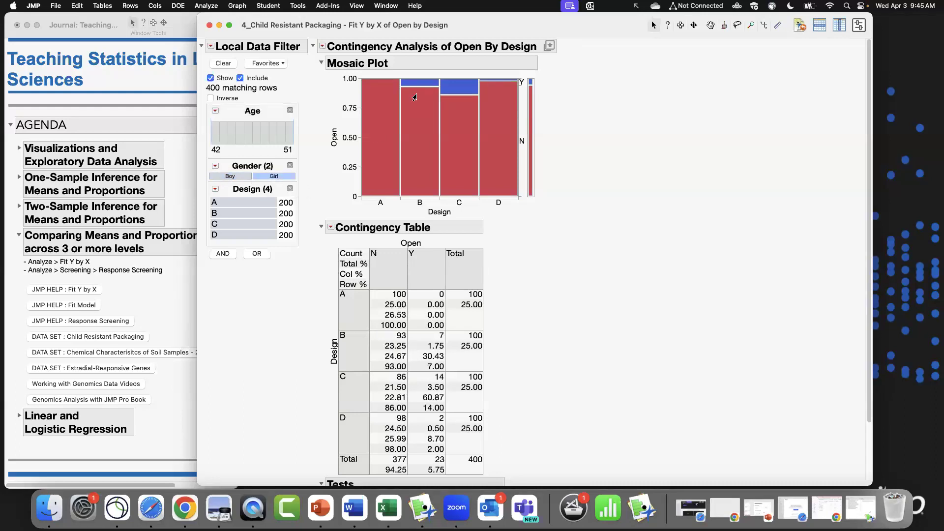
pyautogui.click(230, 177)
pyautogui.click(215, 166)
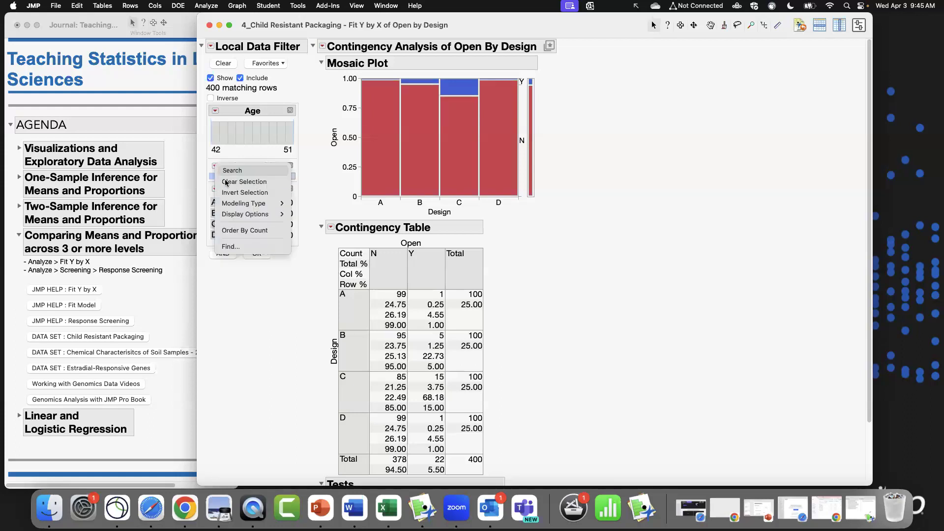
pyautogui.click(235, 183)
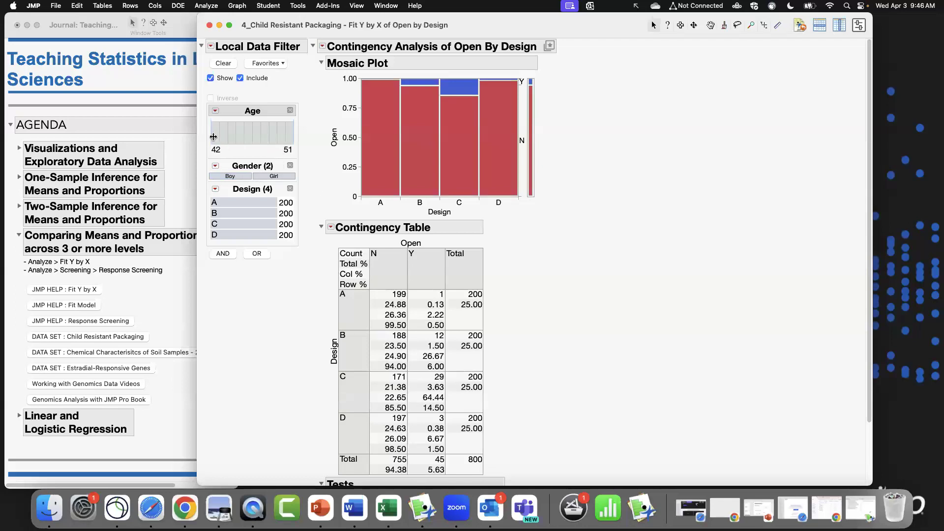
# Set the Age filter's minimum to 48, then reset the Age range to its full span.
pyautogui.moveTo(211, 135)
pyautogui.mouseDown()
pyautogui.moveTo(242, 136)
pyautogui.moveTo(223, 137)
pyautogui.mouseUp()
pyautogui.click(225, 149)
pyautogui.write('48')
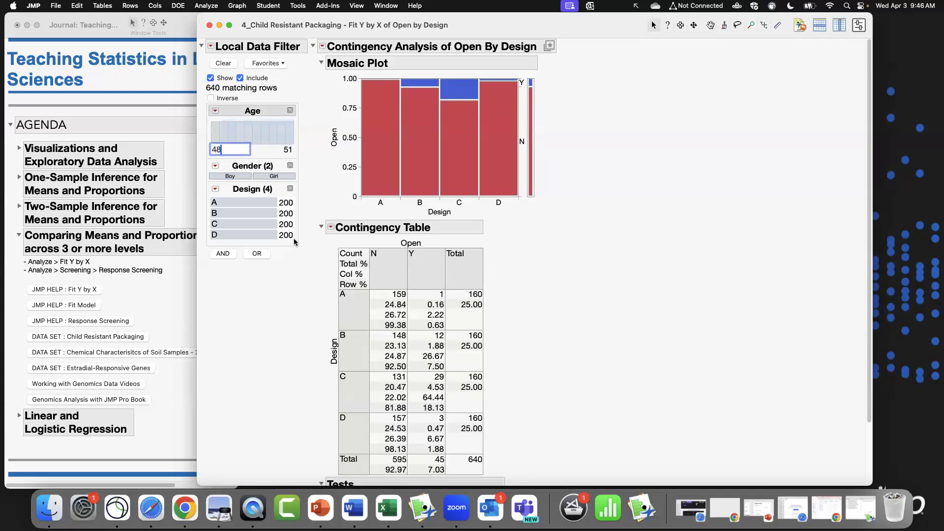
pyautogui.press('Return')
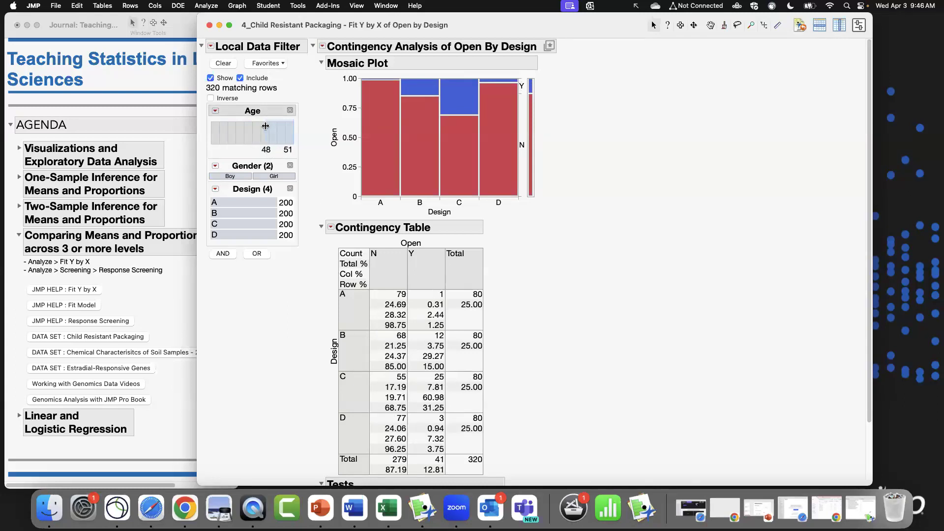
pyautogui.moveTo(266, 125); pyautogui.dragTo(205, 128)
# Set the Age filter's maximum to 48, then reset the Age range to its full span.
pyautogui.click(310, 150)
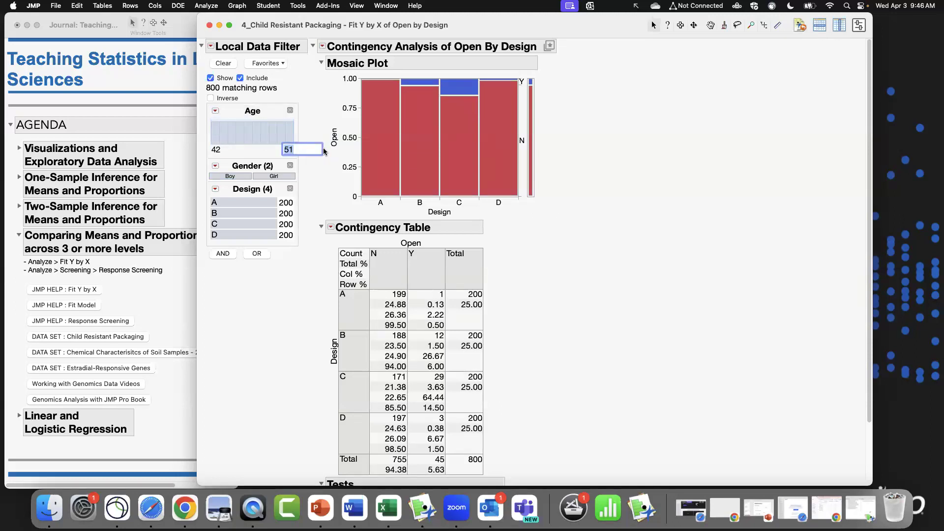
pyautogui.write('48')
pyautogui.press('Return')
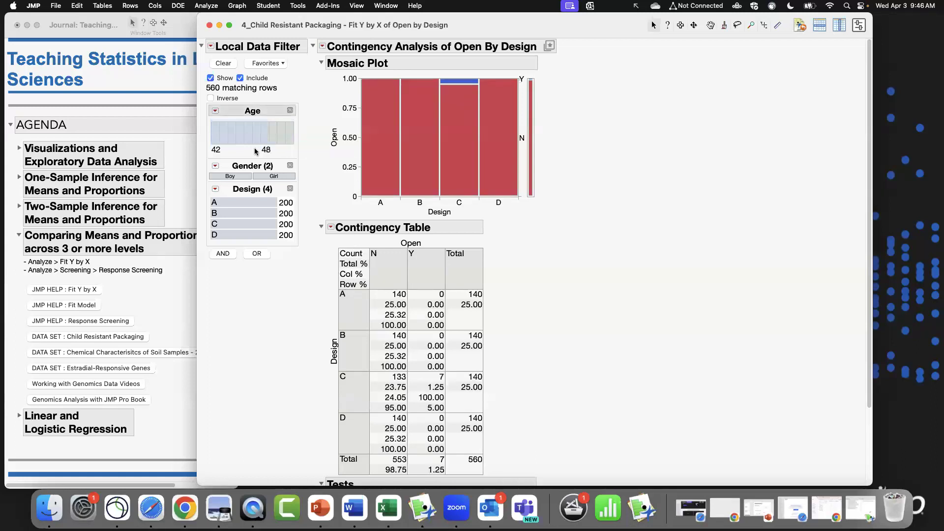
pyautogui.moveTo(269, 134); pyautogui.dragTo(302, 134)
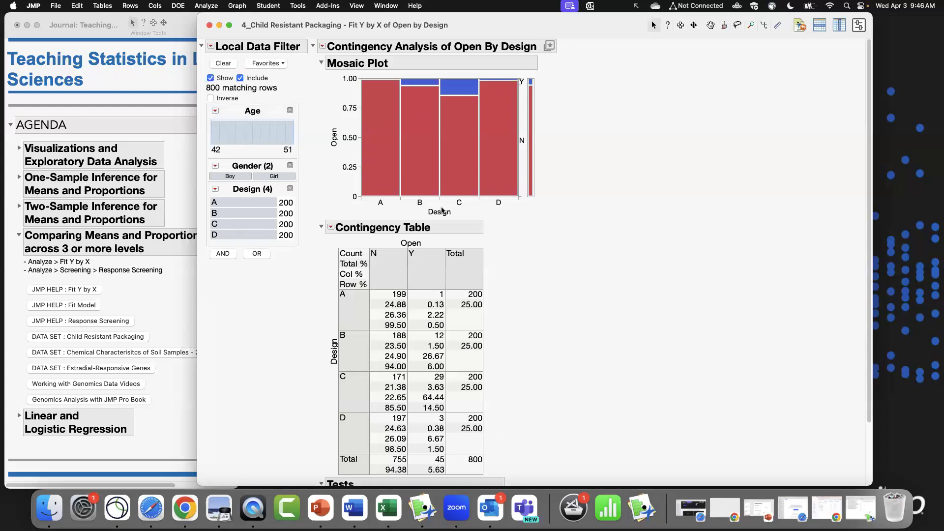
# Filter the contingency analysis to designs A and B only.
pyautogui.scroll(-4, 612, 255)
pyautogui.scroll(4, 605, 252)
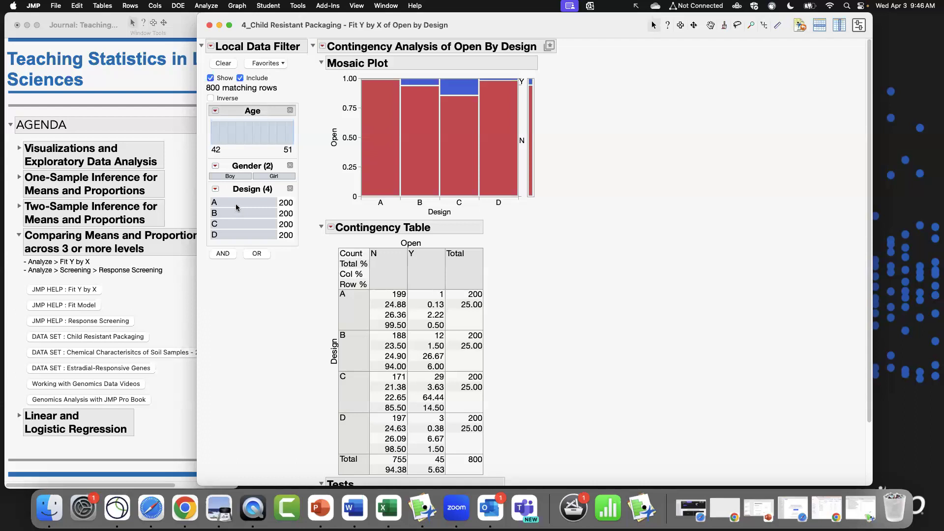
pyautogui.moveTo(237, 207); pyautogui.dragTo(236, 215)
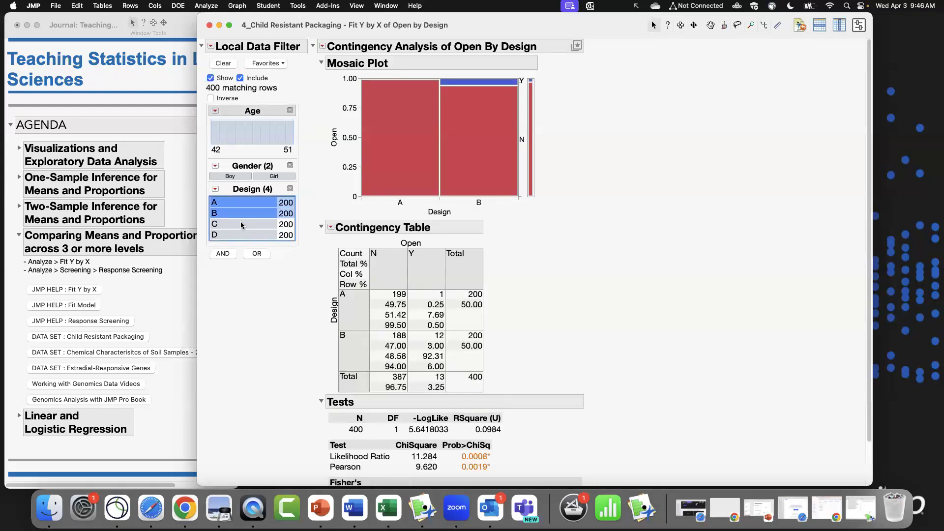
# Extend the Design filter selection to designs A, B and C, and filter the report to boys.
pyautogui.moveTo(238, 213)
pyautogui.mouseDown()
pyautogui.moveTo(243, 231)
pyautogui.moveTo(237, 212)
pyautogui.moveTo(239, 225)
pyautogui.mouseUp()
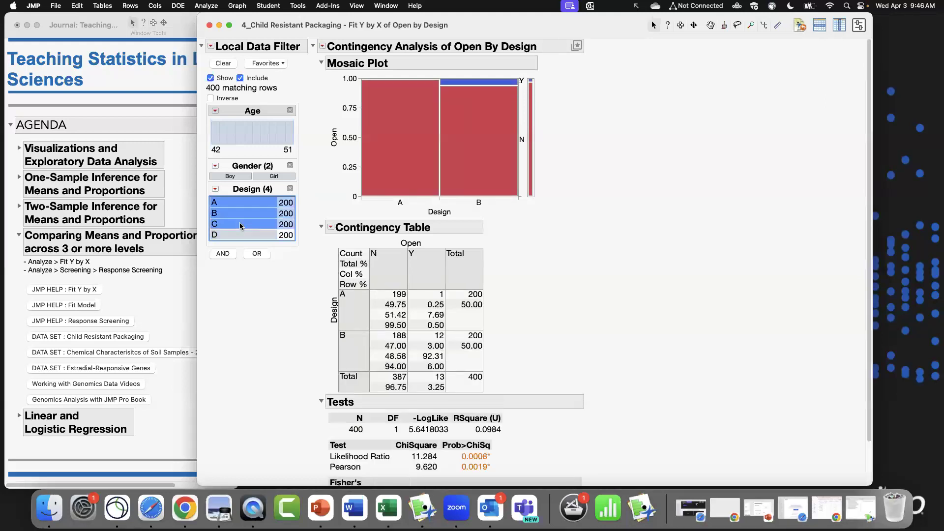
pyautogui.click(234, 177)
pyautogui.moveTo(213, 134)
pyautogui.mouseDown()
pyautogui.moveTo(276, 135)
pyautogui.moveTo(210, 133)
pyautogui.mouseUp()
pyautogui.scroll(-1, 871, 215)
pyautogui.scroll(1, 873, 217)
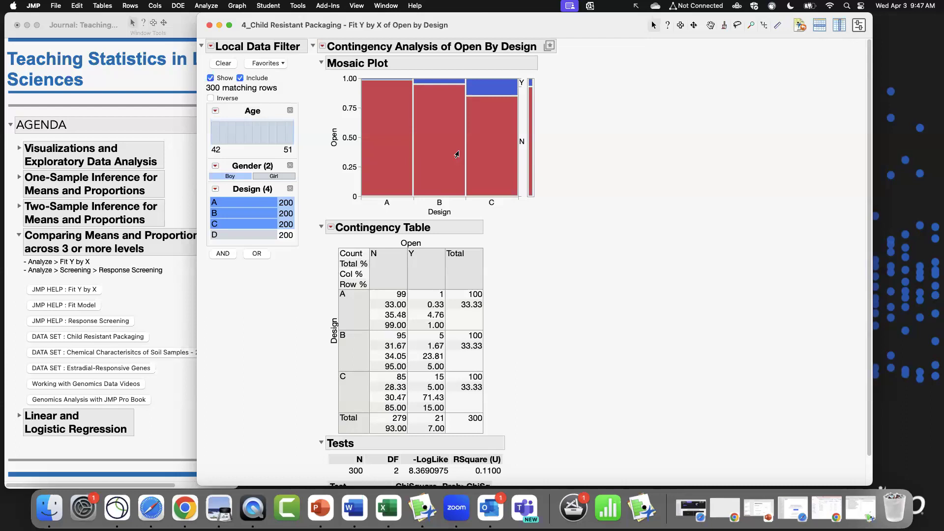
# Switch the Gender filter between girls and boys, ending with girls selected.
pyautogui.moveTo(606, 28); pyautogui.dragTo(573, 30)
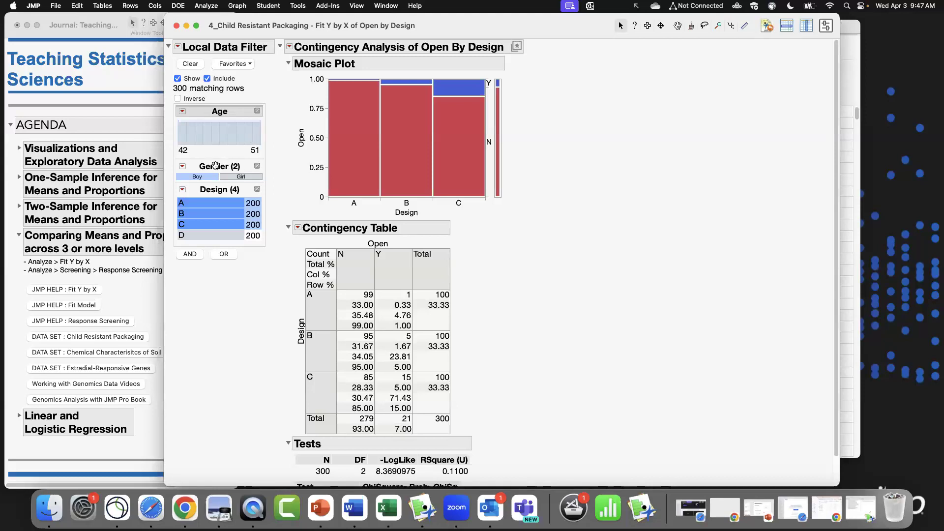
pyautogui.click(231, 177)
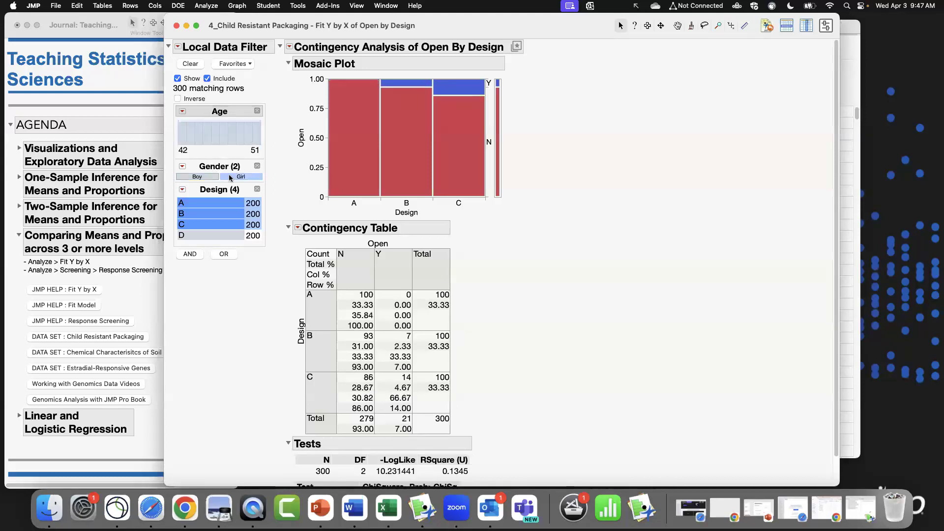
pyautogui.click(209, 178)
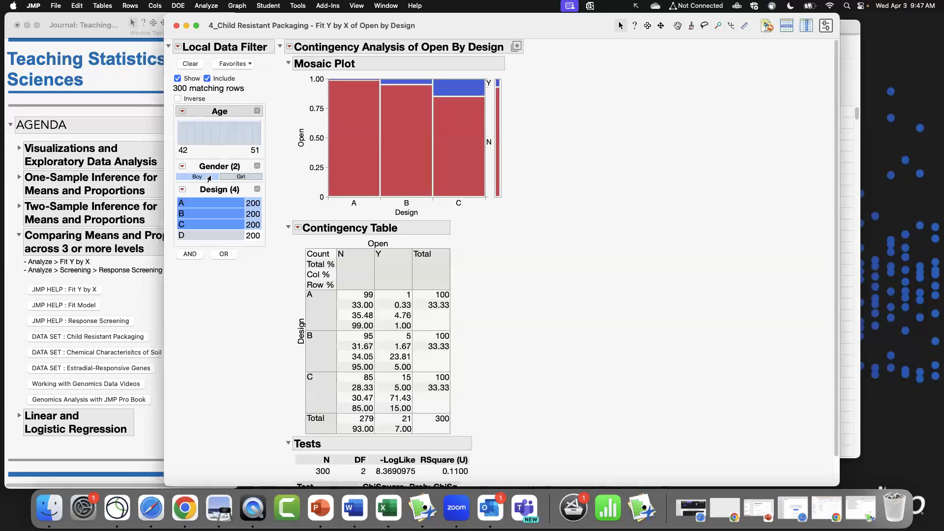
pyautogui.click(230, 178)
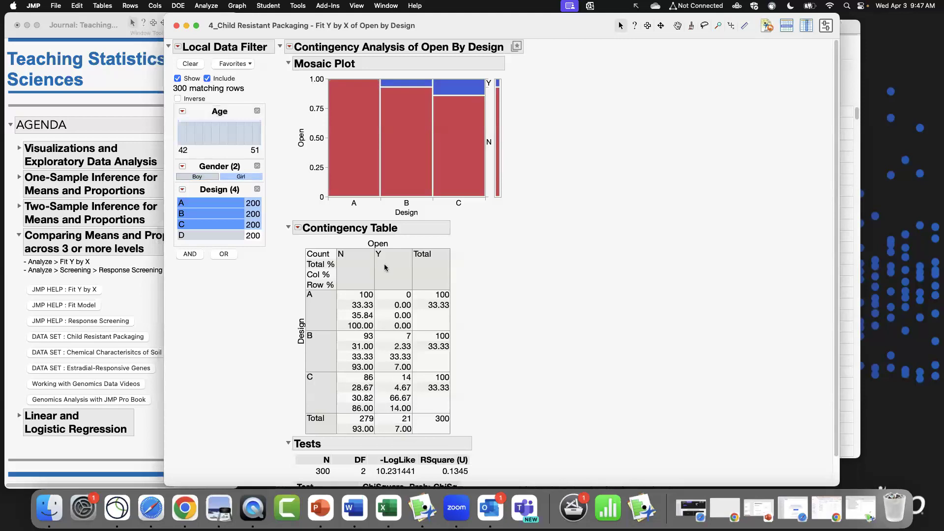
# Filter the analysis to design C alone, then select all four designs A through D.
pyautogui.scroll(-2, 452, 355)
pyautogui.scroll(2, 477, 364)
pyautogui.click(219, 235)
pyautogui.click(219, 226)
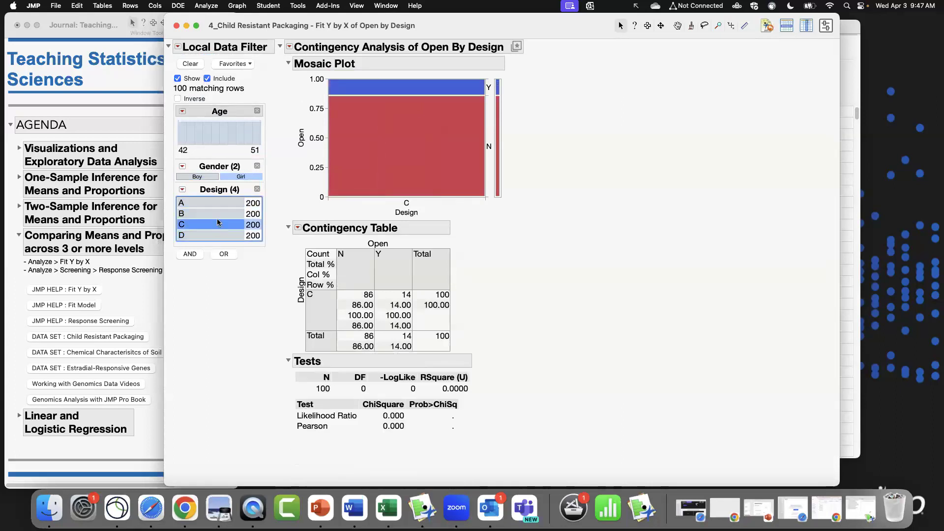
pyautogui.moveTo(216, 202); pyautogui.dragTo(226, 236)
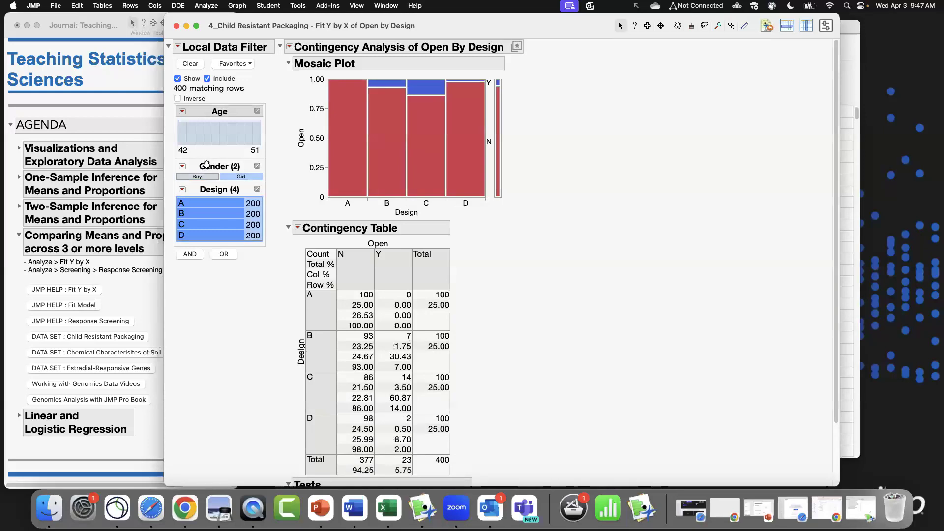
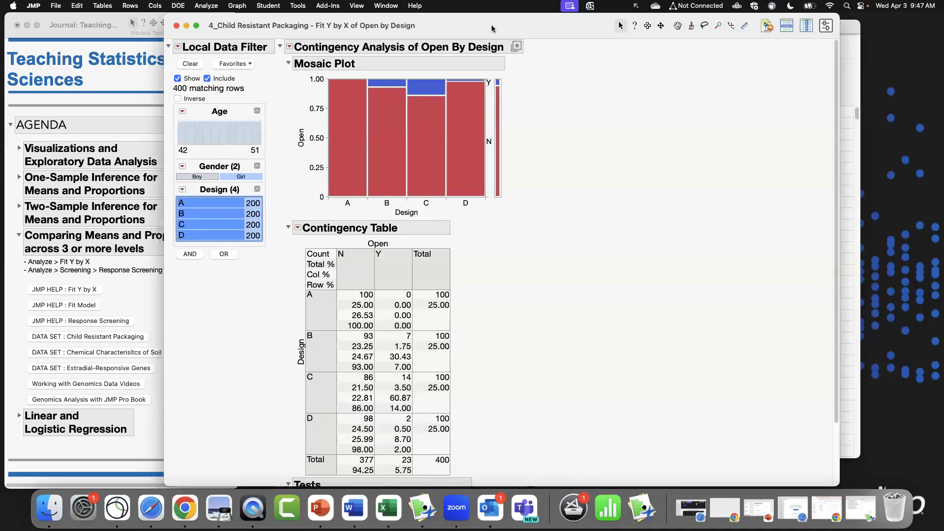
# Close the Child Resistant Packaging report and data table, and open the Chemical Characteristics of Soil Samples - 2 data set.
pyautogui.click(177, 27)
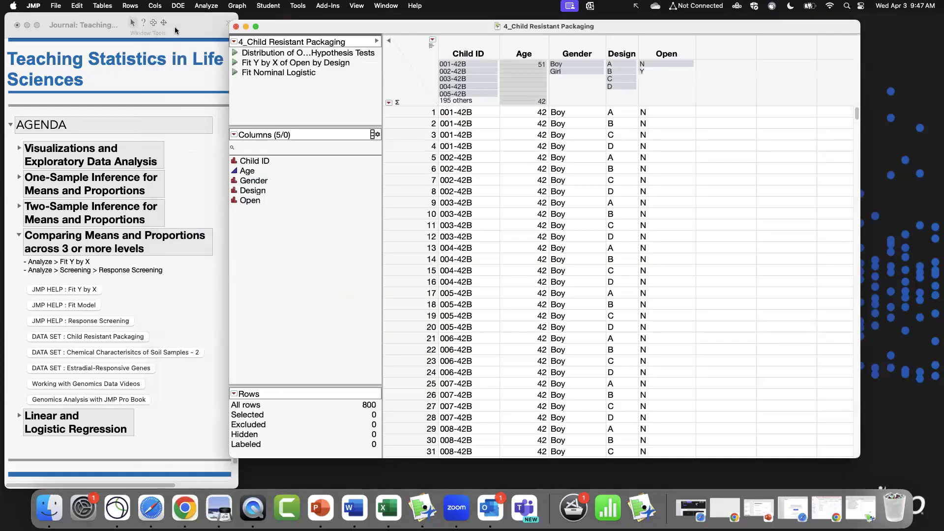
pyautogui.click(236, 26)
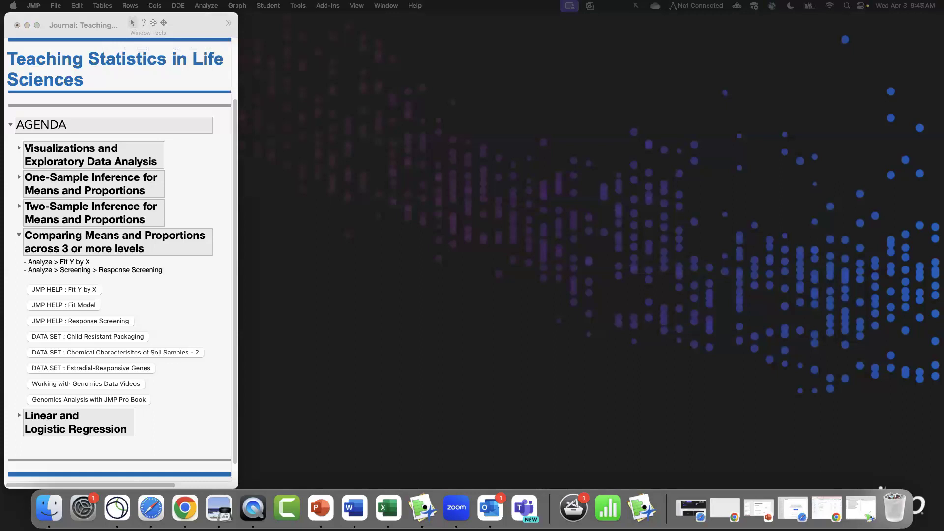
pyautogui.click(116, 352)
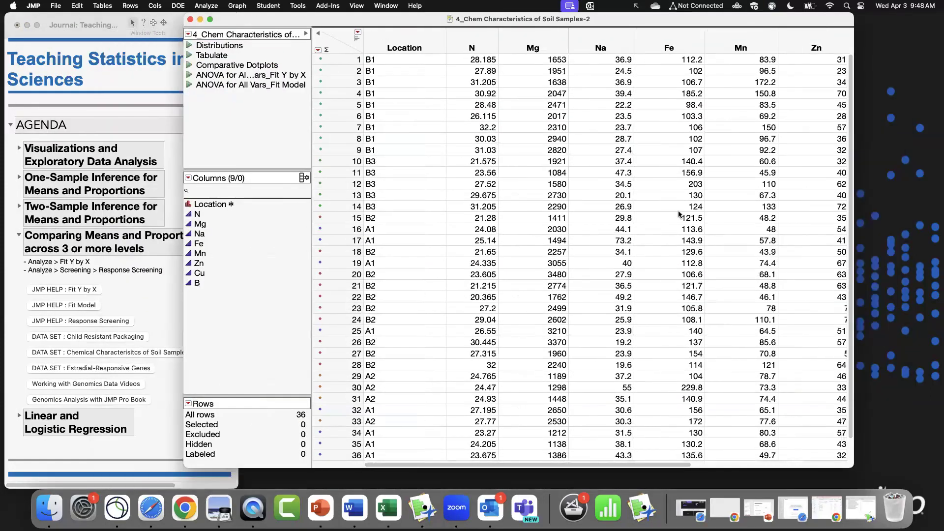
# Show the column header graphs and select each Location level in turn to highlight its rows, then clear the selection.
pyautogui.moveTo(681, 466); pyautogui.dragTo(584, 465)
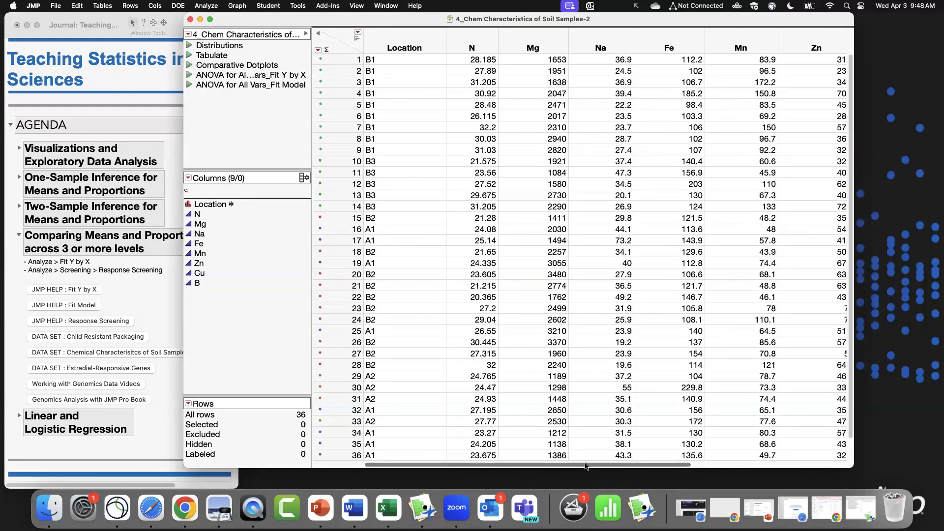
pyautogui.hscroll(5, 584, 462)
pyautogui.hscroll(-5, 584, 455)
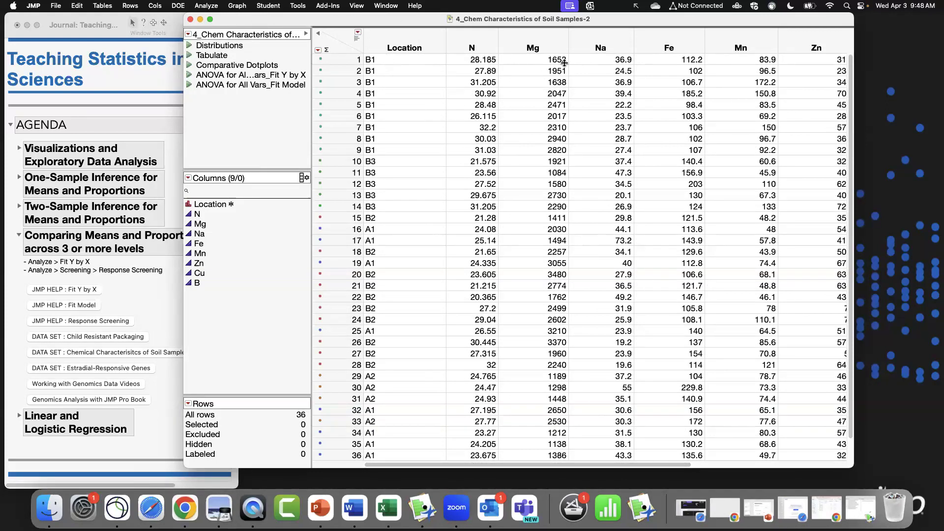
pyautogui.click(356, 38)
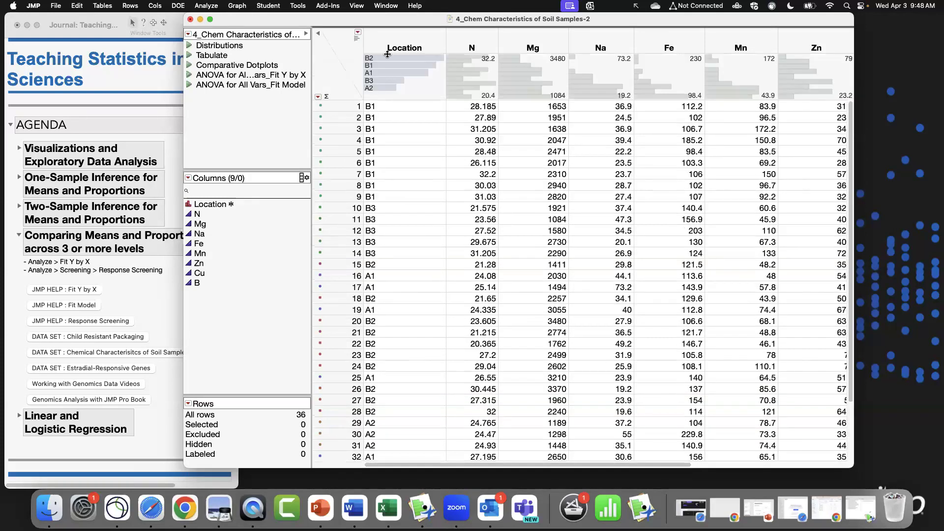
pyautogui.click(390, 59)
pyautogui.click(393, 73)
pyautogui.click(396, 89)
pyautogui.click(396, 81)
pyautogui.click(396, 73)
pyautogui.click(394, 66)
pyautogui.click(389, 58)
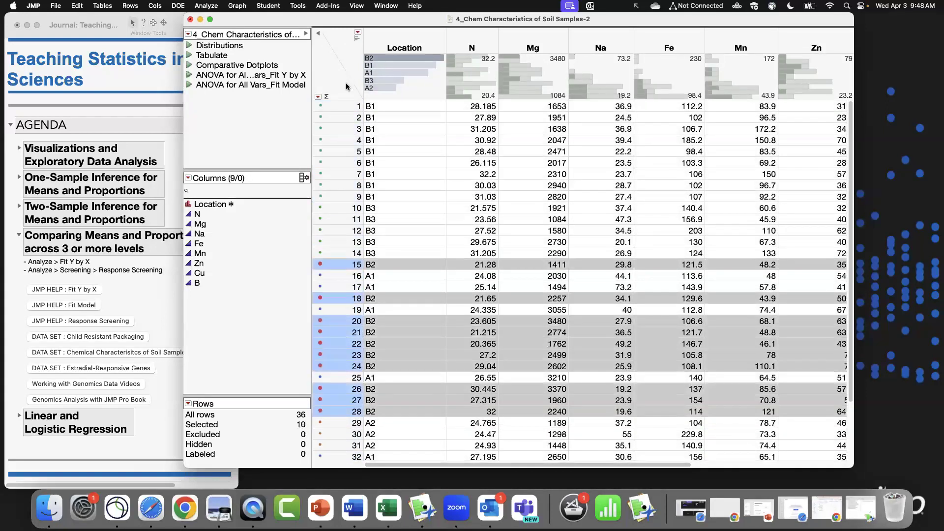
pyautogui.click(346, 87)
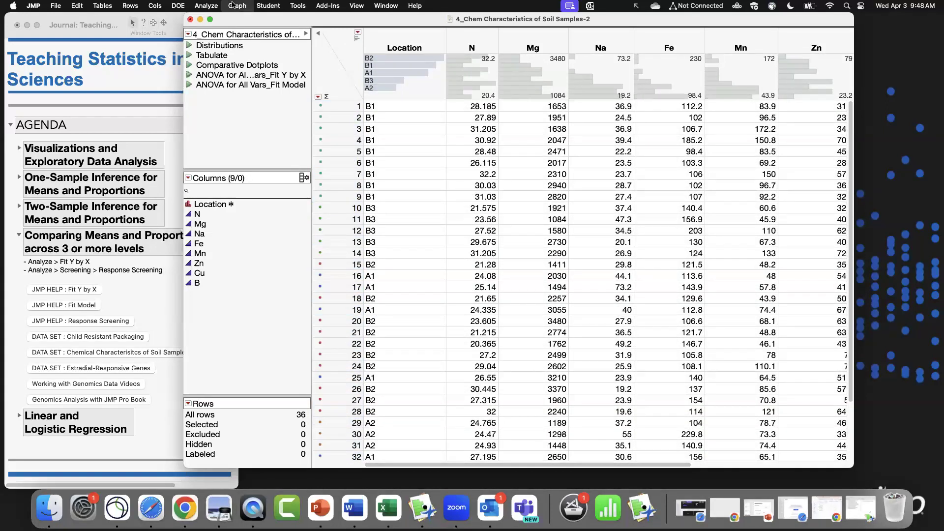
# Run Fit Y by X with N as the response and Location as the factor.
pyautogui.click(216, 5)
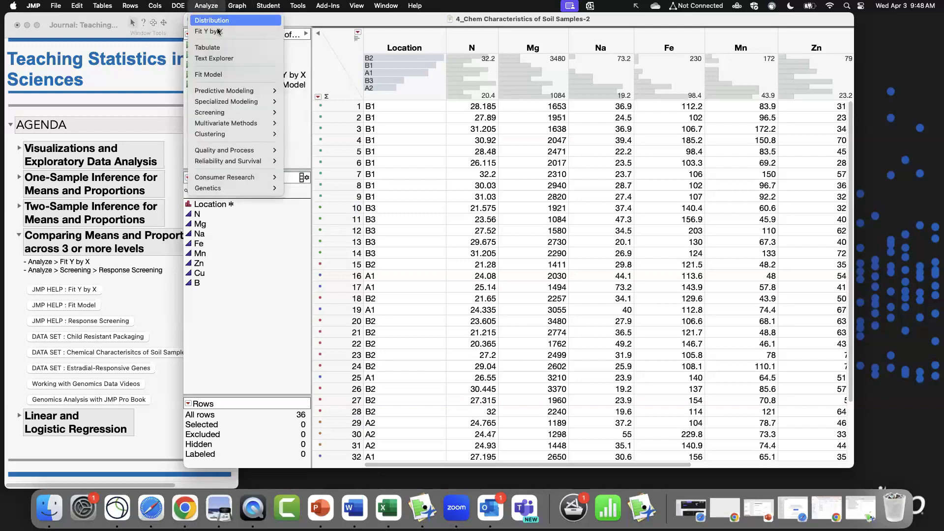
pyautogui.click(218, 31)
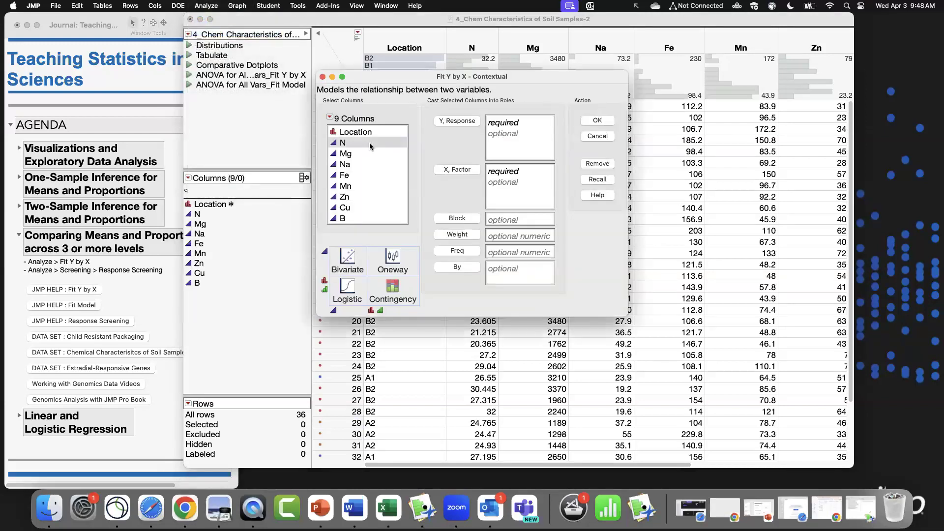
pyautogui.click(370, 143)
pyautogui.click(457, 120)
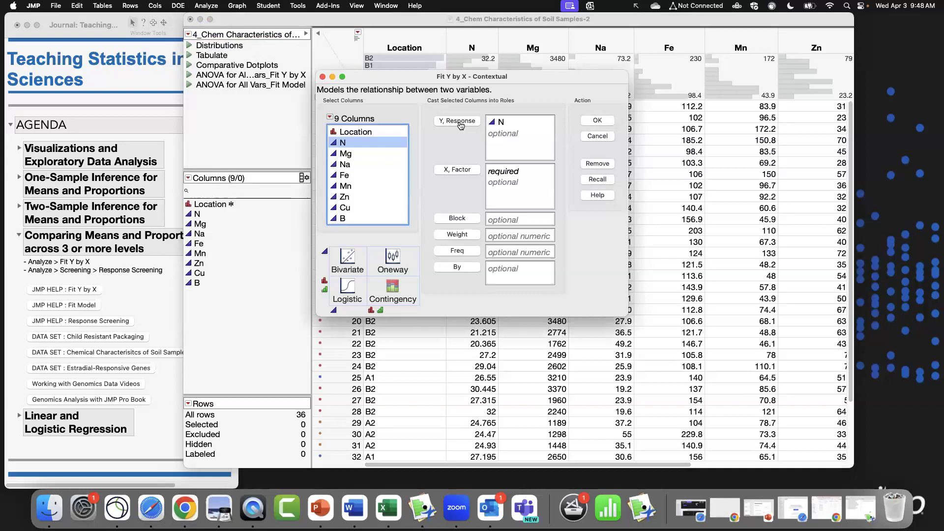
pyautogui.click(478, 172)
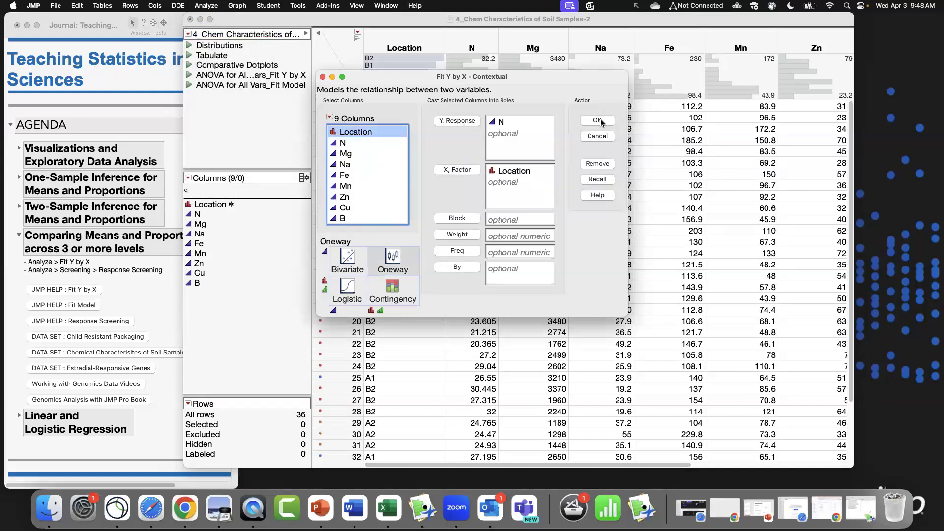
pyautogui.click(597, 120)
# Enlarge the report window and add Means/Anova to the Oneway analysis of N by Location.
pyautogui.moveTo(392, 224); pyautogui.dragTo(756, 414)
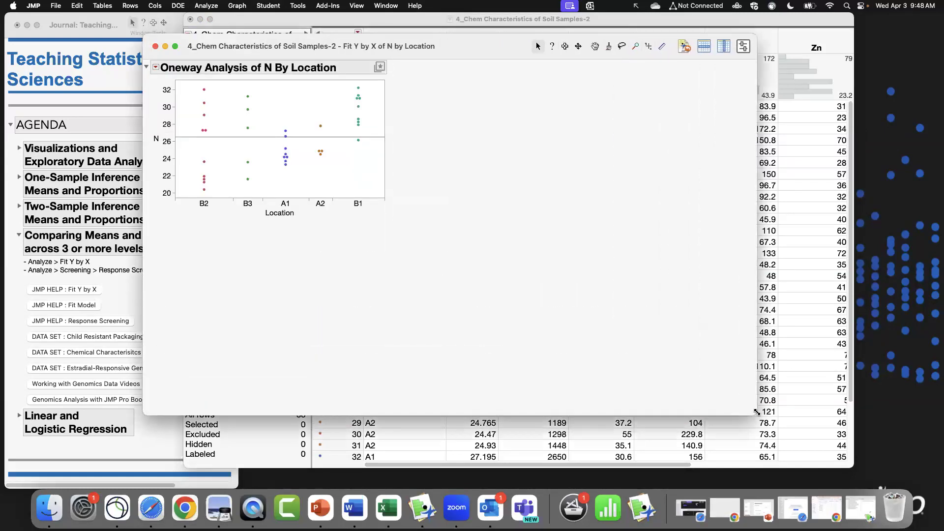
pyautogui.click(161, 72)
pyautogui.click(192, 95)
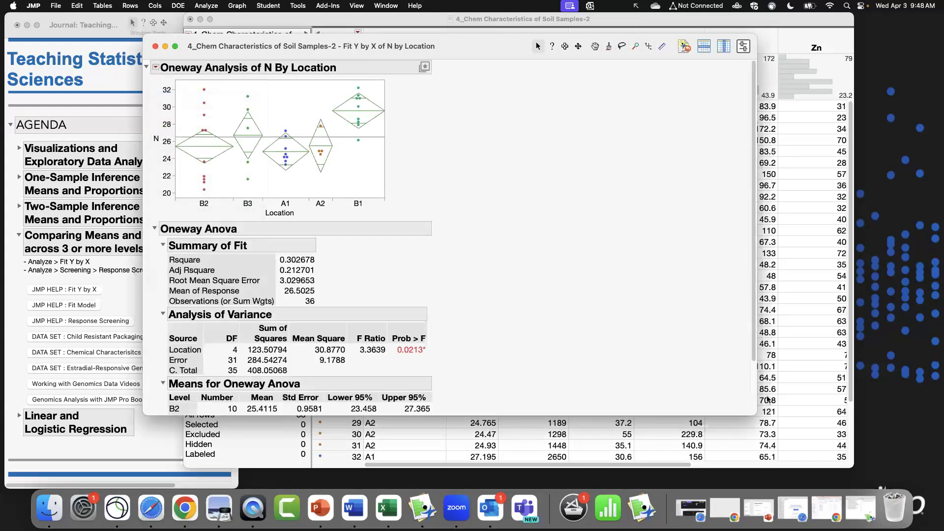
pyautogui.moveTo(749, 411); pyautogui.dragTo(793, 496)
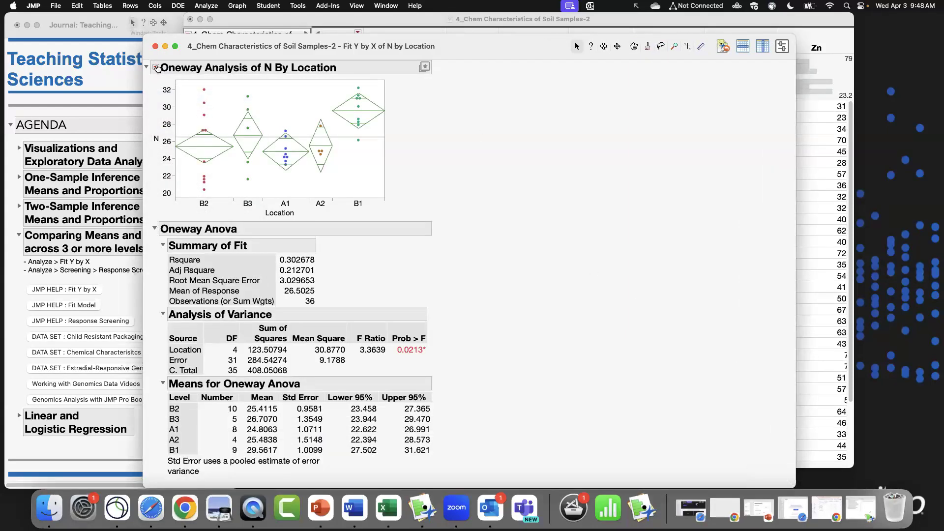
# Add Each Pair, Student's t comparison of means to the Oneway analysis and review the comparison reports.
pyautogui.click(156, 68)
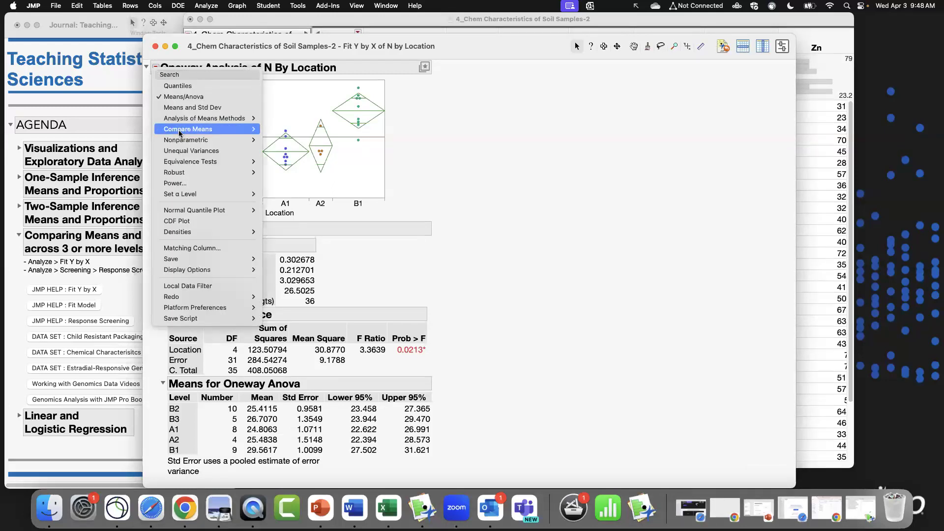
pyautogui.moveTo(194, 132)
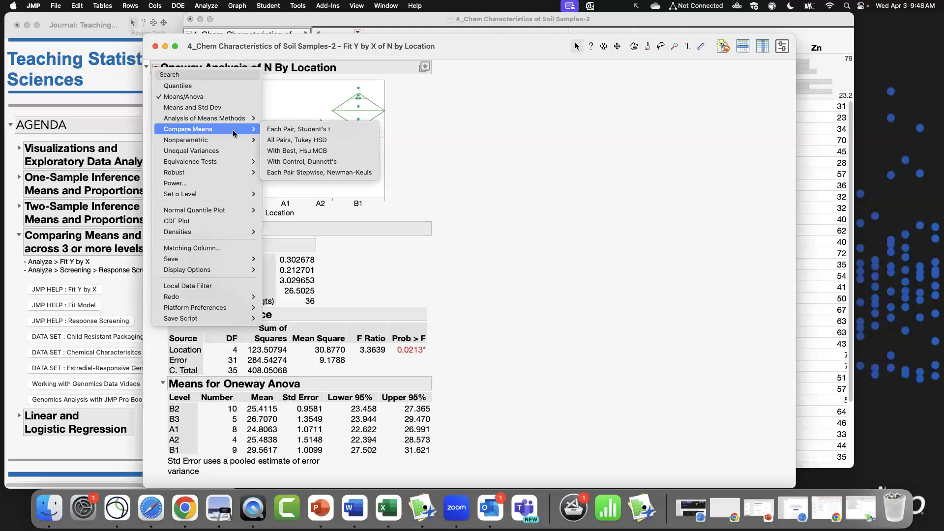
pyautogui.click(299, 129)
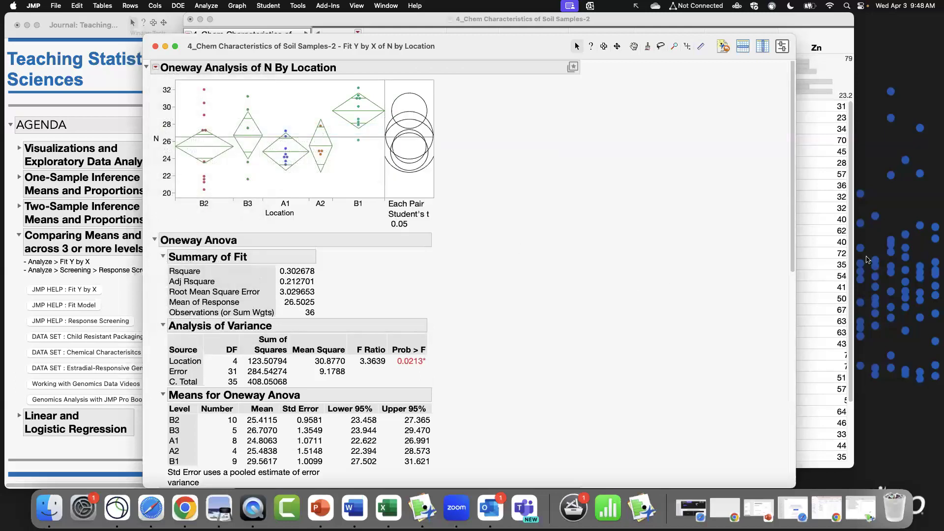
pyautogui.moveTo(796, 233); pyautogui.dragTo(798, 467)
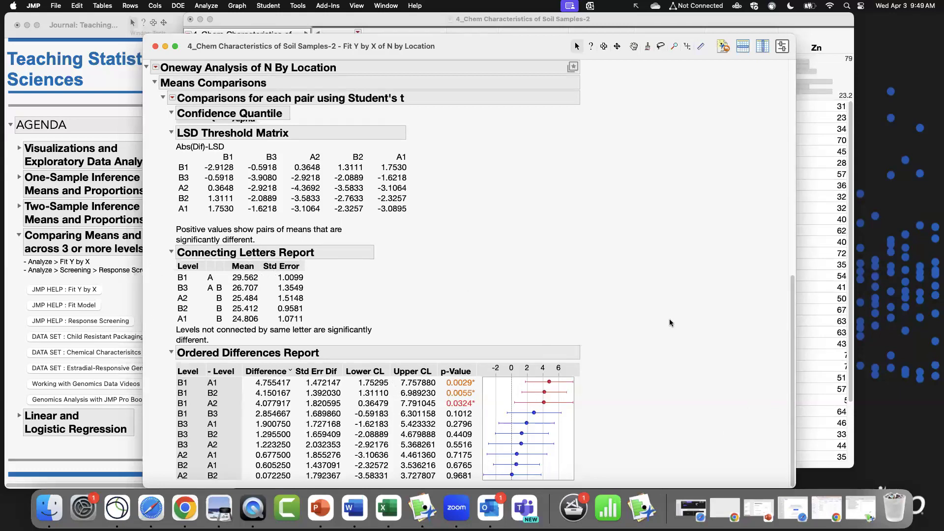
pyautogui.moveTo(794, 286); pyautogui.dragTo(763, 132)
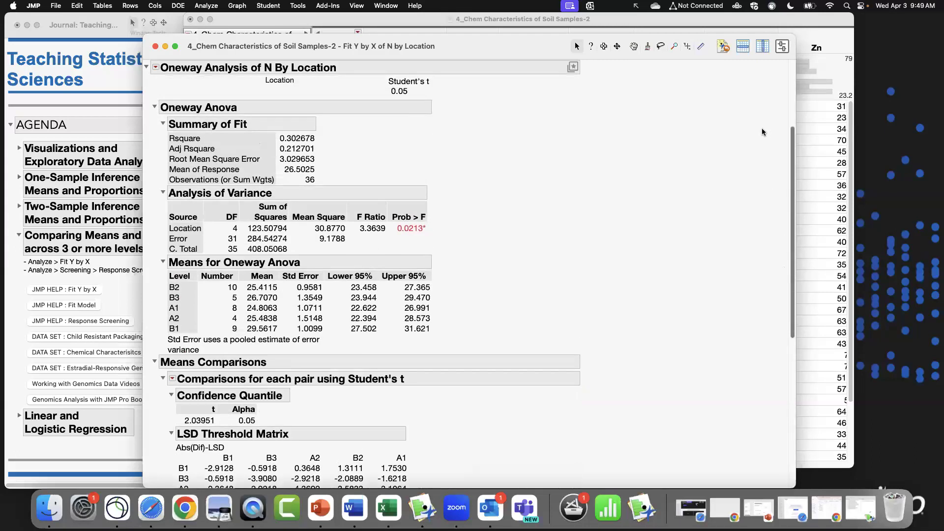
pyautogui.scroll(3, 763, 132)
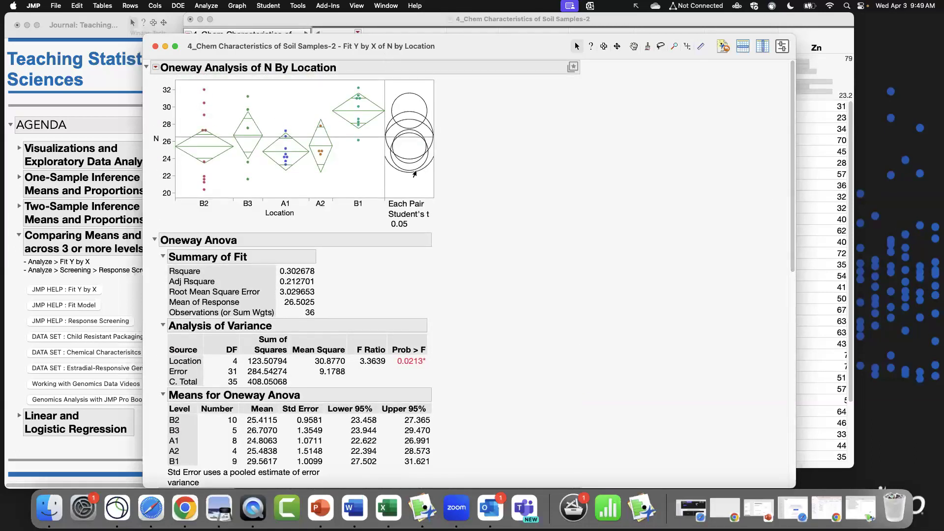
# Select the comparison circles for different locations to examine which location means differ significantly.
pyautogui.click(413, 98)
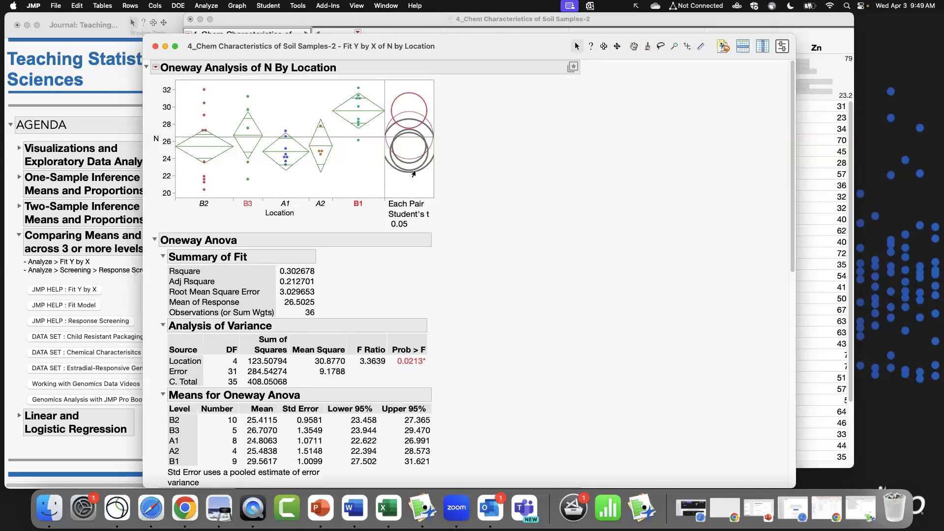
pyautogui.click(413, 172)
pyautogui.click(412, 157)
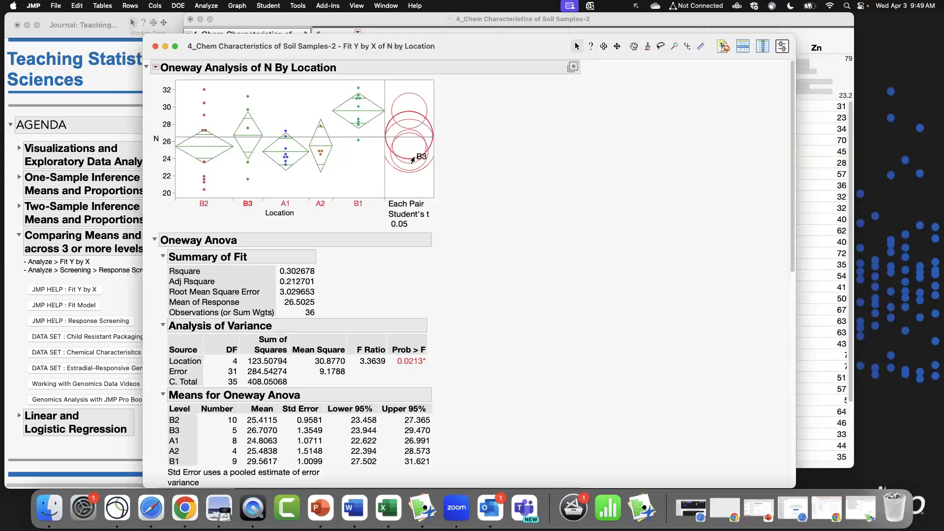
pyautogui.click(407, 98)
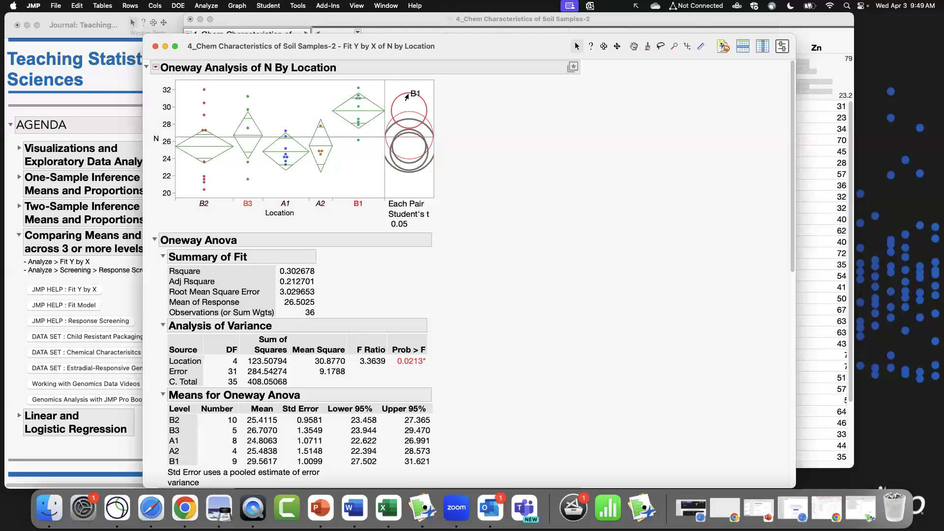
pyautogui.click(402, 114)
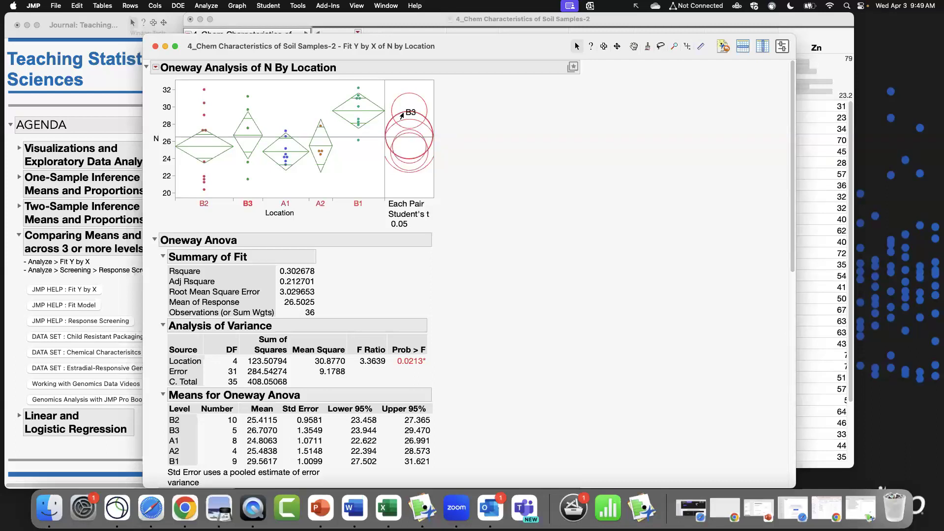
pyautogui.click(401, 98)
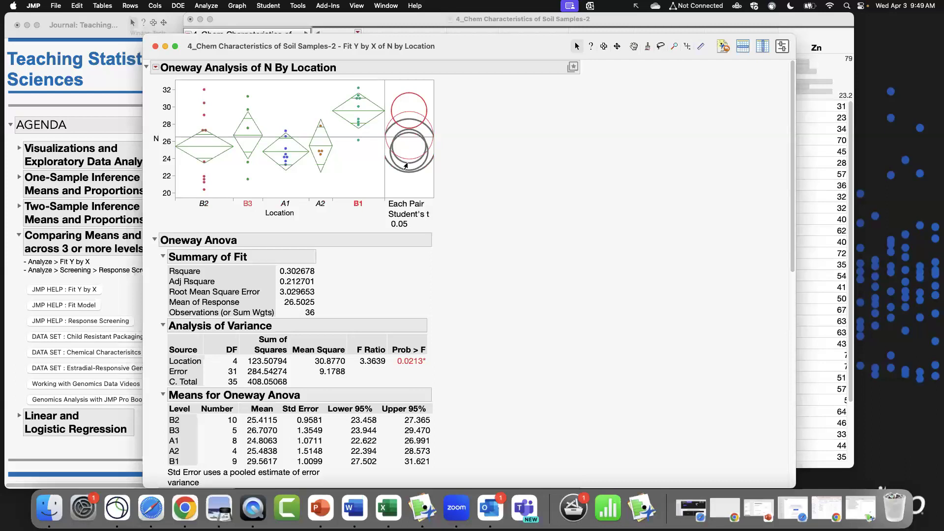
pyautogui.click(408, 163)
pyautogui.click(407, 158)
pyautogui.click(404, 132)
pyautogui.click(391, 127)
pyautogui.click(388, 125)
pyautogui.scroll(-10, 436, 363)
pyautogui.scroll(10, 435, 362)
pyautogui.click(418, 169)
pyautogui.click(412, 145)
pyautogui.click(429, 184)
pyautogui.moveTo(496, 38); pyautogui.dragTo(570, 34)
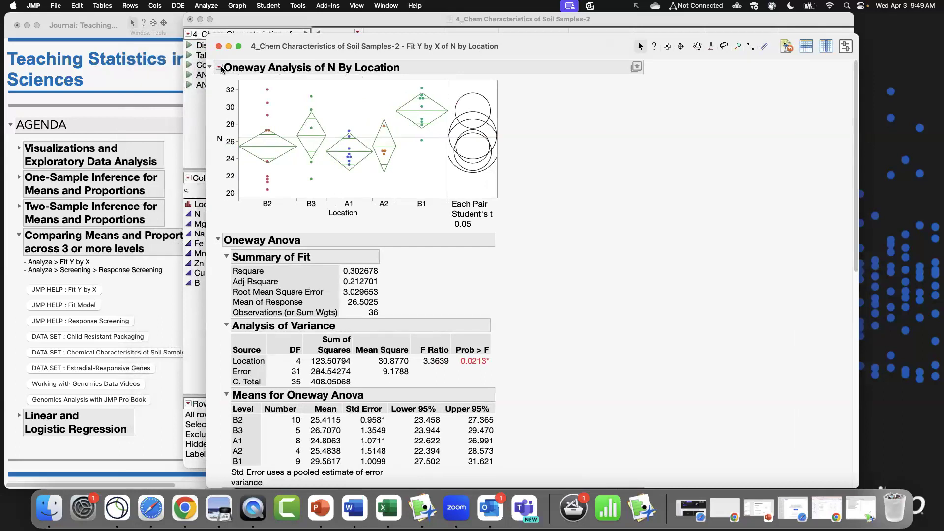
# Add a Column Switcher that replaces N with the columns N, Mg, Na, Fe, Mn, Zn, Cu and B.
pyautogui.click(220, 68)
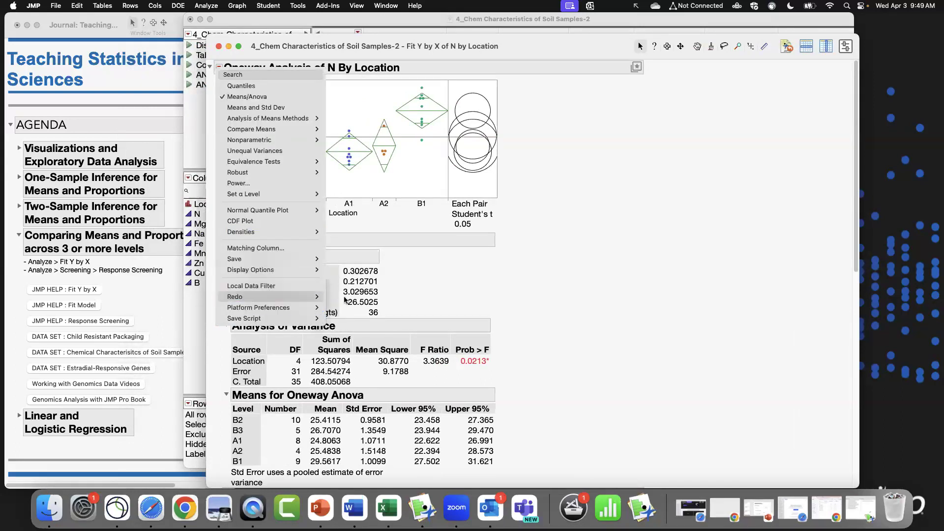
pyautogui.click(354, 329)
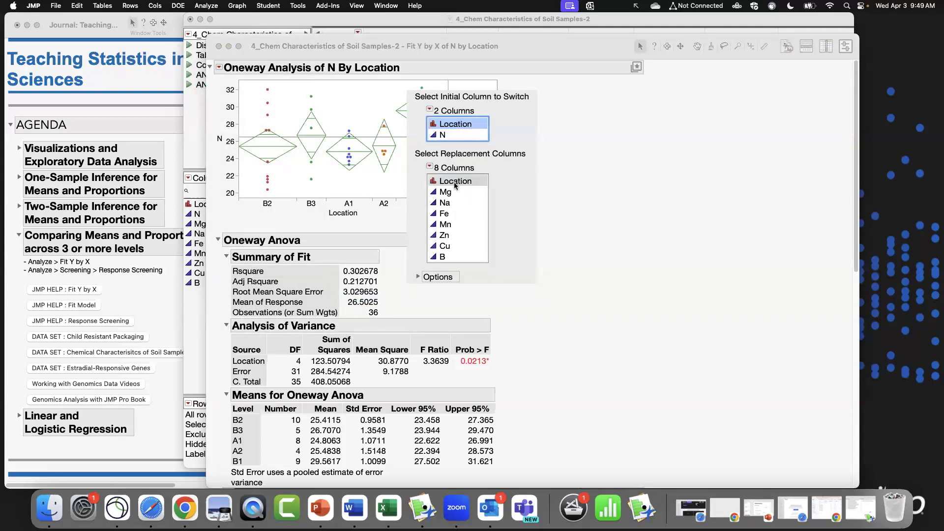
pyautogui.click(467, 135)
pyautogui.click(453, 182)
pyautogui.keyDown('shift'); pyautogui.click(452, 257); pyautogui.keyUp('shift')
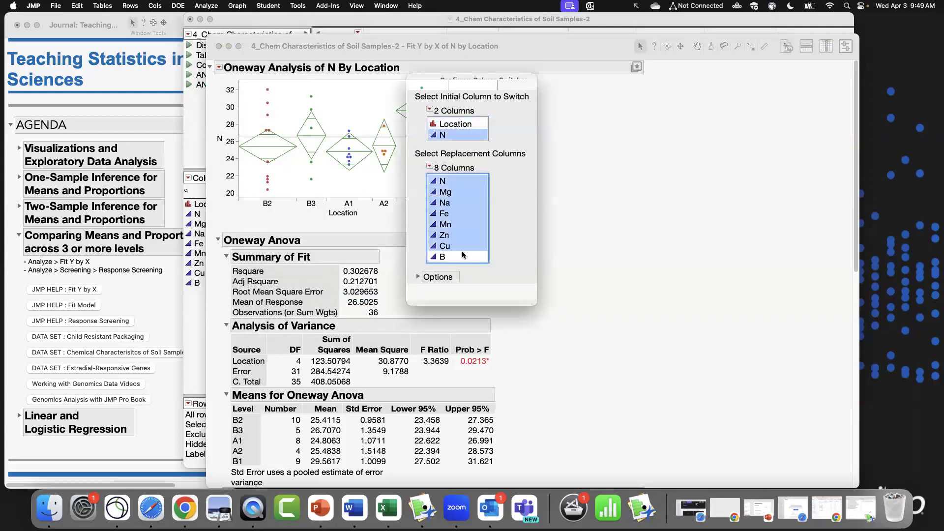
pyautogui.click(516, 299)
# Switch the analysis through the nutrient columns with the Column Switcher, ending on Cu.
pyautogui.click(237, 108)
pyautogui.click(239, 118)
pyautogui.click(242, 129)
pyautogui.click(245, 140)
pyautogui.moveTo(245, 141); pyautogui.dragTo(251, 164)
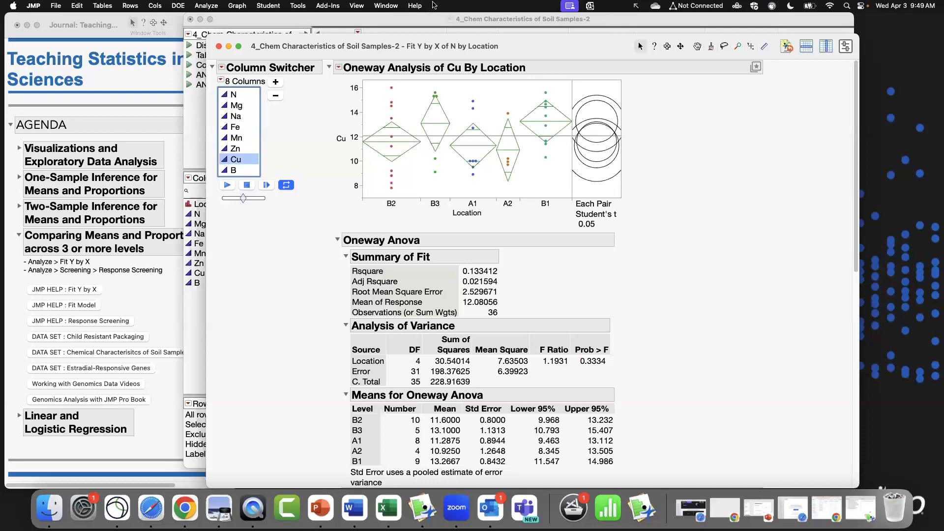
# Close the soil samples report and data table without saving changes.
pyautogui.click(219, 46)
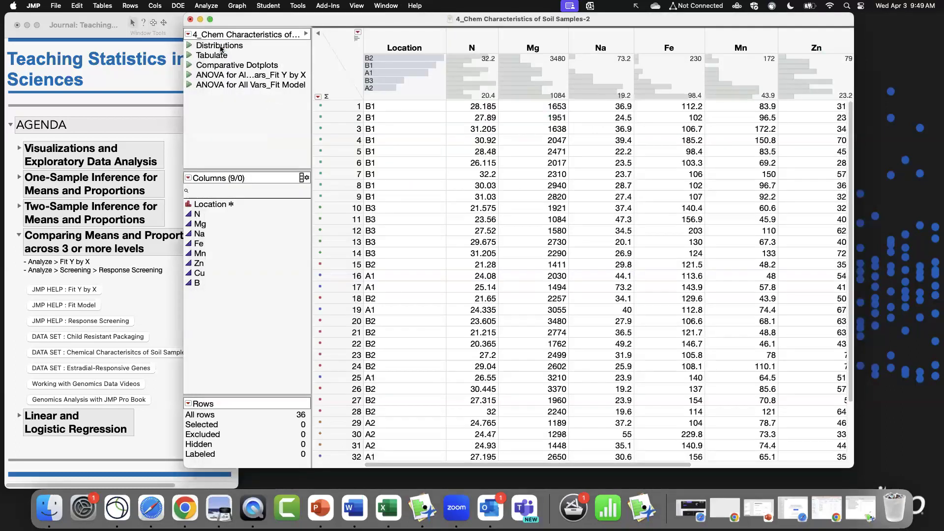
pyautogui.click(190, 20)
pyautogui.click(506, 289)
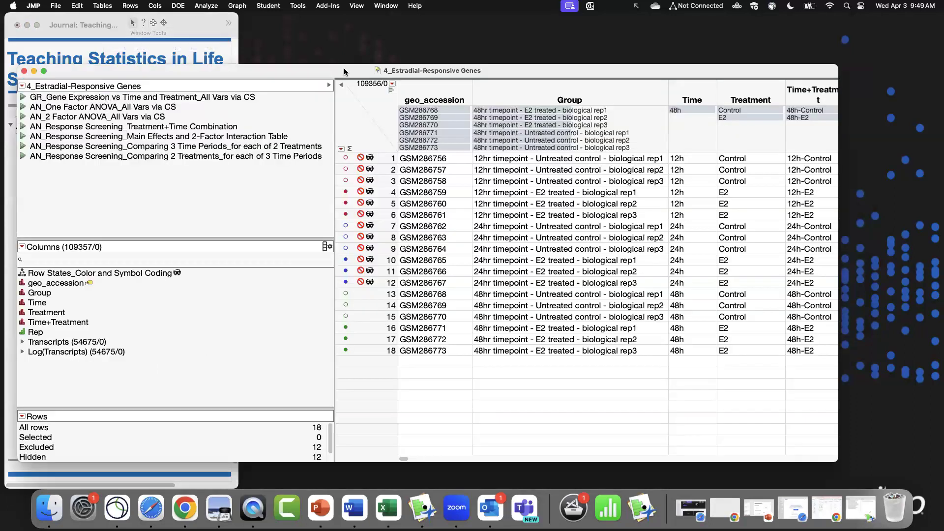
# Open the Estradial-Responsive Genes table and select the E2 treatment rows using the Treatment header graph.
pyautogui.moveTo(419, 71); pyautogui.dragTo(447, 51)
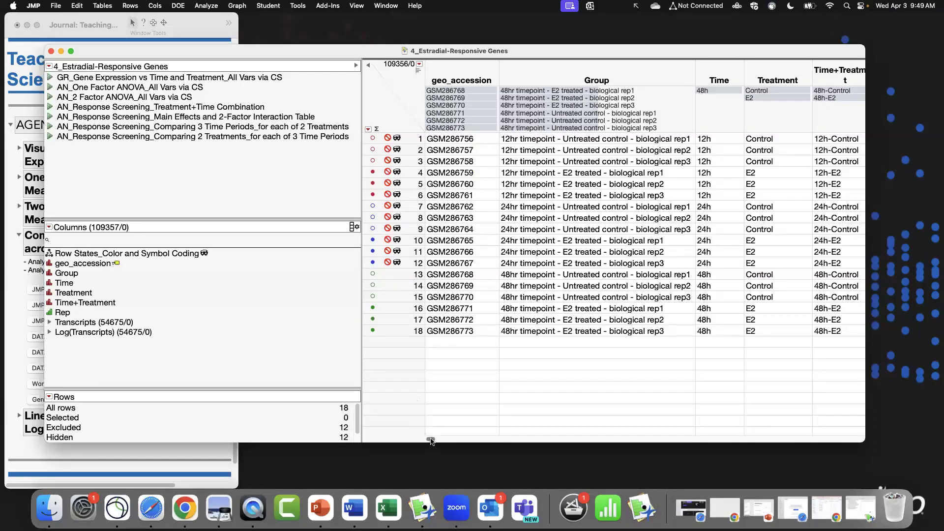
pyautogui.moveTo(431, 439); pyautogui.dragTo(431, 440)
pyautogui.click(772, 97)
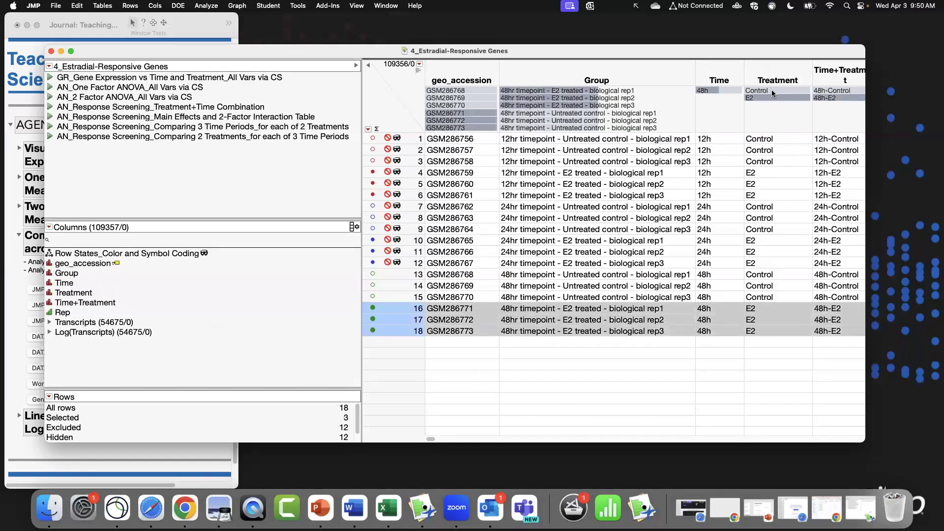
# Select the 48h Control rows using the Treatment header graph.
pyautogui.click(773, 92)
pyautogui.click(777, 99)
pyautogui.click(780, 89)
pyautogui.click(781, 93)
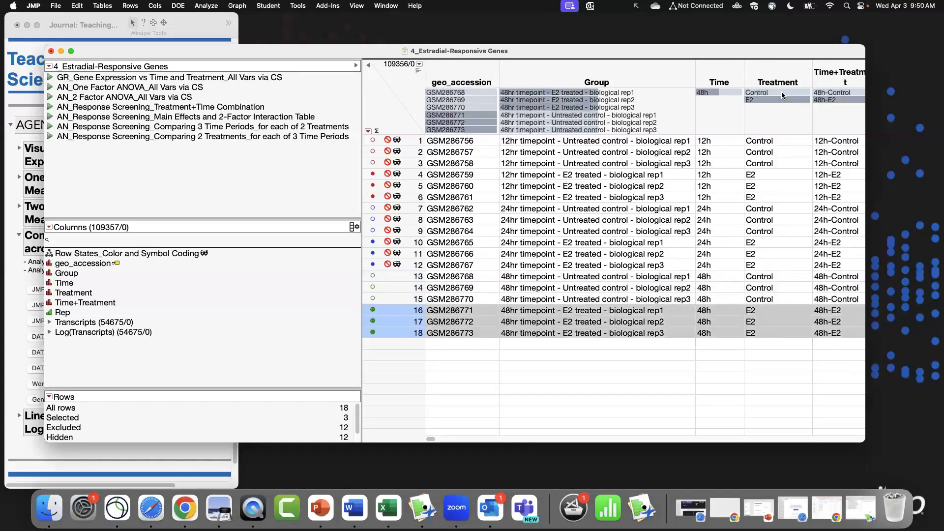
pyautogui.click(782, 93)
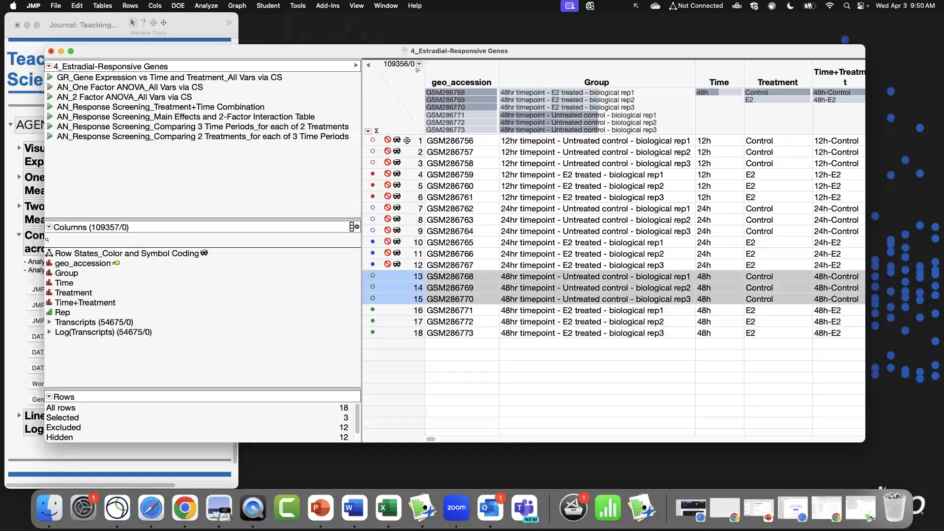
# Select all rows and clear their row states so none are hidden or excluded.
pyautogui.click(408, 143)
pyautogui.moveTo(408, 143); pyautogui.dragTo(411, 333)
pyautogui.click(370, 97)
pyautogui.click(131, 6)
pyautogui.click(416, 190)
pyautogui.moveTo(404, 140); pyautogui.dragTo(425, 266)
pyautogui.click(133, 5)
pyautogui.click(141, 19)
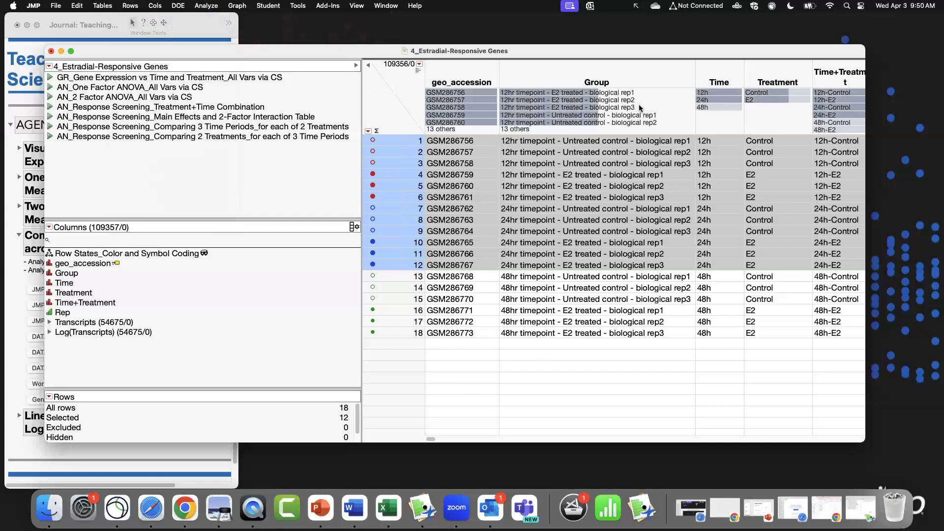
# Explore the Time and Group header graphs by selecting their bars, then deselect all rows.
pyautogui.click(716, 93)
pyautogui.click(718, 100)
pyautogui.click(719, 107)
pyautogui.click(630, 93)
pyautogui.click(630, 100)
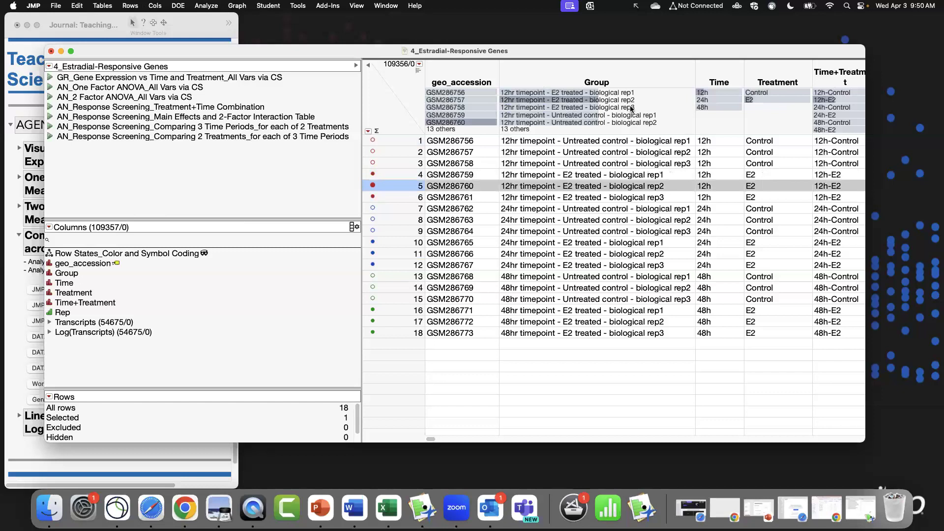
pyautogui.click(633, 117)
pyautogui.click(401, 114)
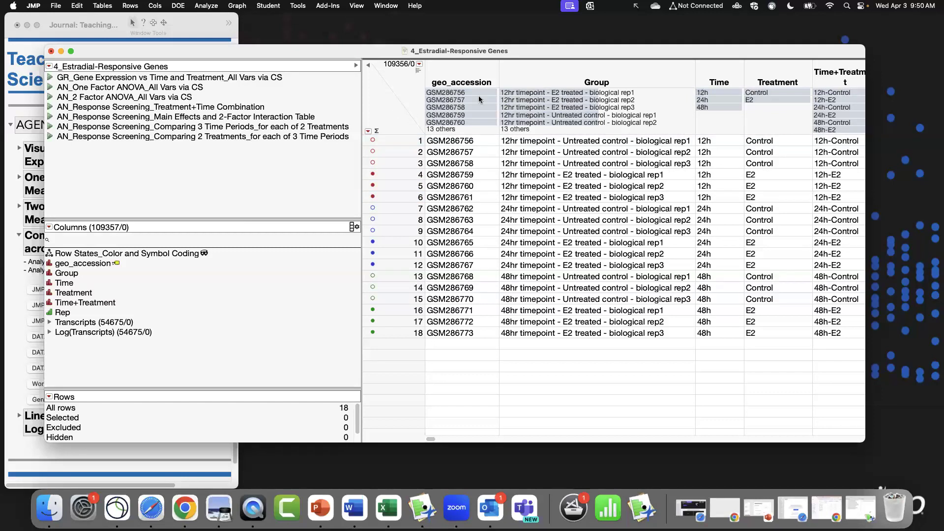
pyautogui.moveTo(601, 54); pyautogui.dragTo(587, 51)
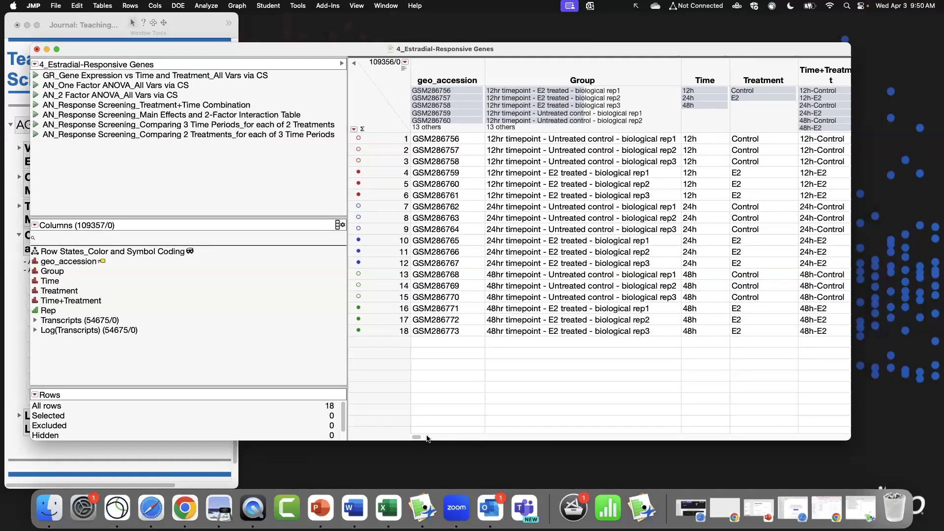
pyautogui.moveTo(417, 438); pyautogui.dragTo(415, 437)
pyautogui.moveTo(850, 440); pyautogui.dragTo(871, 442)
pyautogui.moveTo(555, 46); pyautogui.dragTo(540, 41)
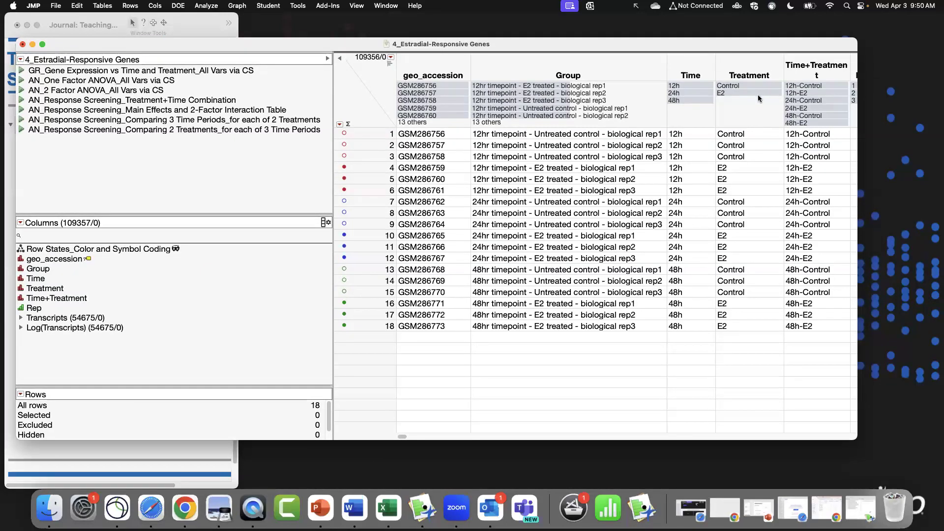
# Scroll across the data table to examine the transcript columns.
pyautogui.click(745, 72)
pyautogui.press('Right')
pyautogui.press('Right')
pyautogui.press('Right')
pyautogui.press('Right')
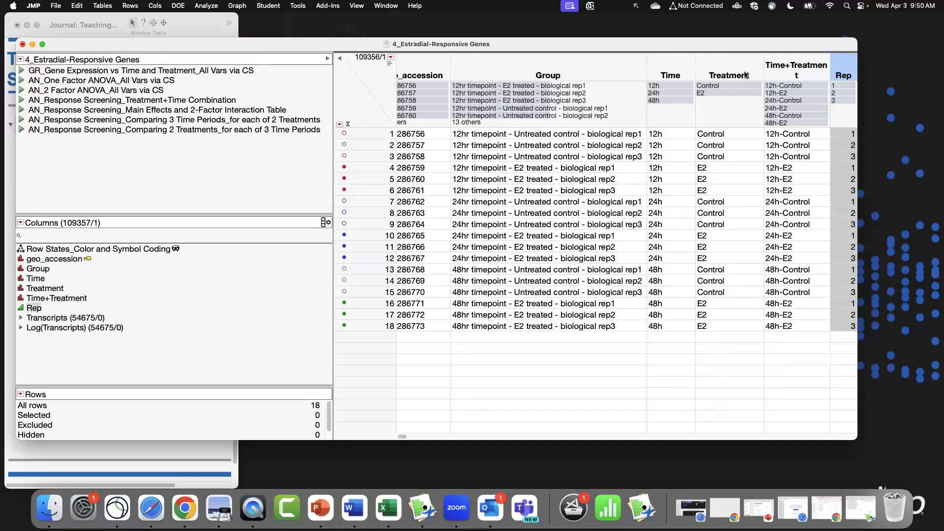
pyautogui.press('Right')
pyautogui.press('Right')
pyautogui.press('Right')
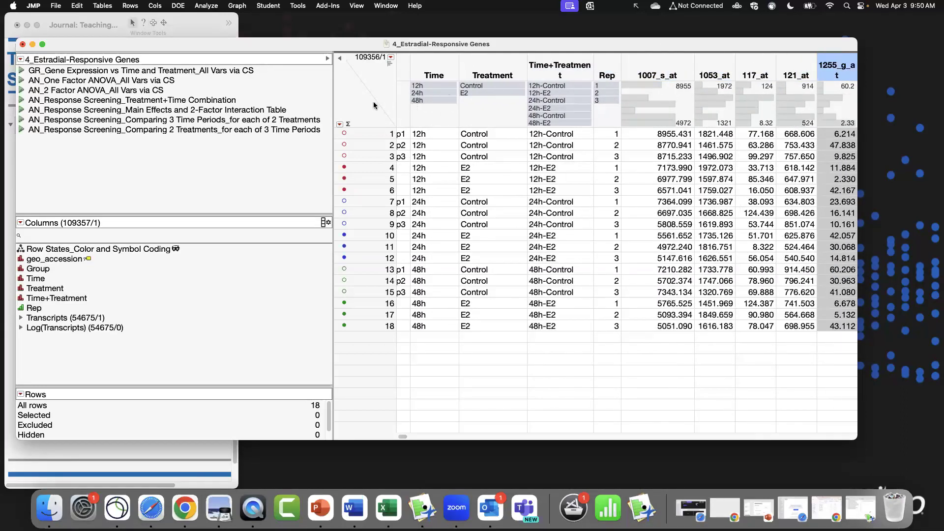
pyautogui.click(368, 85)
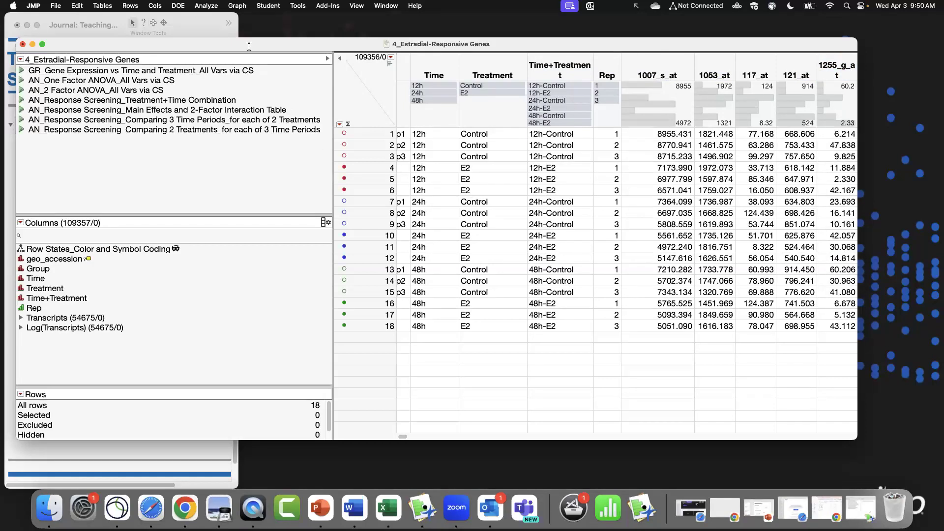
# Open Fit Y by X and assign 1007_s_at from the Transcripts group as the response.
pyautogui.click(201, 5)
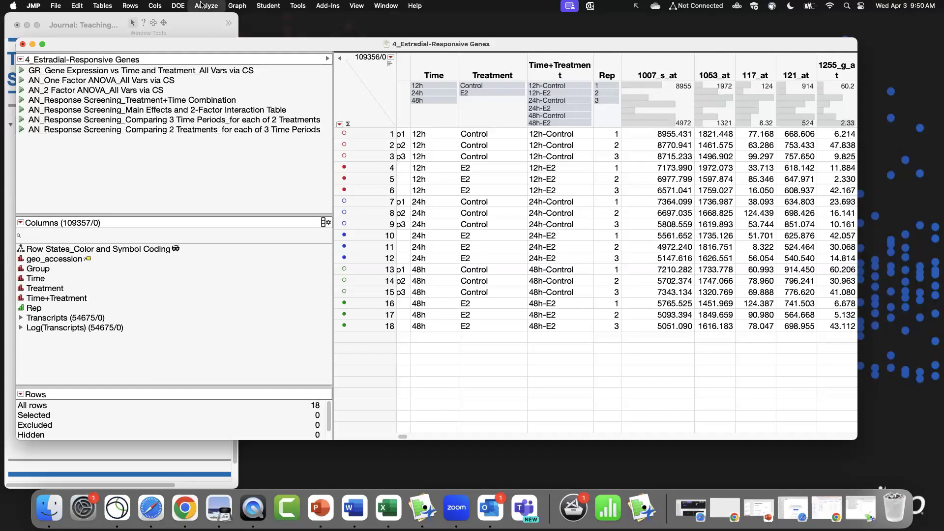
pyautogui.click(216, 31)
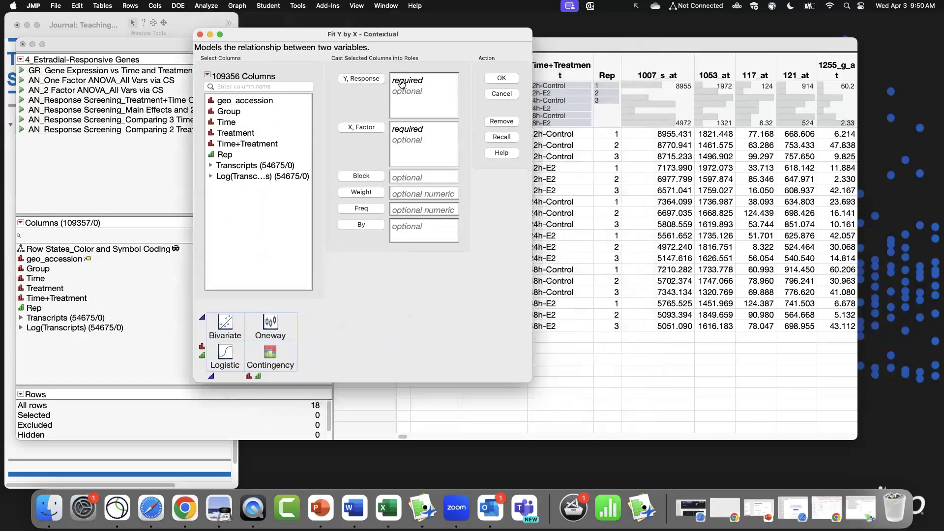
pyautogui.click(210, 167)
pyautogui.click(237, 177)
pyautogui.click(351, 81)
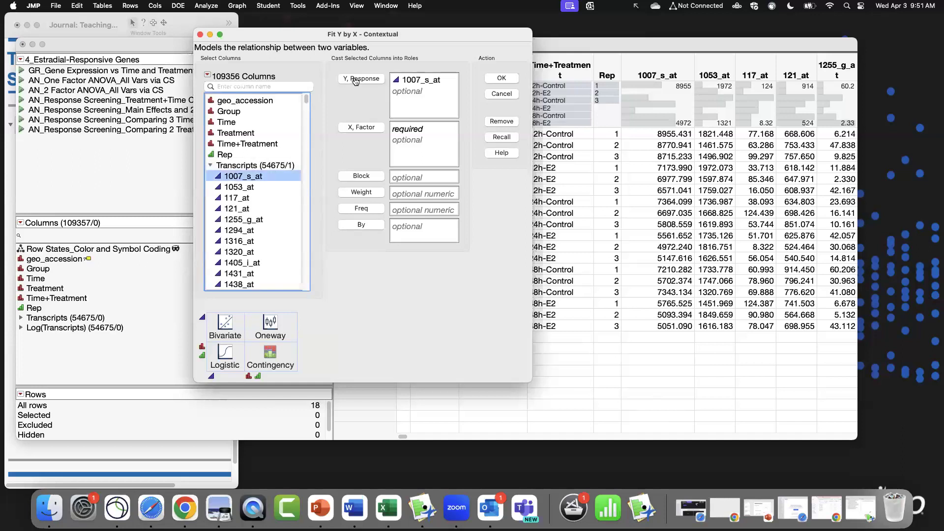
pyautogui.click(210, 166)
pyautogui.click(235, 123)
pyautogui.click(349, 128)
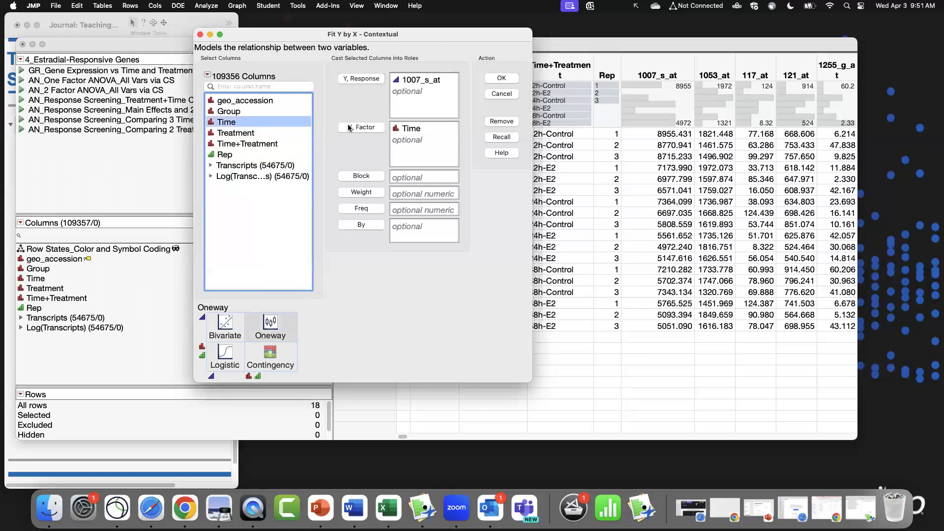
pyautogui.click(277, 133)
pyautogui.click(362, 225)
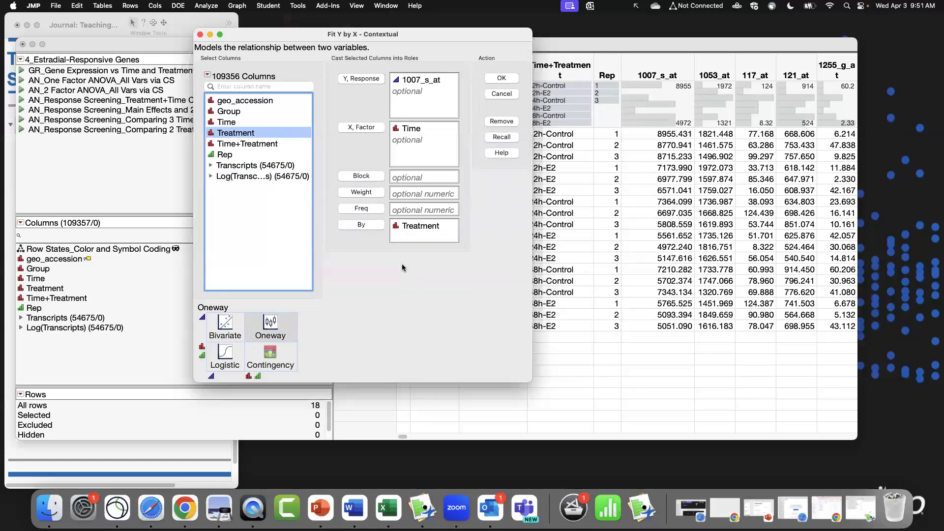
pyautogui.doubleClick(414, 231)
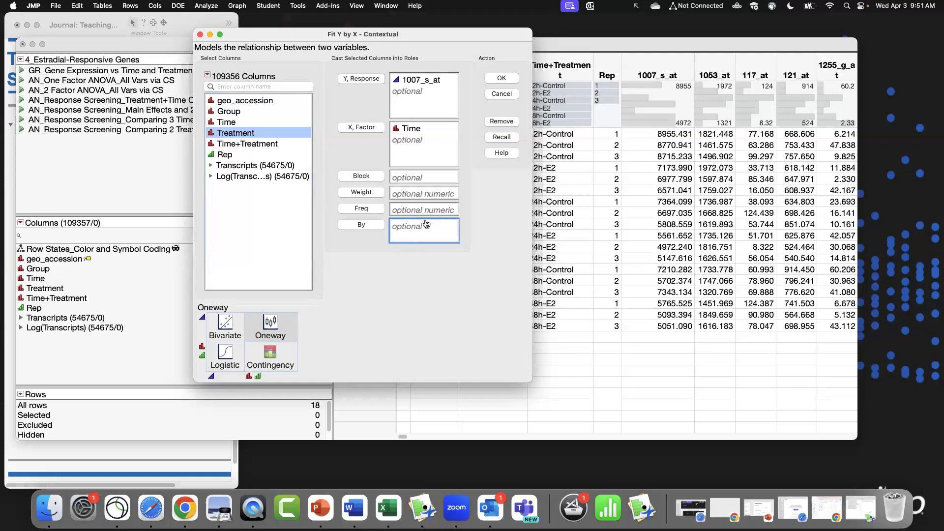
pyautogui.doubleClick(406, 128)
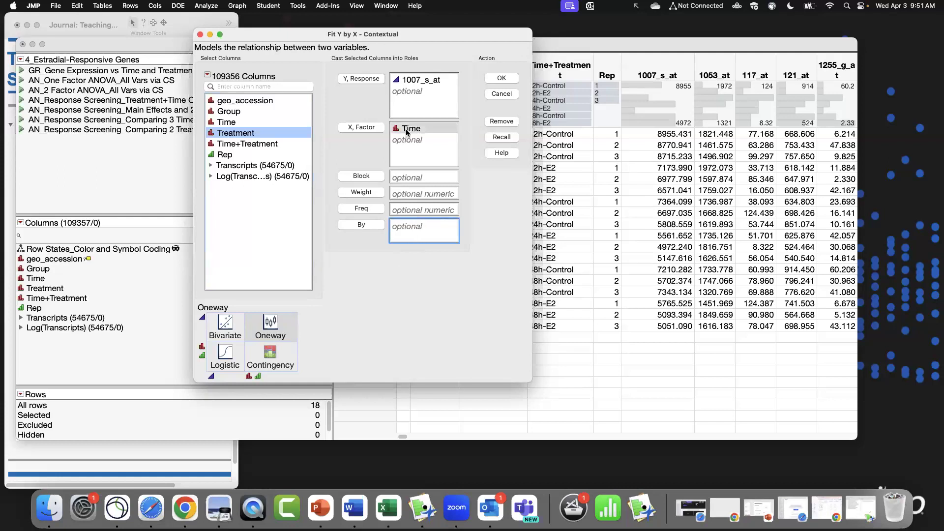
# Assign Treatment as the X factor and Time as the By variable, and run the Oneway analysis.
pyautogui.click(369, 128)
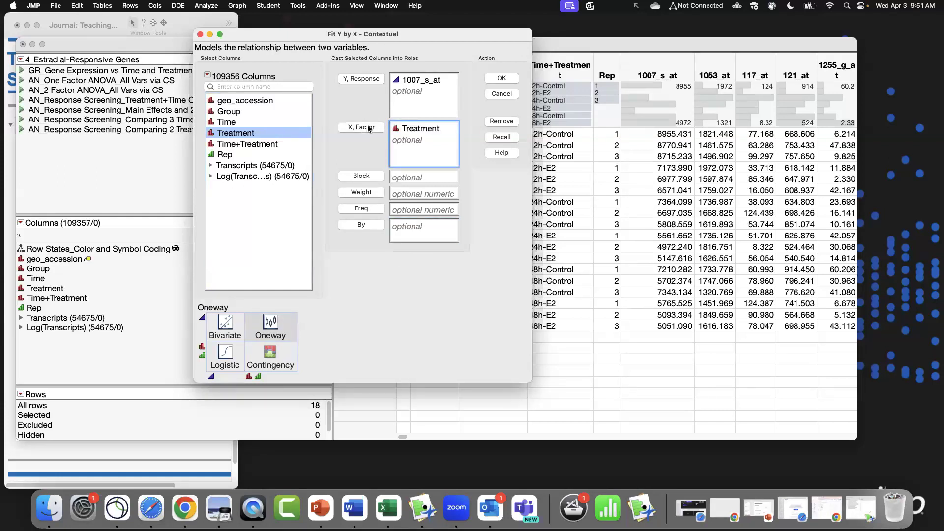
pyautogui.click(249, 123)
pyautogui.click(361, 225)
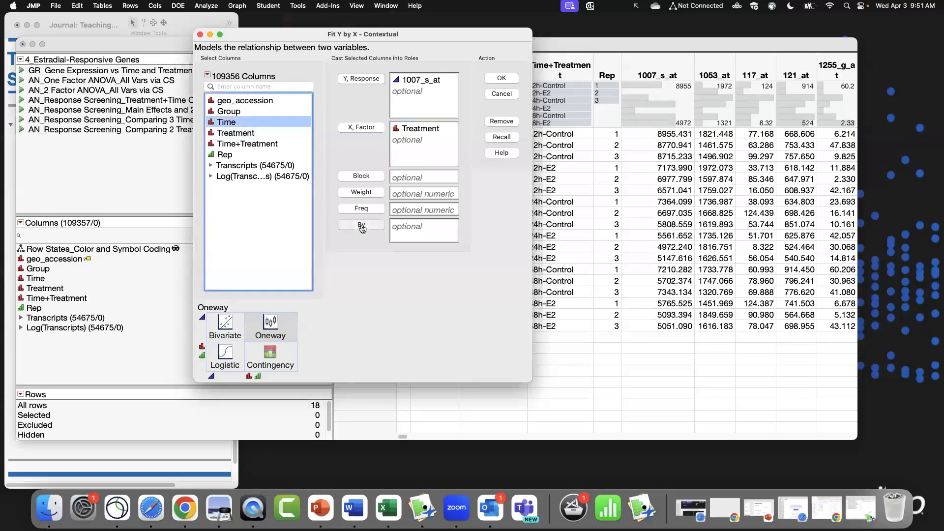
pyautogui.click(510, 83)
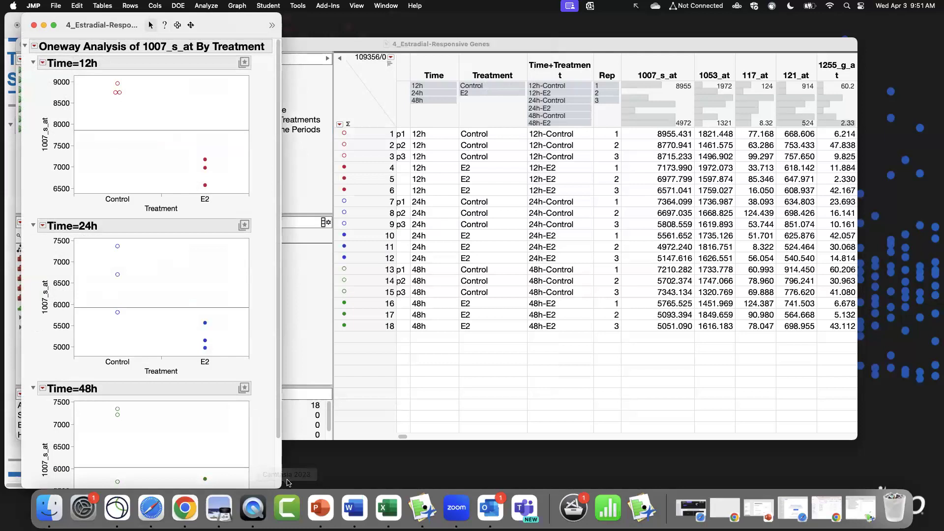
# Review the 1007_s_at by Treatment plots for each time period, then close the report.
pyautogui.moveTo(283, 482); pyautogui.dragTo(554, 374)
pyautogui.moveTo(309, 24); pyautogui.dragTo(446, 24)
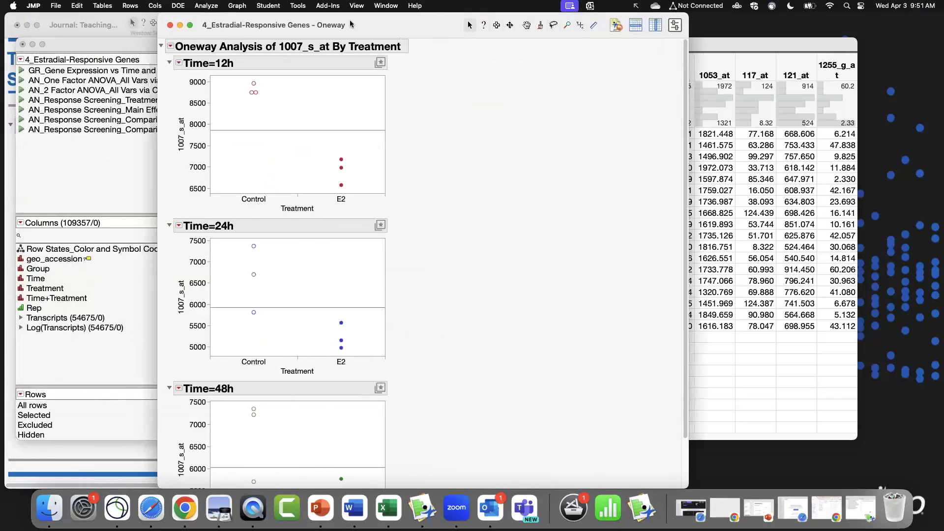
pyautogui.click(170, 48)
pyautogui.click(515, 157)
pyautogui.scroll(-3, 685, 311)
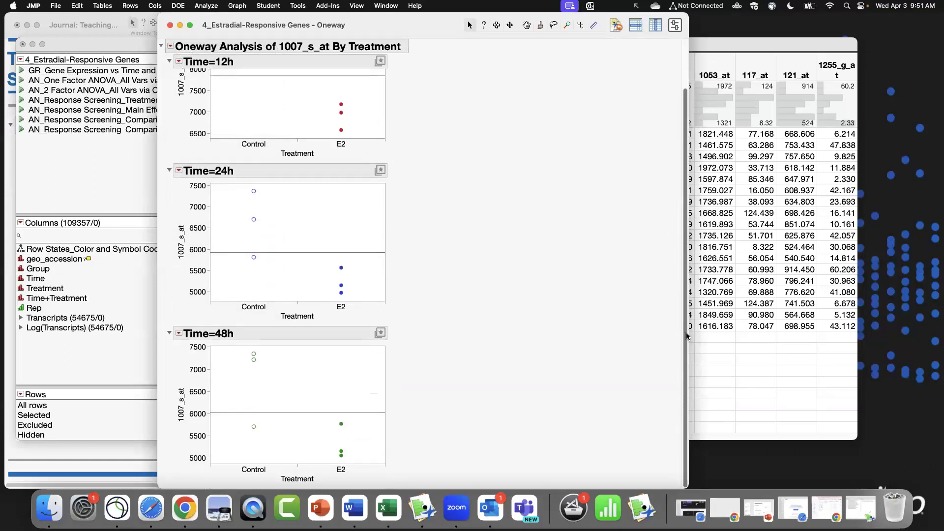
pyautogui.scroll(3, 688, 239)
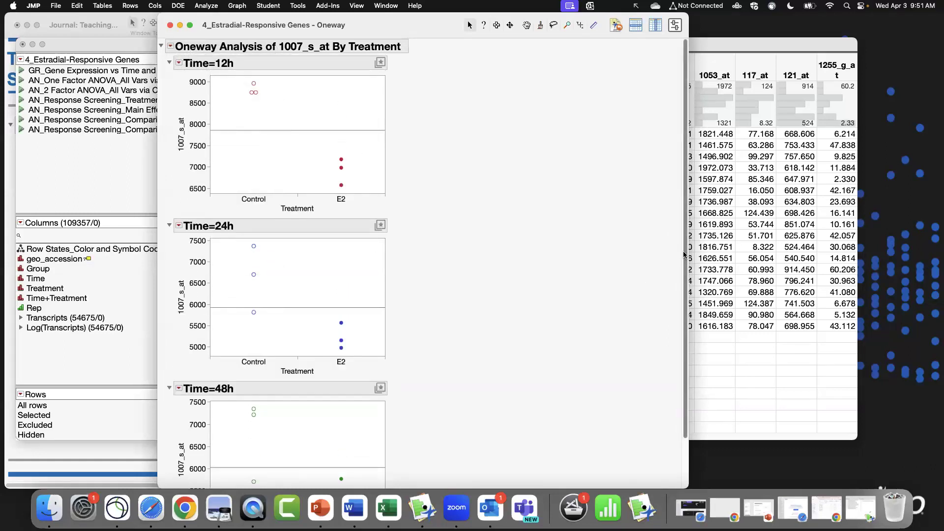
pyautogui.scroll(-3, 680, 275)
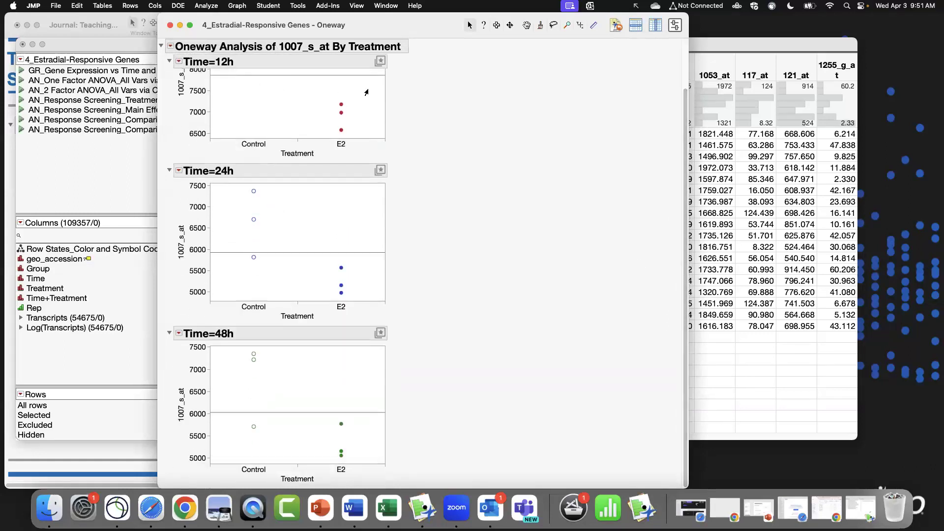
pyautogui.scroll(3, 565, 188)
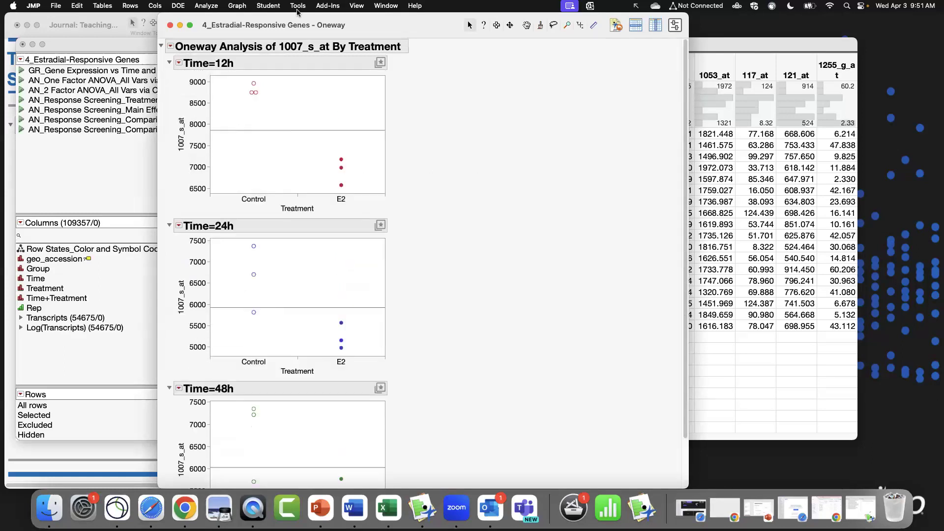
pyautogui.click(170, 25)
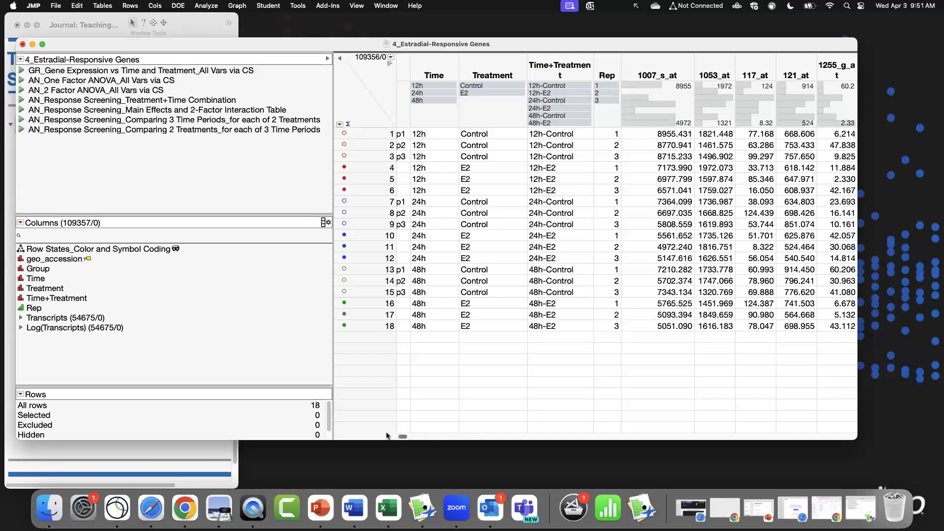
# Hide and exclude rows 1 to 12, the 12h and 24h samples.
pyautogui.hscroll(-3, 387, 436)
pyautogui.moveTo(357, 135); pyautogui.dragTo(365, 258)
pyautogui.click(130, 5)
pyautogui.click(135, 19)
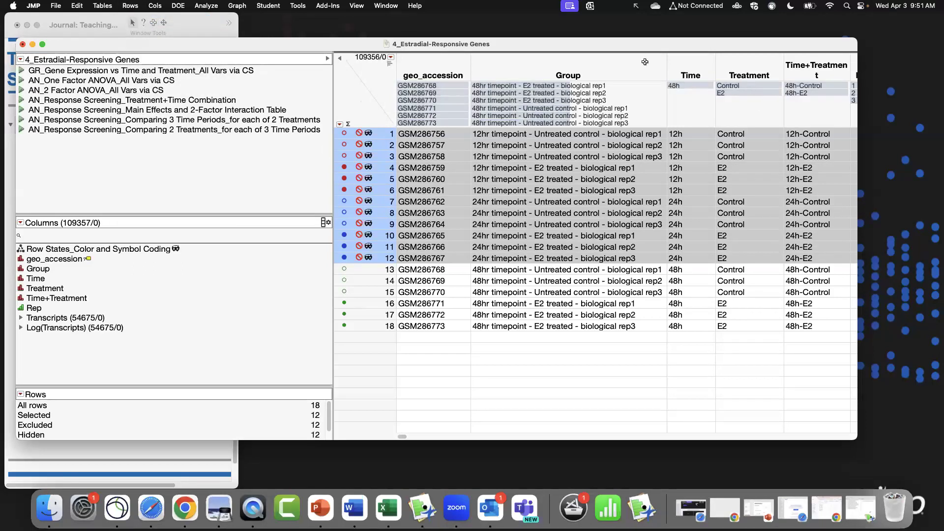
# Run Fit Y by X with 1007_s_at as the response and Treatment as the factor.
pyautogui.click(213, 5)
pyautogui.click(212, 28)
pyautogui.click(364, 180)
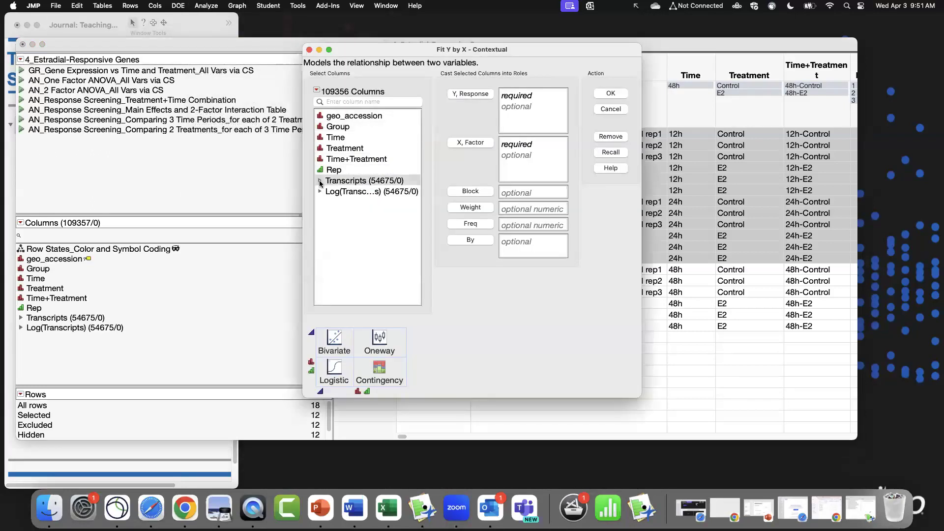
pyautogui.click(320, 181)
pyautogui.click(352, 191)
pyautogui.click(470, 94)
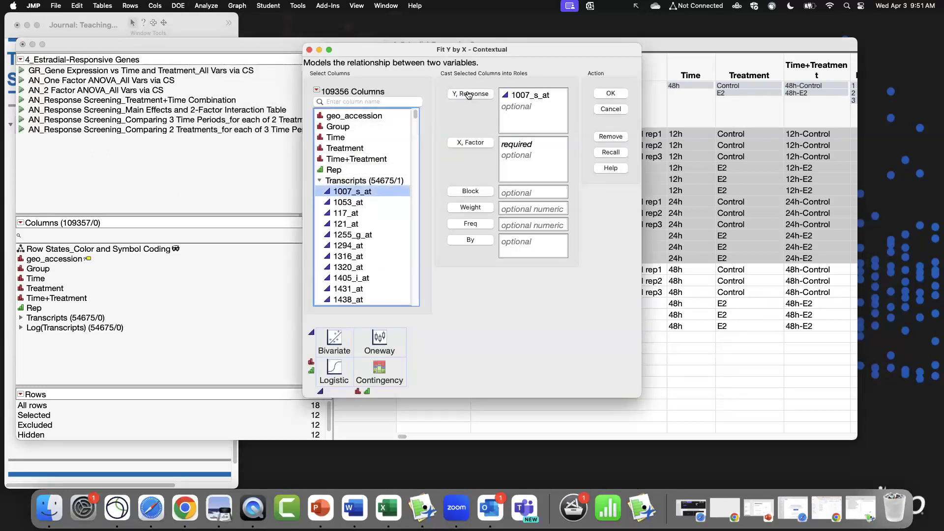
pyautogui.click(319, 181)
pyautogui.click(354, 148)
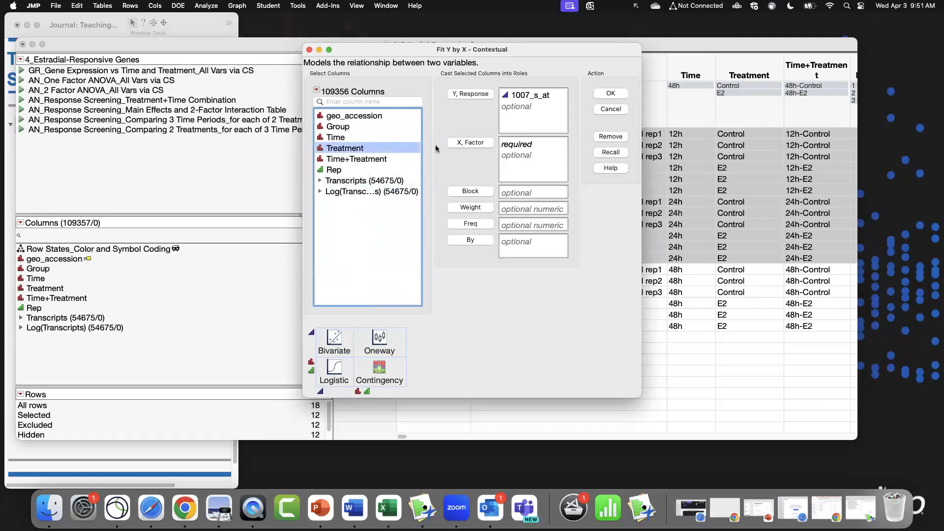
pyautogui.click(463, 143)
pyautogui.click(611, 93)
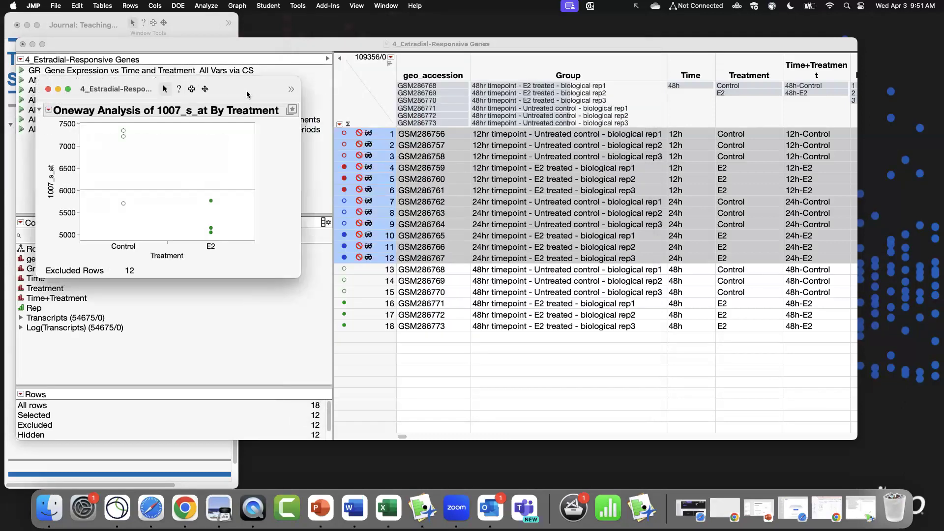
# Add a Column Switcher to the 1007_s_at report so 1007_s_at can be swapped for the Transcripts columns.
pyautogui.click(205, 76)
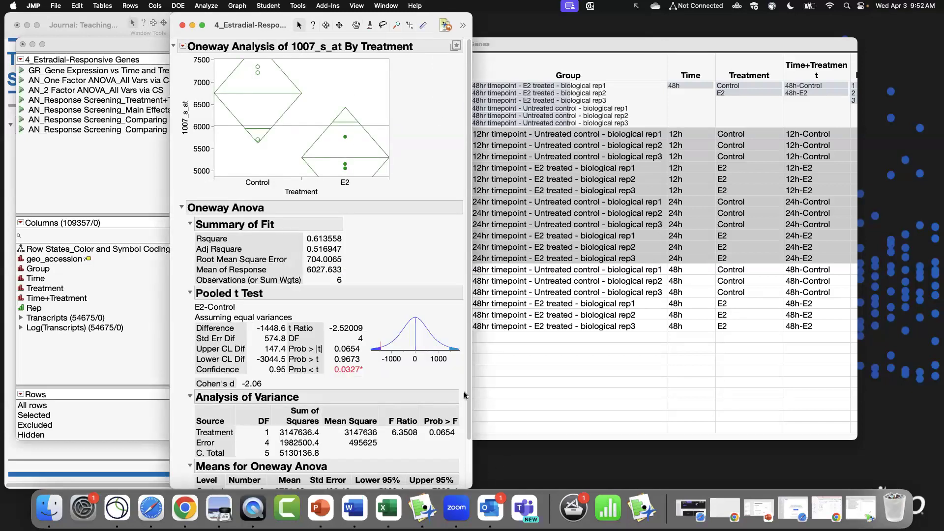
pyautogui.moveTo(468, 397)
pyautogui.mouseDown()
pyautogui.moveTo(479, 446)
pyautogui.moveTo(471, 409)
pyautogui.mouseUp()
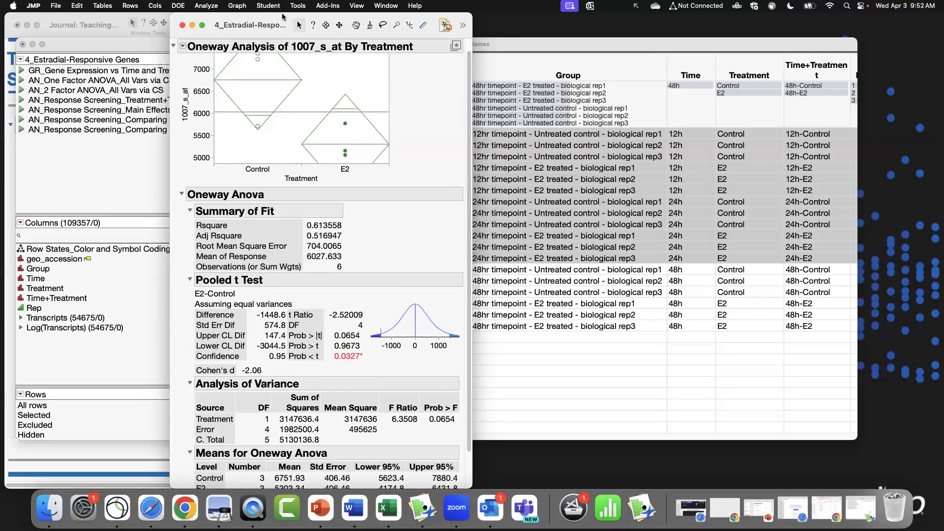
pyautogui.moveTo(282, 16); pyautogui.dragTo(334, 15)
pyautogui.click(236, 46)
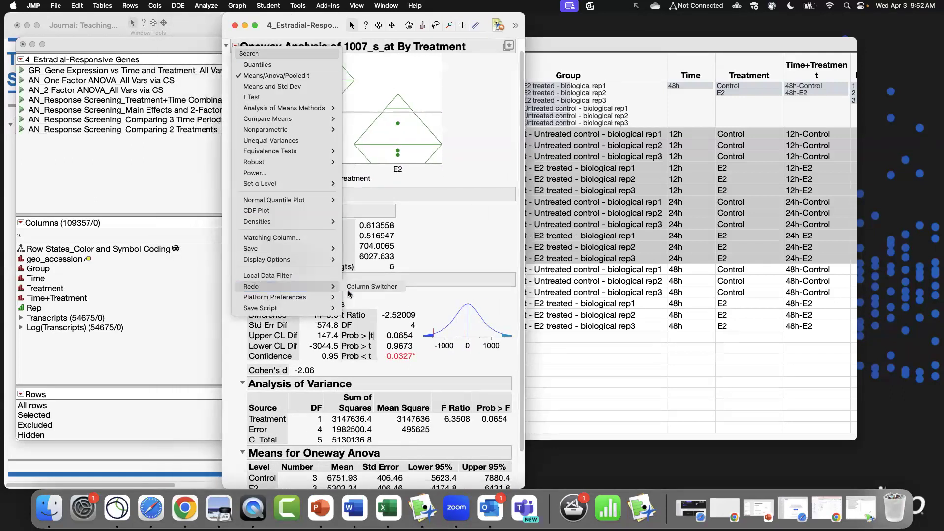
pyautogui.click(348, 292)
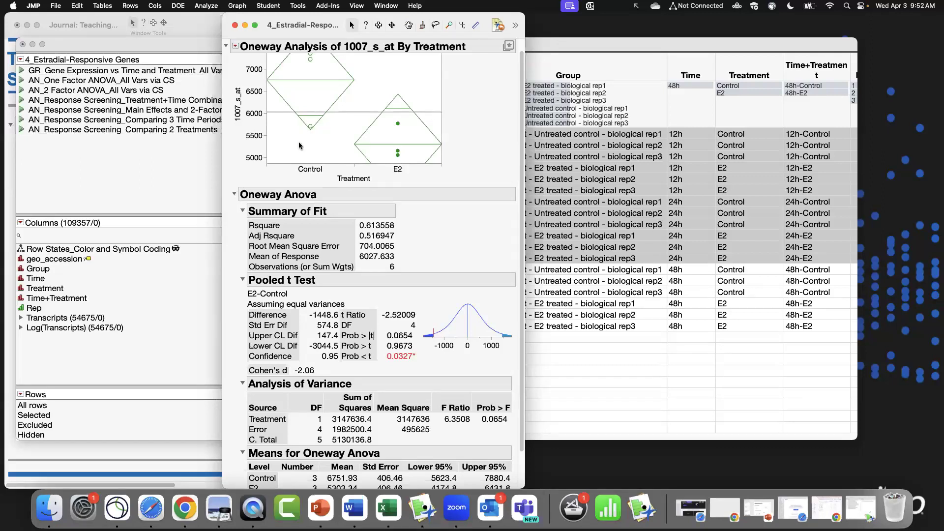
pyautogui.click(459, 133)
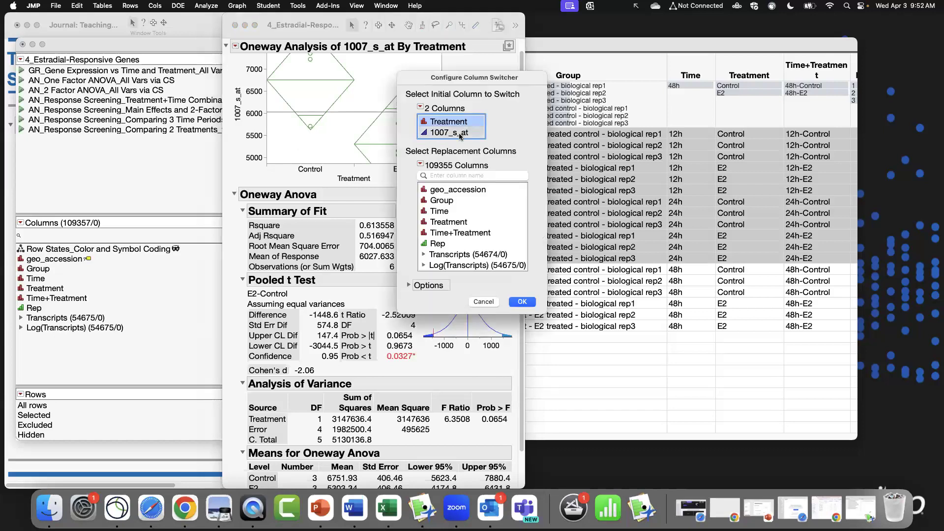
pyautogui.click(501, 243)
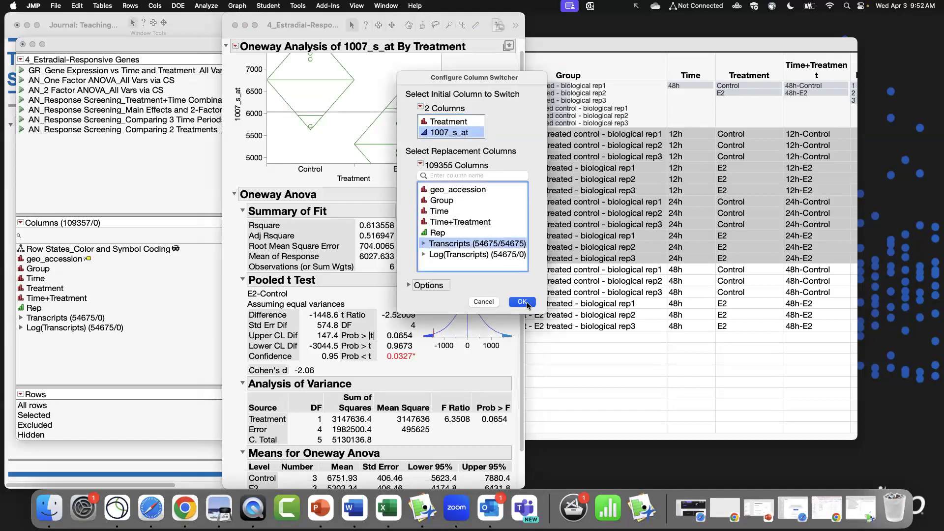
pyautogui.click(523, 302)
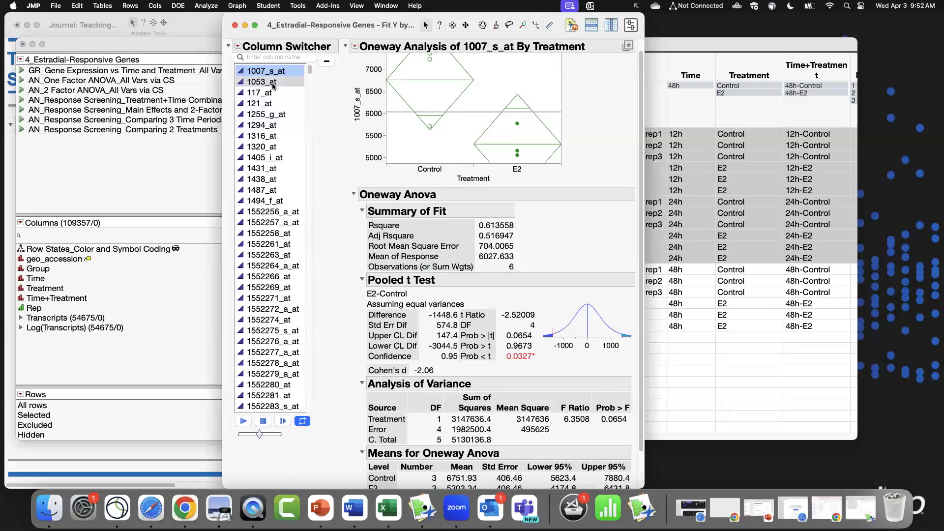
# Step through several transcript columns in the Column Switcher to compare Treatment means, then close the report.
pyautogui.click(273, 87)
pyautogui.press('Down')
pyautogui.press('Down')
pyautogui.press('Down')
pyautogui.press('Down')
pyautogui.press('Down')
pyautogui.press('Down')
pyautogui.press('Down')
pyautogui.press('Down')
pyautogui.press('Down')
pyautogui.press('Down')
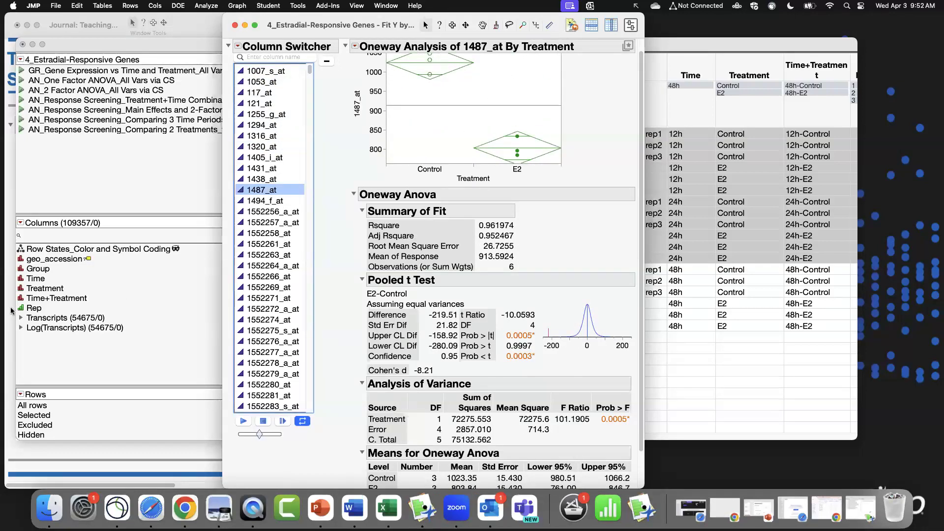
pyautogui.moveTo(11, 309)
pyautogui.mouseDown()
pyautogui.moveTo(74, 328)
pyautogui.moveTo(114, 326)
pyautogui.mouseUp()
pyautogui.moveTo(311, 69); pyautogui.dragTo(311, 174)
pyautogui.click(286, 277)
pyautogui.click(280, 202)
pyautogui.click(270, 117)
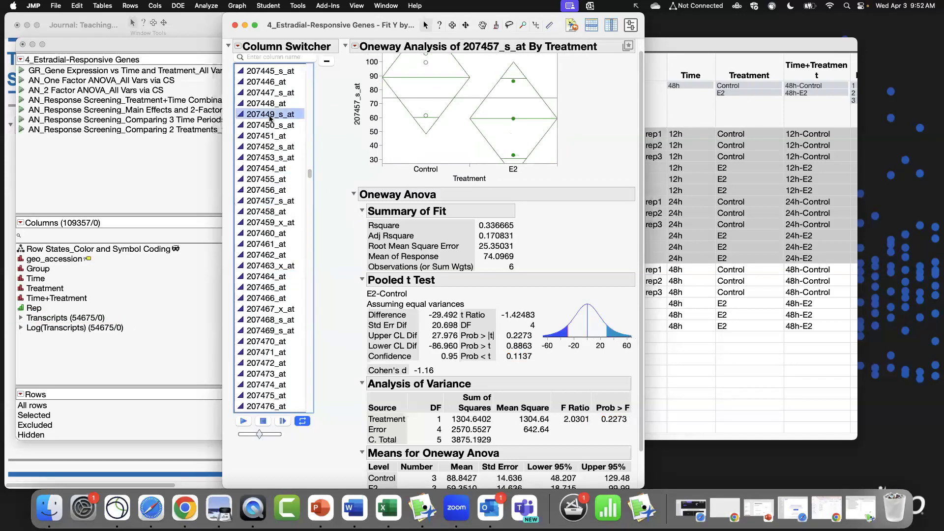
pyautogui.click(280, 288)
pyautogui.click(287, 352)
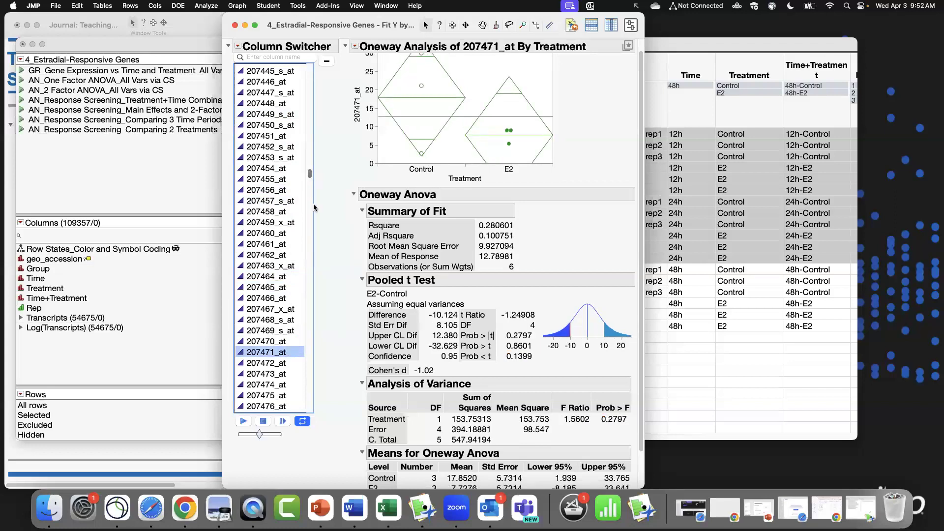
pyautogui.moveTo(311, 173); pyautogui.dragTo(316, 269)
pyautogui.click(281, 169)
pyautogui.click(279, 223)
pyautogui.click(277, 266)
pyautogui.click(274, 320)
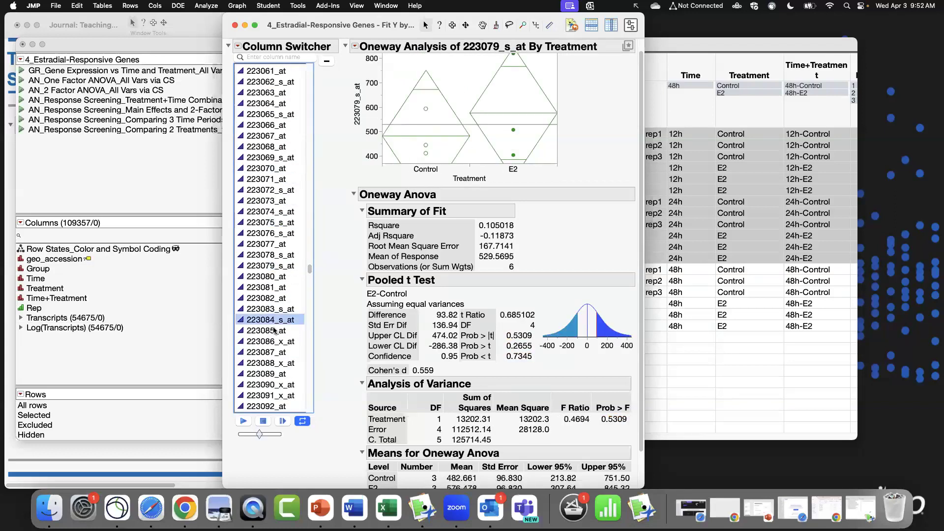
pyautogui.click(273, 352)
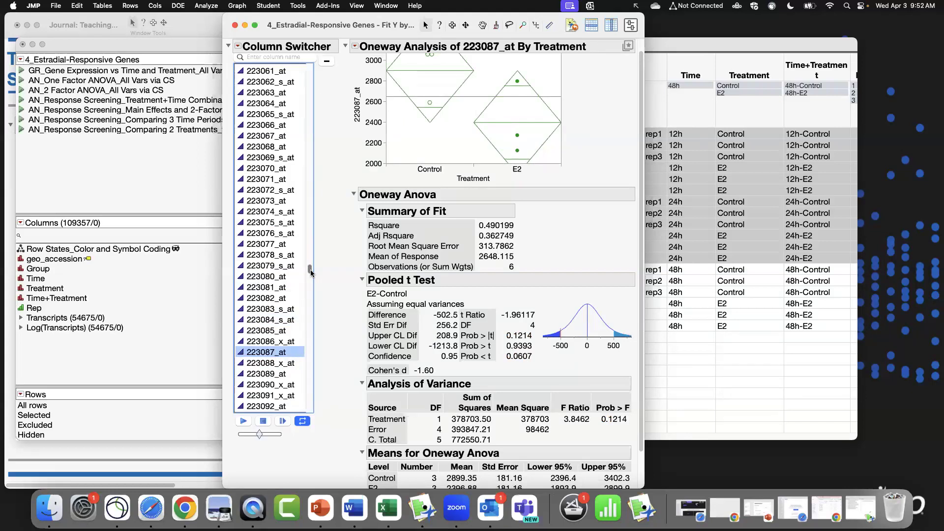
pyautogui.moveTo(311, 272); pyautogui.dragTo(310, 69)
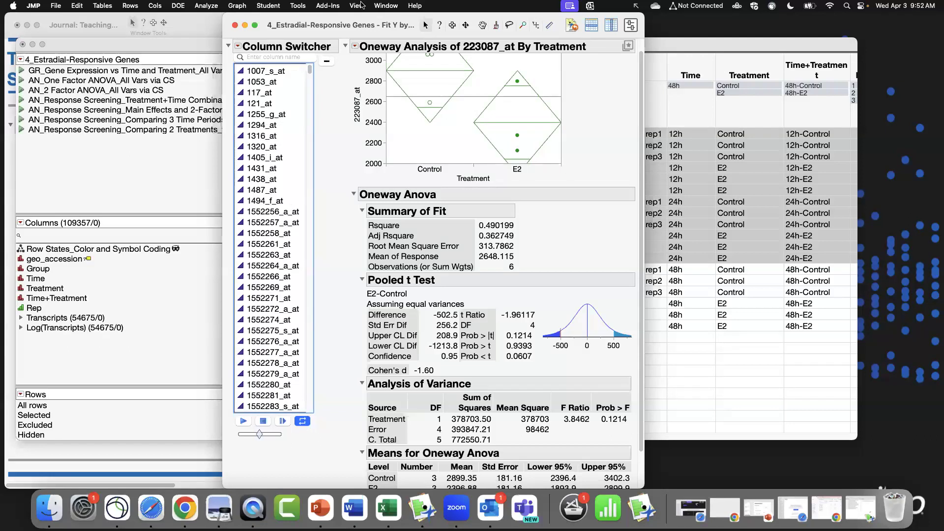
pyautogui.click(235, 25)
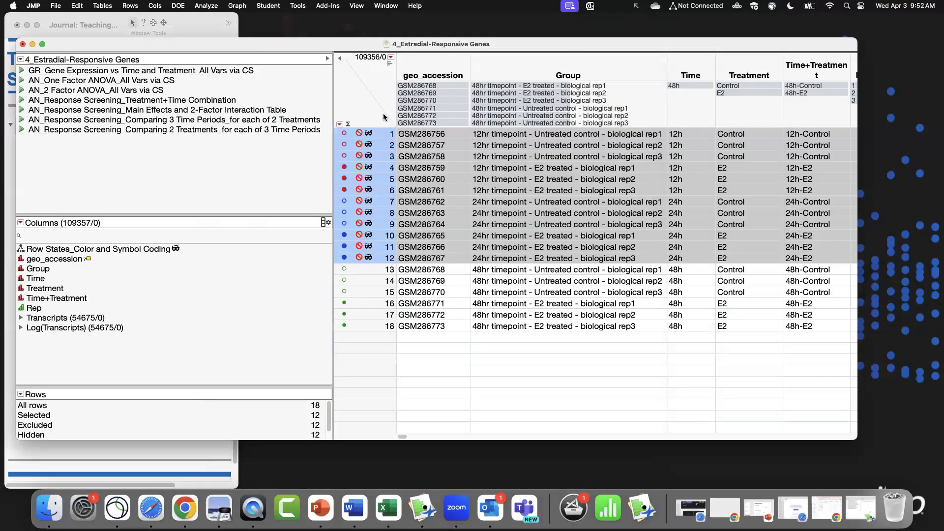
# Run Response Screening with the Transcripts columns as Y, Response and Treatment as X.
pyautogui.click(209, 6)
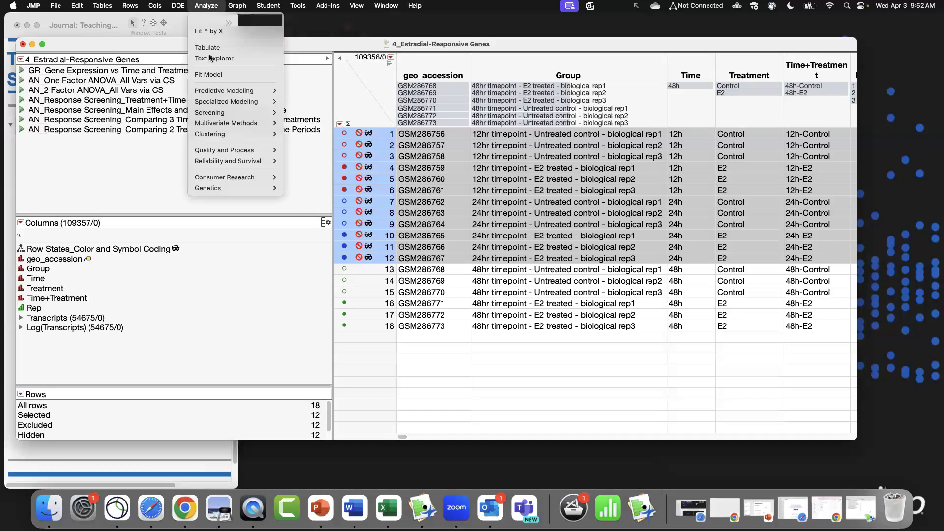
pyautogui.moveTo(225, 112)
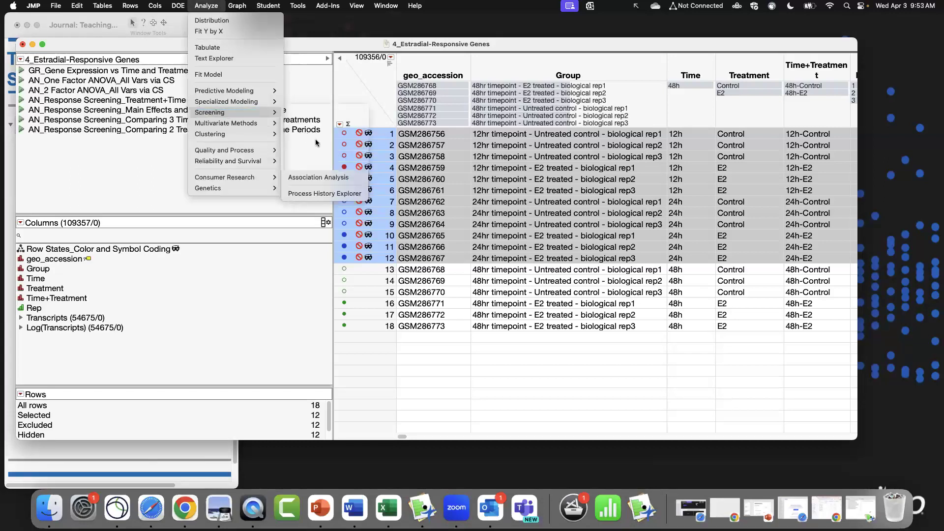
pyautogui.click(337, 146)
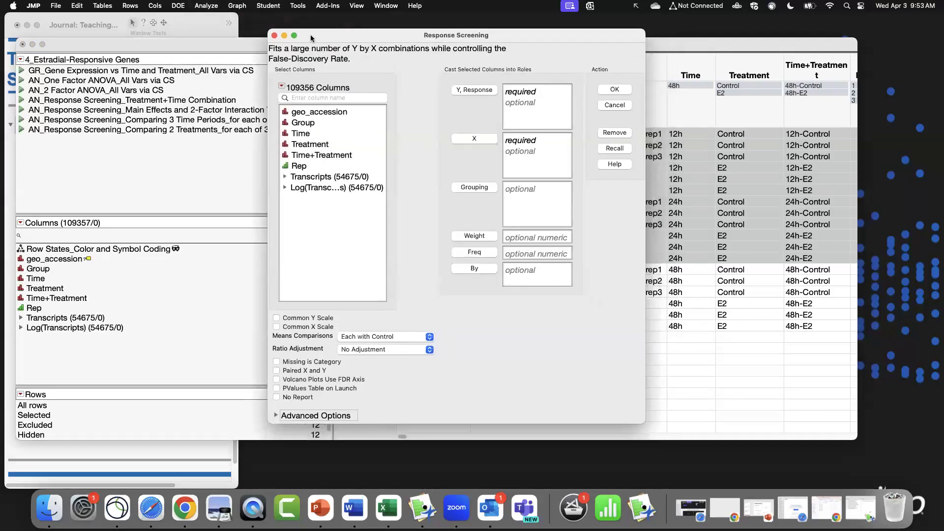
pyautogui.click(272, 175)
pyautogui.click(446, 88)
pyautogui.moveTo(537, 89)
pyautogui.mouseDown()
pyautogui.moveTo(537, 101)
pyautogui.moveTo(538, 77)
pyautogui.mouseUp()
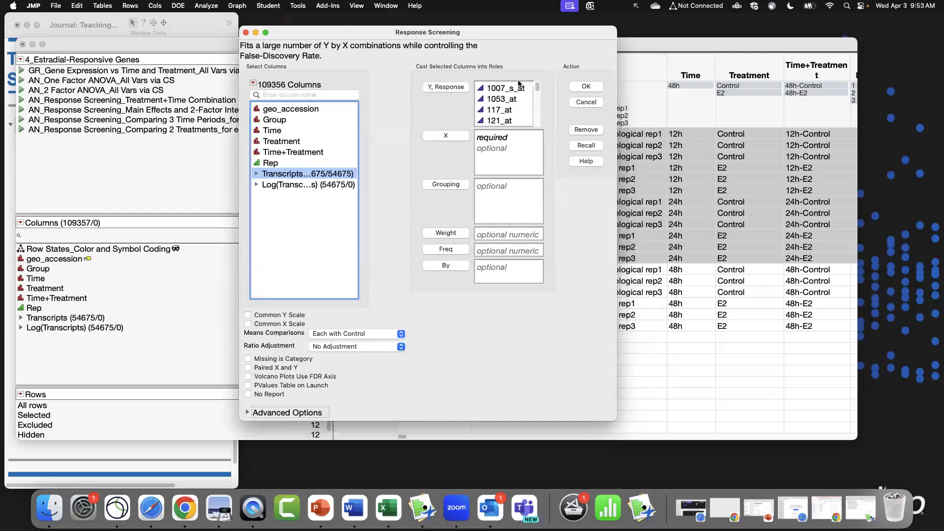
pyautogui.click(292, 141)
pyautogui.click(449, 137)
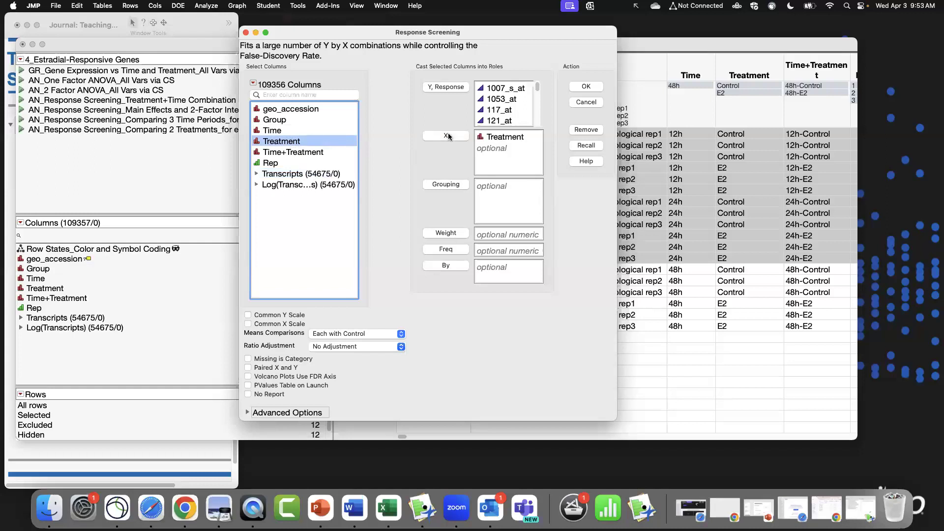
pyautogui.click(586, 86)
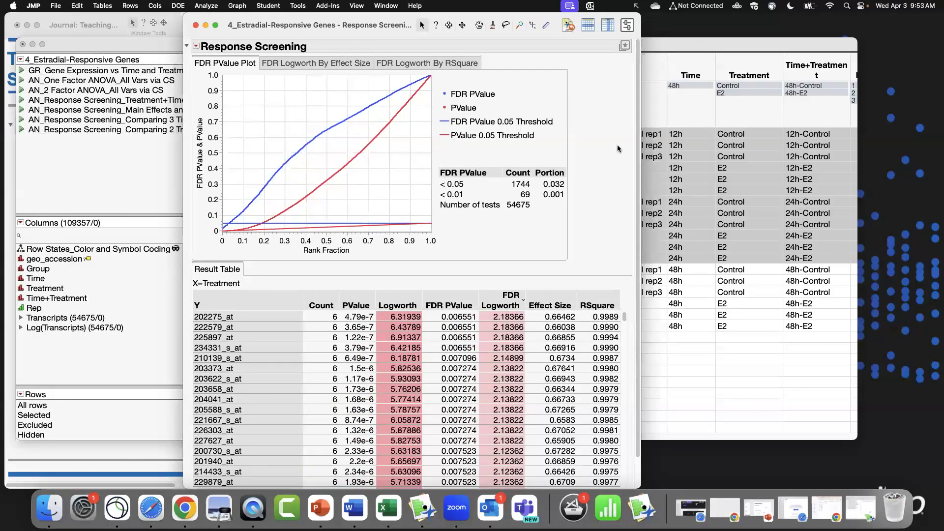
# Examine the Response Screening result table, stepping through the top-ranked transcripts.
pyautogui.scroll(-2, 637, 148)
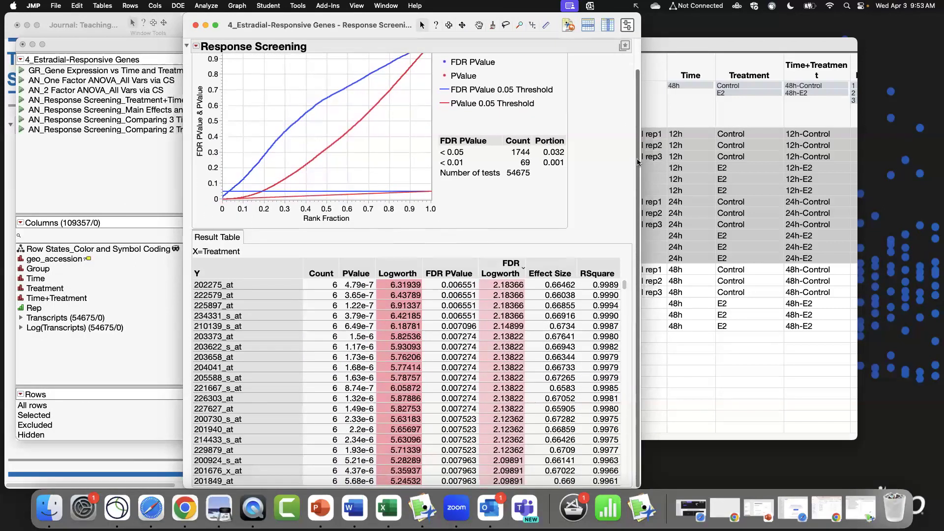
pyautogui.moveTo(624, 287)
pyautogui.mouseDown()
pyautogui.moveTo(635, 479)
pyautogui.moveTo(627, 270)
pyautogui.mouseUp()
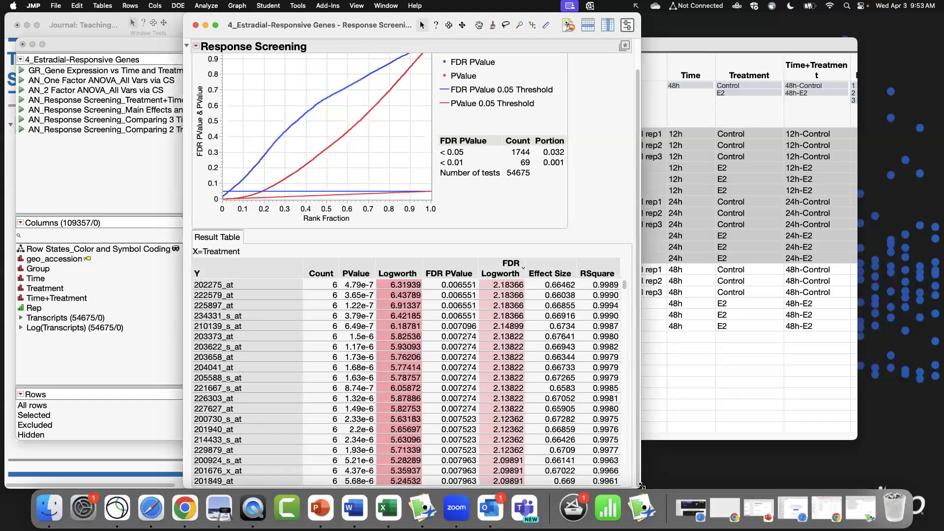
pyautogui.moveTo(642, 486); pyautogui.dragTo(809, 486)
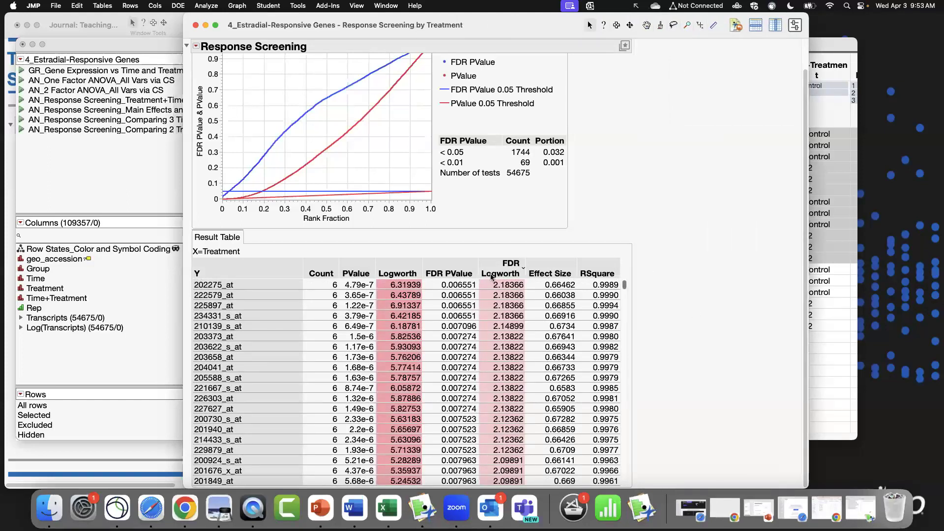
pyautogui.click(244, 285)
pyautogui.press('Down')
pyautogui.press('Down')
pyautogui.press('Down')
pyautogui.press('Down')
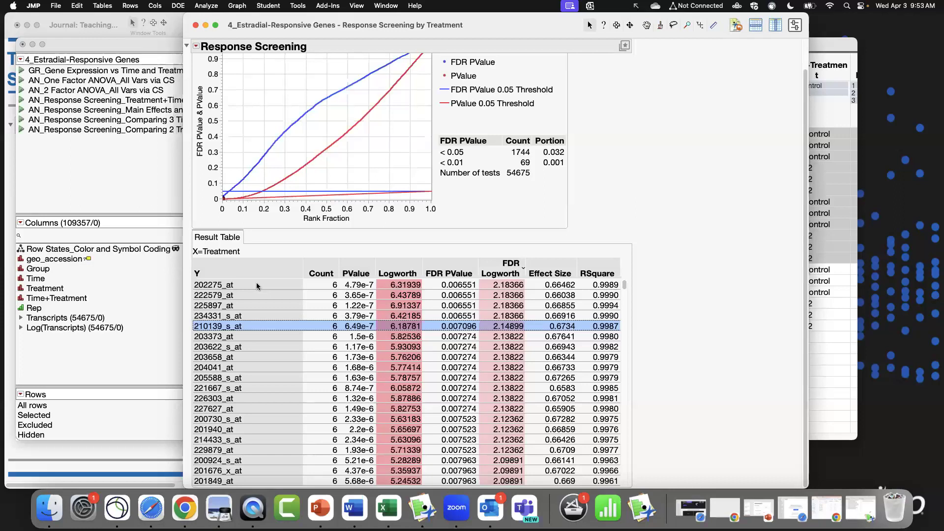
pyautogui.click(257, 286)
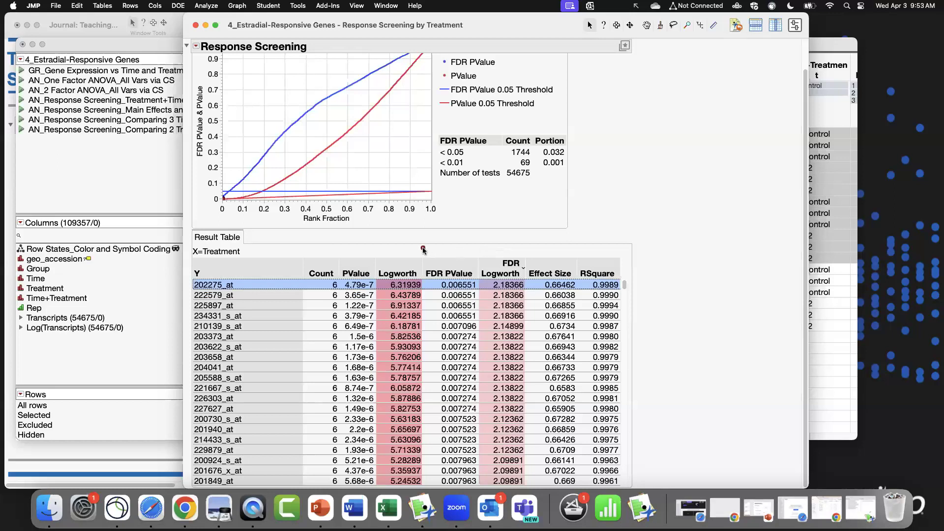
pyautogui.moveTo(424, 249)
pyautogui.mouseDown()
pyautogui.moveTo(597, 316)
pyautogui.moveTo(639, 363)
pyautogui.moveTo(533, 393)
pyautogui.mouseUp()
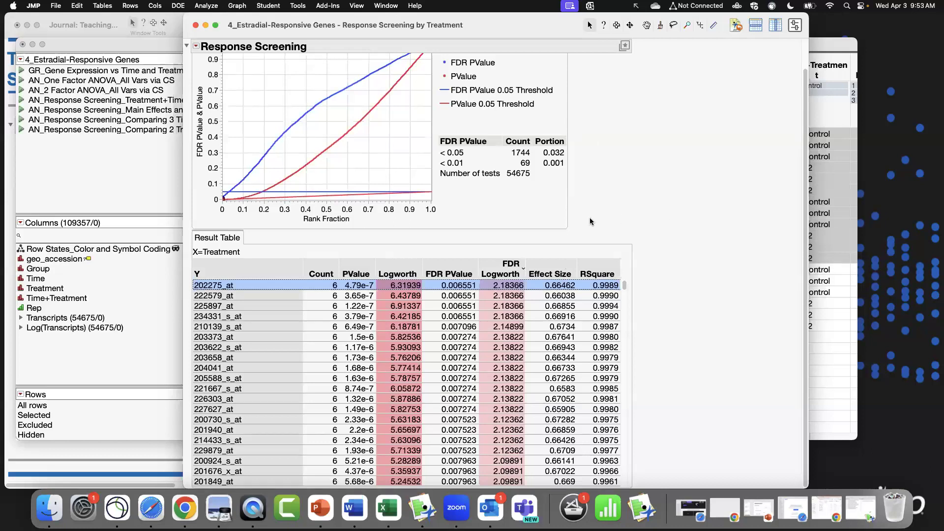
pyautogui.scroll(2, 529, 289)
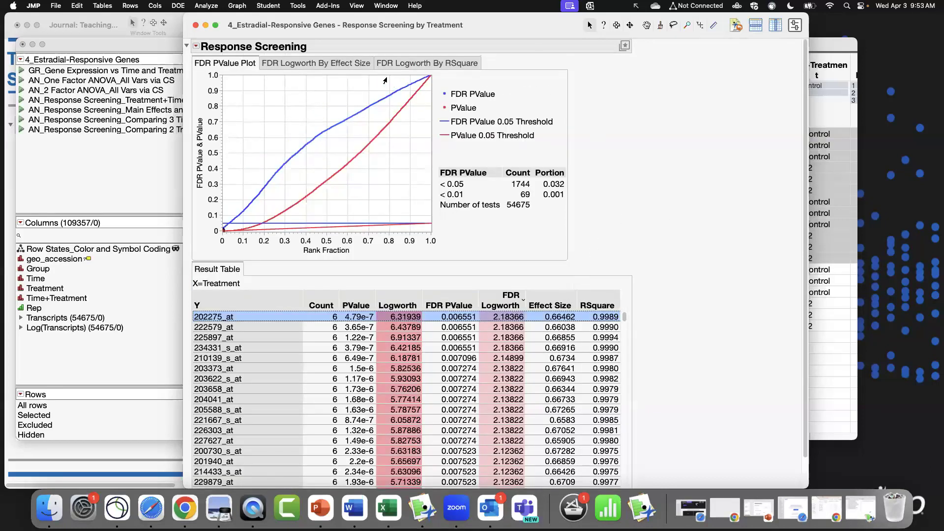
# Add the Means Differences report and Logworth By Difference plot to the Response Screening results.
pyautogui.click(196, 47)
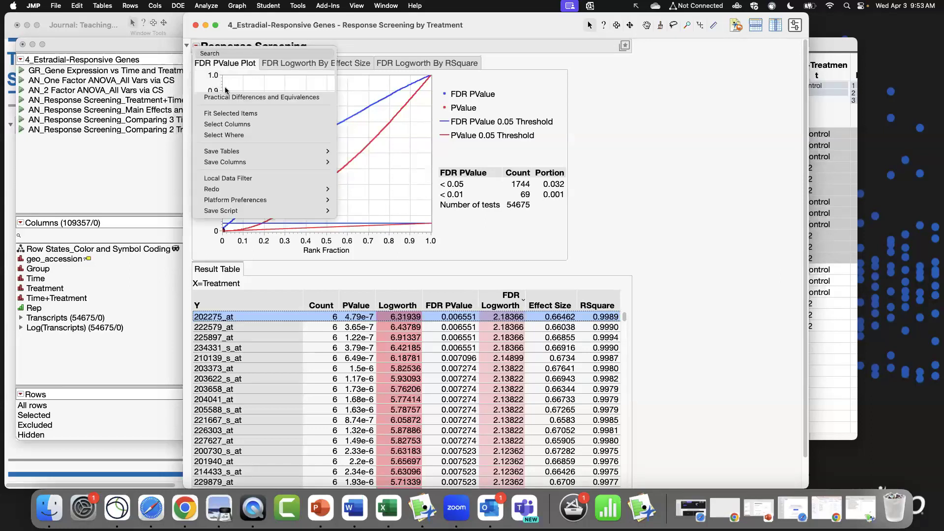
pyautogui.click(225, 88)
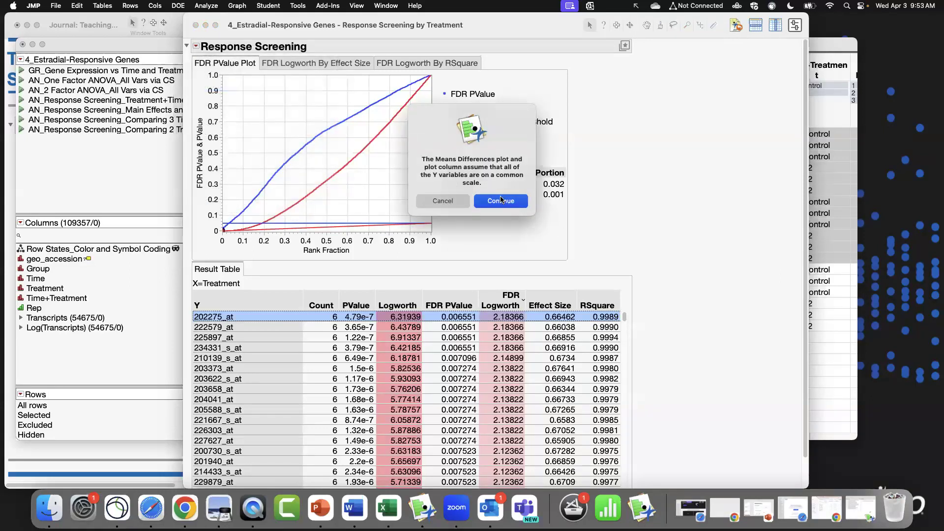
pyautogui.click(502, 200)
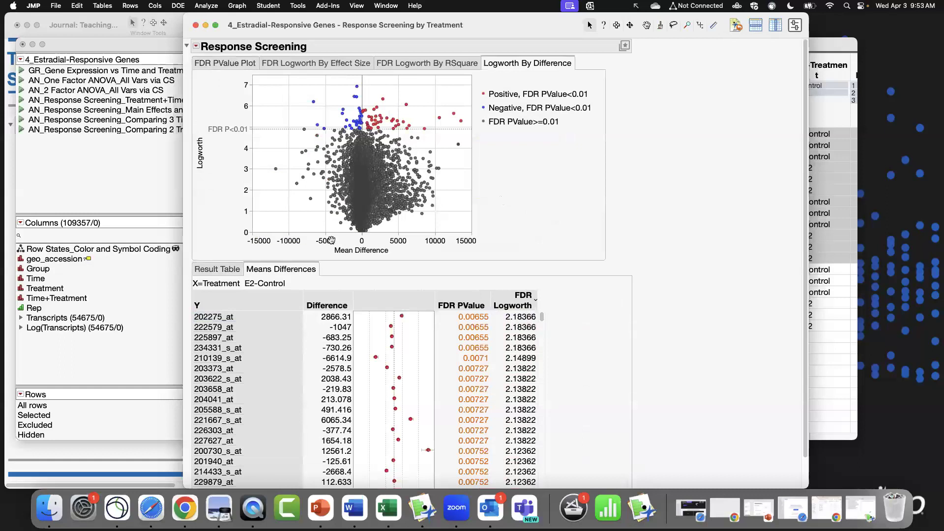
pyautogui.moveTo(257, 237); pyautogui.dragTo(357, 241)
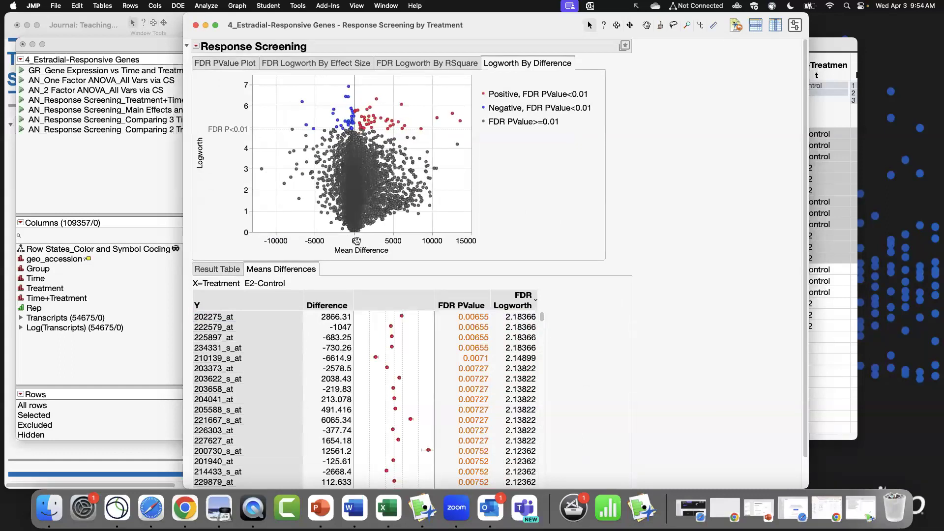
# Add the Diff FDR L95 and Diff FDR U95 columns to the Means Differences table.
pyautogui.rightClick(358, 346)
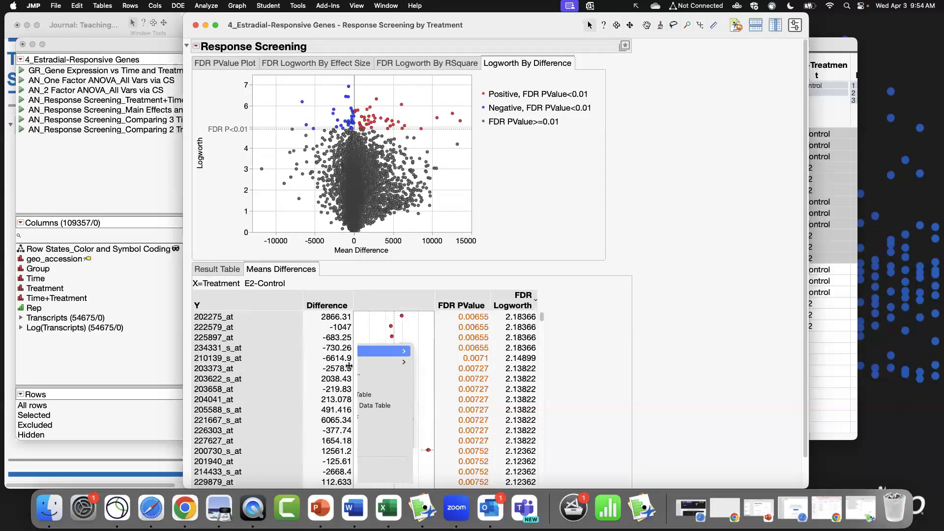
pyautogui.click(700, 294)
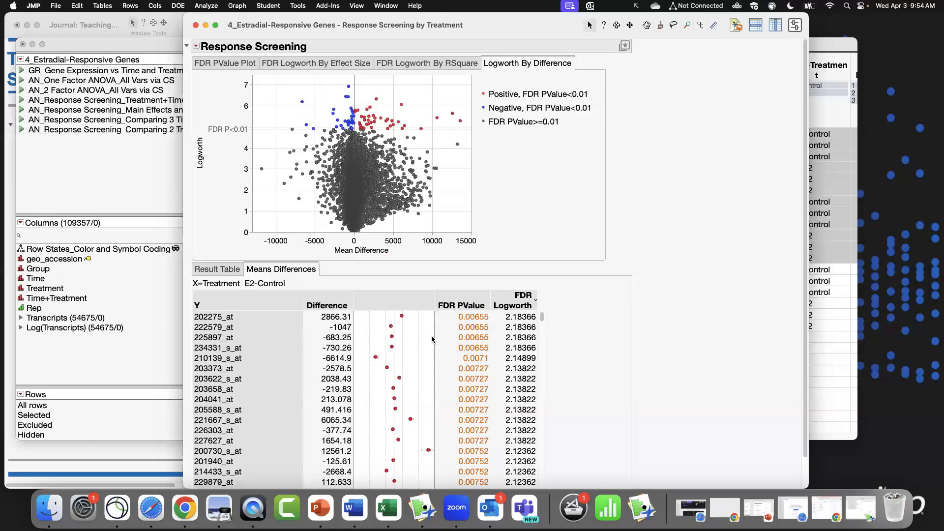
pyautogui.rightClick(294, 345)
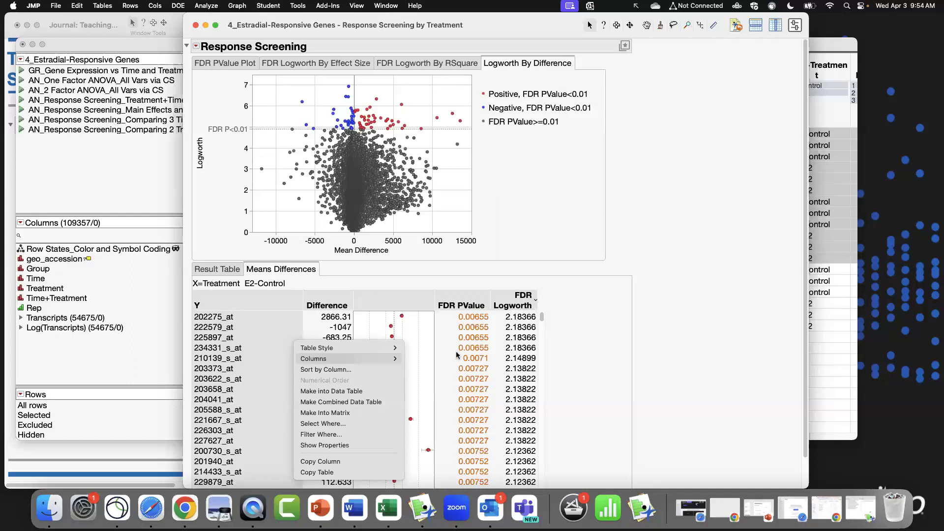
pyautogui.moveTo(396, 359)
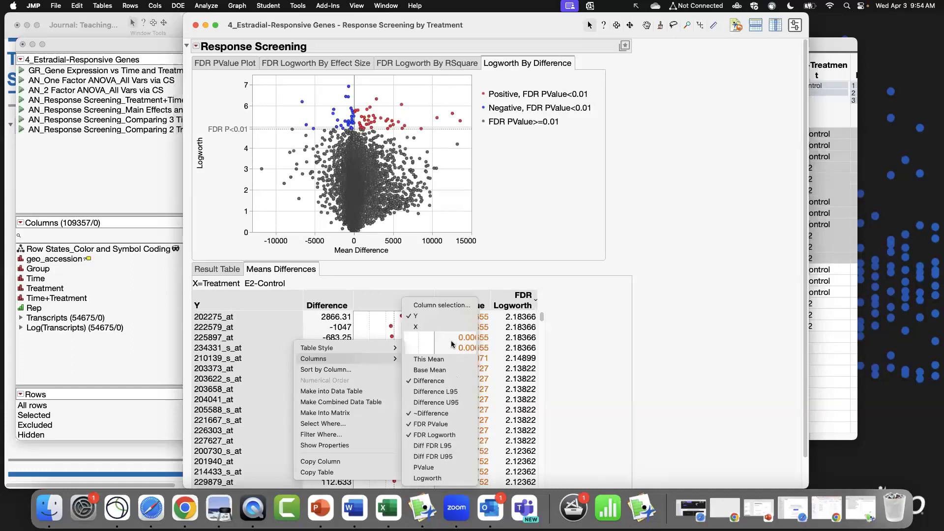
pyautogui.click(464, 446)
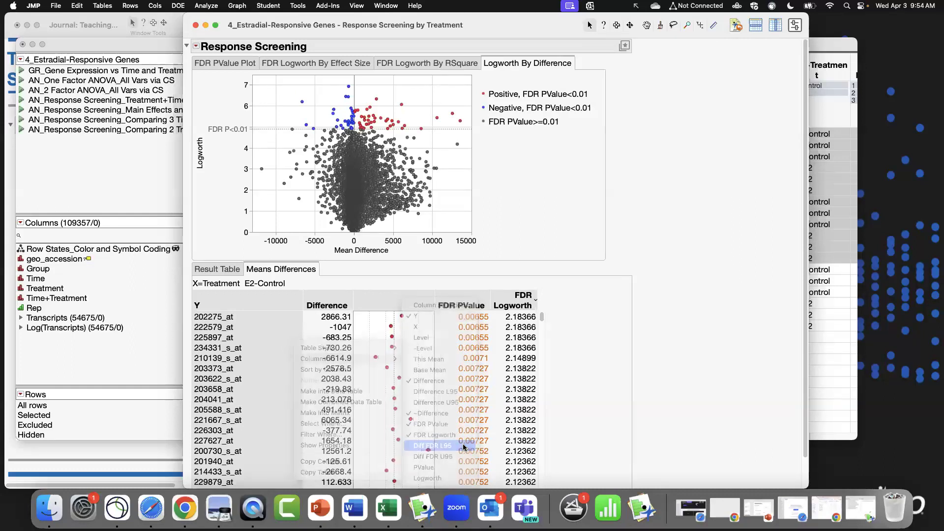
pyautogui.rightClick(329, 351)
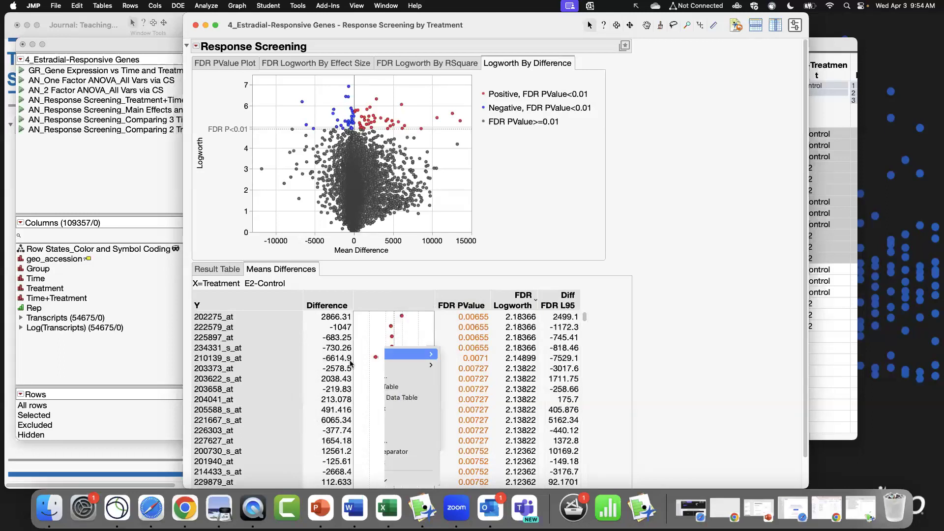
pyautogui.moveTo(384, 365)
pyautogui.click(498, 450)
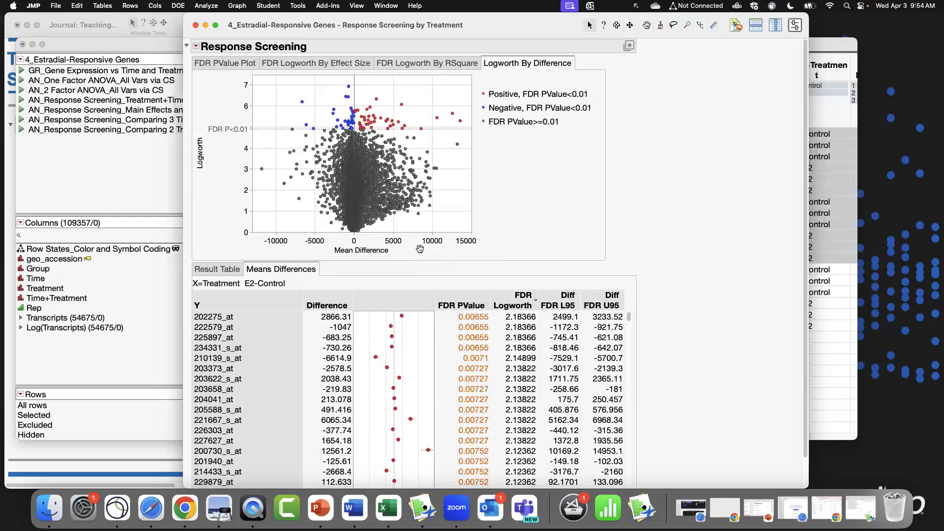
# Select significant transcripts in the Logworth By Difference plot and scroll through them in the Means Differences table.
pyautogui.moveTo(277, 84); pyautogui.dragTo(439, 100)
pyautogui.click(349, 337)
pyautogui.click(343, 358)
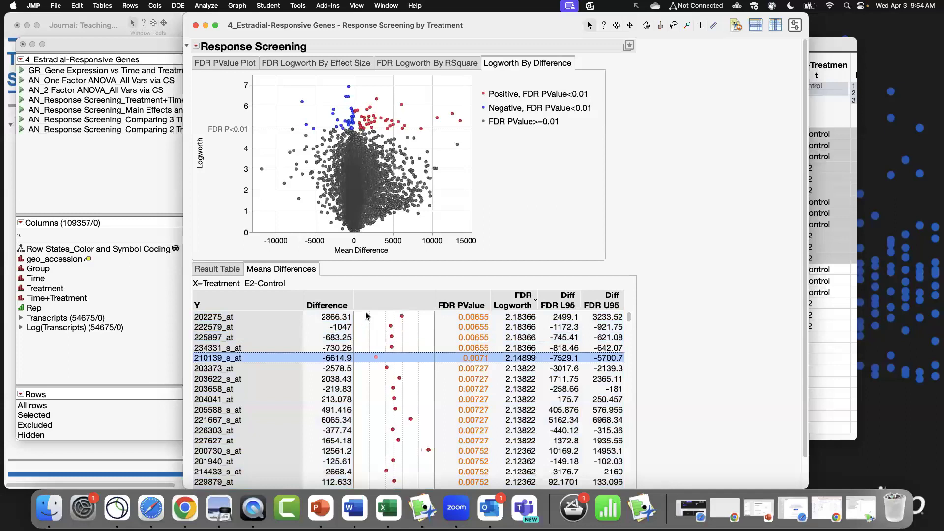
pyautogui.click(366, 316)
pyautogui.scroll(-5, 629, 316)
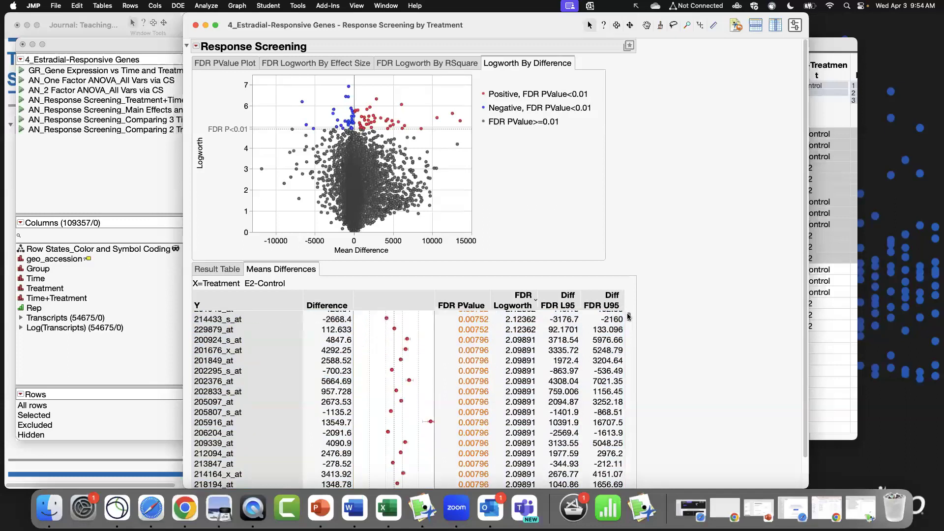
pyautogui.moveTo(628, 319); pyautogui.dragTo(628, 331)
pyautogui.scroll(2, 481, 386)
pyautogui.scroll(15, 481, 386)
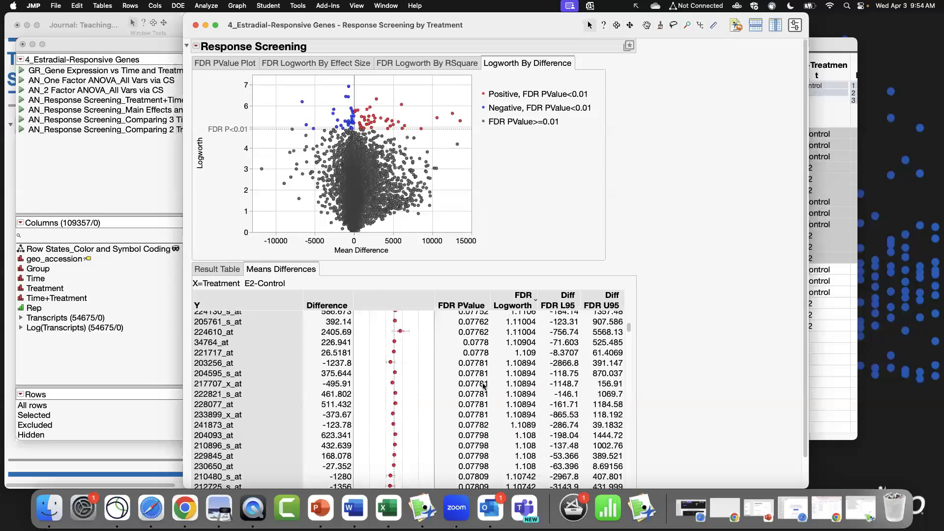
pyautogui.scroll(6, 515, 373)
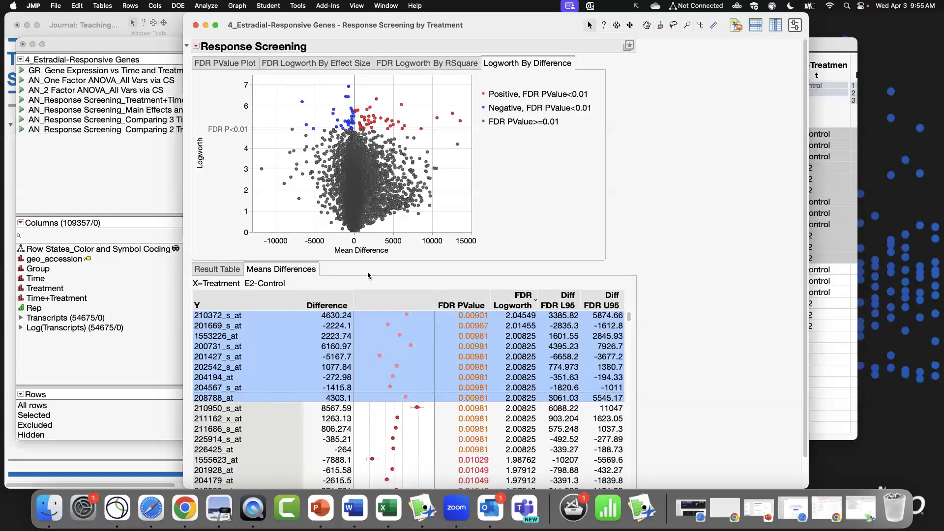
# Select the data table columns matching the selected transcripts and bring the data table forward.
pyautogui.click(195, 46)
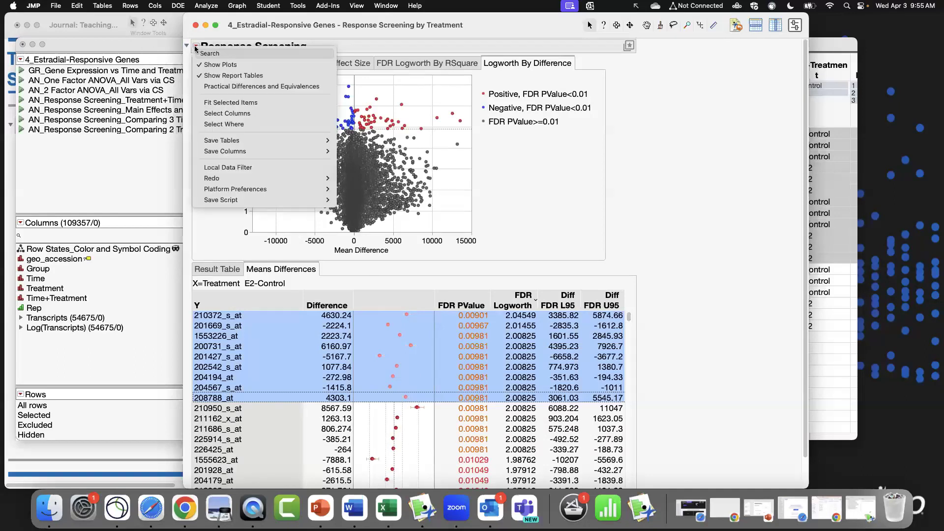
pyautogui.click(245, 112)
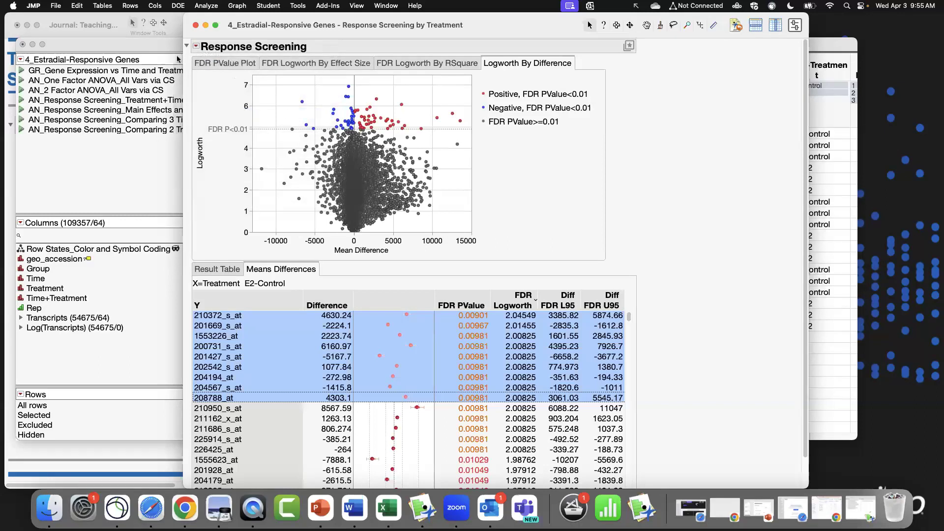
pyautogui.click(164, 47)
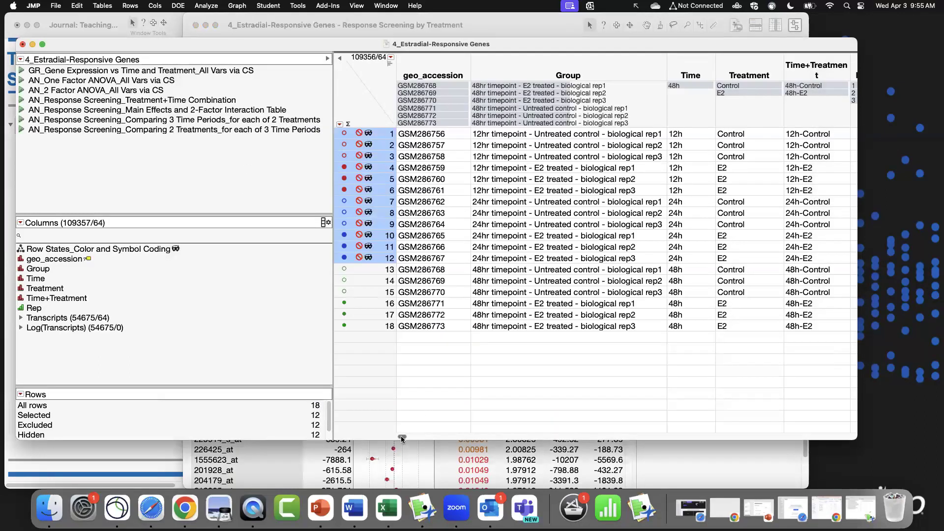
pyautogui.moveTo(402, 437)
pyautogui.mouseDown()
pyautogui.moveTo(750, 438)
pyautogui.moveTo(396, 432)
pyautogui.mouseUp()
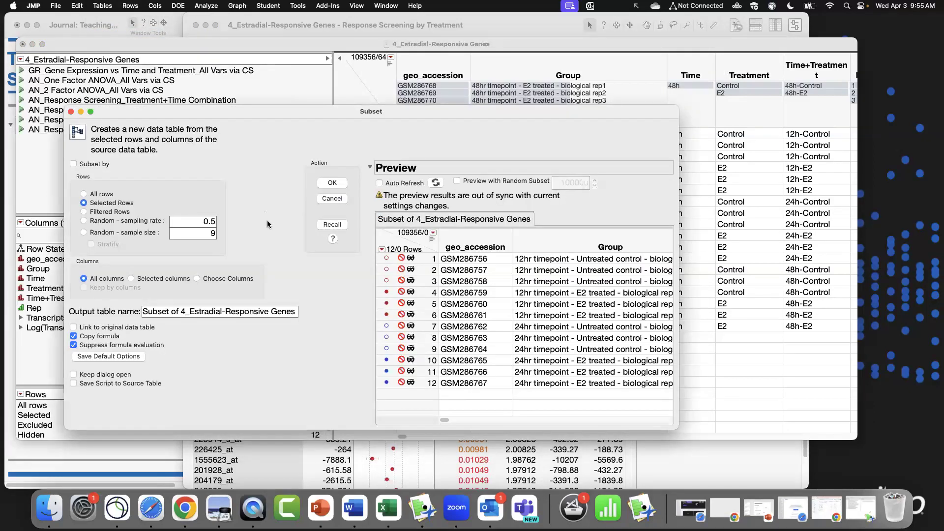
# Create a subset table containing only the selected rows and selected columns.
pyautogui.click(165, 278)
pyautogui.click(332, 182)
pyautogui.moveTo(270, 378); pyautogui.dragTo(450, 385)
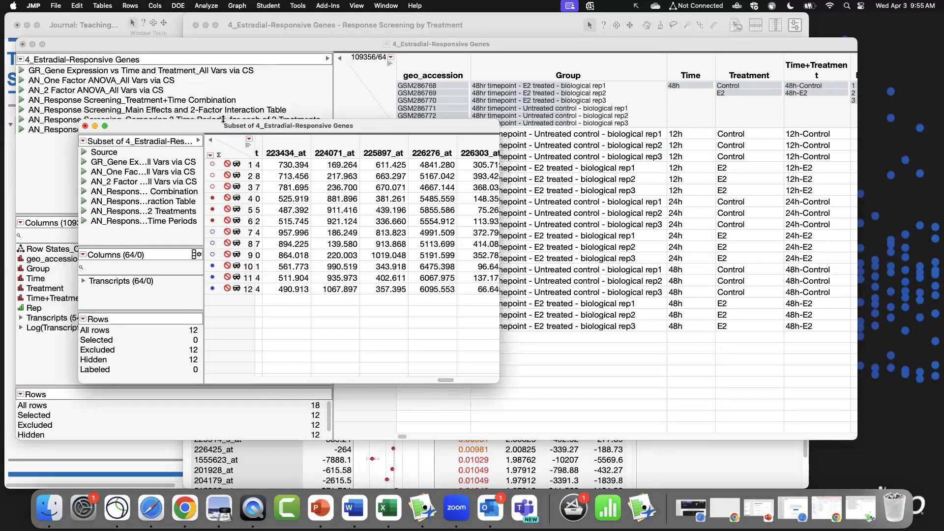
# Close the subset table without saving it.
pyautogui.press('super+w')
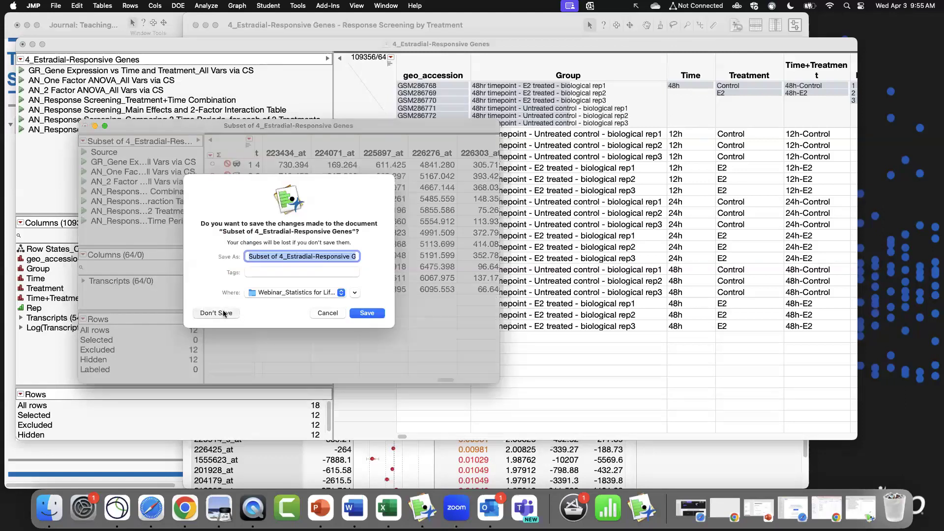
pyautogui.click(222, 310)
pyautogui.click(54, 19)
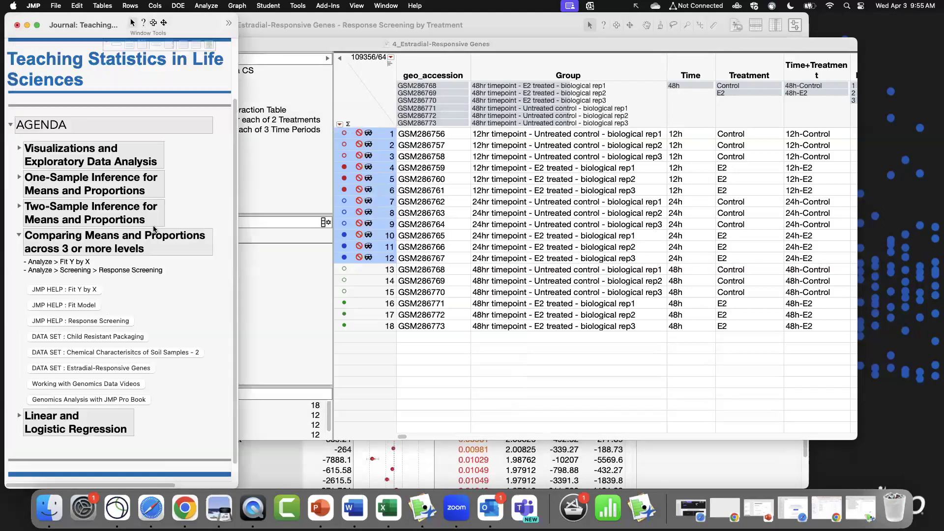
pyautogui.scroll(-2, 201, 350)
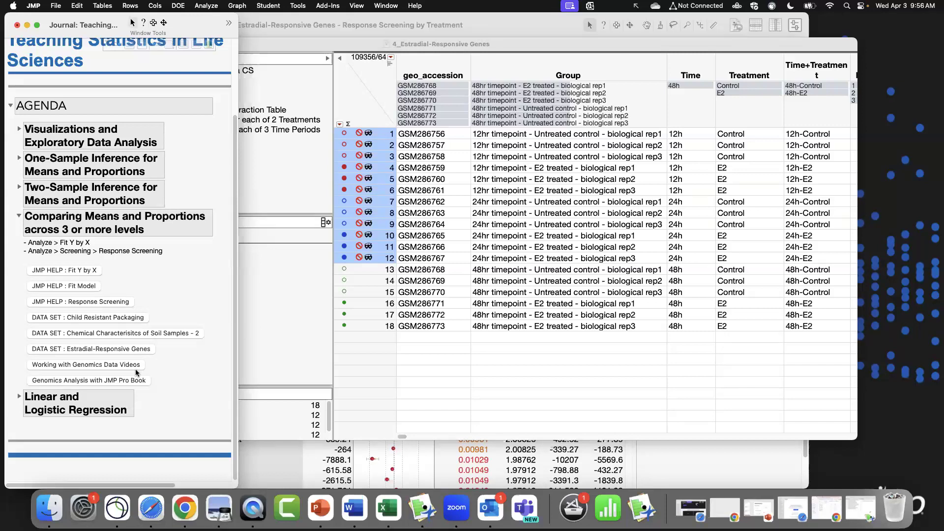
pyautogui.click(362, 109)
pyautogui.click(207, 27)
pyautogui.click(684, 451)
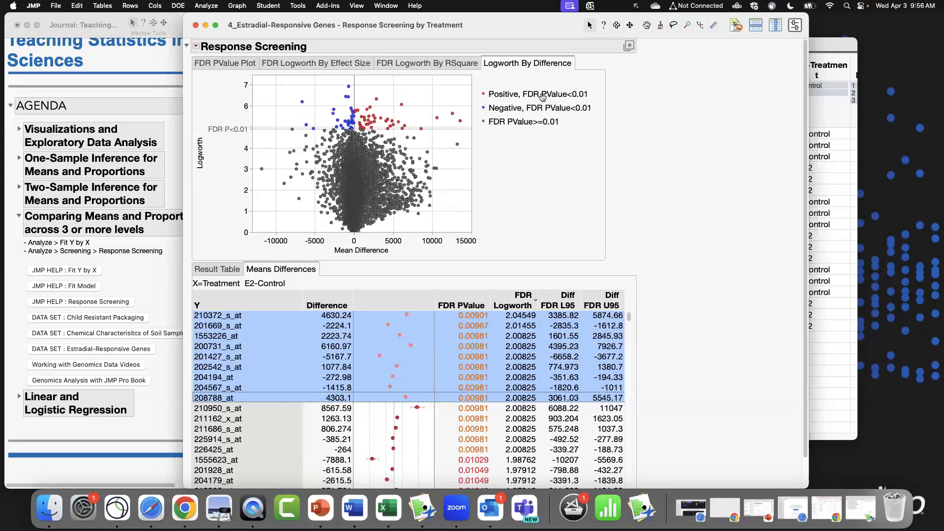
pyautogui.click(133, 411)
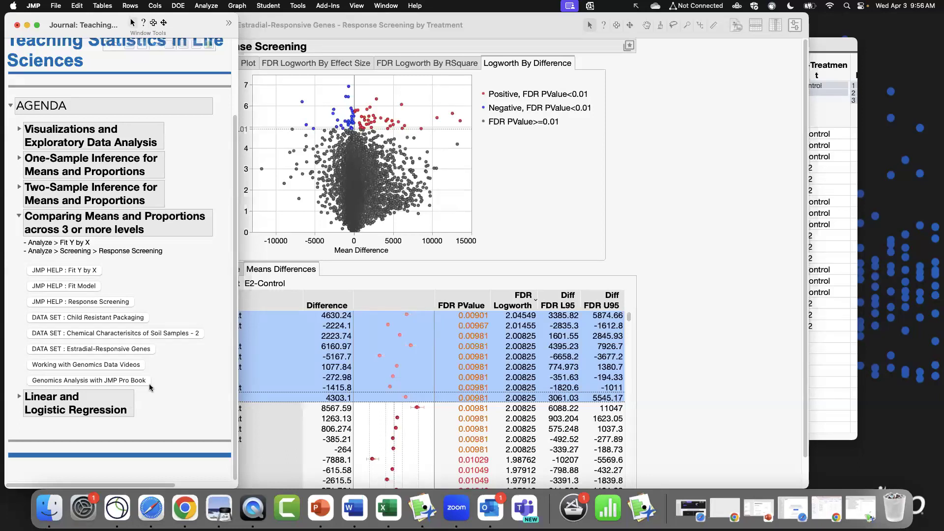
pyautogui.moveTo(507, 28); pyautogui.dragTo(590, 29)
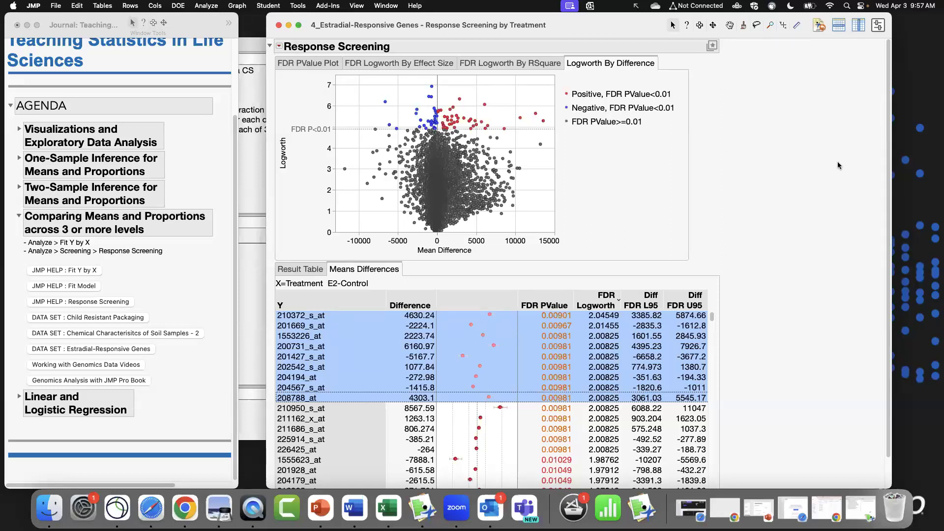
pyautogui.moveTo(604, 31); pyautogui.dragTo(593, 31)
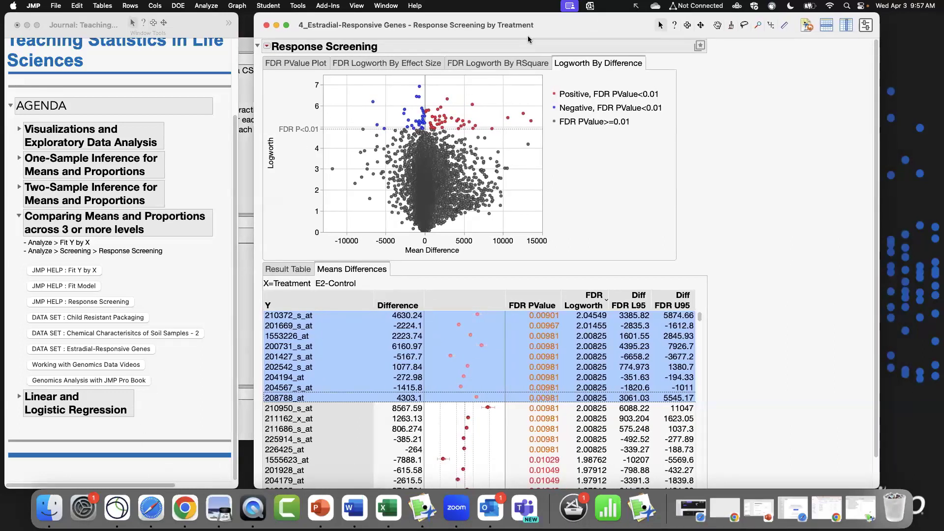
pyautogui.moveTo(549, 31); pyautogui.dragTo(545, 31)
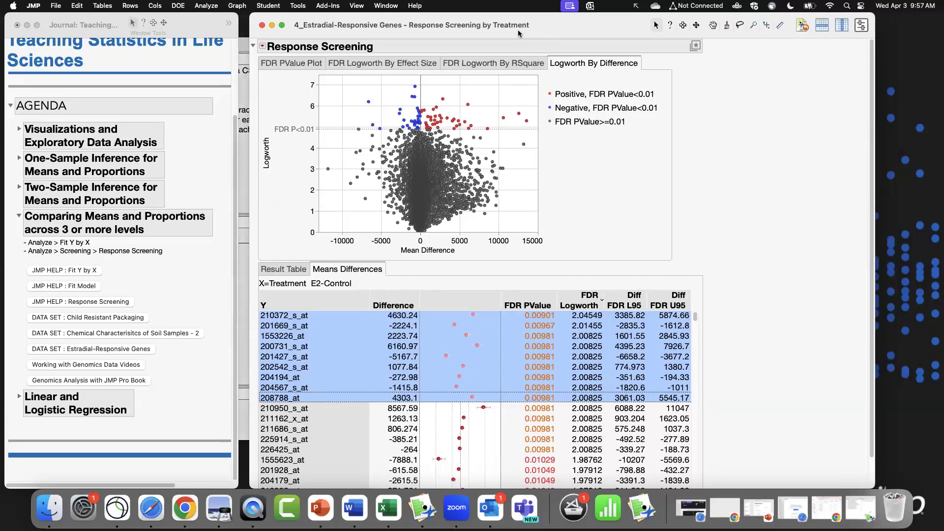
# Close the Response Screening report and the Estradial-Responsive Genes data table without saving.
pyautogui.click(262, 25)
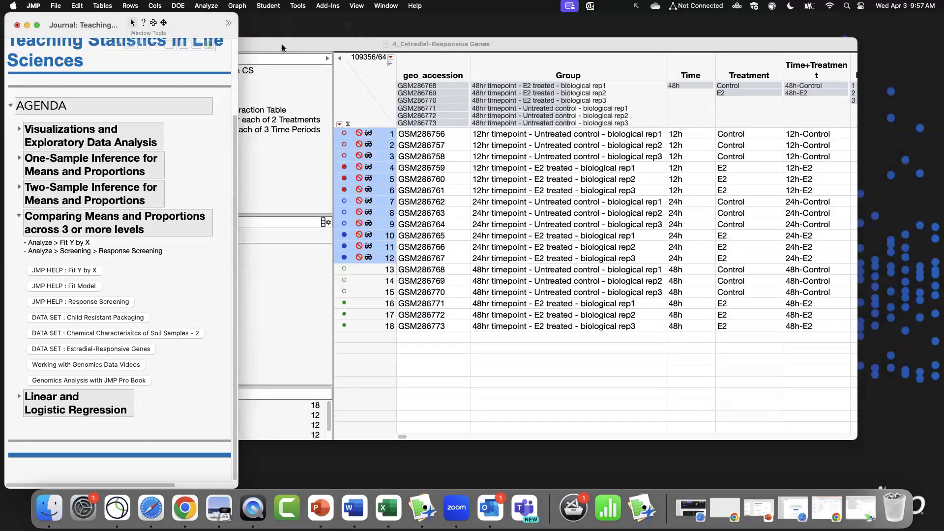
pyautogui.moveTo(282, 45); pyautogui.dragTo(364, 51)
pyautogui.click(103, 51)
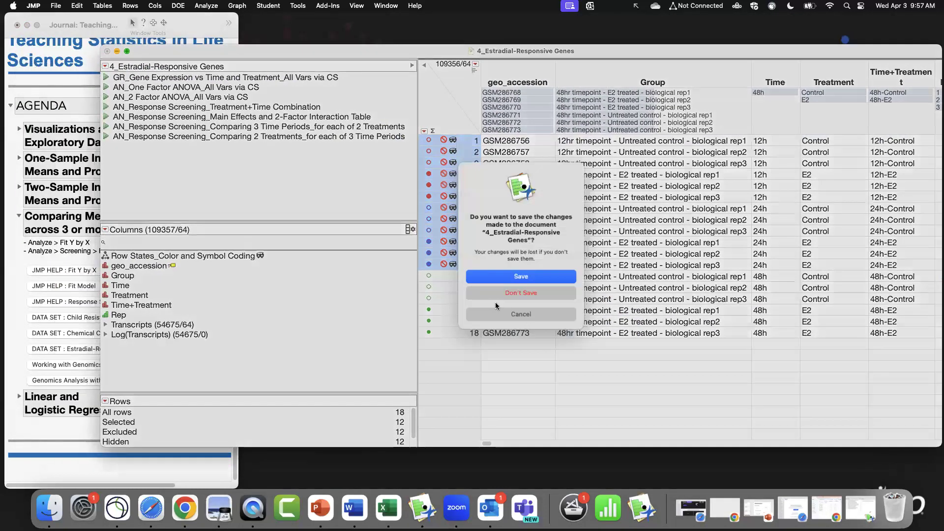
pyautogui.click(515, 294)
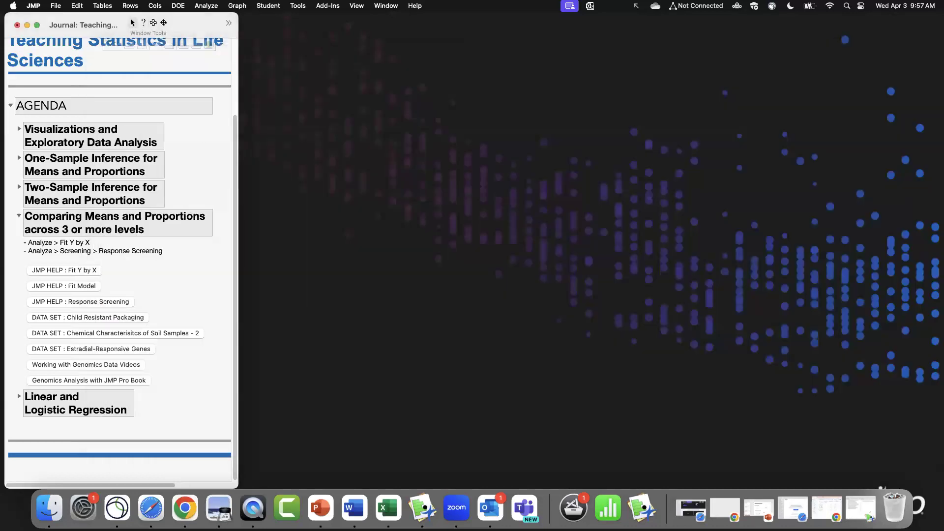
# Collapse the Comparing Means section of the journal and expand the Linear and Logistic Regression section.
pyautogui.click(19, 215)
pyautogui.click(18, 337)
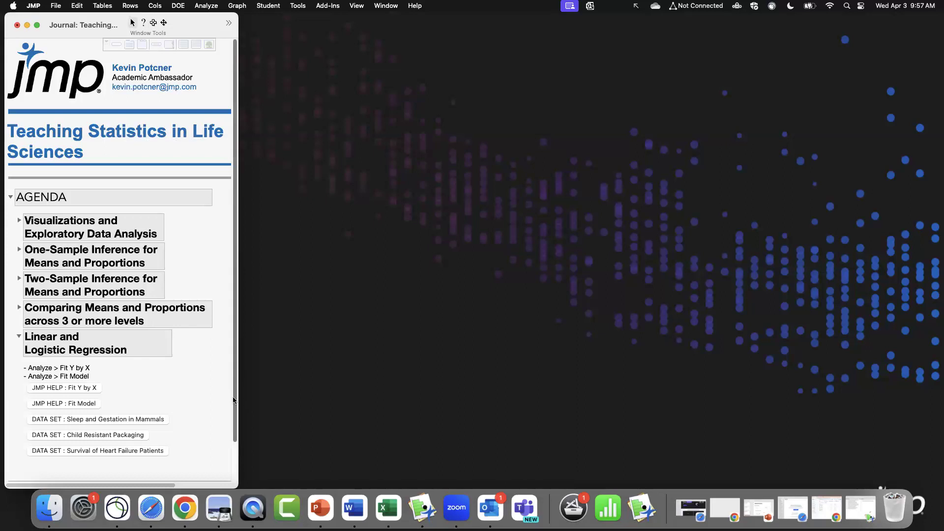
pyautogui.moveTo(238, 379); pyautogui.dragTo(234, 435)
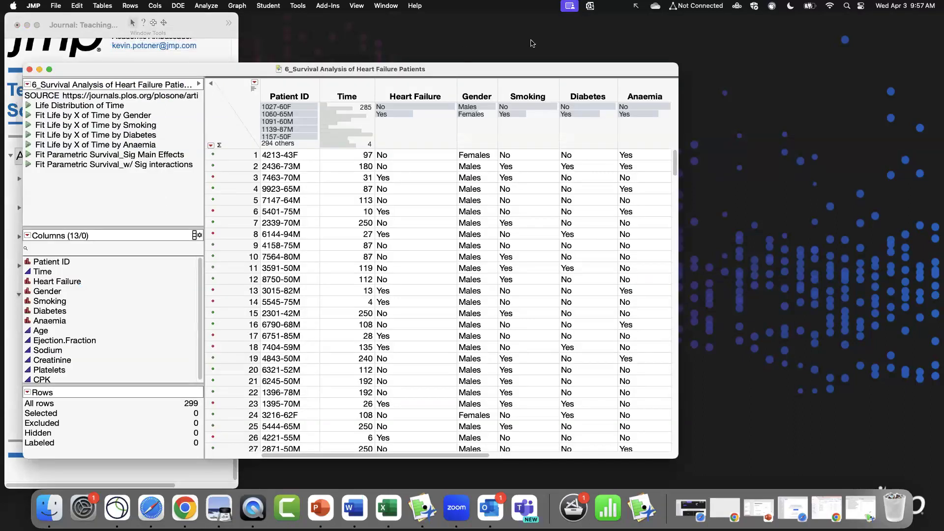
# Open the Survival of Heart Failure Patients data table and arrange its window.
pyautogui.moveTo(531, 68); pyautogui.dragTo(726, 27)
pyautogui.moveTo(871, 416); pyautogui.dragTo(891, 469)
pyautogui.moveTo(413, 29); pyautogui.dragTo(437, 22)
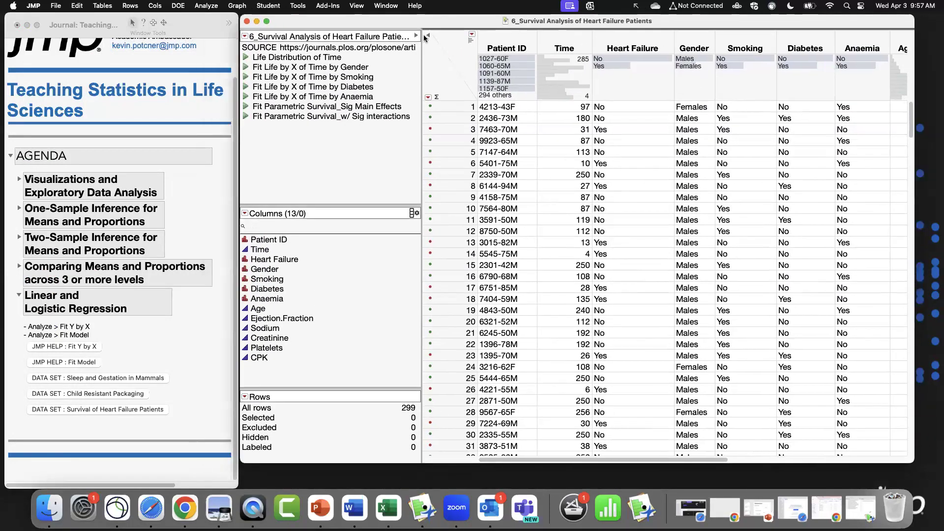
pyautogui.moveTo(343, 26); pyautogui.dragTo(342, 25)
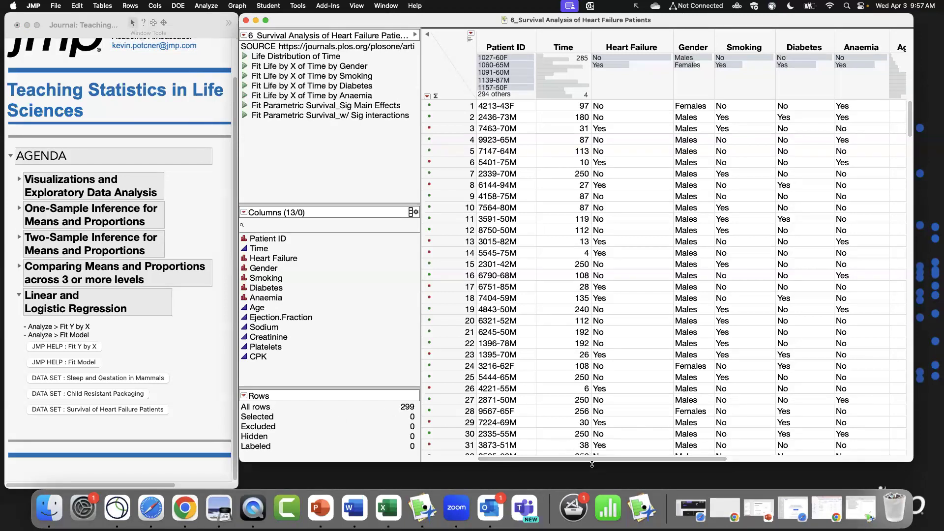
pyautogui.moveTo(588, 460); pyautogui.dragTo(600, 460)
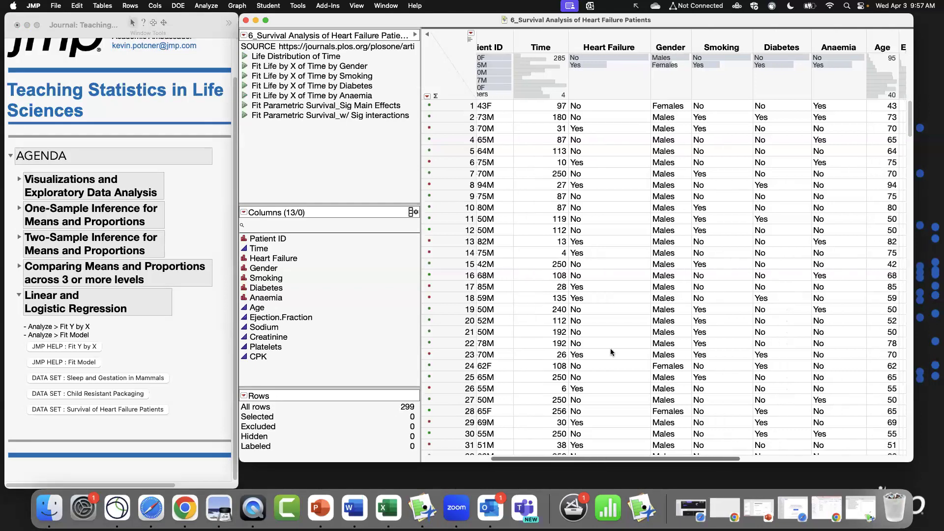
# Select Heart Failure Yes and No rows through the column's summary bars, then clear the selection and select the Gender column.
pyautogui.click(593, 64)
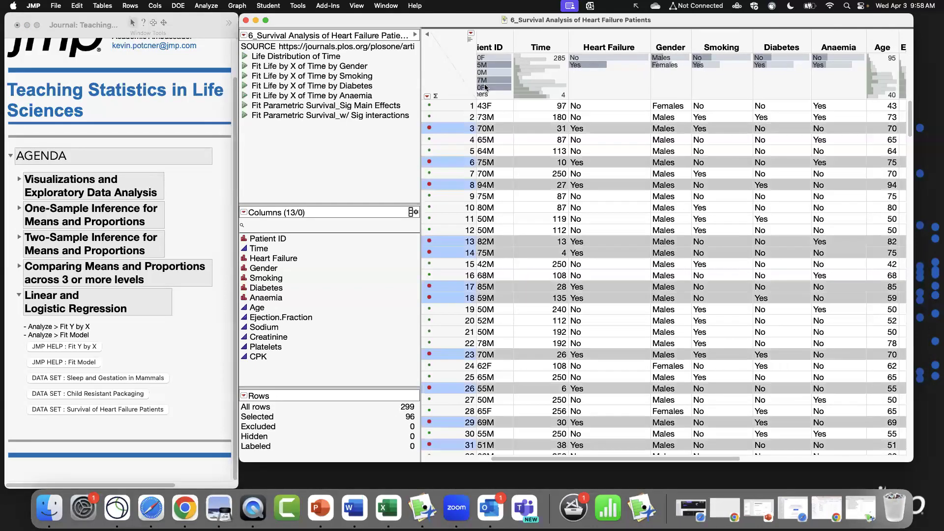
pyautogui.click(609, 56)
pyautogui.click(594, 66)
pyautogui.click(594, 57)
pyautogui.click(594, 65)
pyautogui.click(594, 56)
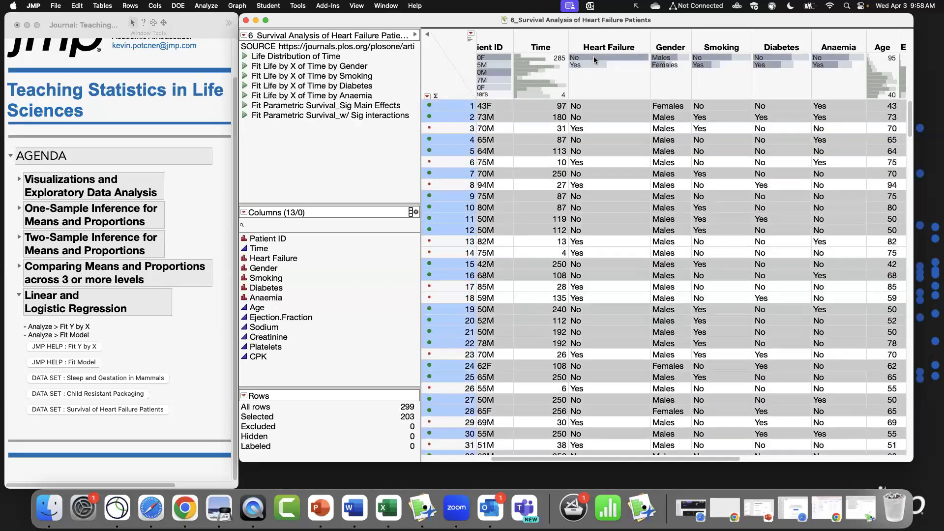
pyautogui.click(453, 91)
pyautogui.click(672, 40)
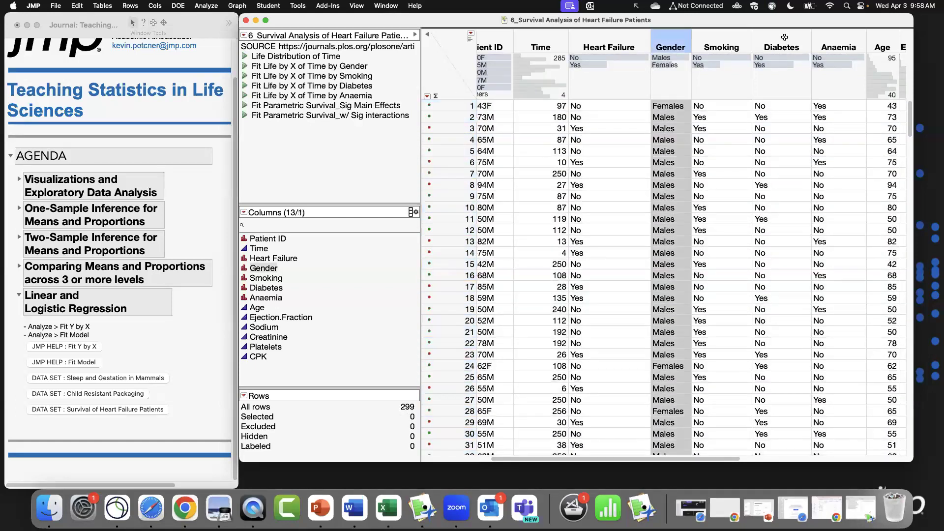
# Highlight the Gender through Anaemia columns, then select the Heart Failure No and Yes rows via the summary bars and clear the selection.
pyautogui.keyDown('shift'); pyautogui.click(815, 37); pyautogui.keyUp('shift')
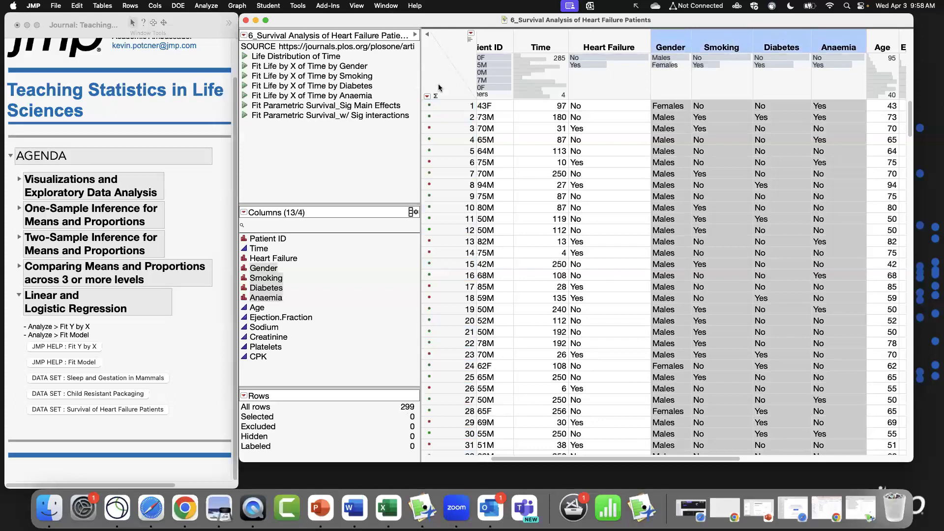
pyautogui.click(442, 51)
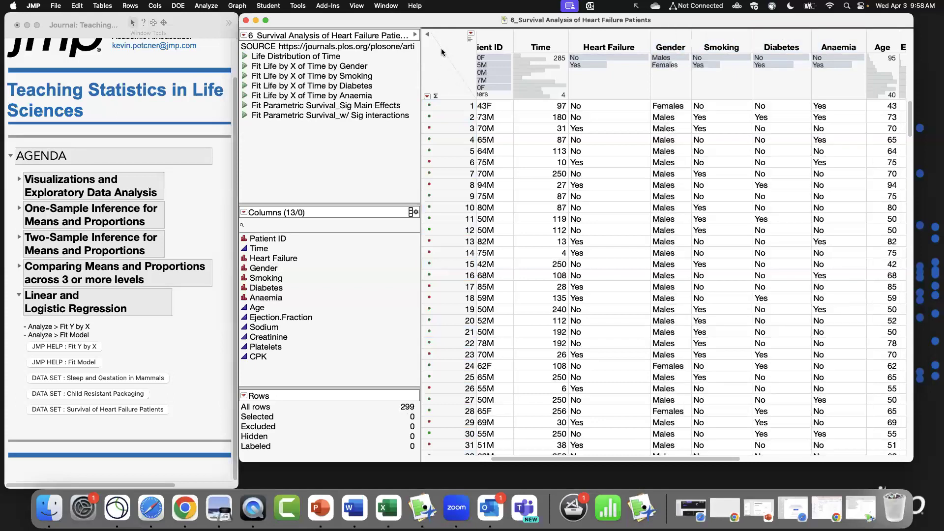
pyautogui.click(589, 57)
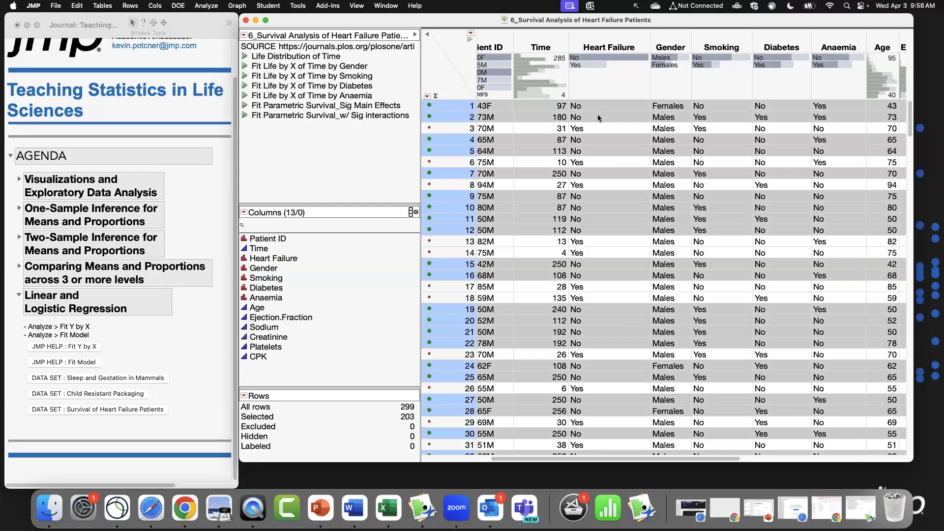
pyautogui.click(589, 64)
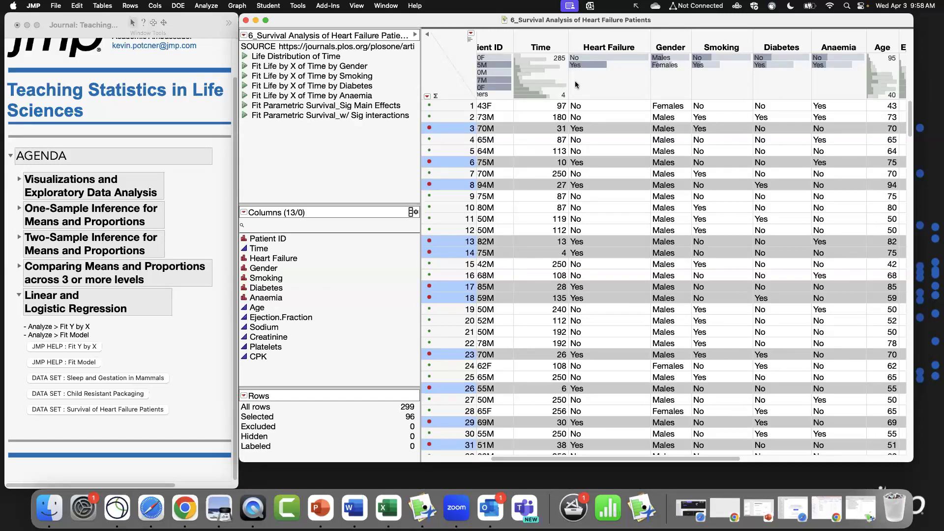
pyautogui.click(585, 57)
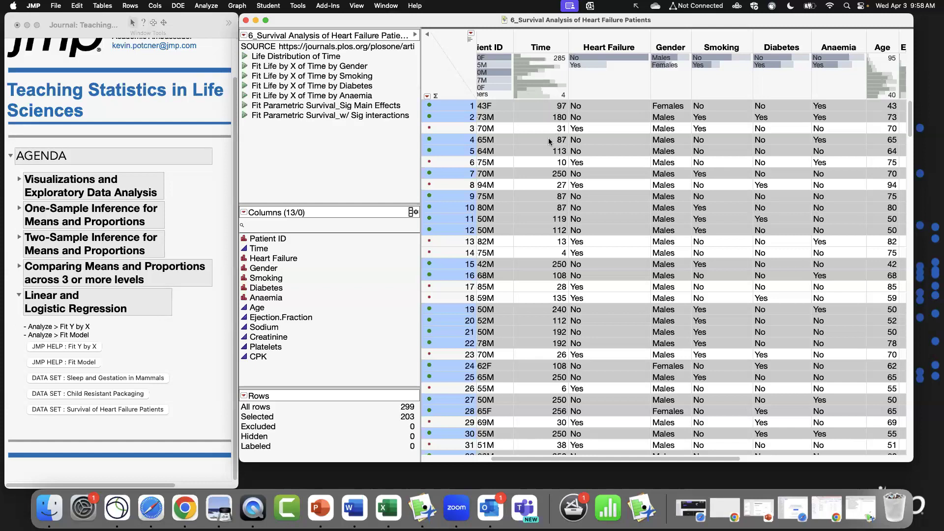
pyautogui.click(455, 94)
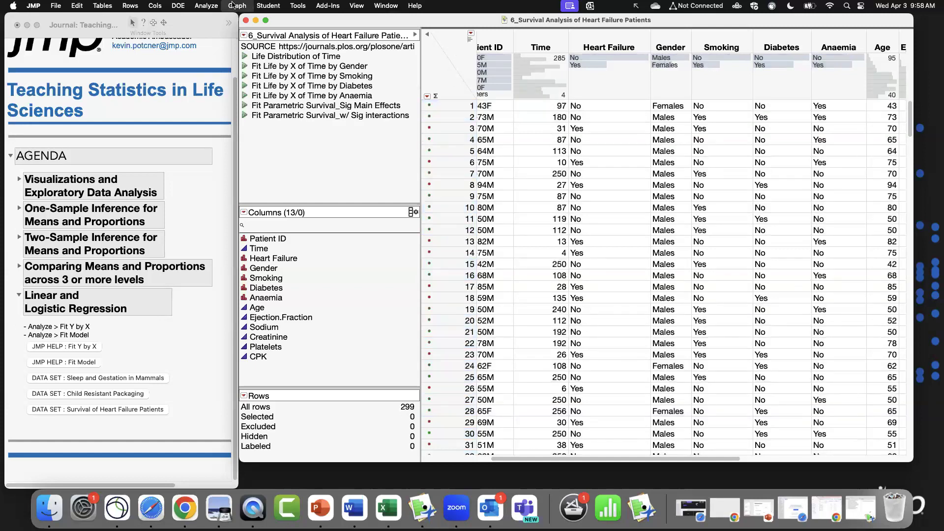
# Open the Fit Parametric Survival platform from the Reliability and Survival analyses.
pyautogui.click(206, 6)
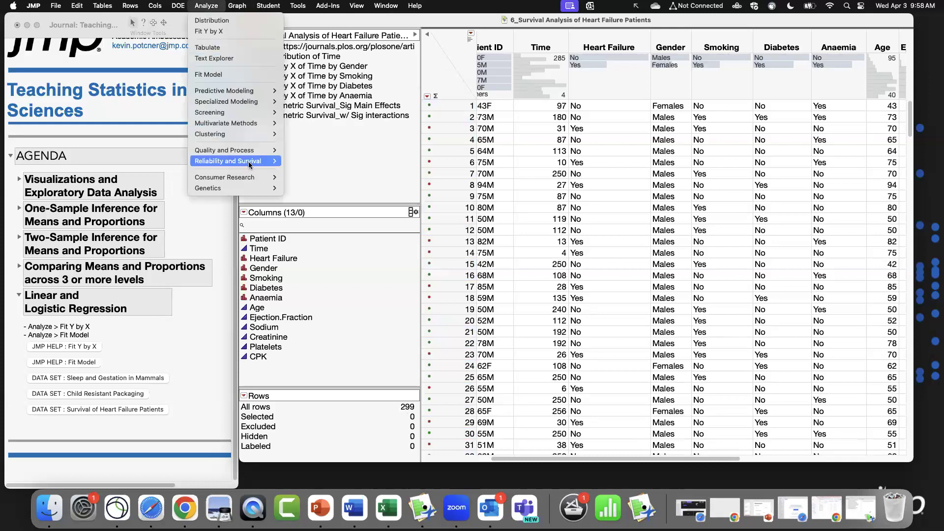
pyautogui.moveTo(248, 161)
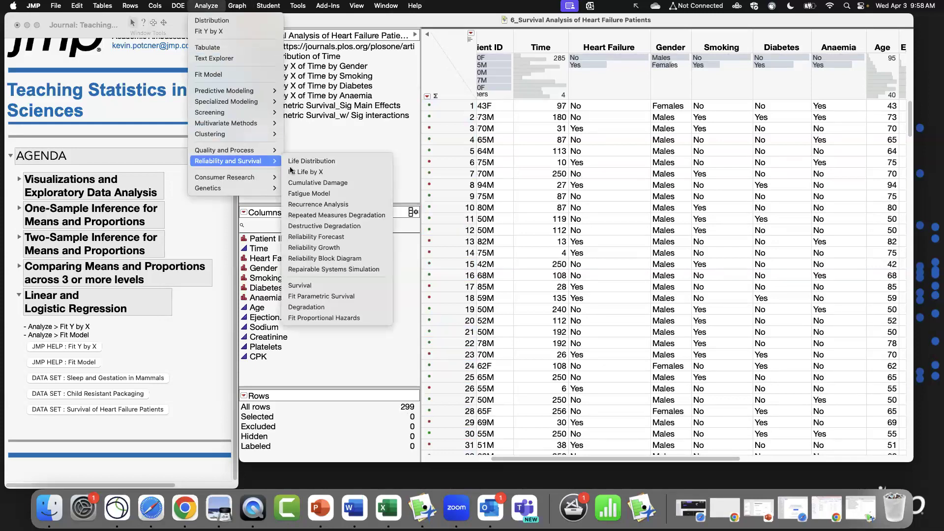
pyautogui.click(366, 296)
pyautogui.moveTo(363, 48); pyautogui.dragTo(544, 103)
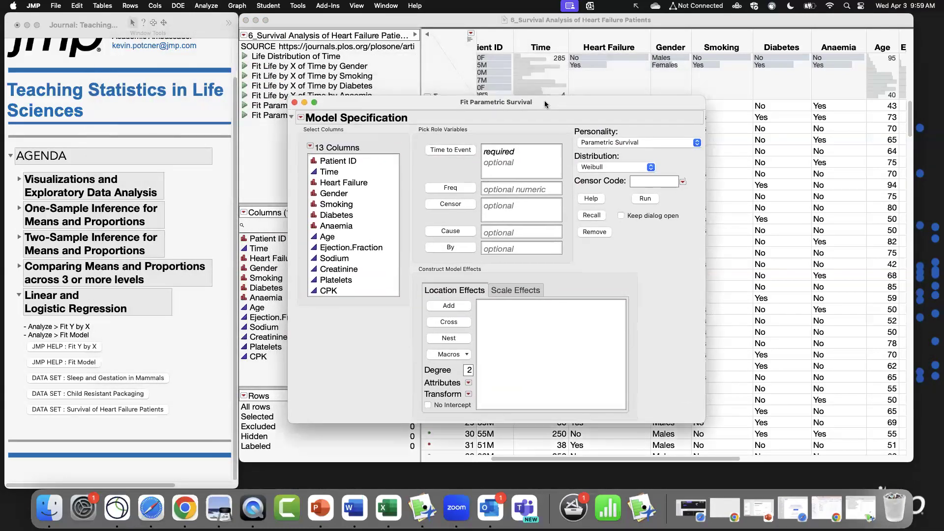
# Assign Time as Time to Event and Heart Failure as Censor, with the censor code set to No.
pyautogui.click(330, 171)
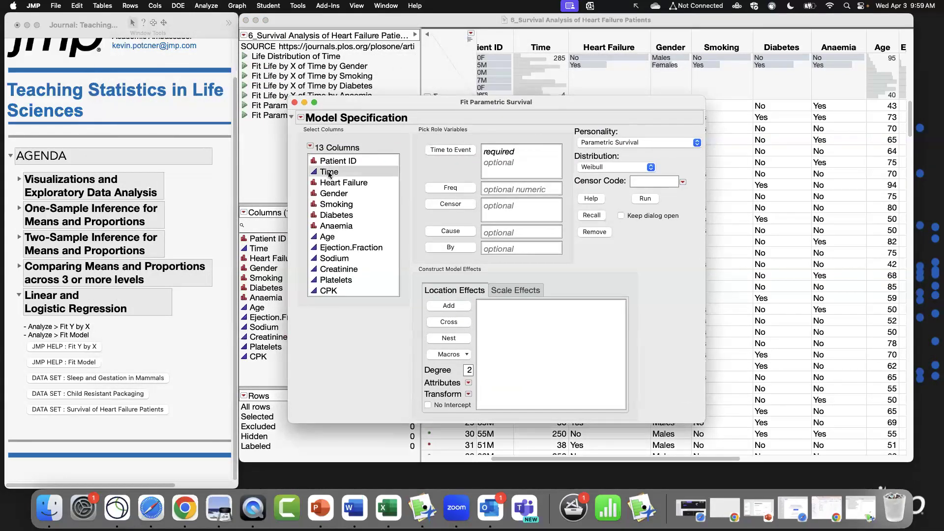
pyautogui.click(446, 152)
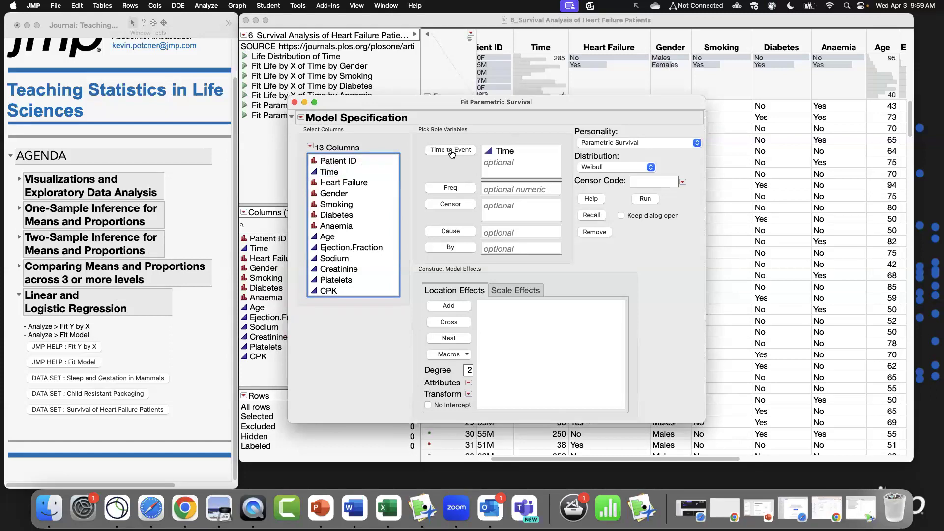
pyautogui.click(358, 183)
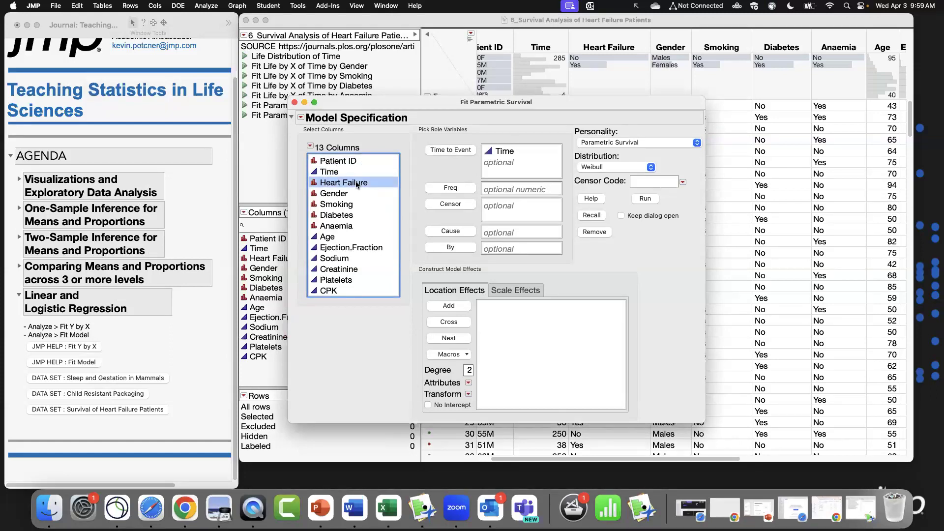
pyautogui.click(448, 206)
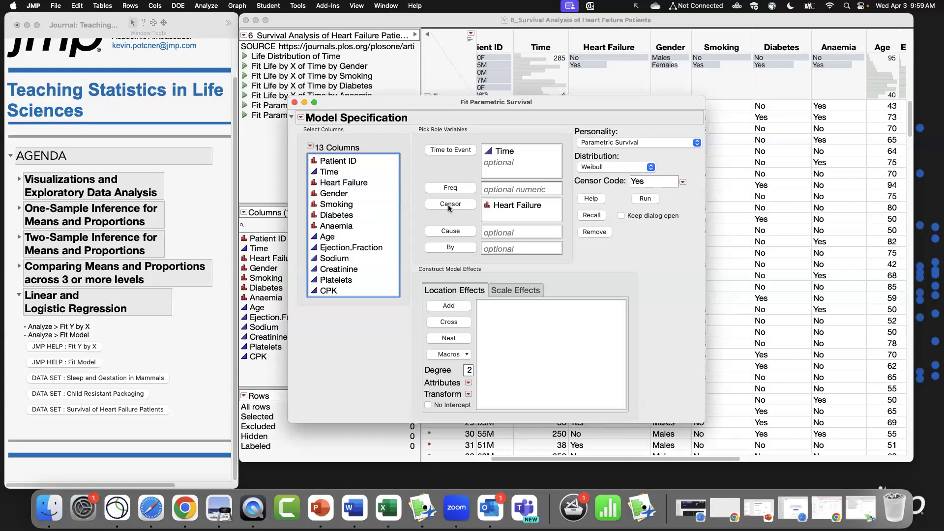
pyautogui.click(682, 182)
pyautogui.click(693, 200)
# Add Gender through CPK as location effects and run the parametric survival model.
pyautogui.moveTo(588, 105)
pyautogui.mouseDown()
pyautogui.moveTo(579, 49)
pyautogui.moveTo(578, 118)
pyautogui.mouseUp()
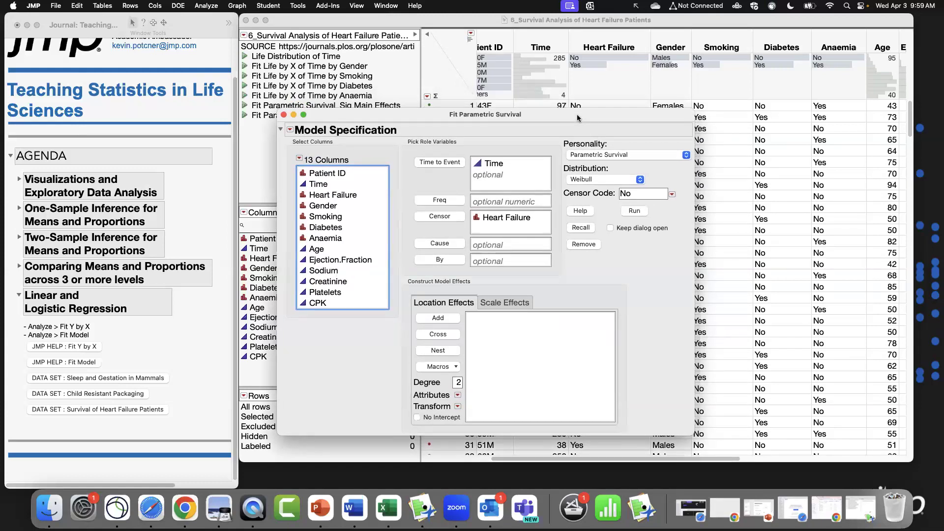
pyautogui.click(498, 163)
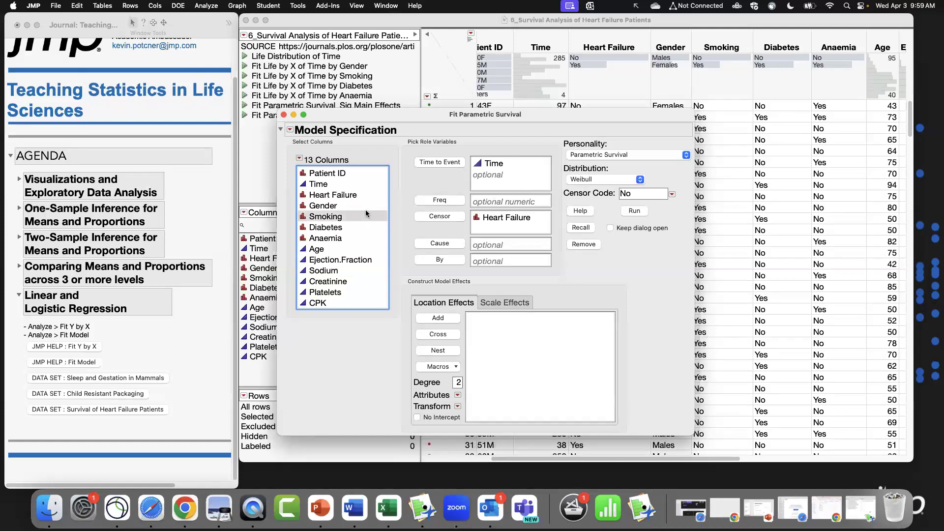
pyautogui.click(337, 209)
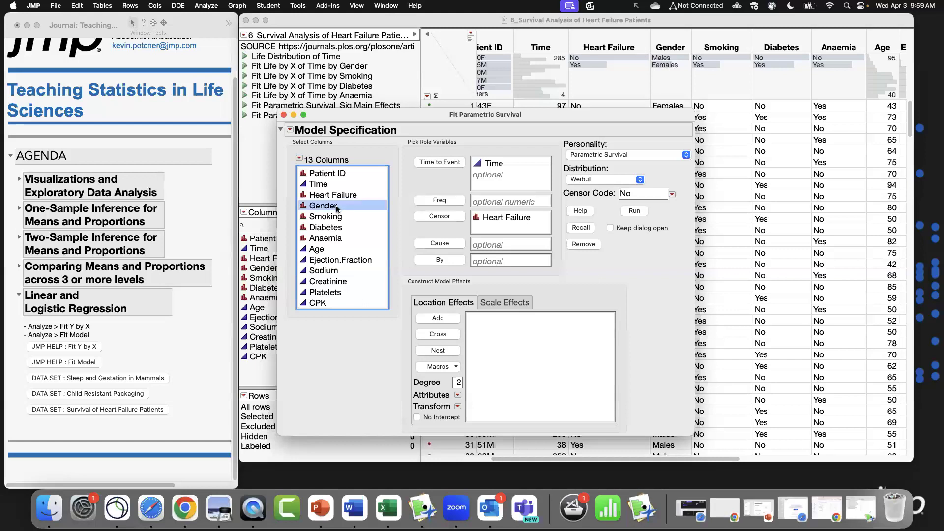
pyautogui.keyDown('shift'); pyautogui.click(330, 301); pyautogui.keyUp('shift')
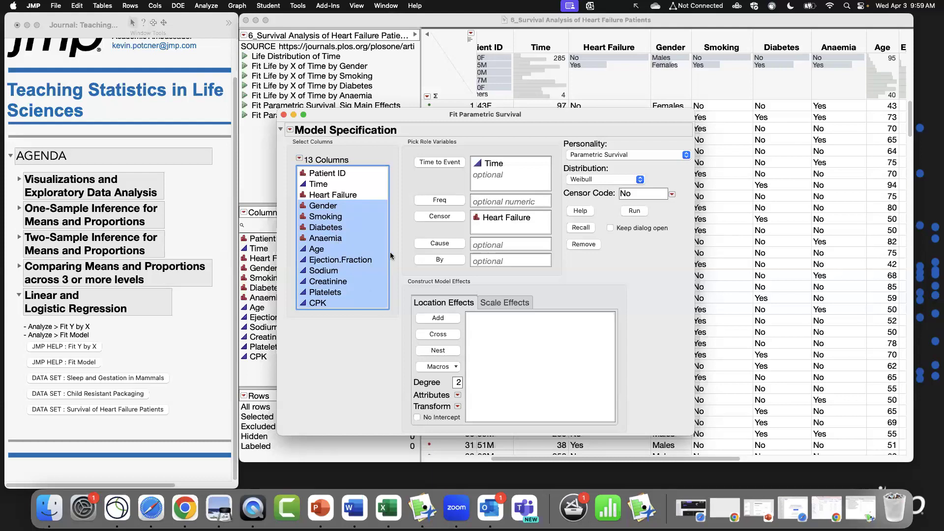
pyautogui.click(436, 320)
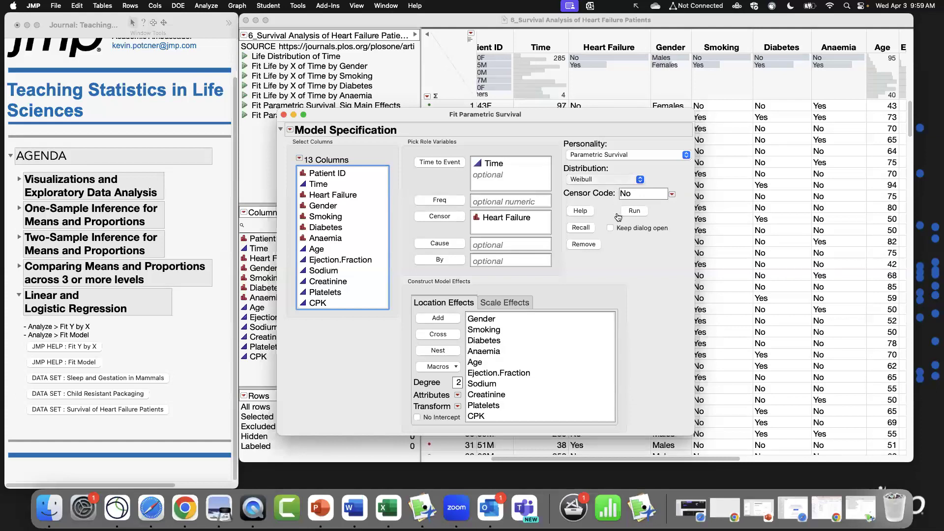
pyautogui.click(612, 182)
pyautogui.moveTo(565, 112); pyautogui.dragTo(545, 84)
pyautogui.moveTo(673, 404); pyautogui.dragTo(721, 455)
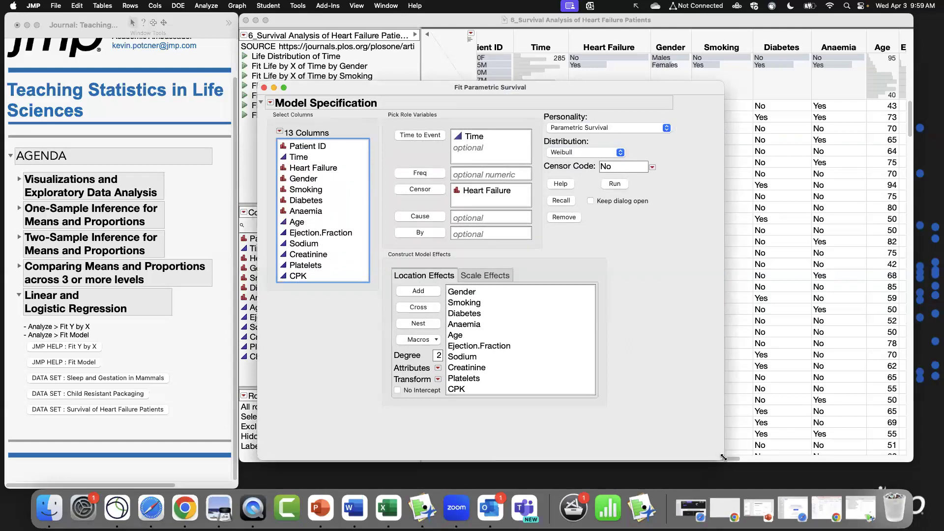
pyautogui.click(616, 185)
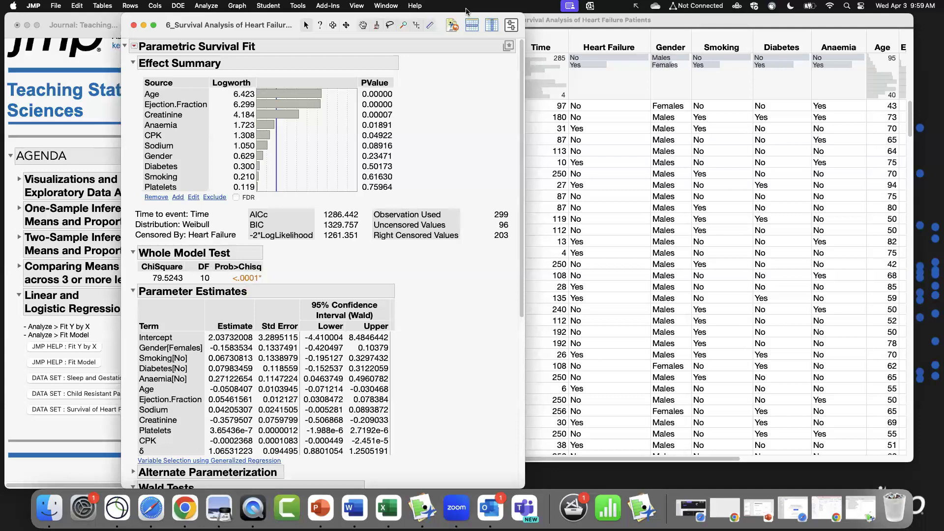
# Remove the Platelets, Smoking, Diabetes and Gender effects from the model one at a time.
pyautogui.moveTo(307, 15); pyautogui.dragTo(362, 11)
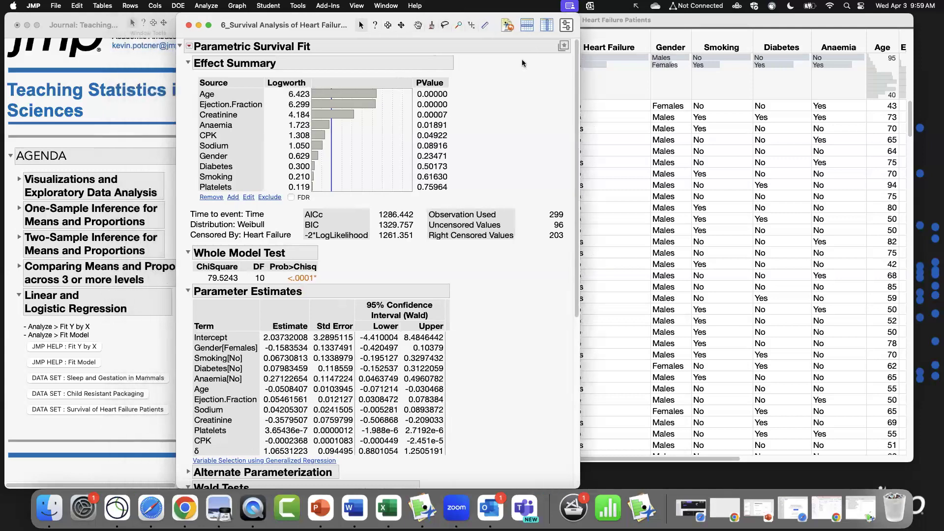
pyautogui.scroll(-2, 577, 107)
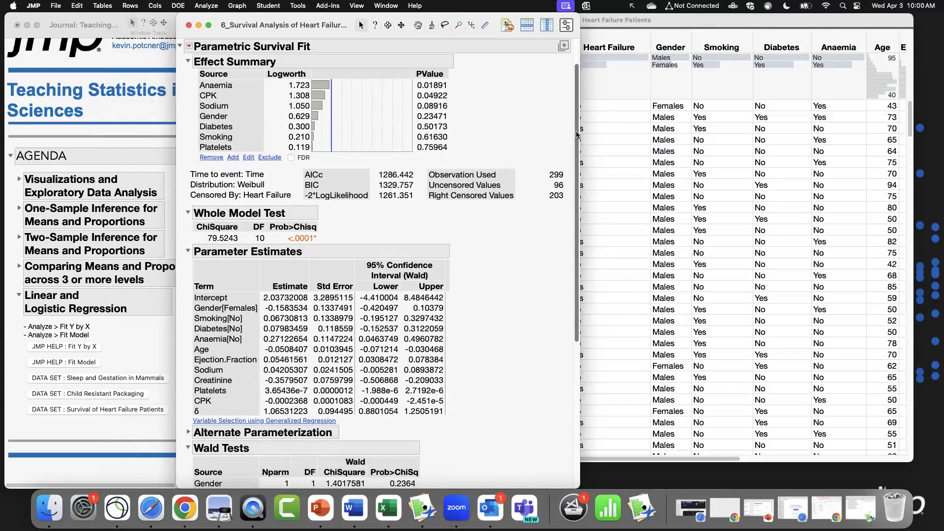
pyautogui.scroll(2, 576, 113)
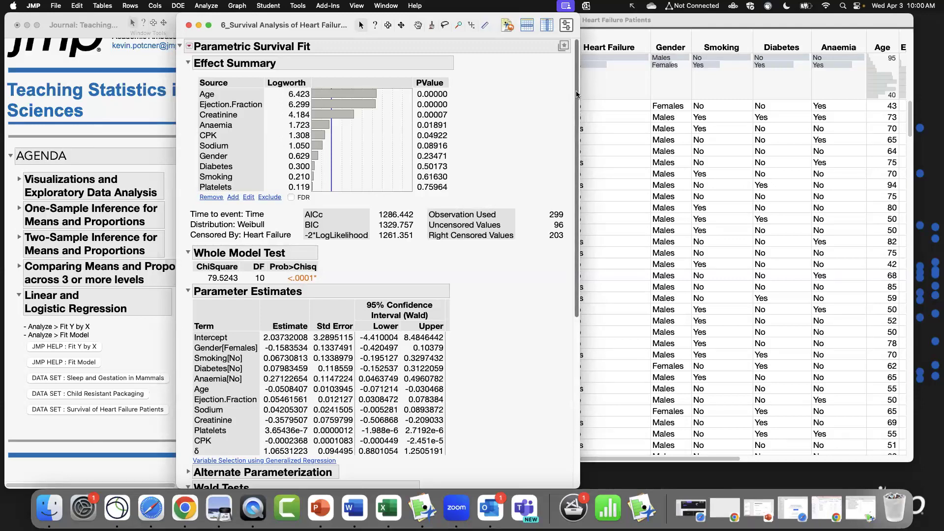
pyautogui.moveTo(576, 90); pyautogui.dragTo(595, 65)
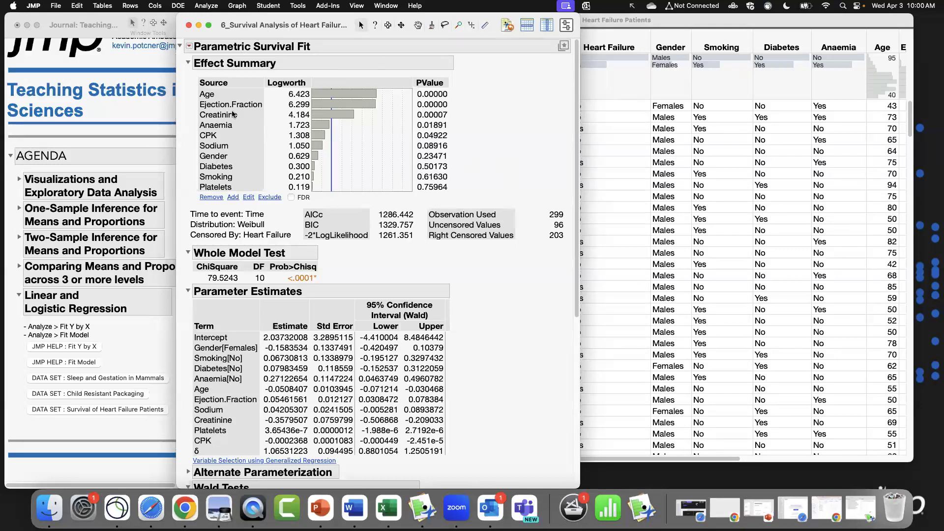
pyautogui.click(222, 189)
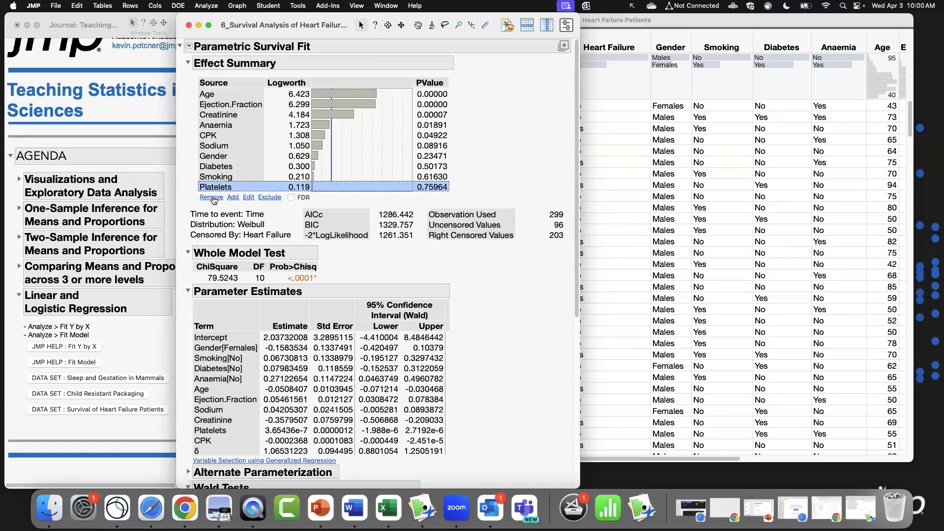
pyautogui.click(214, 199)
pyautogui.click(214, 178)
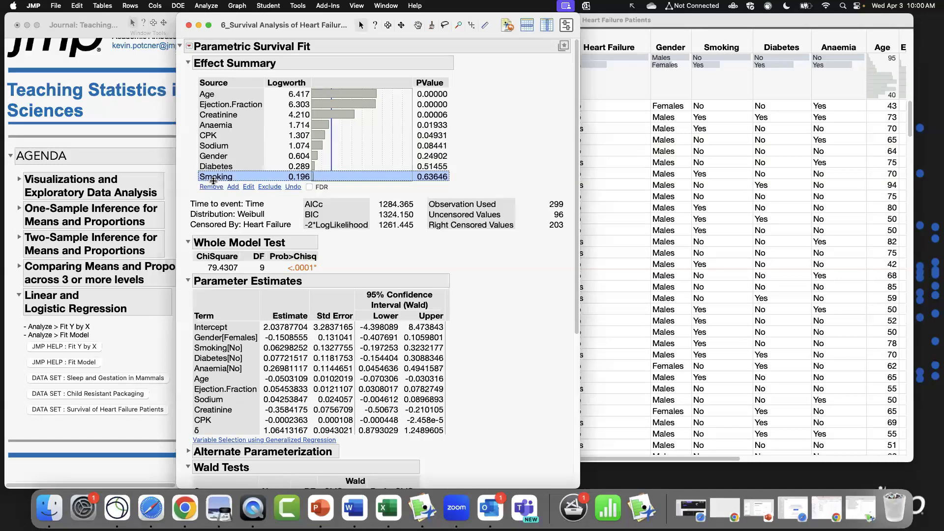
pyautogui.click(215, 188)
pyautogui.click(217, 166)
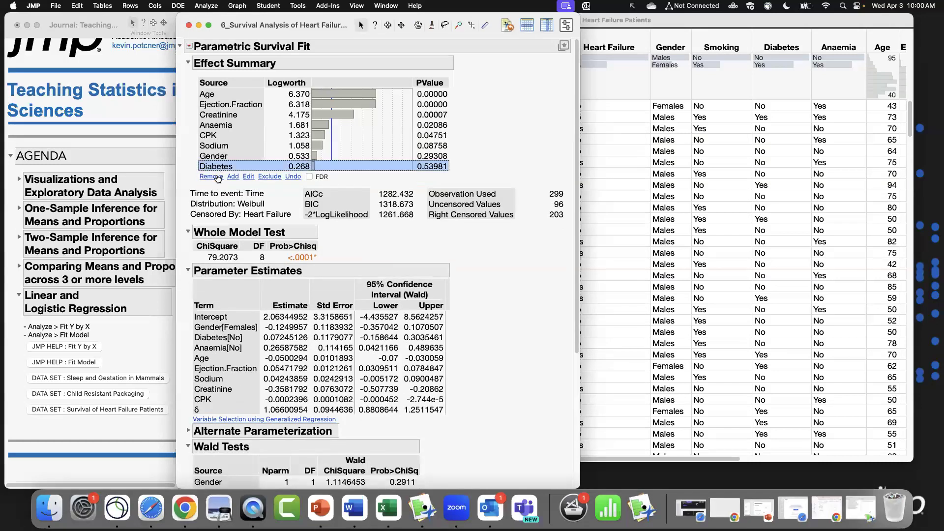
pyautogui.click(216, 177)
pyautogui.click(215, 156)
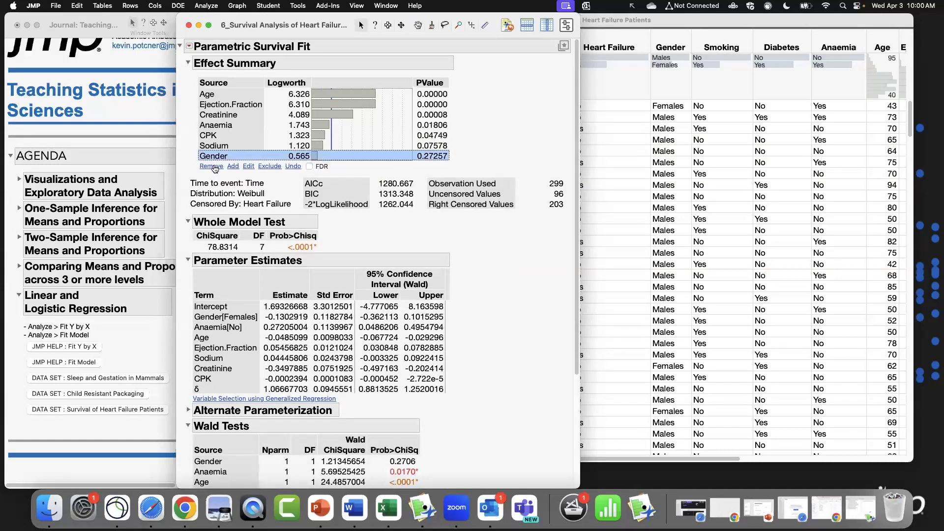
pyautogui.click(212, 166)
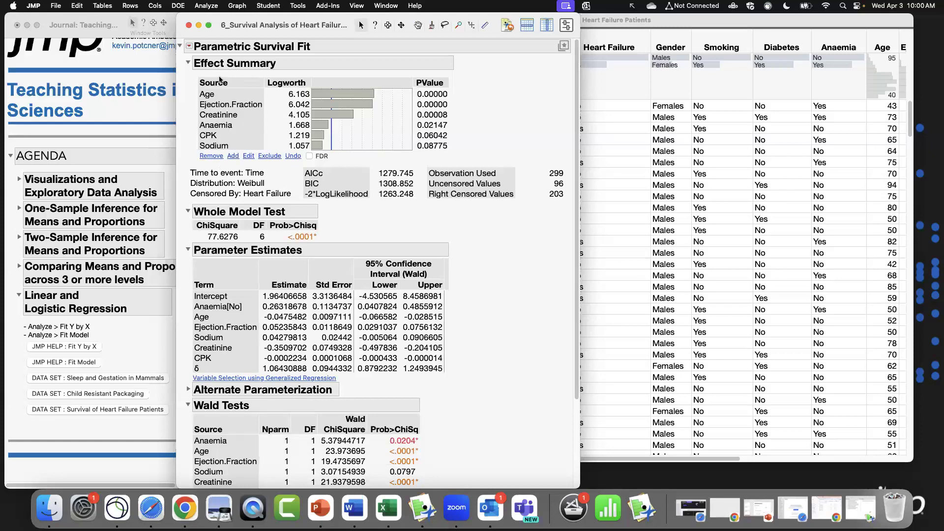
# Collapse the Whole Model Test, Parameter Estimates, Wald Tests and Effect Likelihood Ratio Tests sections of the report.
pyautogui.moveTo(576, 484); pyautogui.dragTo(786, 473)
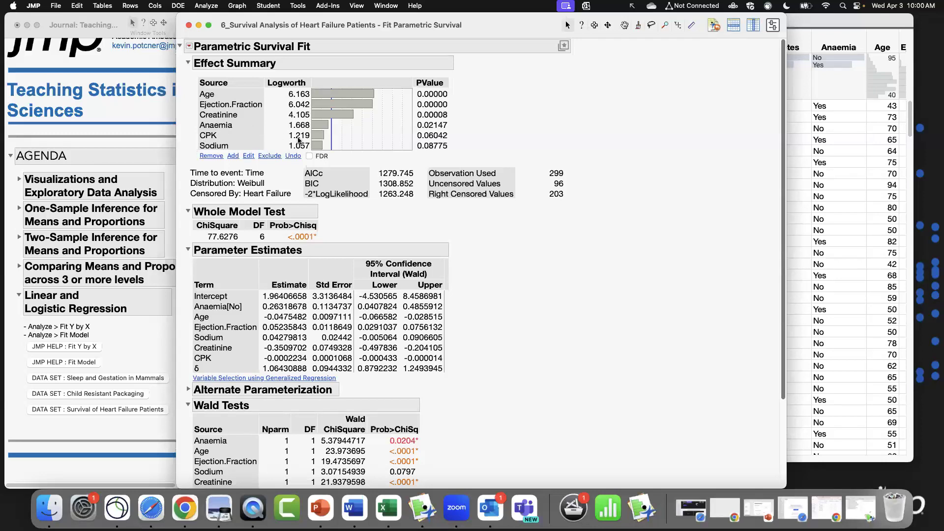
pyautogui.click(188, 250)
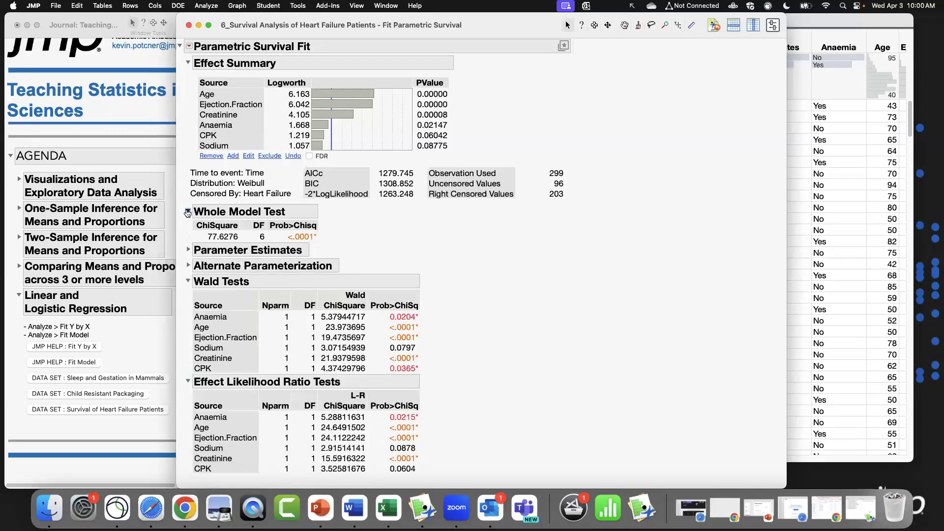
pyautogui.click(187, 211)
pyautogui.click(188, 259)
pyautogui.click(187, 275)
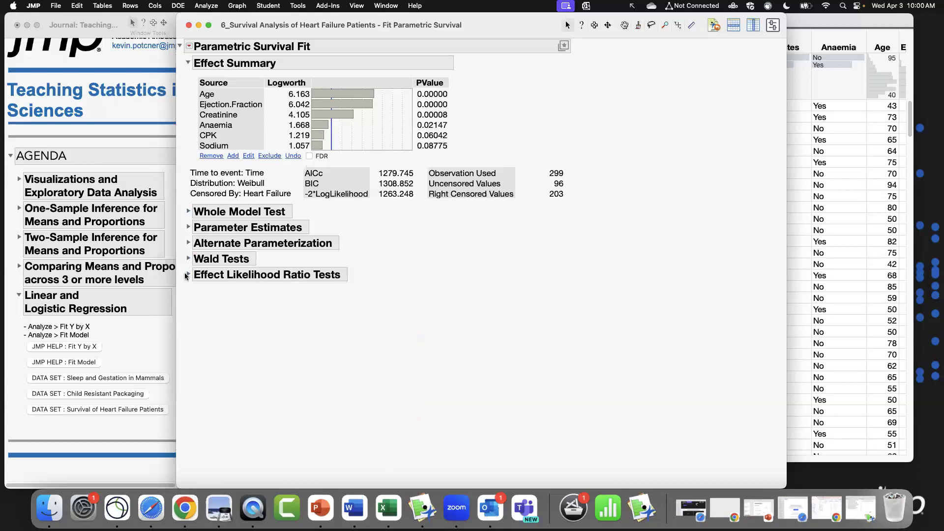
# Show the Distribution Profiler and the Quantile Profiler for the fitted survival model.
pyautogui.click(190, 46)
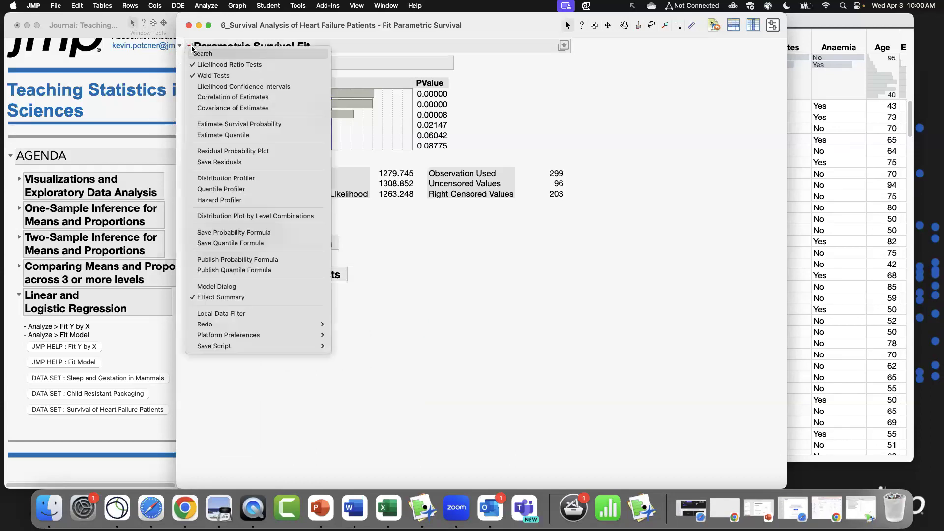
pyautogui.click(259, 179)
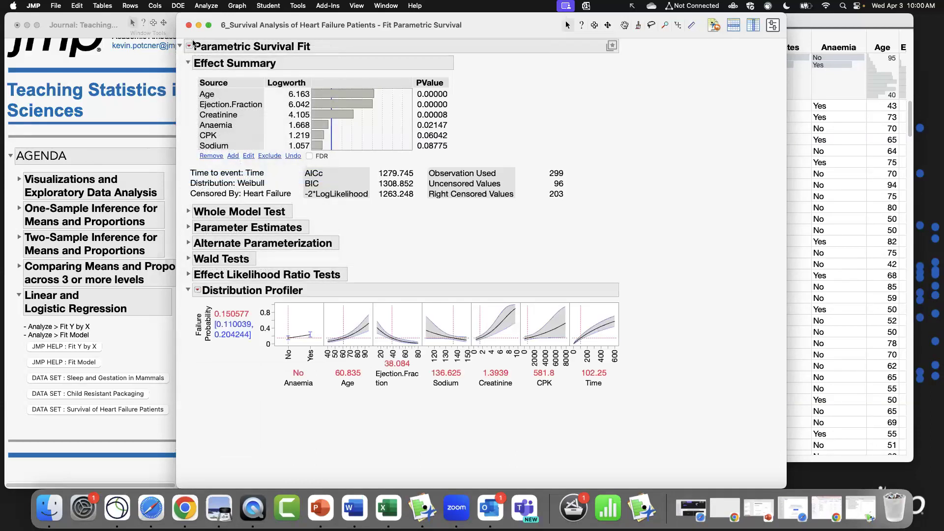
pyautogui.click(190, 47)
pyautogui.click(244, 190)
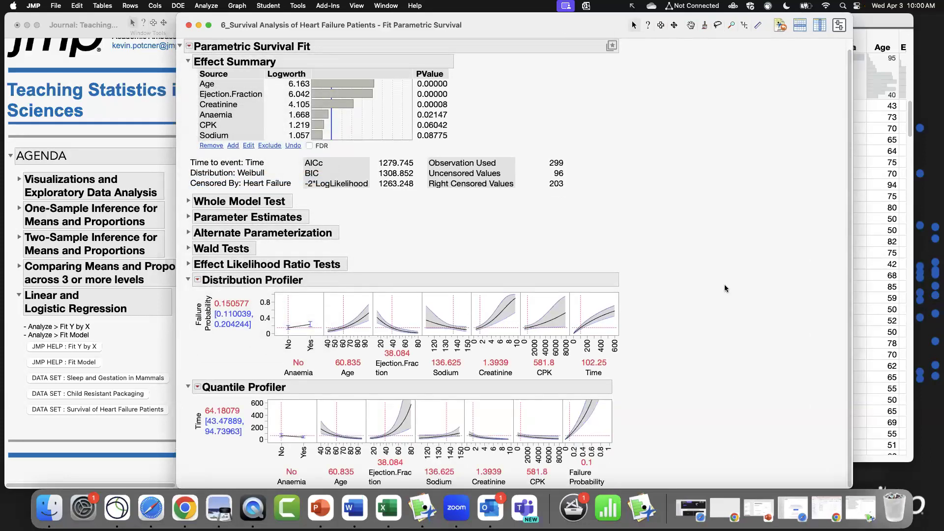
# Collapse the Effect Summary and set Distribution Profiler factors such as Age, Ejection.Fraction, Sodium, Creatinine, CPK and Time to new values.
pyautogui.click(188, 62)
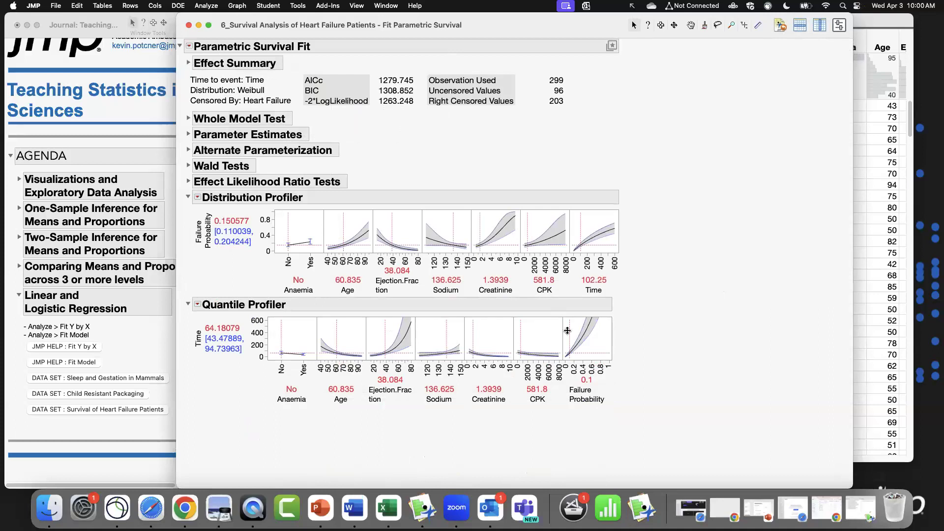
pyautogui.click(347, 223)
pyautogui.moveTo(347, 223); pyautogui.dragTo(488, 222)
pyautogui.moveTo(581, 224); pyautogui.dragTo(586, 224)
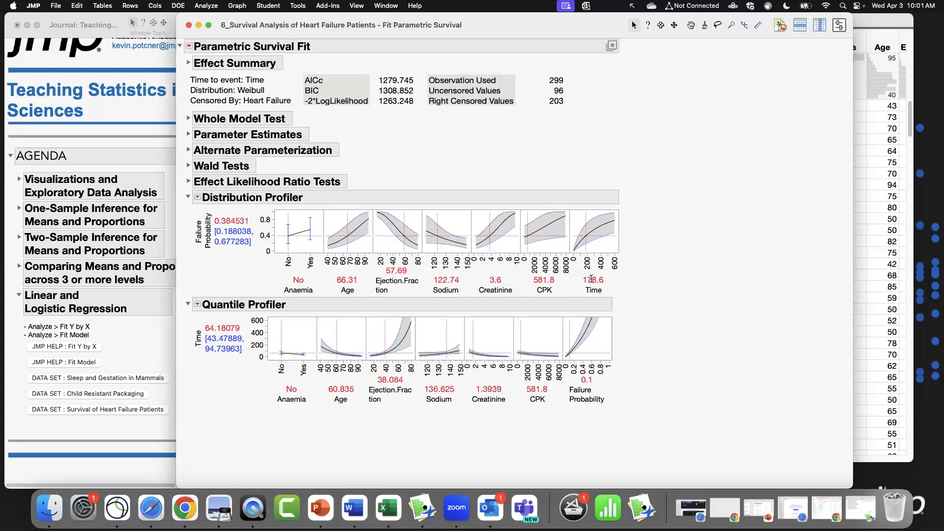
pyautogui.click(591, 279)
pyautogui.click(592, 235)
pyautogui.moveTo(527, 223); pyautogui.dragTo(496, 221)
pyautogui.moveTo(436, 222); pyautogui.dragTo(397, 220)
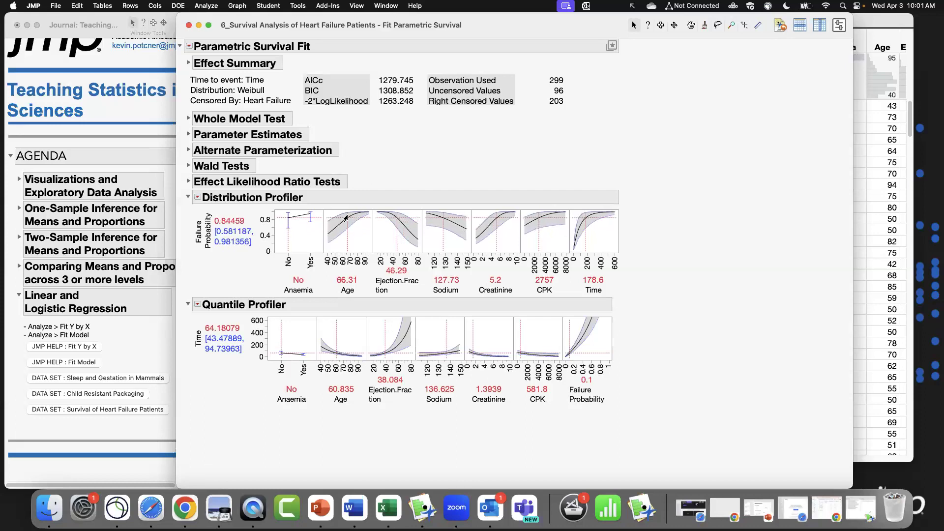
pyautogui.moveTo(346, 245); pyautogui.dragTo(341, 245)
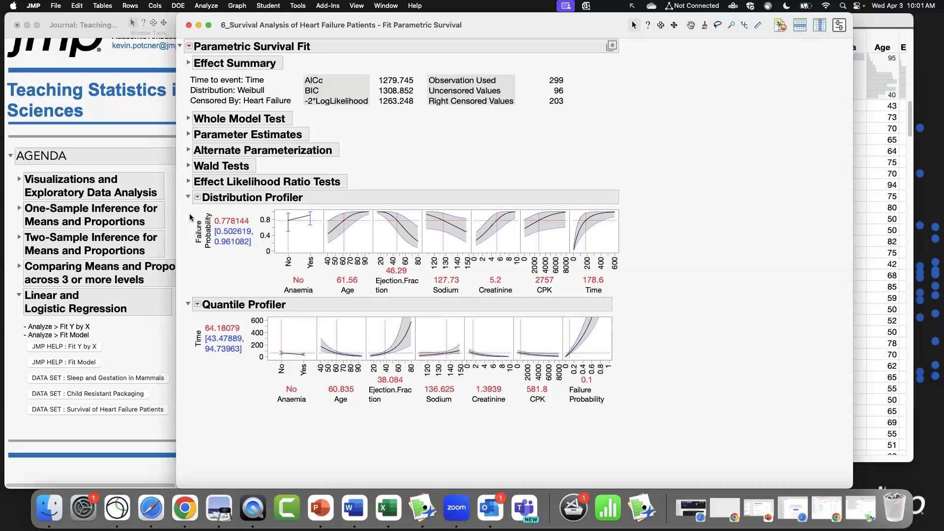
pyautogui.moveTo(191, 204); pyautogui.dragTo(258, 253)
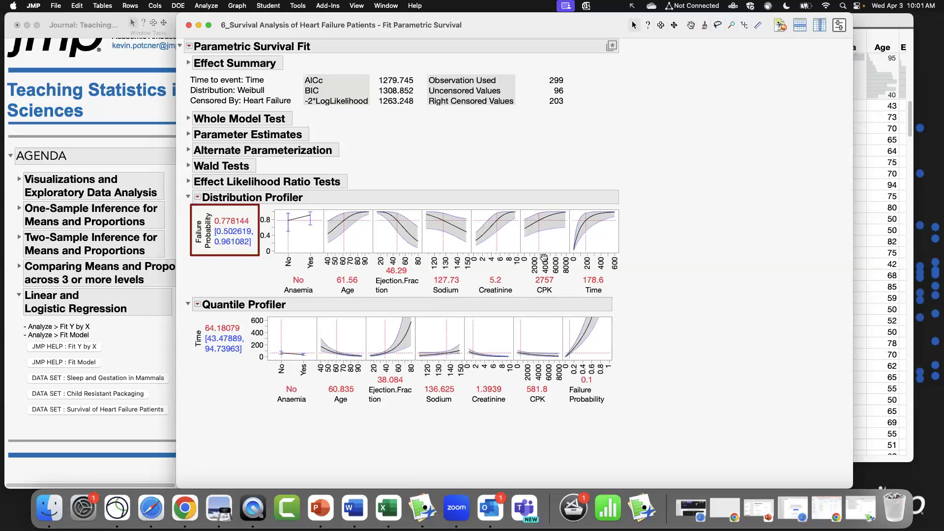
pyautogui.press('Escape')
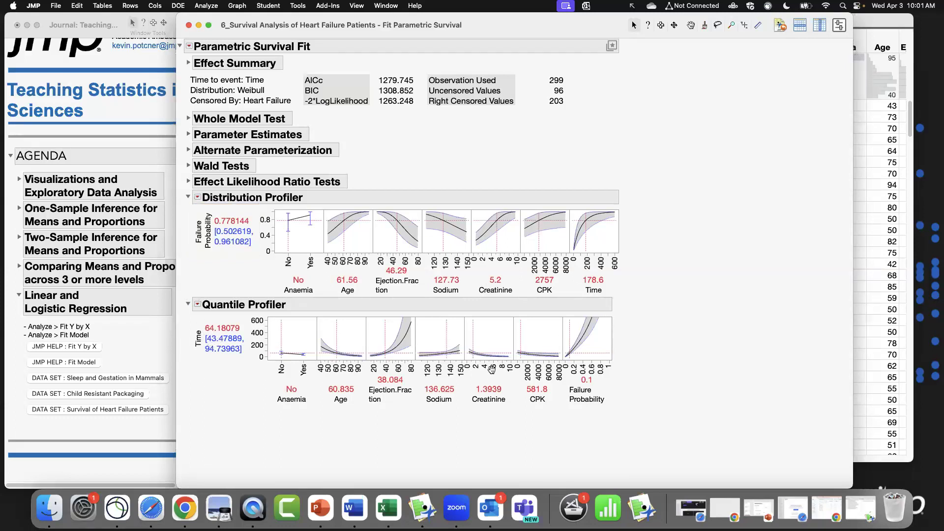
# Set Quantile Profiler factors, including Failure Probability, CPK, Anaemia to Yes, Age and Sodium, to explore predicted survival time.
pyautogui.moveTo(570, 333); pyautogui.dragTo(579, 333)
pyautogui.moveTo(521, 328); pyautogui.dragTo(527, 330)
pyautogui.click(343, 333)
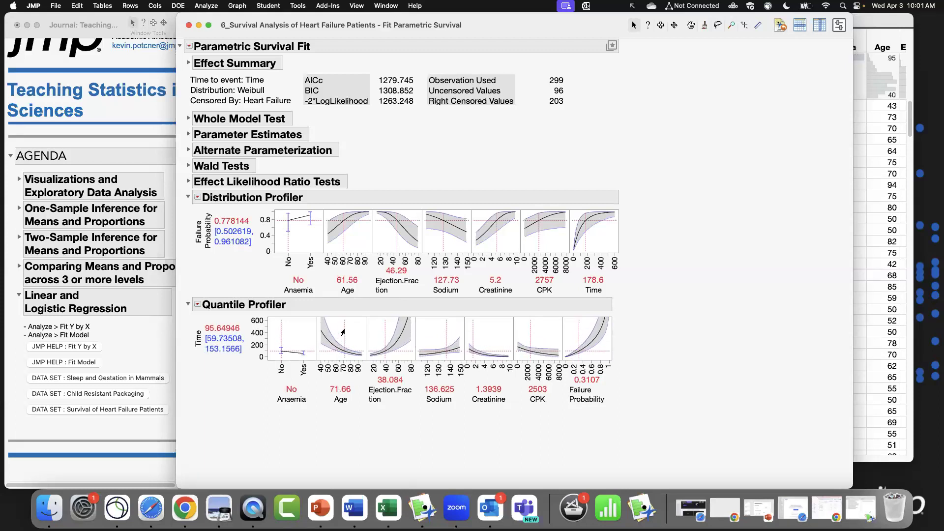
pyautogui.click(293, 330)
pyautogui.click(336, 332)
pyautogui.click(331, 333)
pyautogui.click(443, 336)
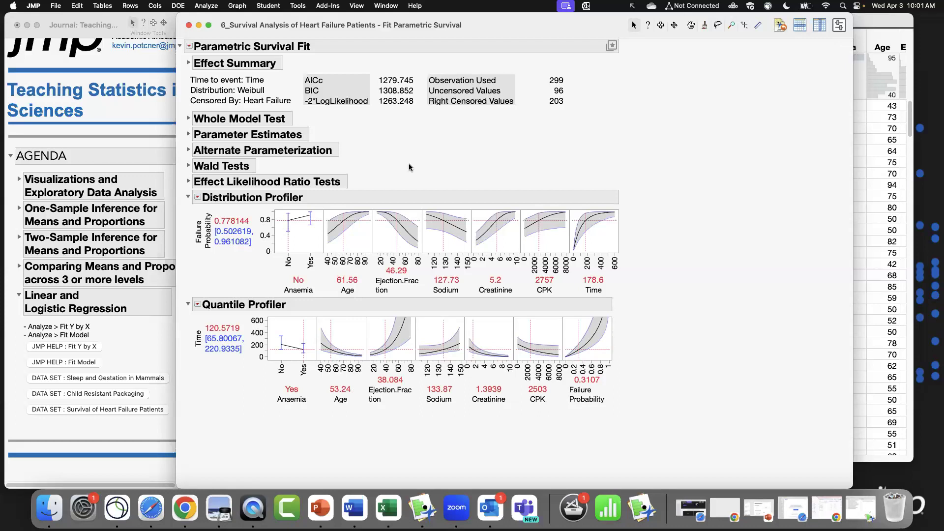
# Collapse the Distribution and Quantile Profiler sections and close the Fit Parametric Survival report window.
pyautogui.click(189, 197)
pyautogui.click(188, 213)
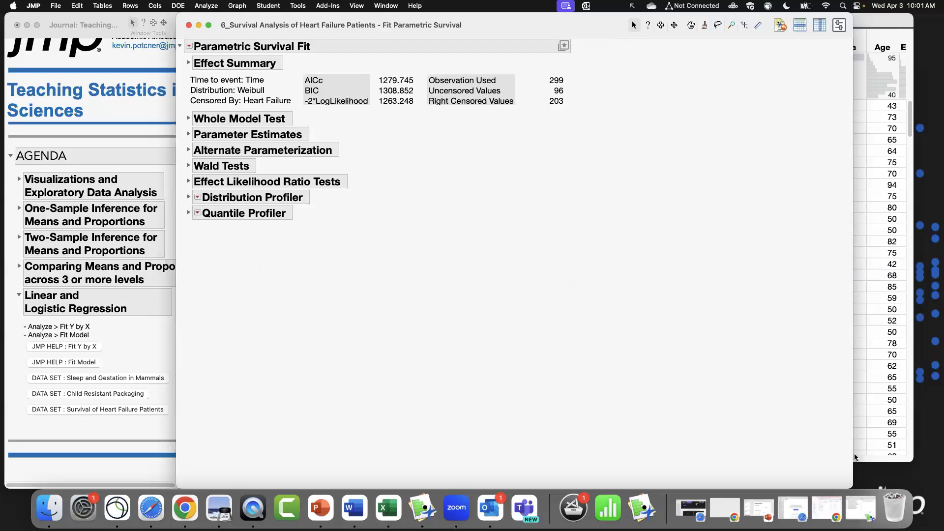
pyautogui.moveTo(854, 486); pyautogui.dragTo(774, 426)
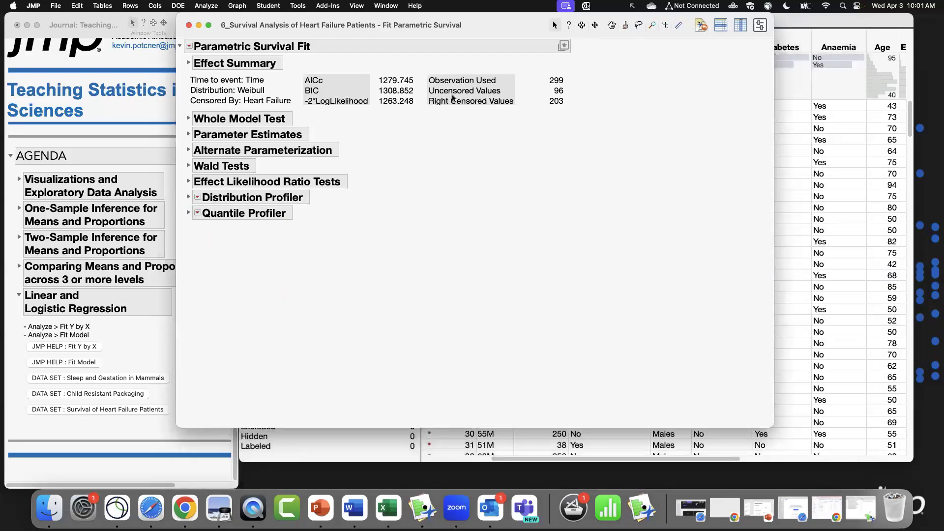
pyautogui.click(189, 25)
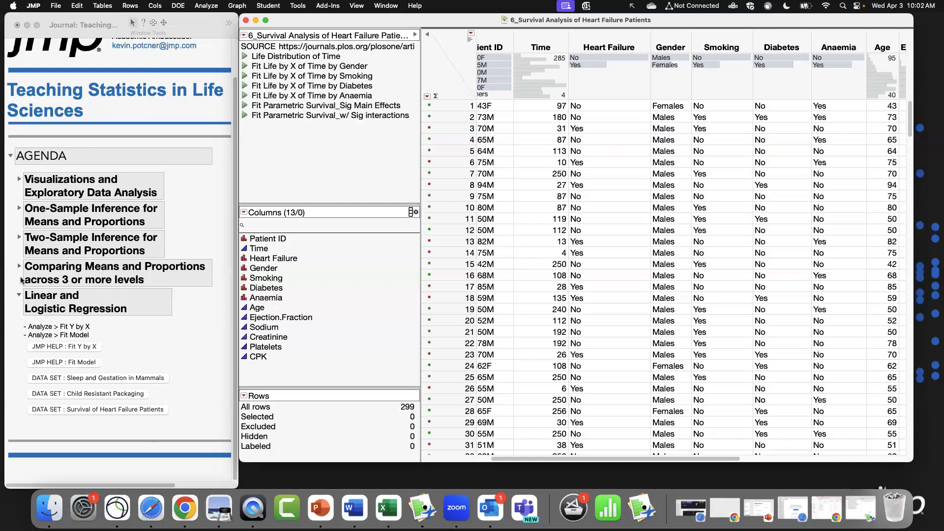
# Collapse the Linear and Logistic Regression agenda section in the journal and close the Heart Failure data table.
pyautogui.click(20, 298)
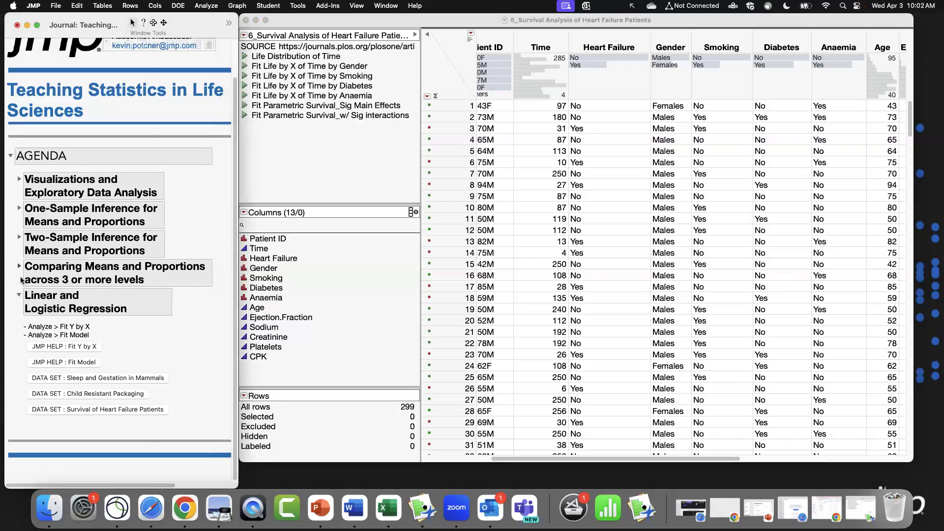
pyautogui.click(19, 266)
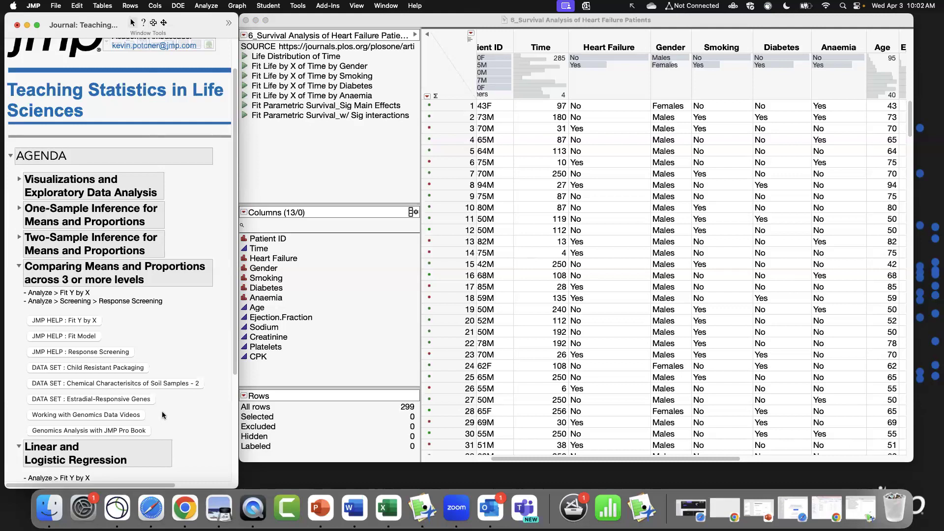
pyautogui.click(20, 266)
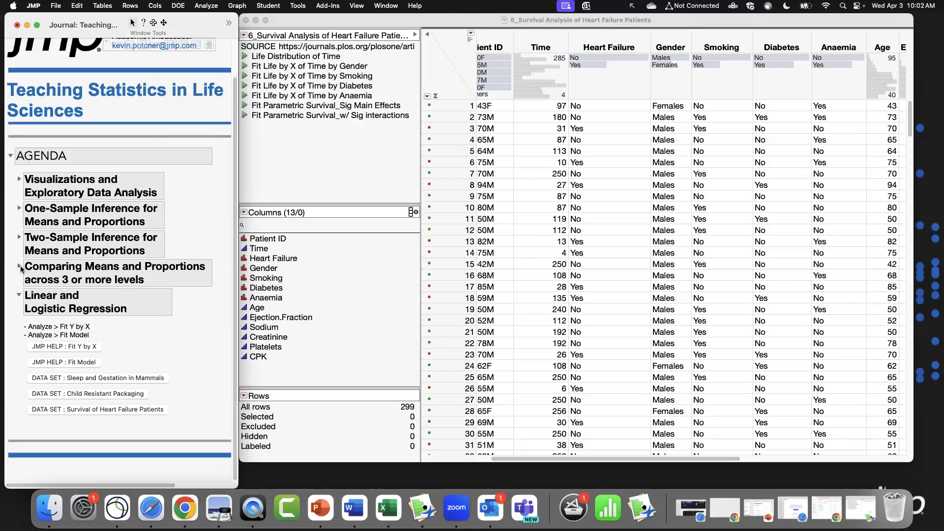
pyautogui.click(19, 295)
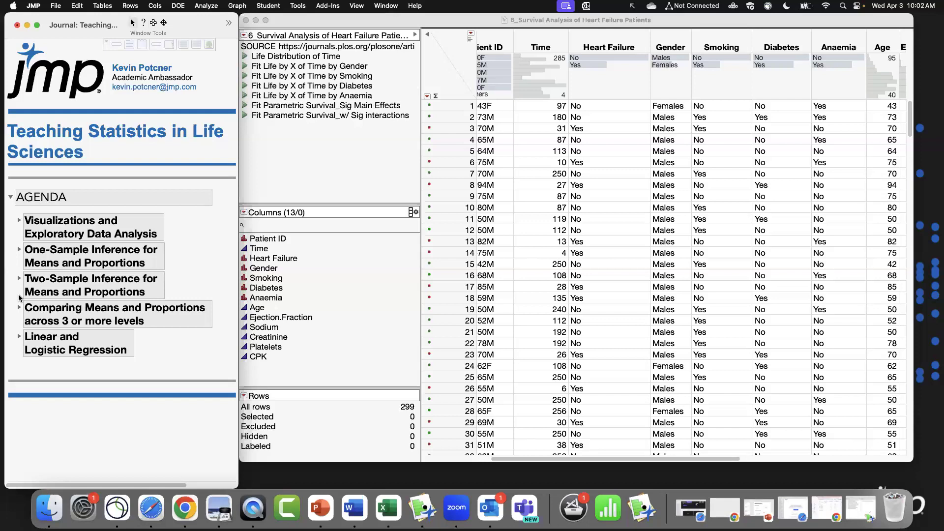
pyautogui.click(246, 20)
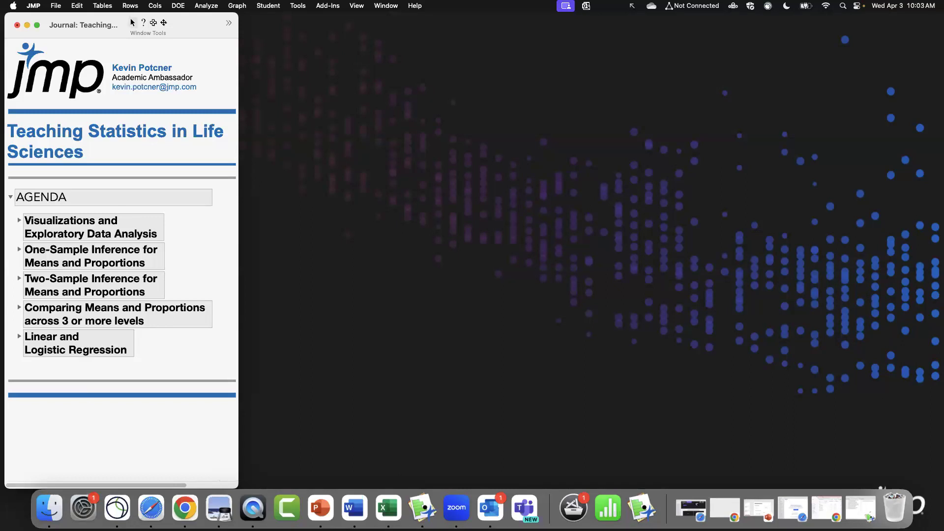
# Switch to Safari and open the JMP Academic Program page on jmp.com.
pyautogui.click(154, 512)
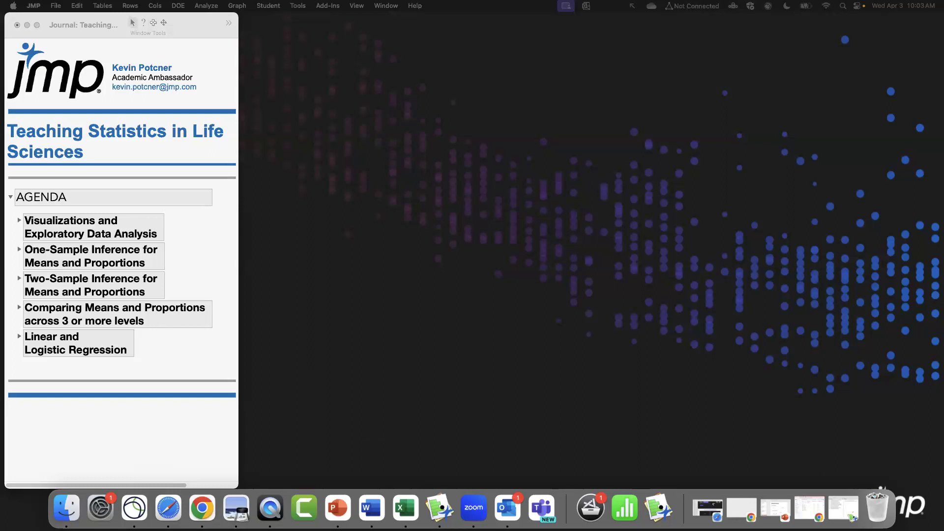
pyautogui.moveTo(547, 126); pyautogui.dragTo(580, 112)
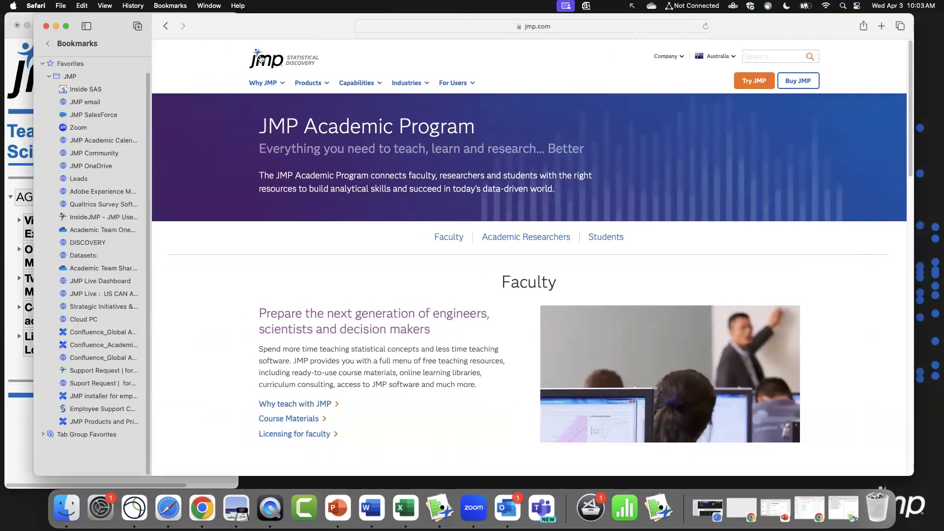
pyautogui.click(261, 59)
pyautogui.moveTo(297, 30); pyautogui.dragTo(286, 29)
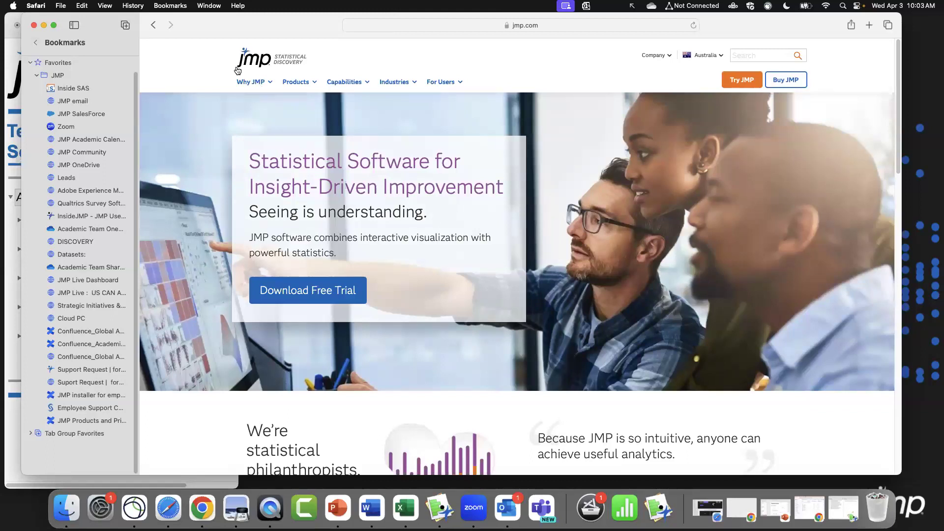
pyautogui.click(263, 84)
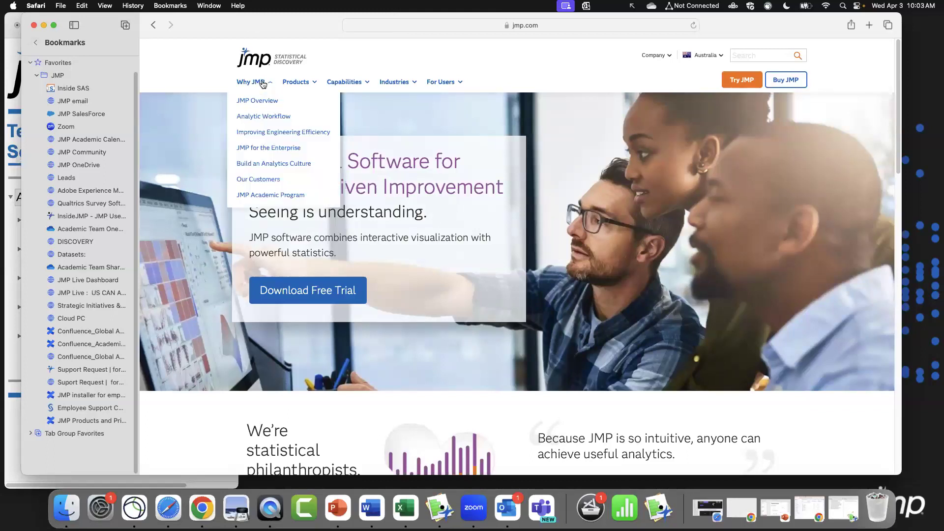
pyautogui.click(249, 195)
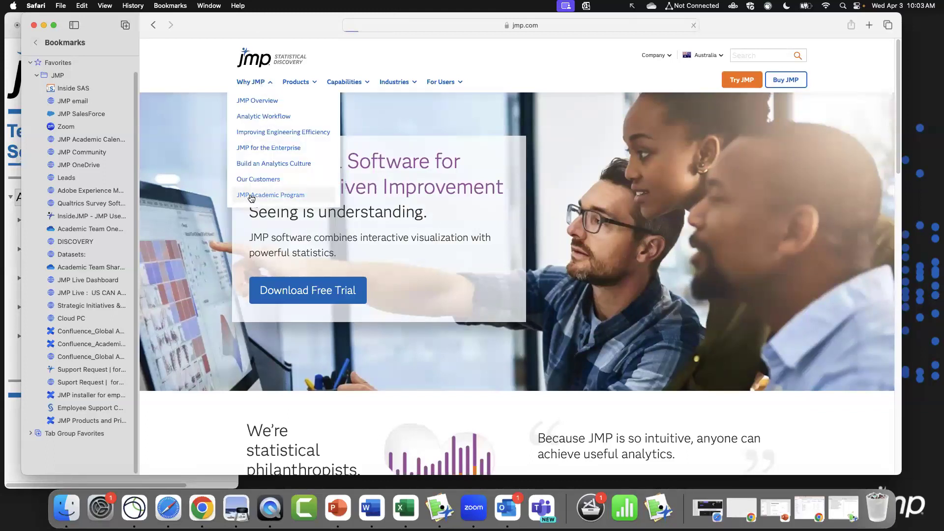
# Open Course Materials and then the Biostatistics course materials page.
pyautogui.moveTo(897, 149); pyautogui.dragTo(903, 183)
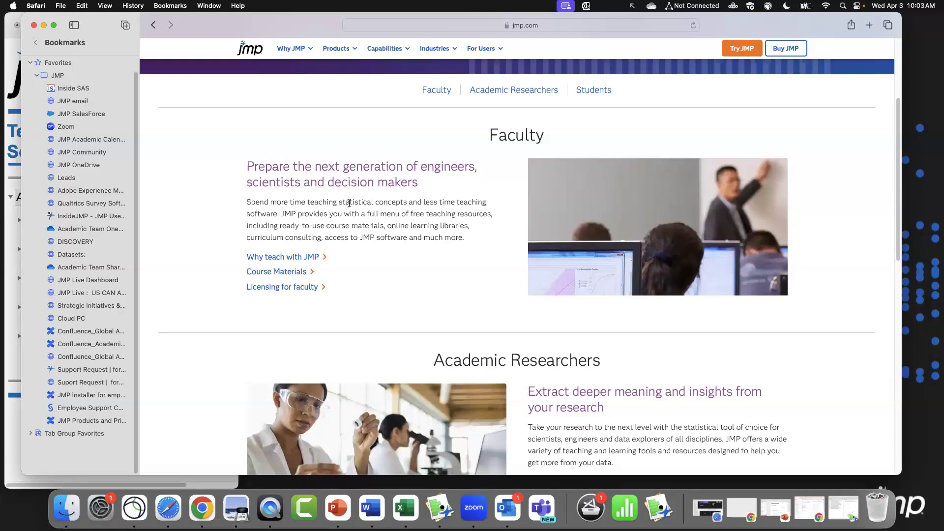
pyautogui.click(293, 276)
pyautogui.moveTo(902, 233); pyautogui.dragTo(894, 294)
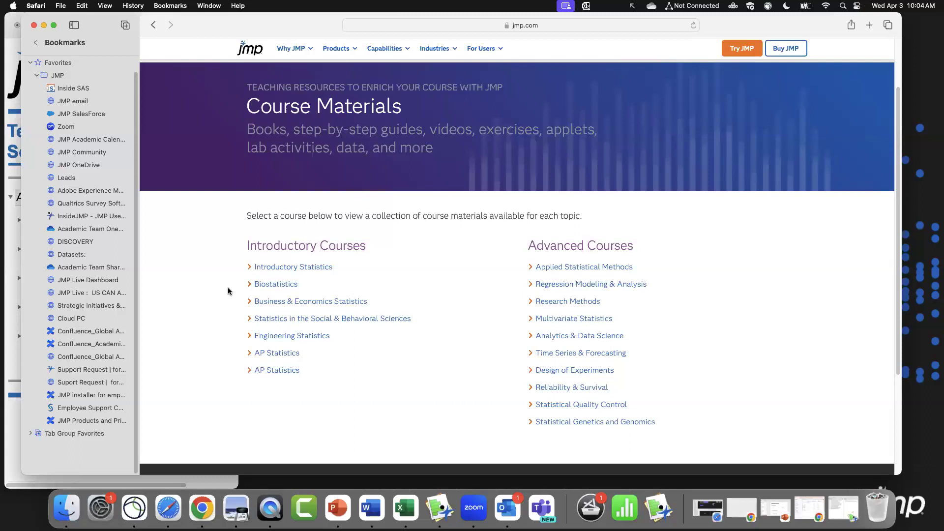
pyautogui.click(278, 286)
pyautogui.click(493, 27)
pyautogui.press('Return')
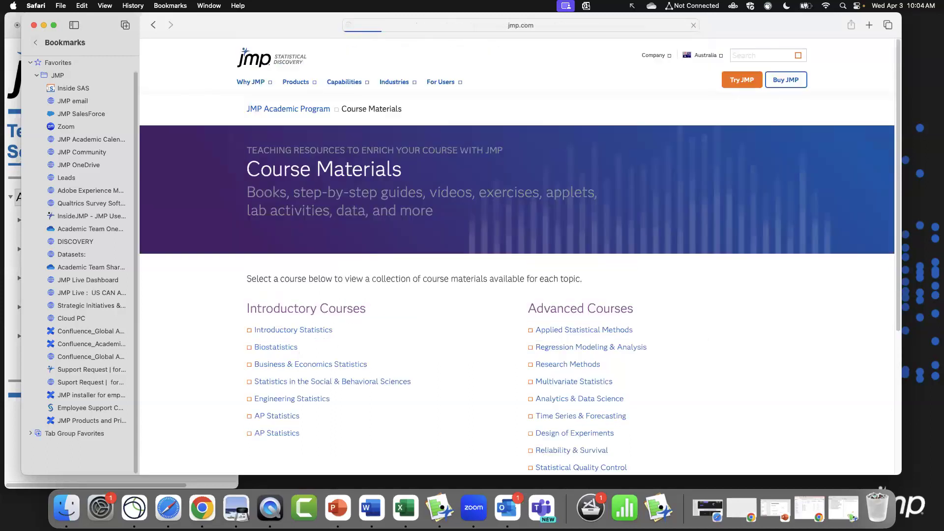
pyautogui.click(276, 347)
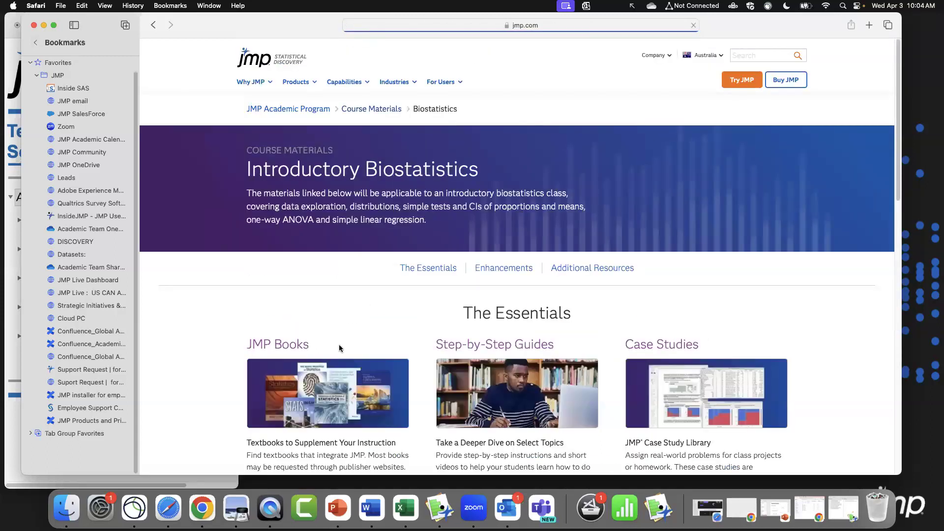
# Scroll through the Introductory Biostatistics page's Essentials, Enhancements and Additional Resources sections.
pyautogui.moveTo(899, 169); pyautogui.dragTo(900, 262)
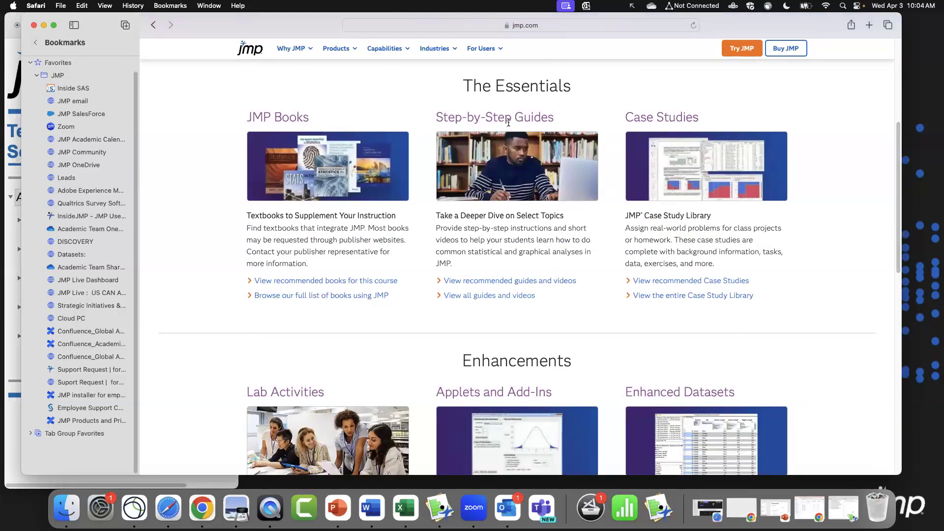
pyautogui.scroll(-1, 573, 198)
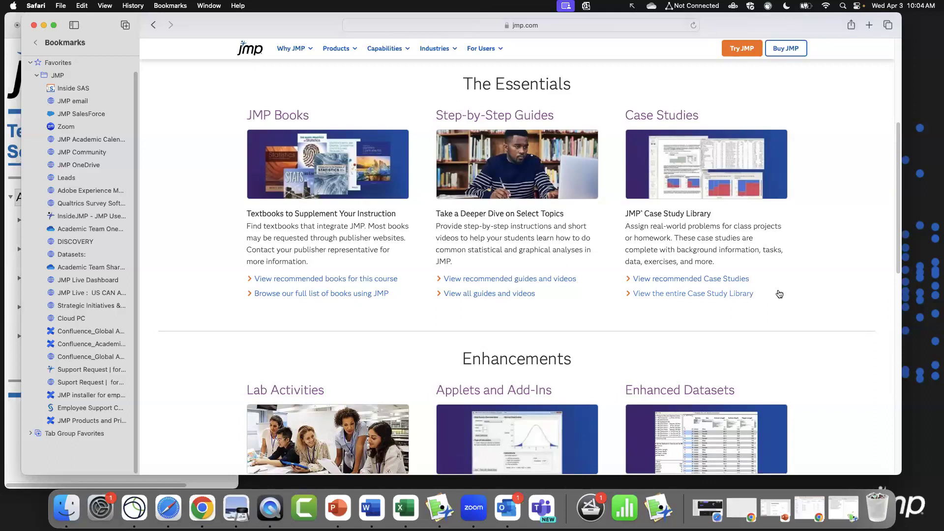
pyautogui.scroll(-1, 830, 288)
pyautogui.moveTo(609, 92); pyautogui.dragTo(828, 328)
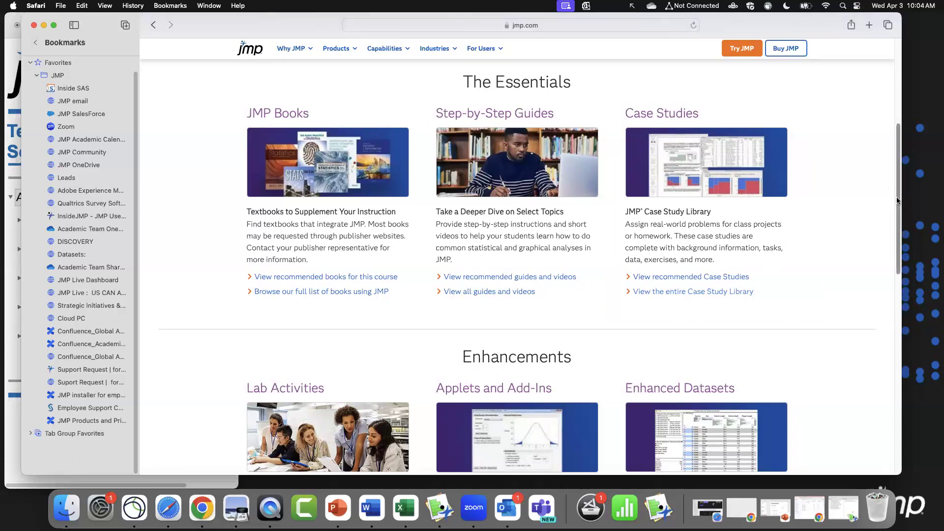
pyautogui.scroll(-2, 898, 215)
pyautogui.moveTo(898, 214); pyautogui.dragTo(898, 289)
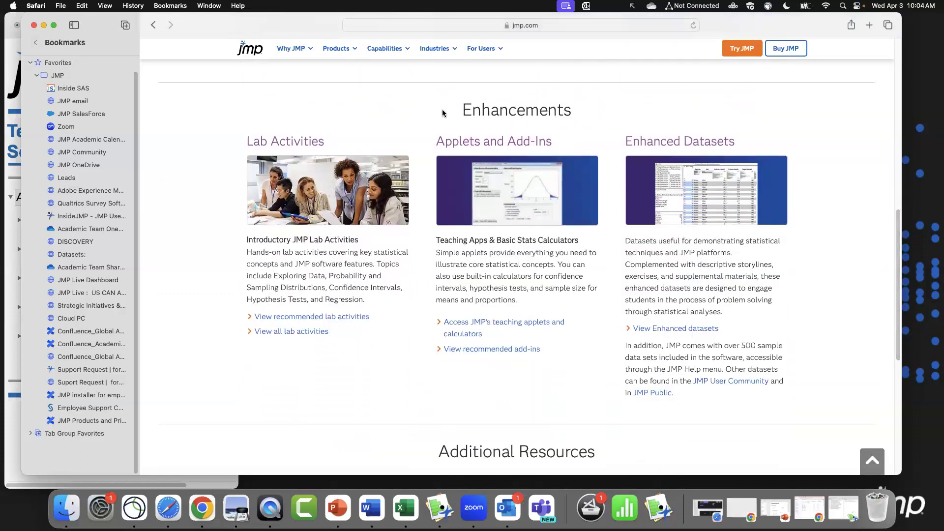
pyautogui.moveTo(612, 106)
pyautogui.mouseDown()
pyautogui.moveTo(746, 267)
pyautogui.moveTo(823, 416)
pyautogui.mouseUp()
pyautogui.scroll(-6, 463, 295)
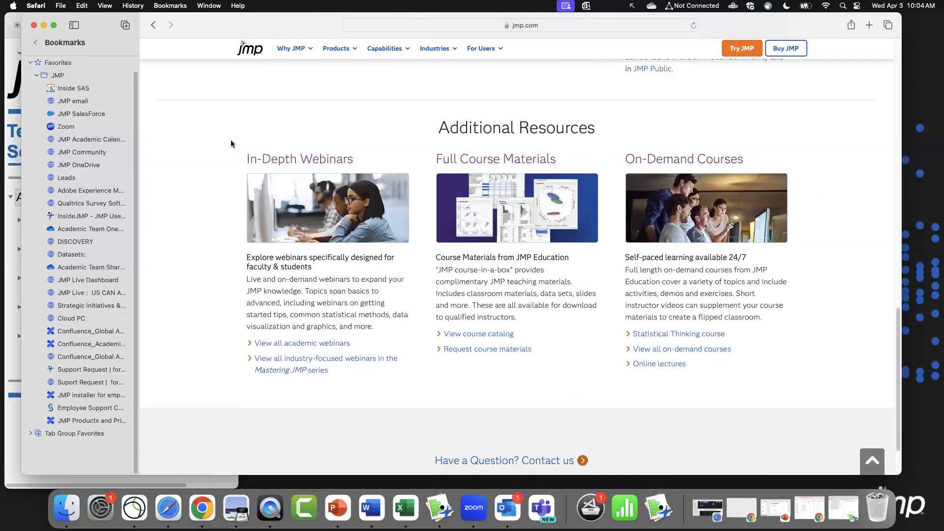
# Open the list of all academic webinars and review the regression-related webinar titles.
pyautogui.click(339, 343)
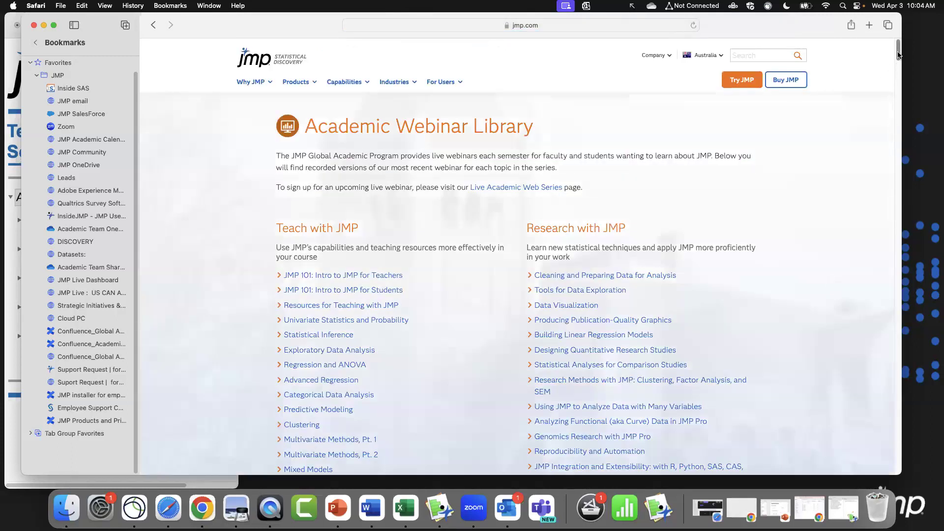
pyautogui.moveTo(896, 54); pyautogui.dragTo(896, 62)
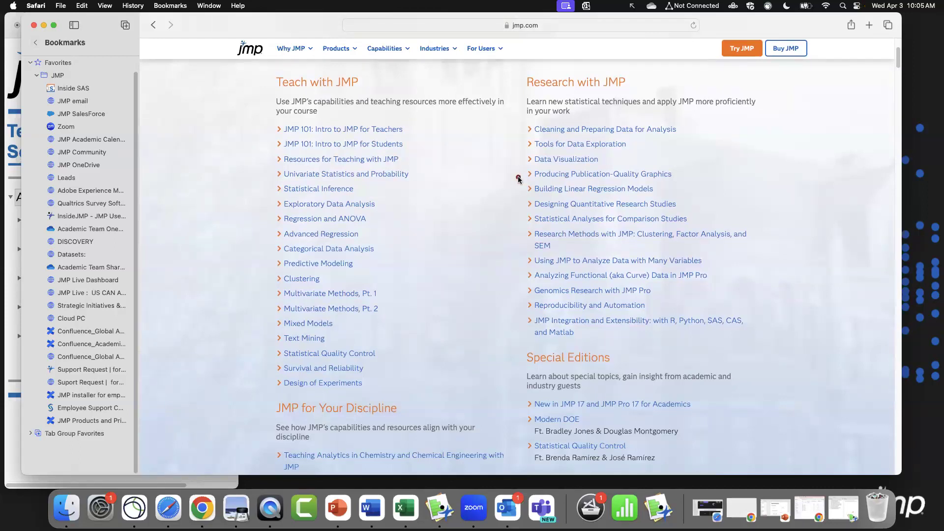
pyautogui.moveTo(518, 180); pyautogui.dragTo(664, 195)
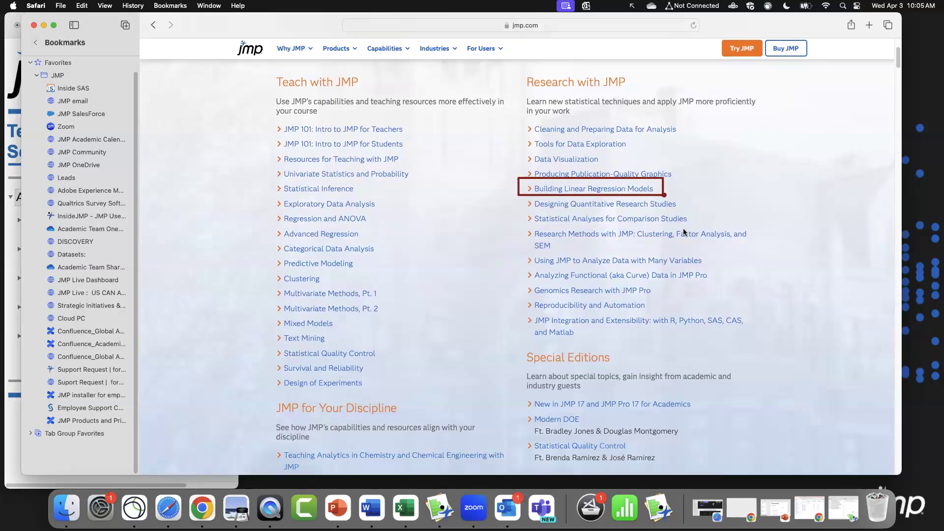
pyautogui.moveTo(268, 207); pyautogui.dragTo(372, 228)
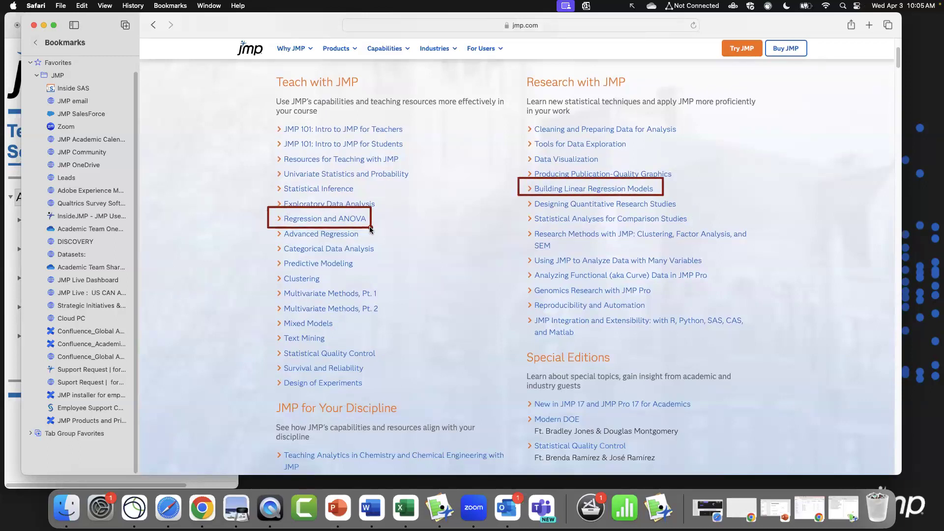
pyautogui.moveTo(266, 226)
pyautogui.mouseDown()
pyautogui.moveTo(293, 245)
pyautogui.moveTo(378, 243)
pyautogui.mouseUp()
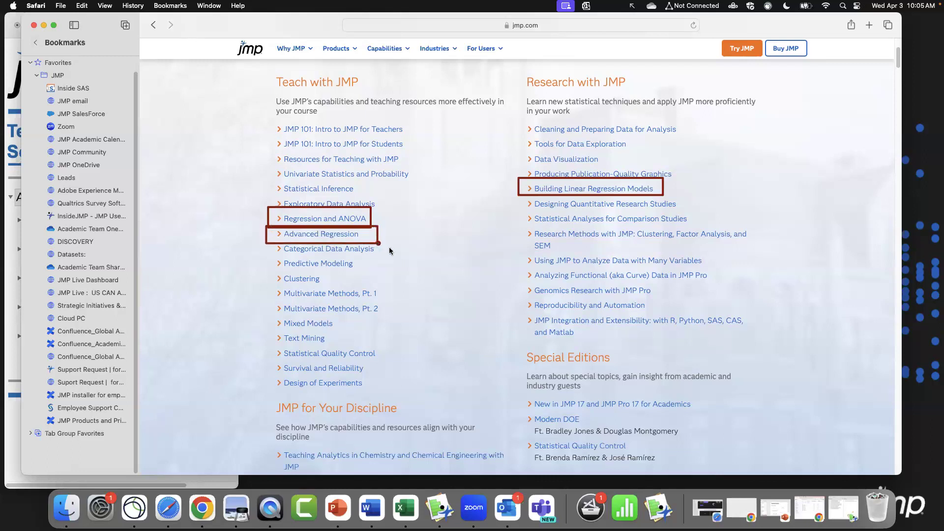